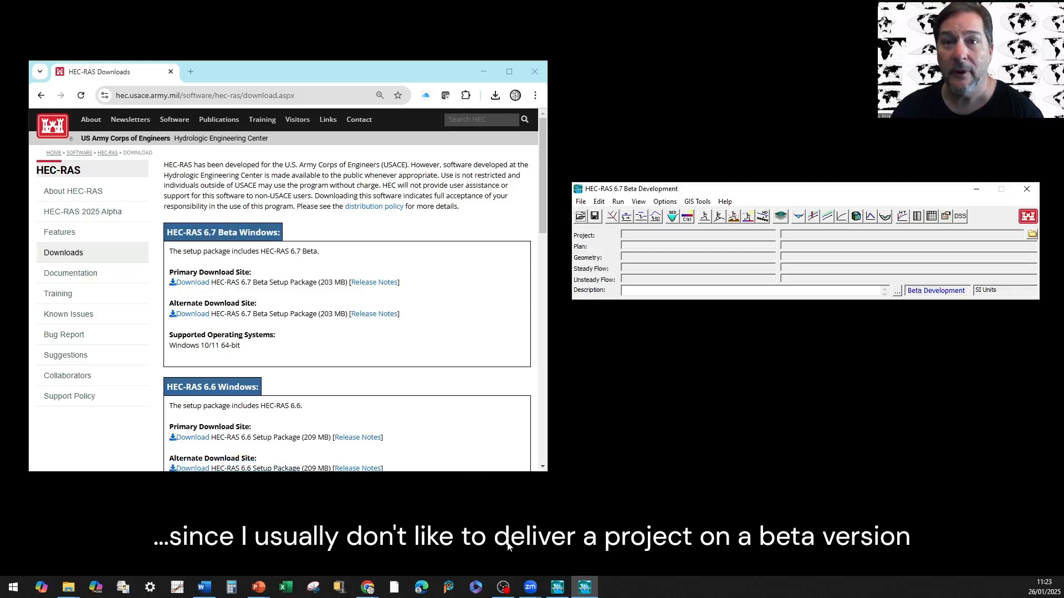
- Make System International (Metric System) the default unit system for new projects
mouse_move(560, 592)
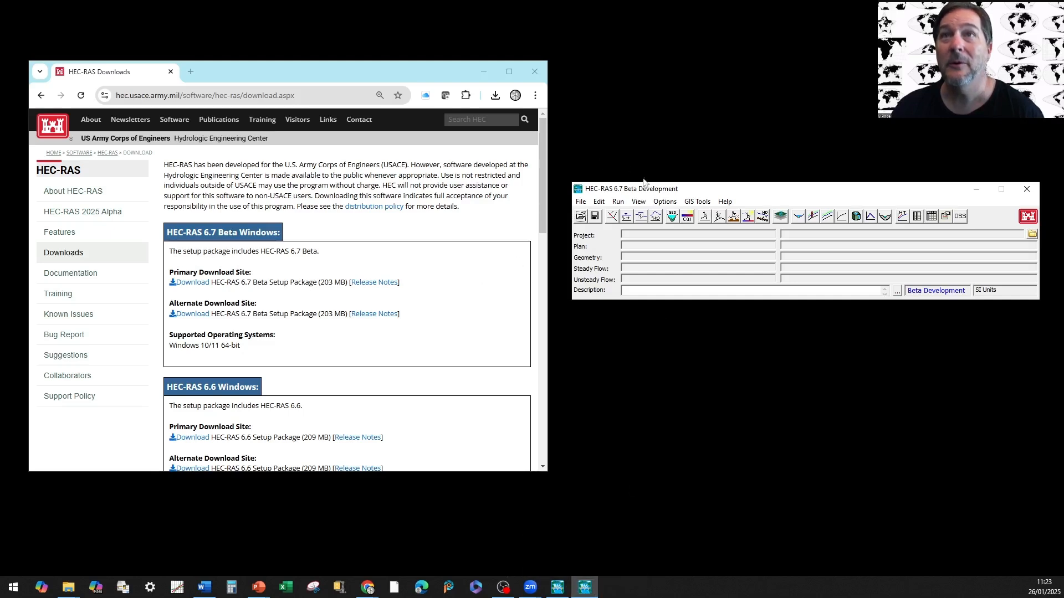
click(667, 203)
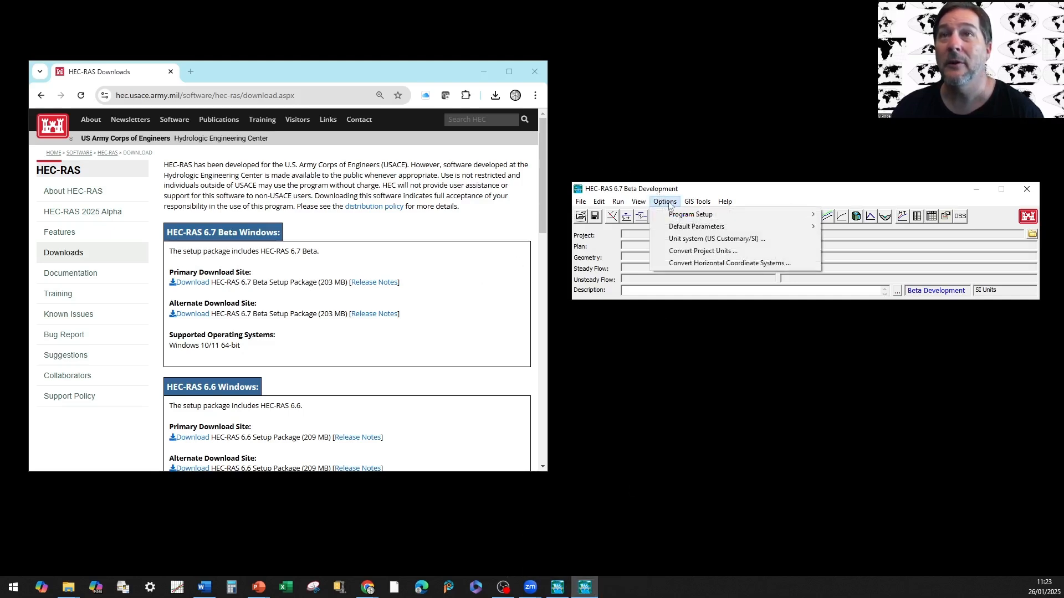
click(699, 243)
drag(939, 1, 667, 336)
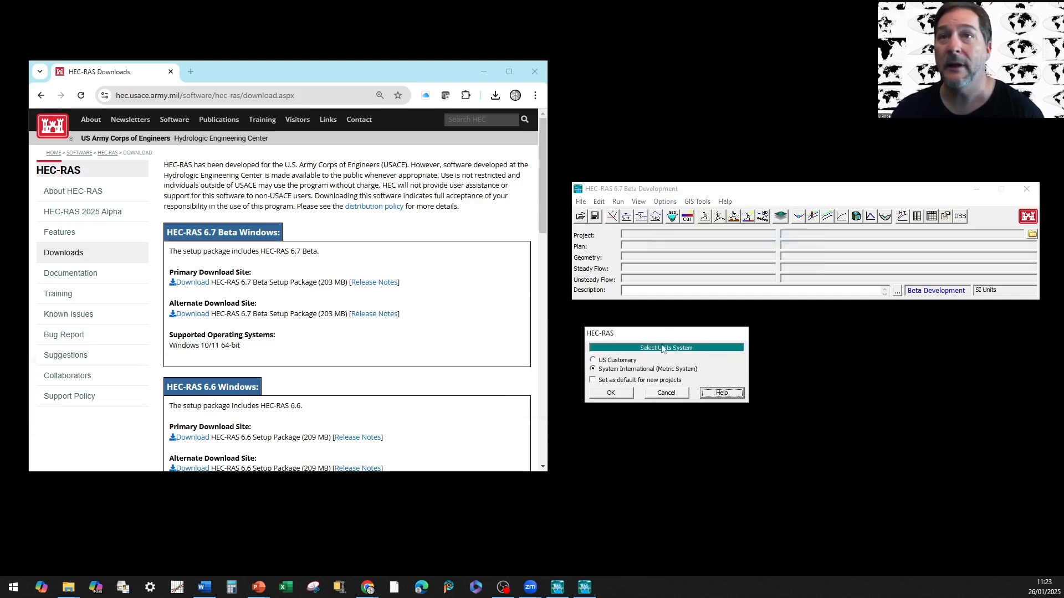
click(626, 380)
click(610, 392)
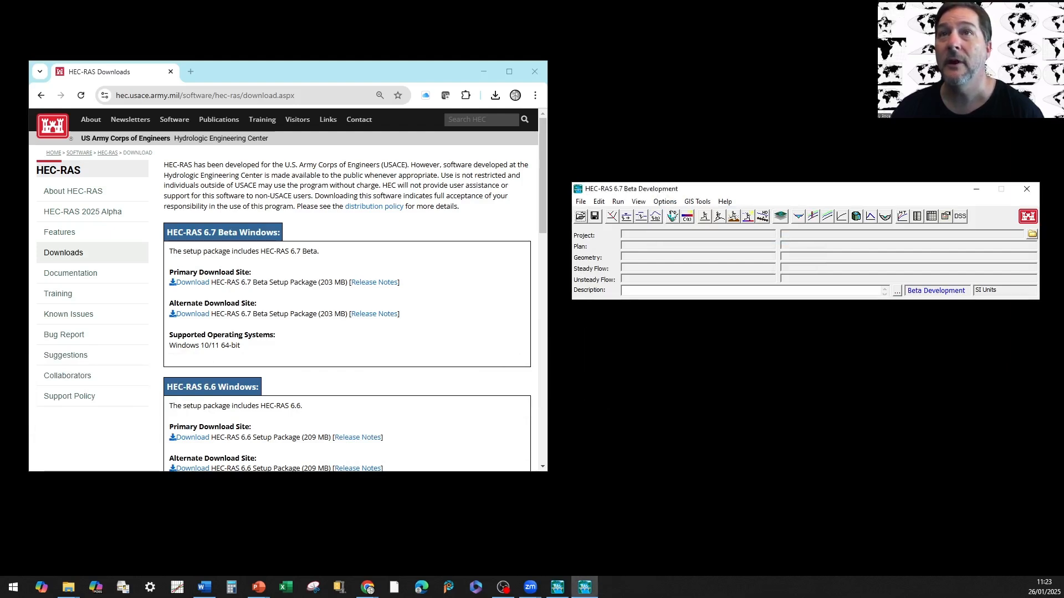
- Set the default project folder to d:\Disneyland
click(665, 202)
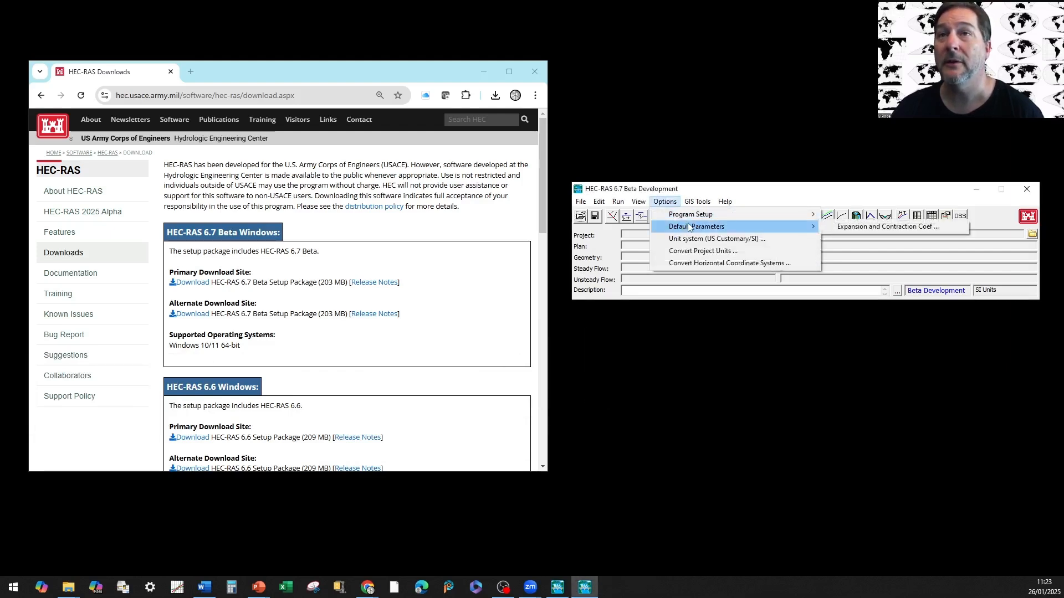
mouse_move(700, 216)
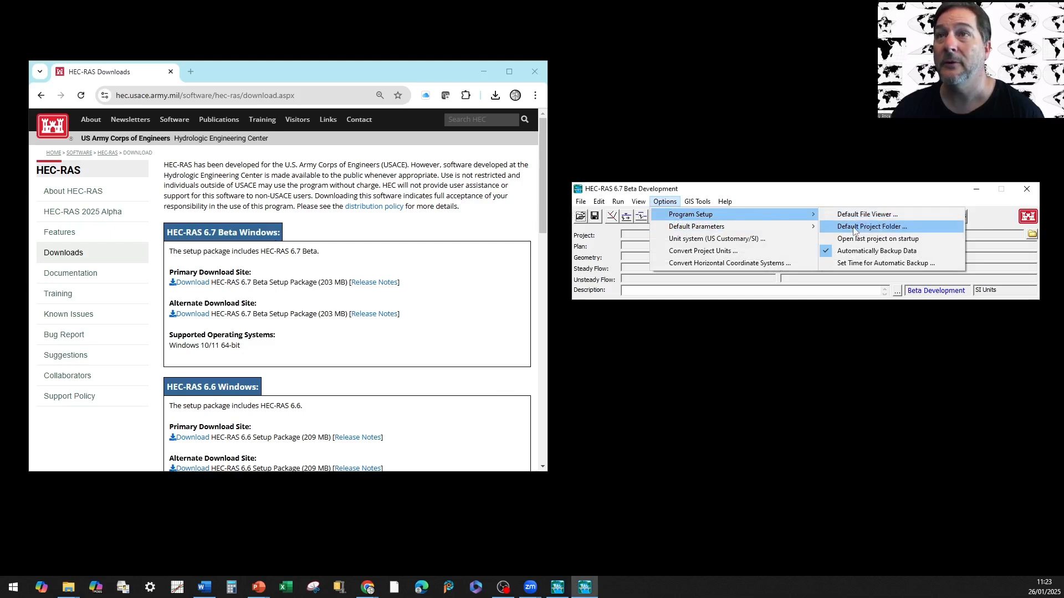
click(832, 228)
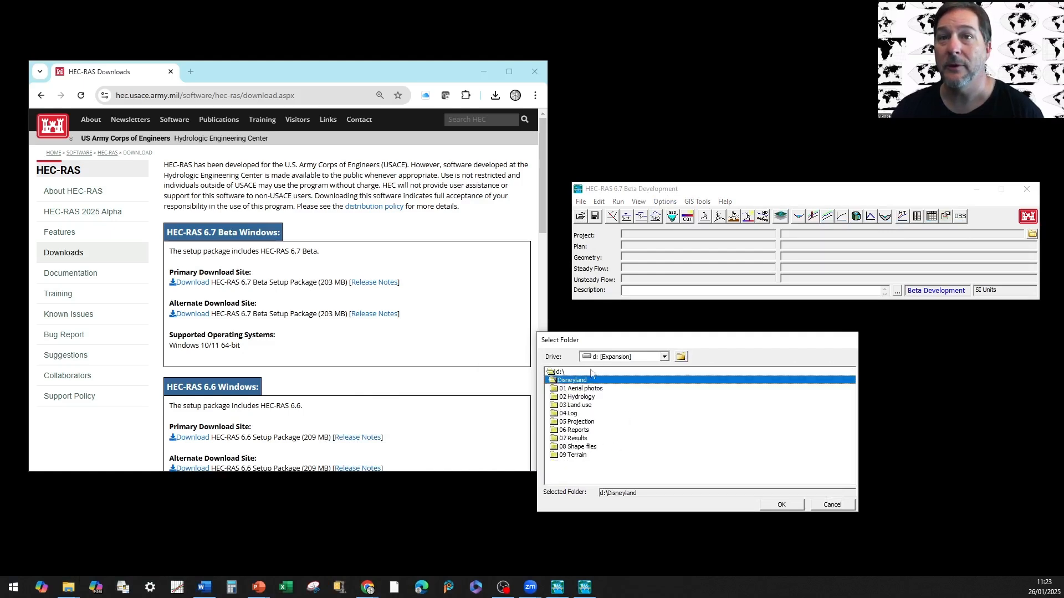
click(781, 504)
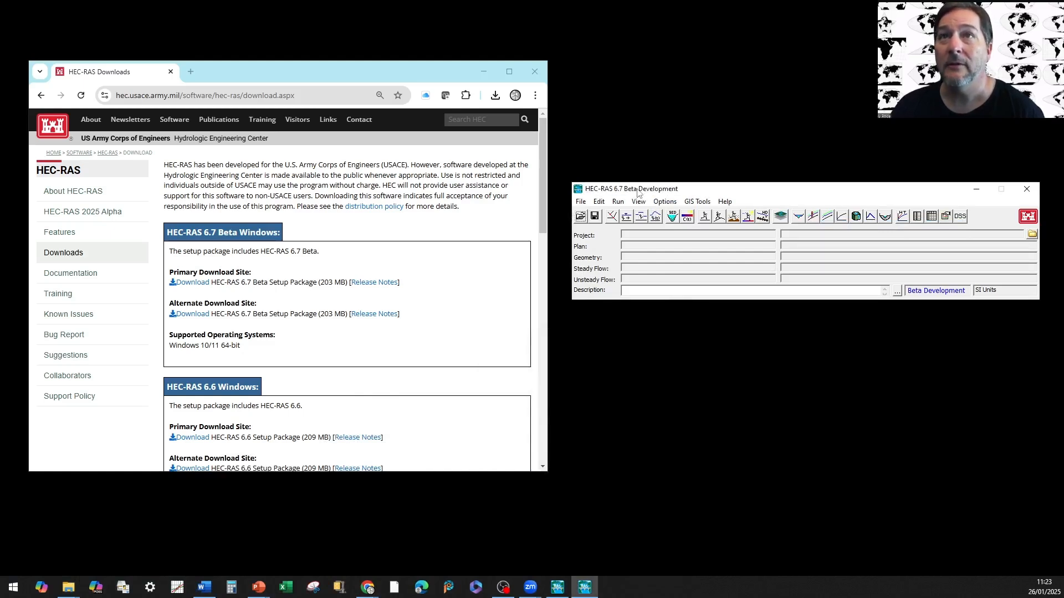
- Open the Disneyland project (Disneyland.prj) from the default project folder
click(583, 204)
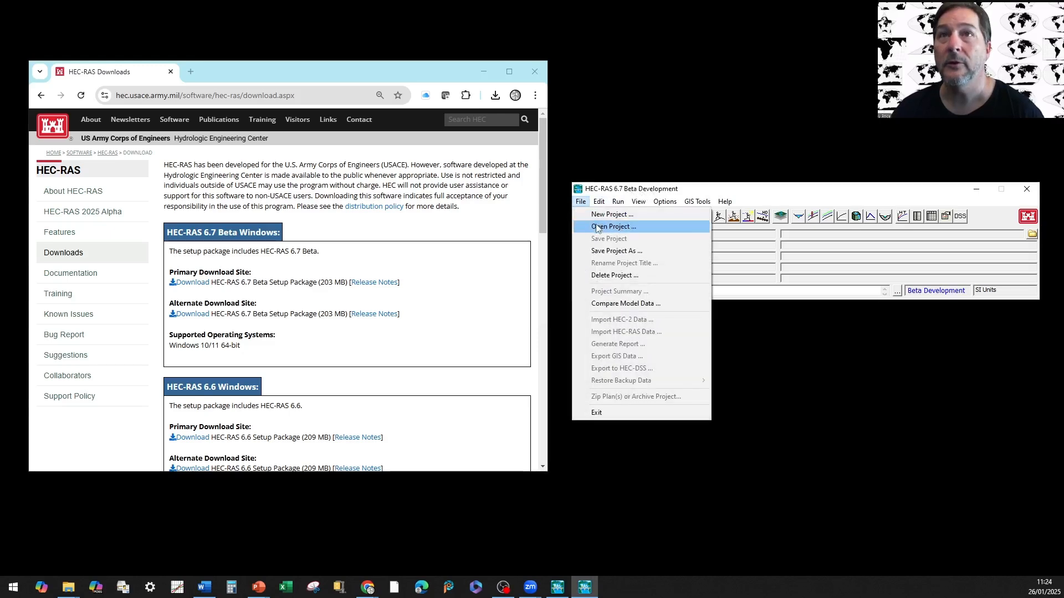
click(609, 215)
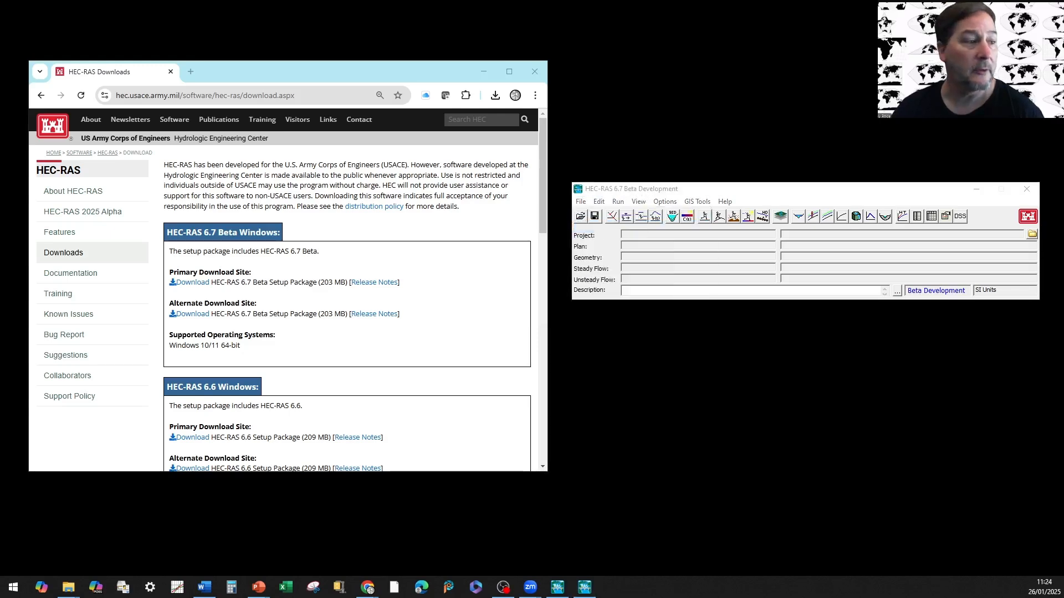
click(752, 270)
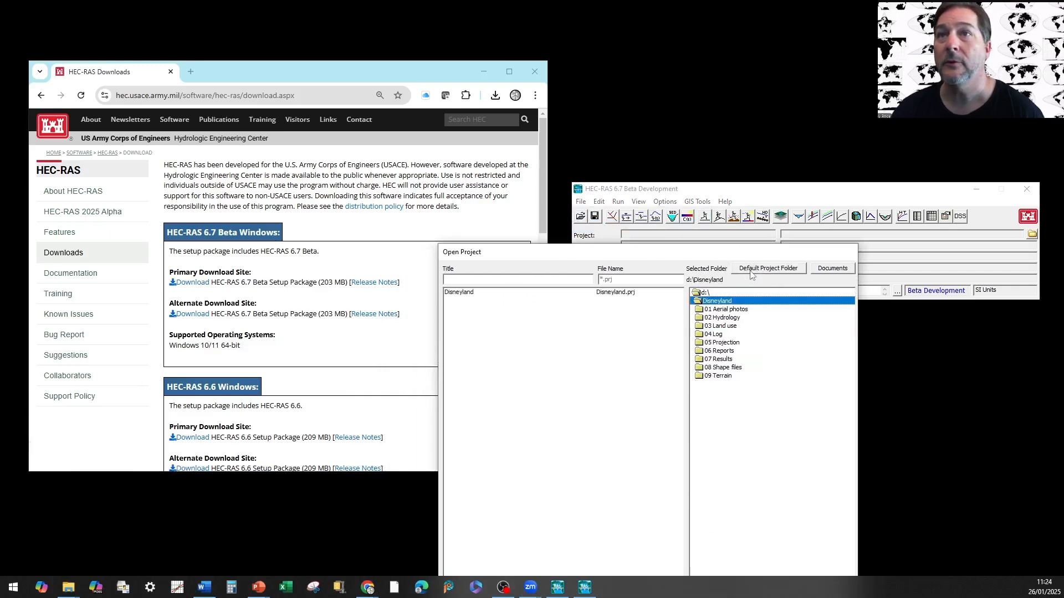
click(456, 292)
drag(539, 251, 568, 76)
click(487, 421)
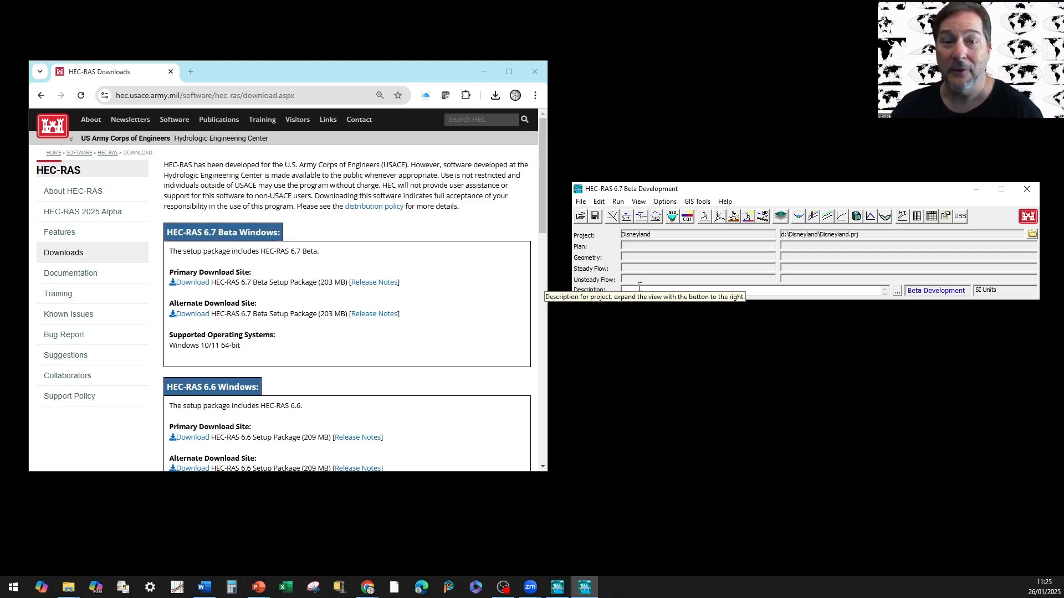
- Enter "Never leave this blank!!! NOT for construction" as the project description
click(658, 290)
text(Nev)
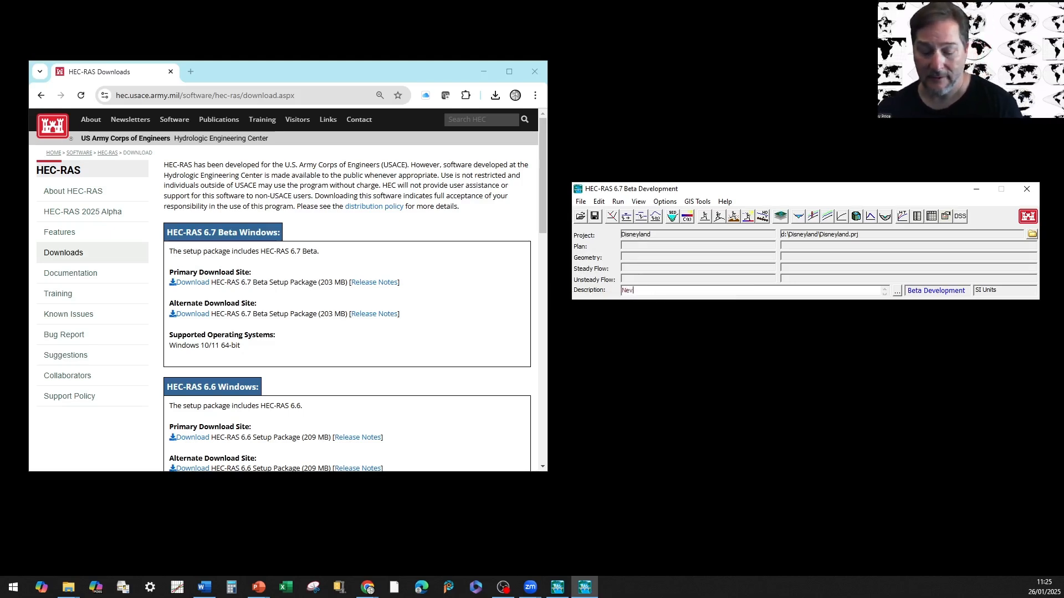
text(er leave this b)
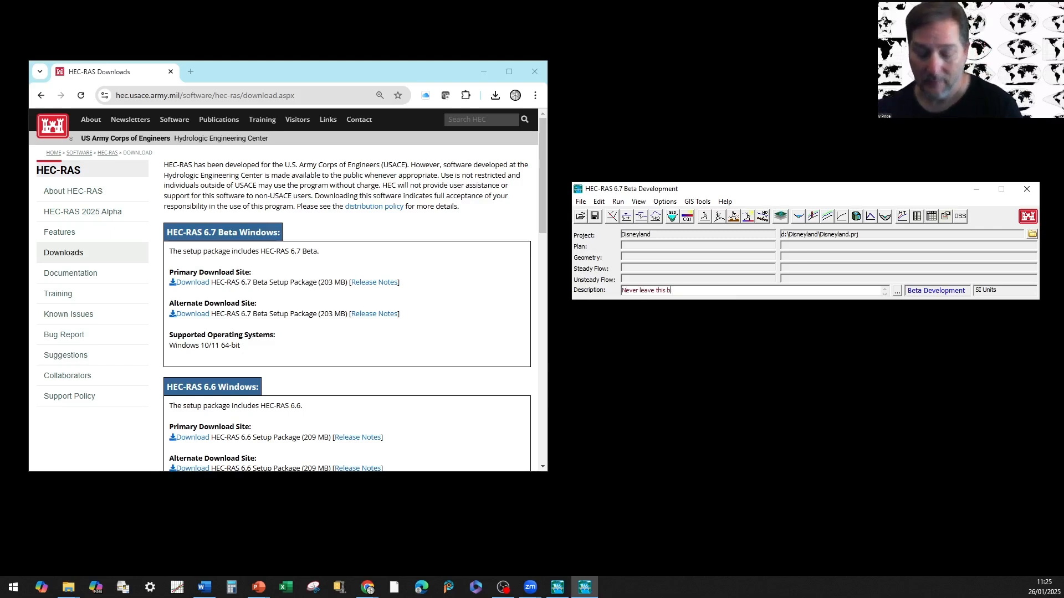
text(lank!!!)
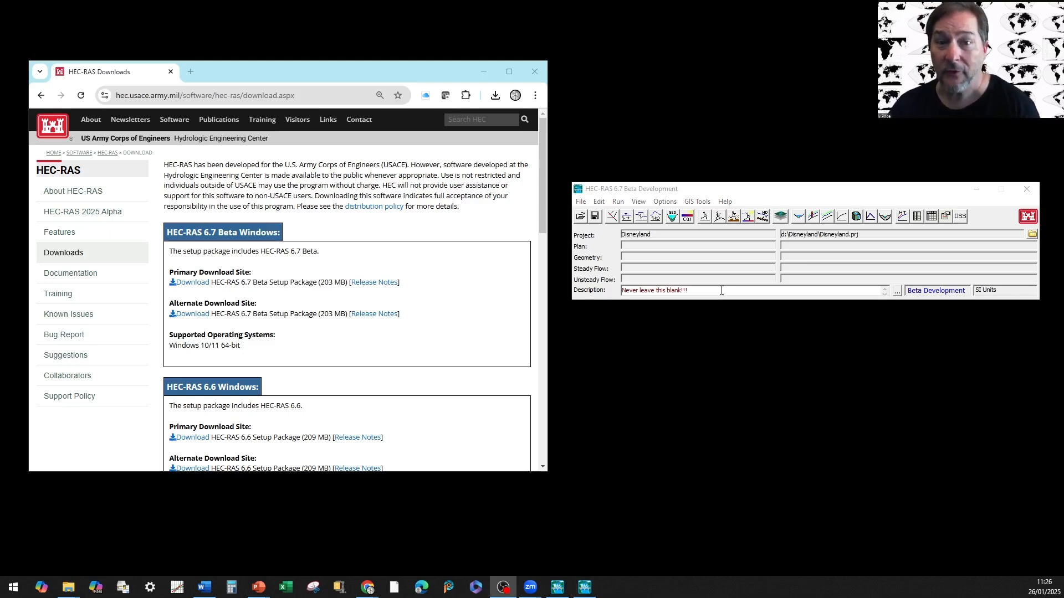
click(716, 293)
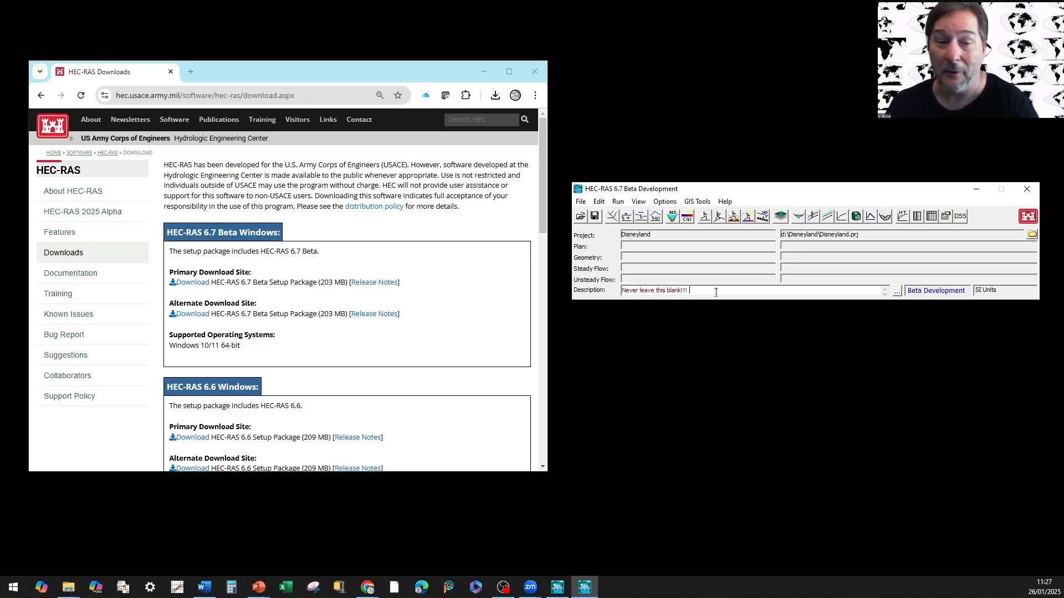
text(N)
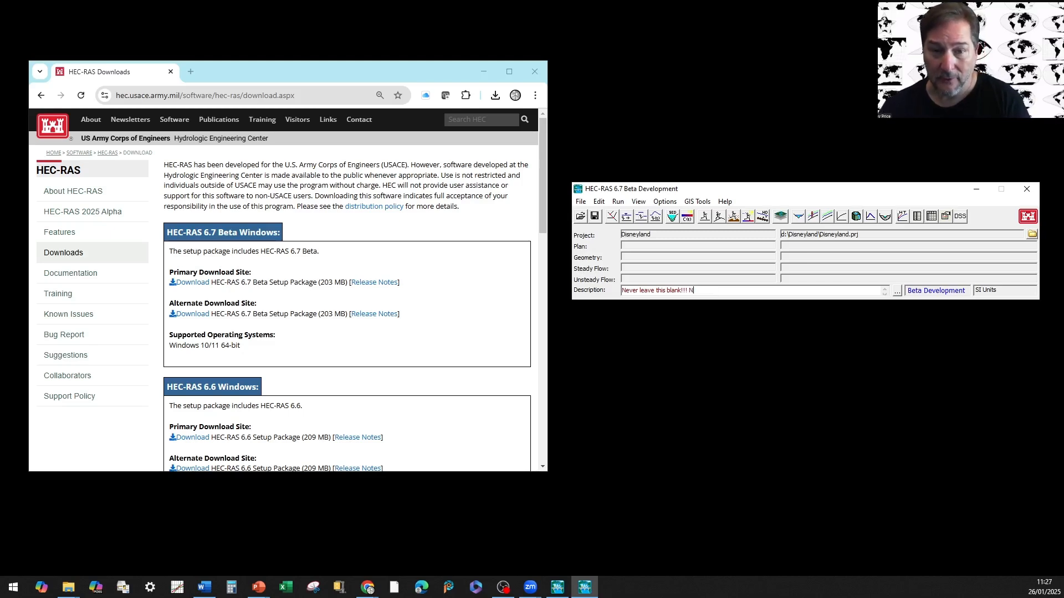
text(OT for )
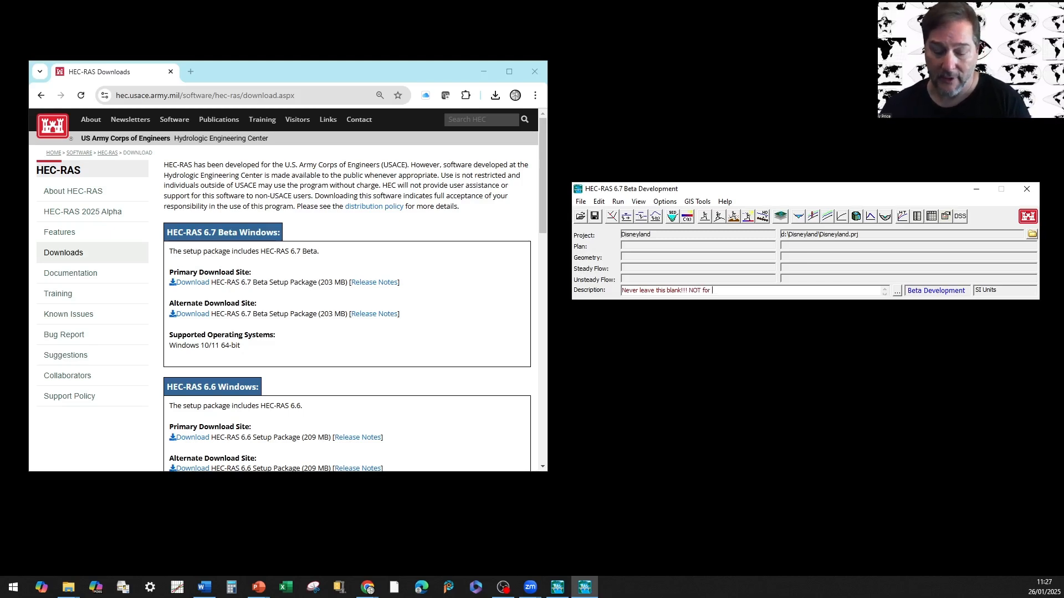
text(construction)
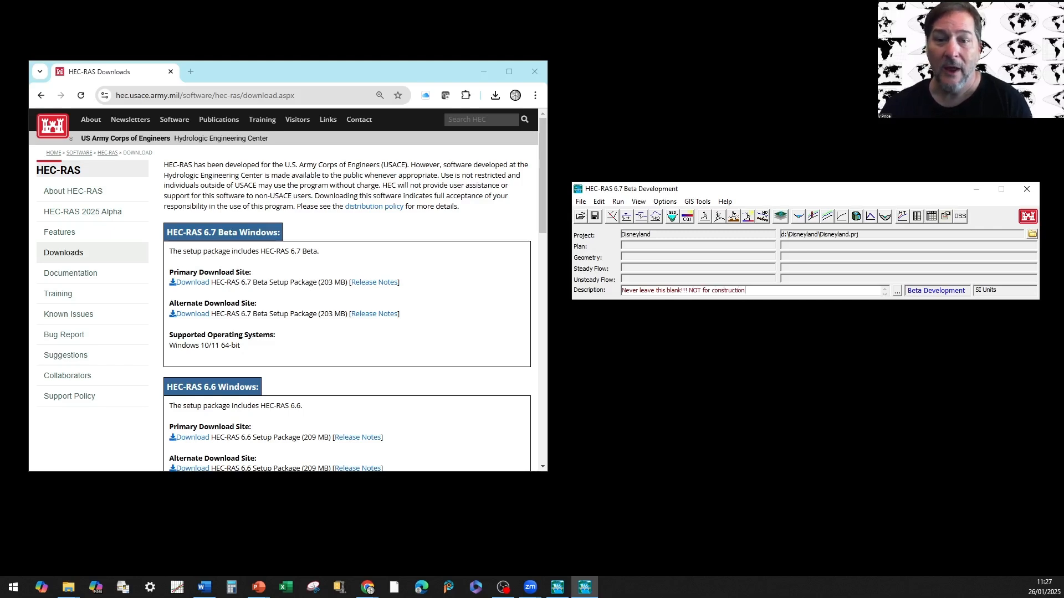
- Replace the description with "Demo flood model for Disneyland by (author's name), hydroschool.org. Created for the RAS Solution YouTube channel. This is a made up project."
key(ctrl+shift+Left)
key(ctrl+shift+Left)
key(ctrl+shift+Left)
key(ctrl+shift+Left)
key(ctrl+shift+Left)
key(ctrl+shift+Left)
key(ctrl+shift+Left)
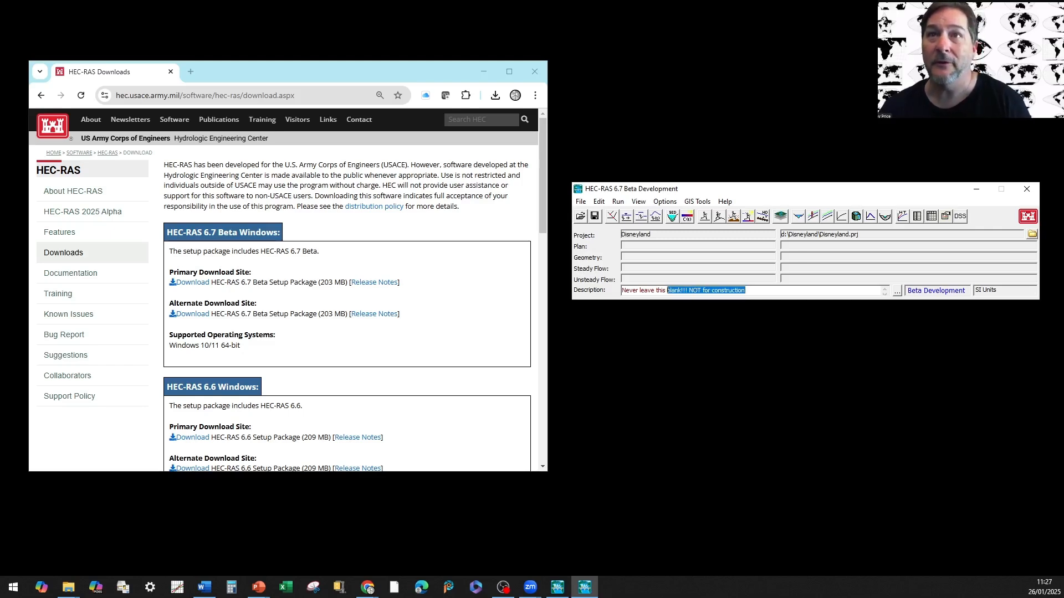
text(YouTube channel. This is a made up project.)
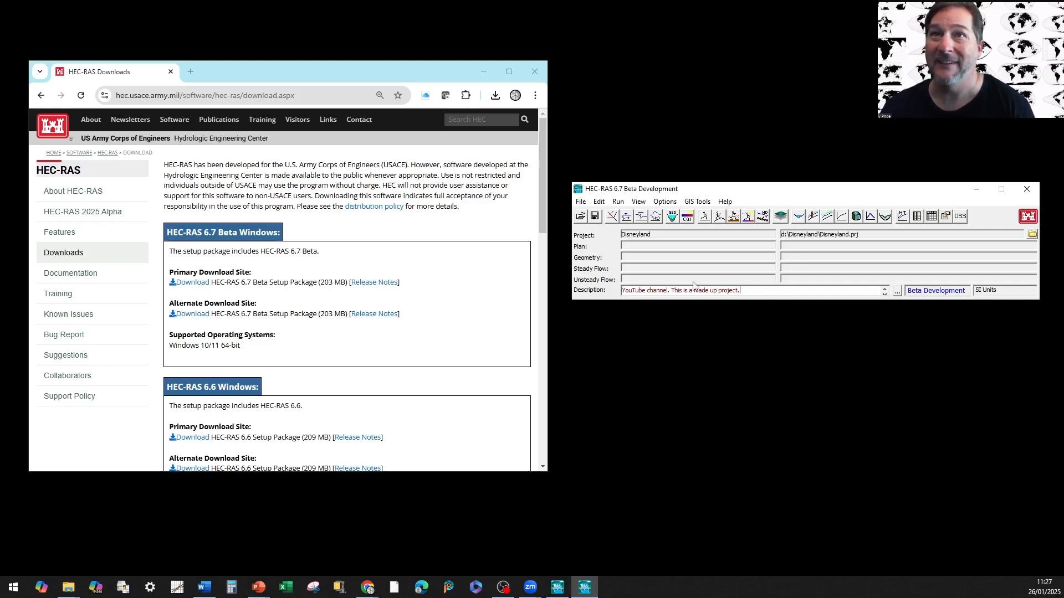
drag(671, 291, 675, 290)
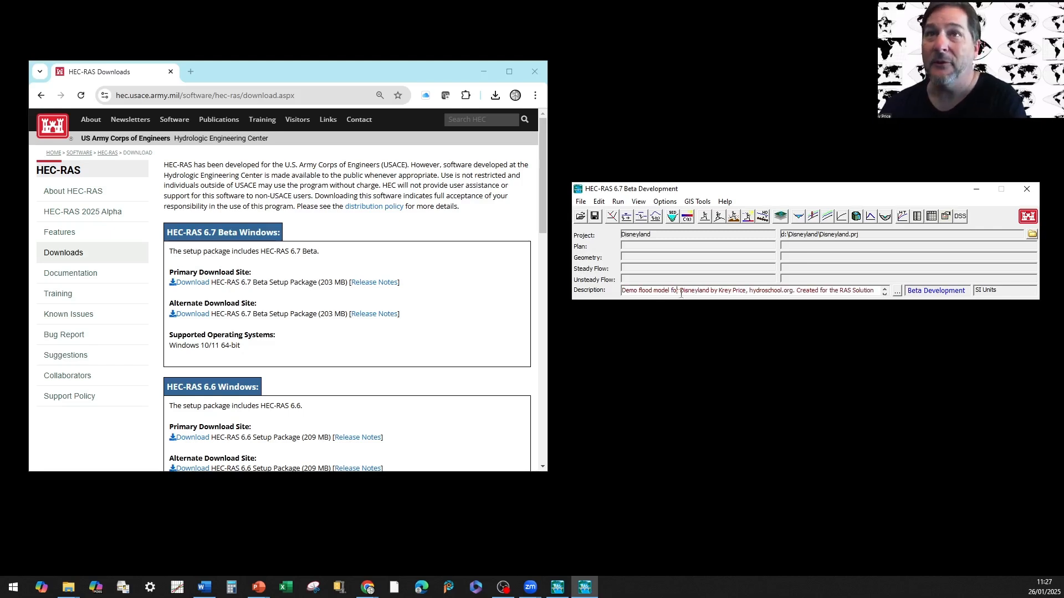
- Save the project and expand the project description to its full multi-line view
click(581, 201)
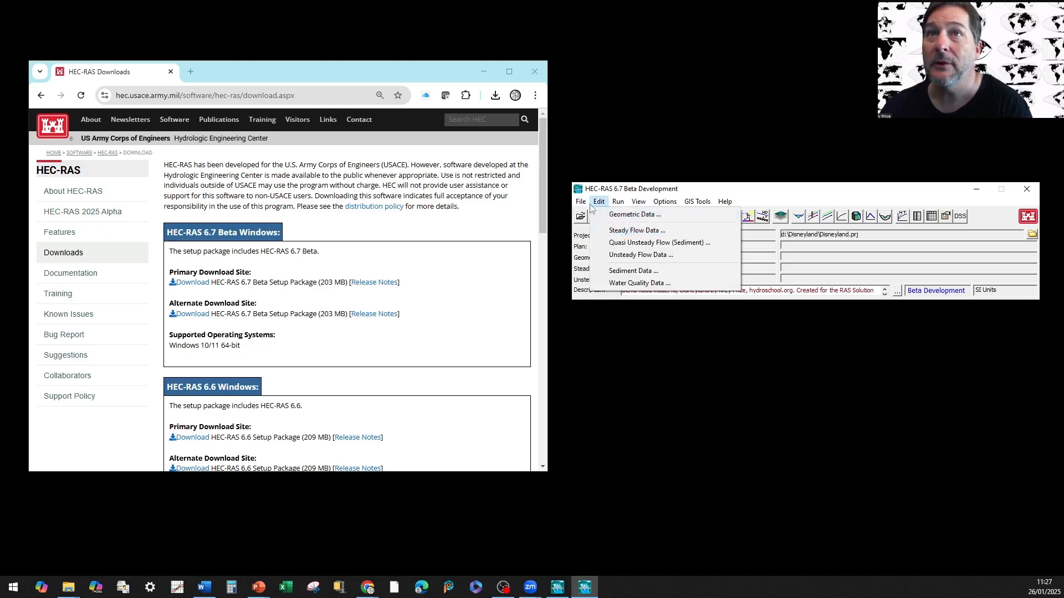
click(608, 239)
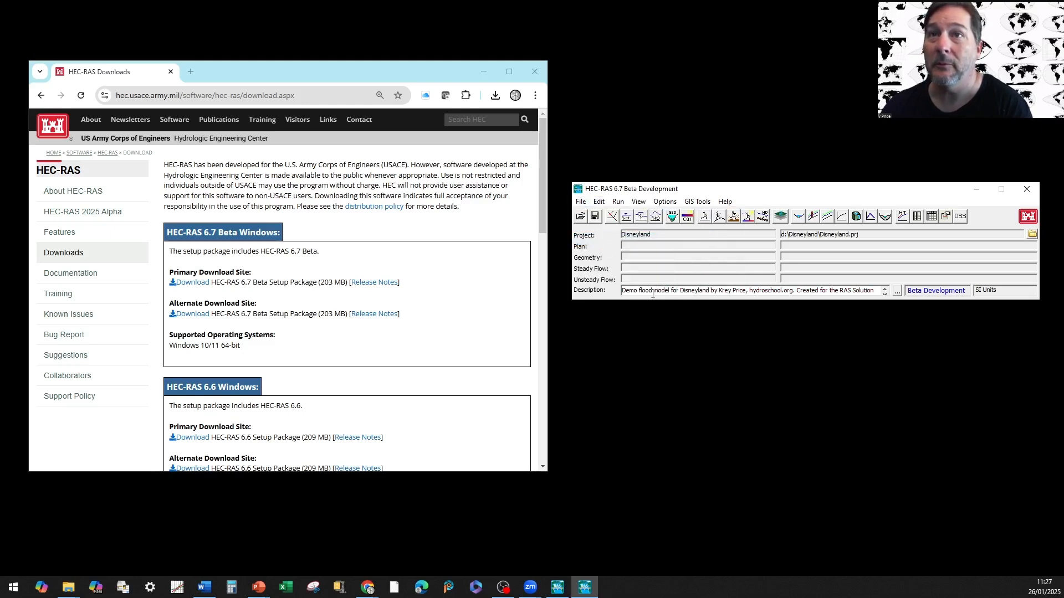
click(897, 291)
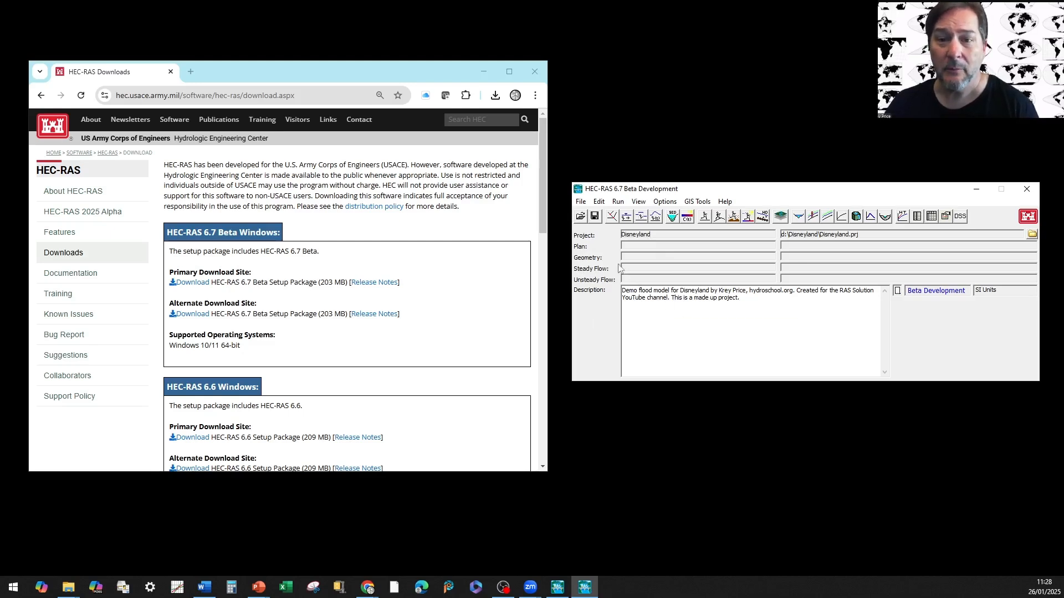
- Rename the project title to "Disneyland demo for the RAS Solution"
click(581, 202)
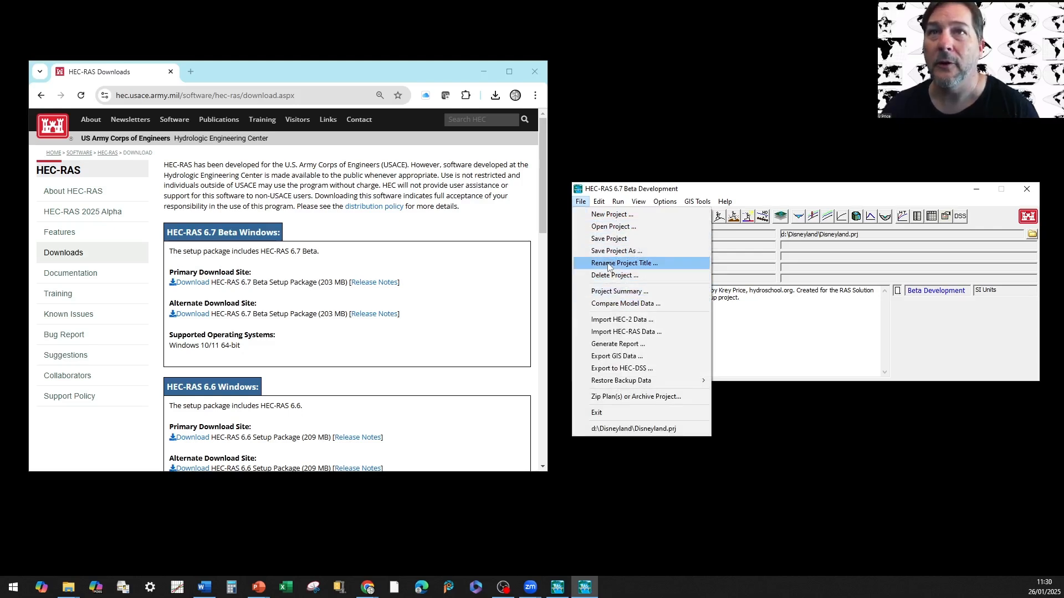
click(608, 264)
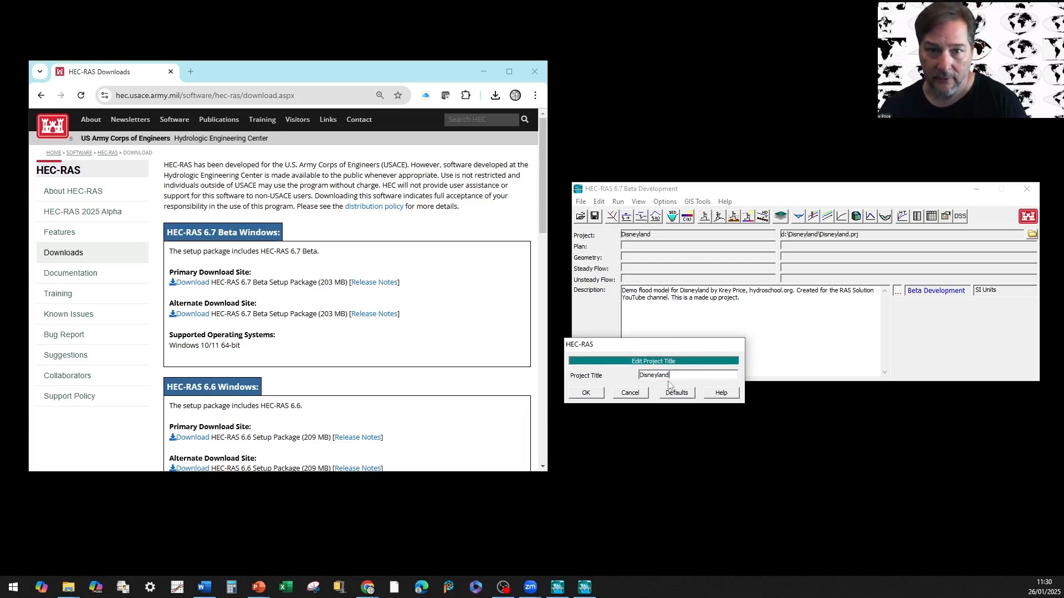
text(demo for the )
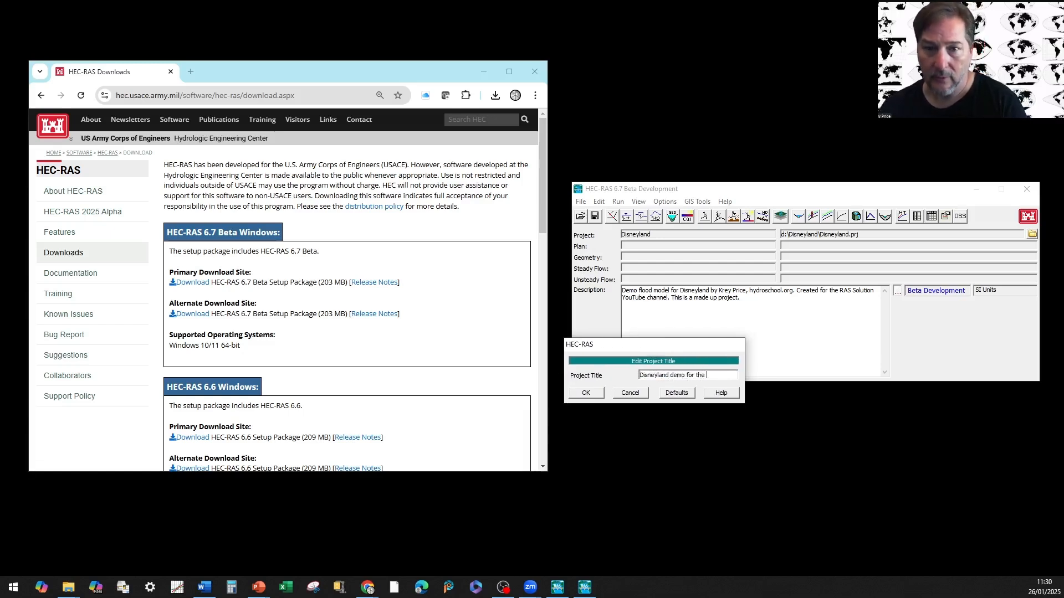
text(RAS Soluti)
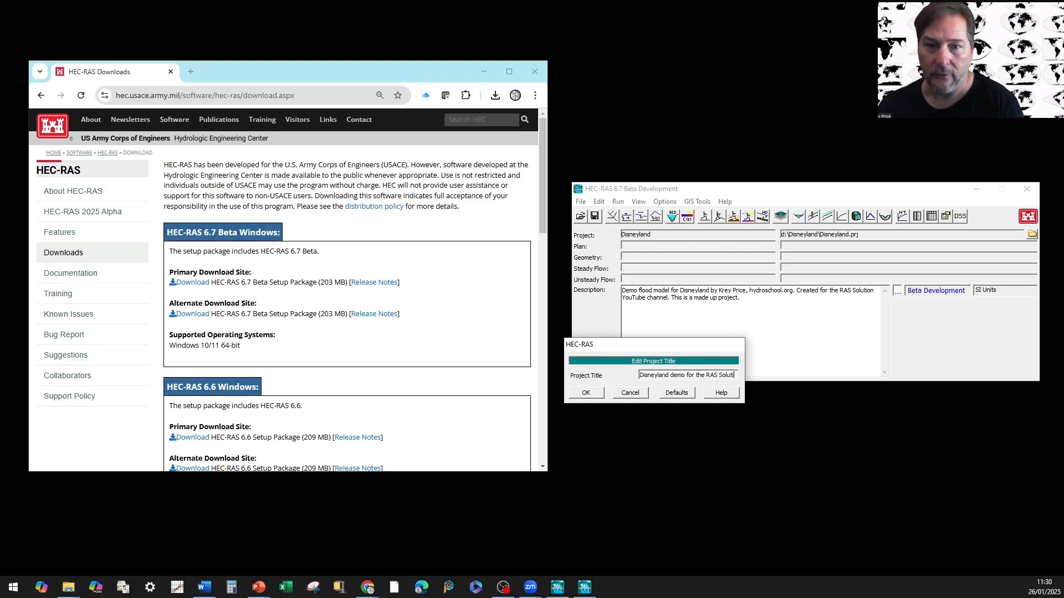
text(on)
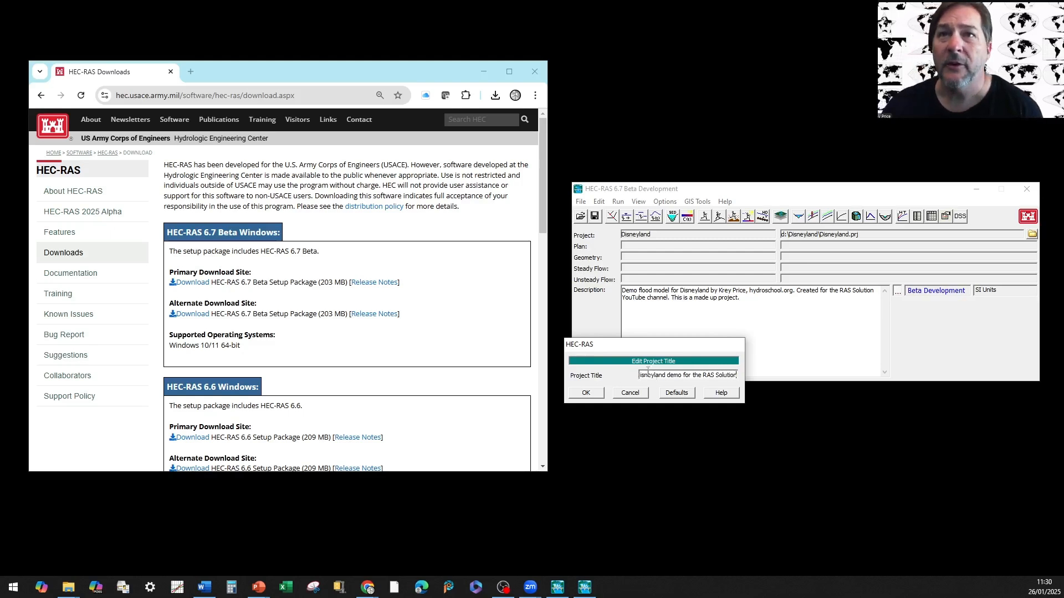
click(582, 395)
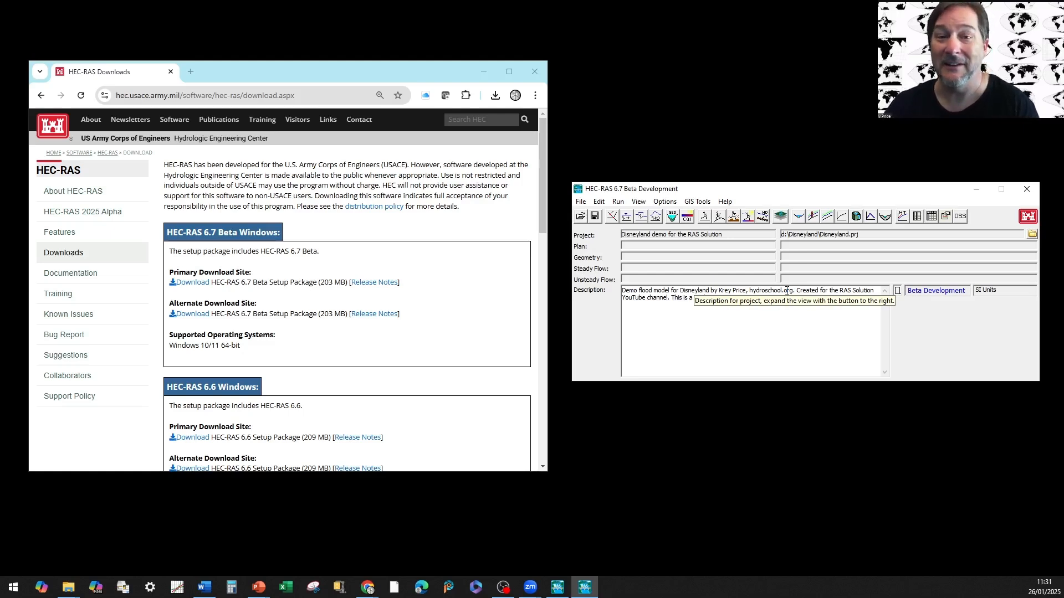
- Switch to File Explorer, pin the Disneyland project folder to Quick access and minimize the window
click(68, 587)
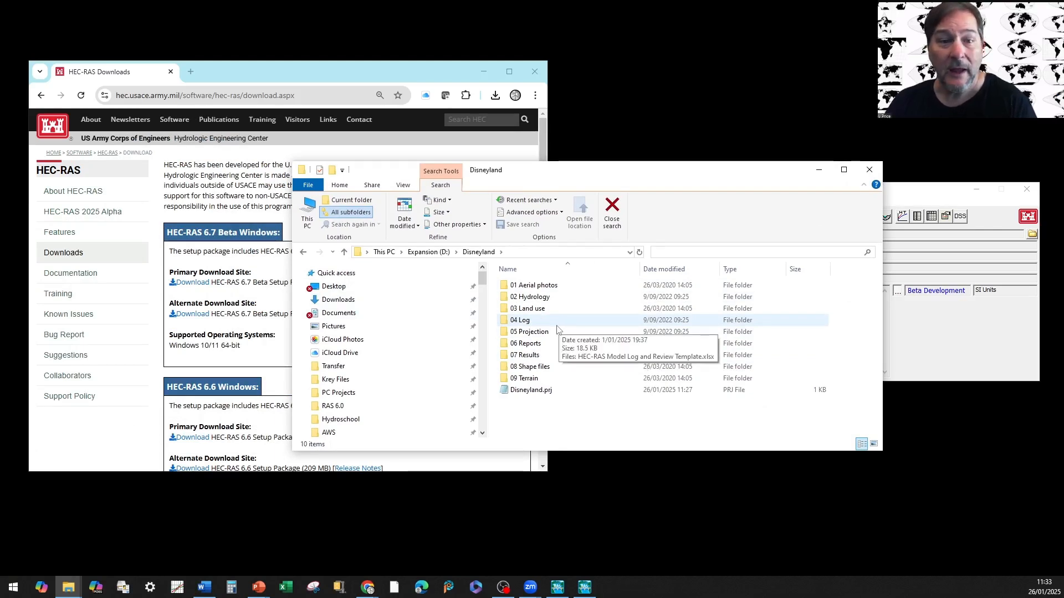
right_click(343, 277)
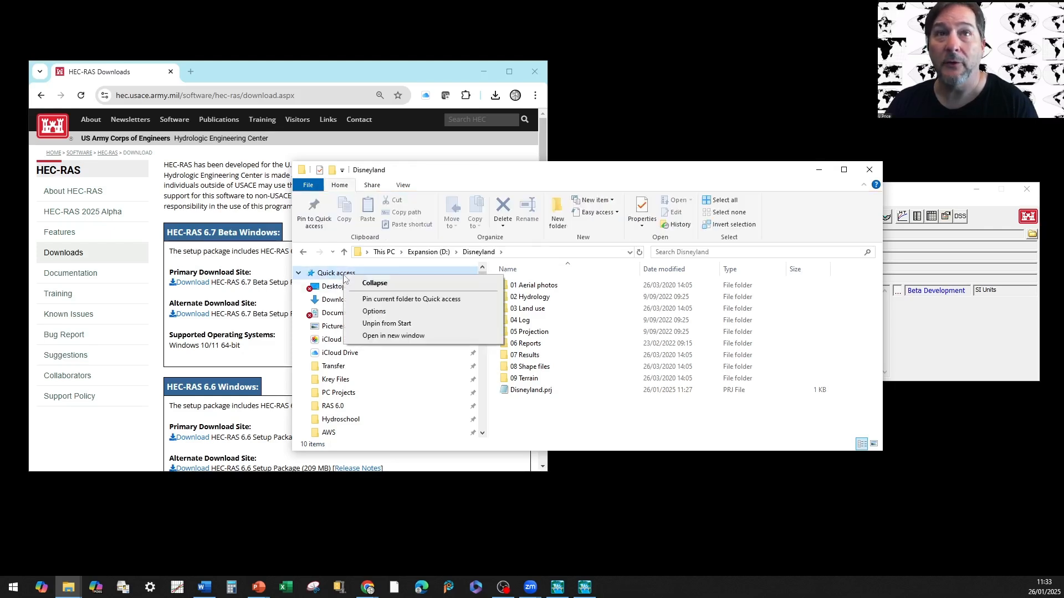
click(386, 302)
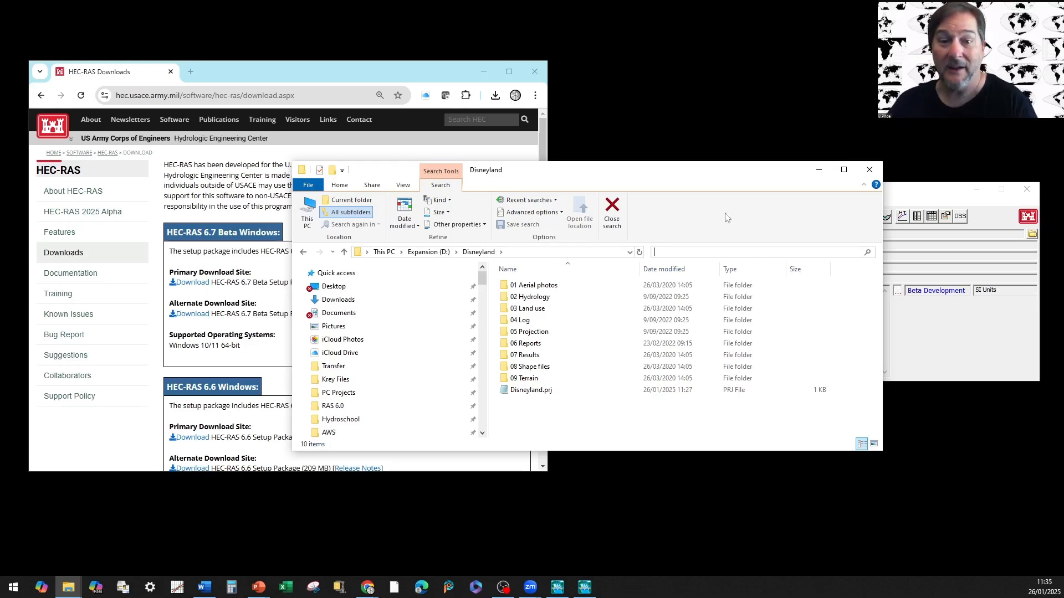
click(818, 170)
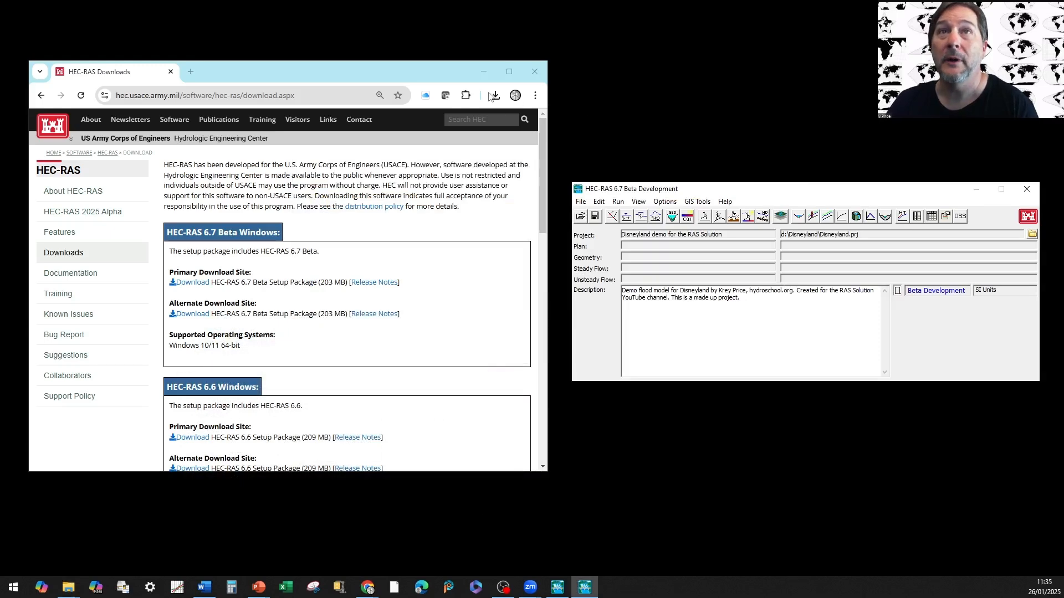
- Minimize the browser, bring the HEC-RAS project window to the middle of the screen, and open RAS Mapper maximized
click(484, 71)
drag(735, 192, 416, 174)
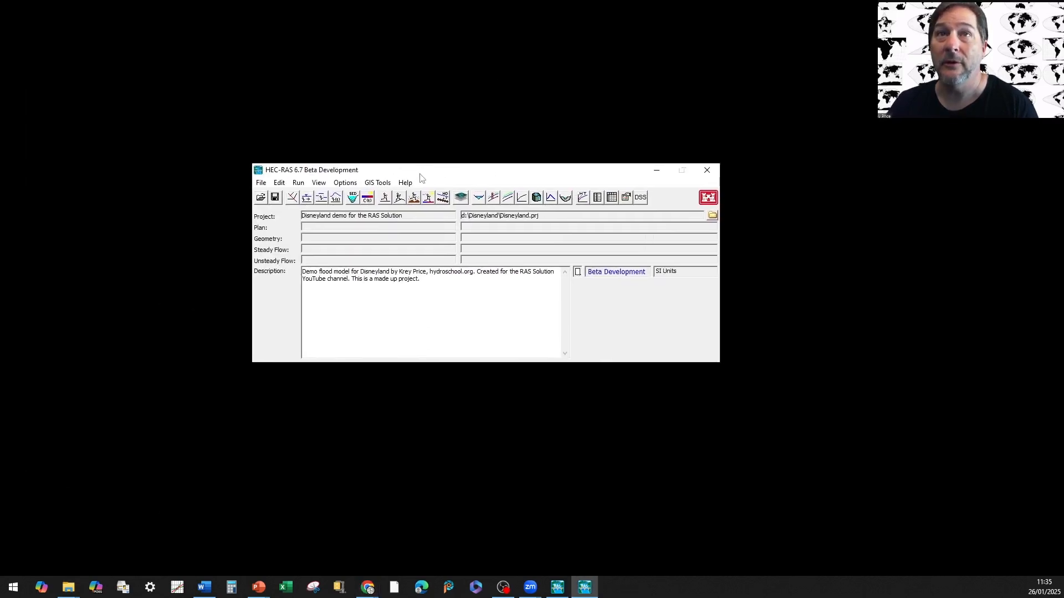
click(461, 198)
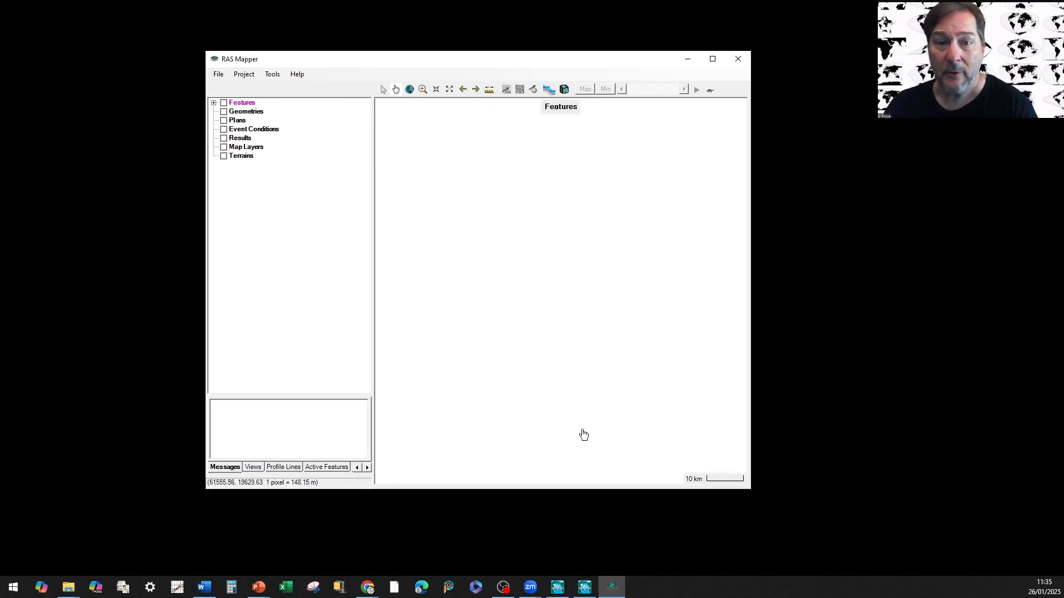
click(713, 59)
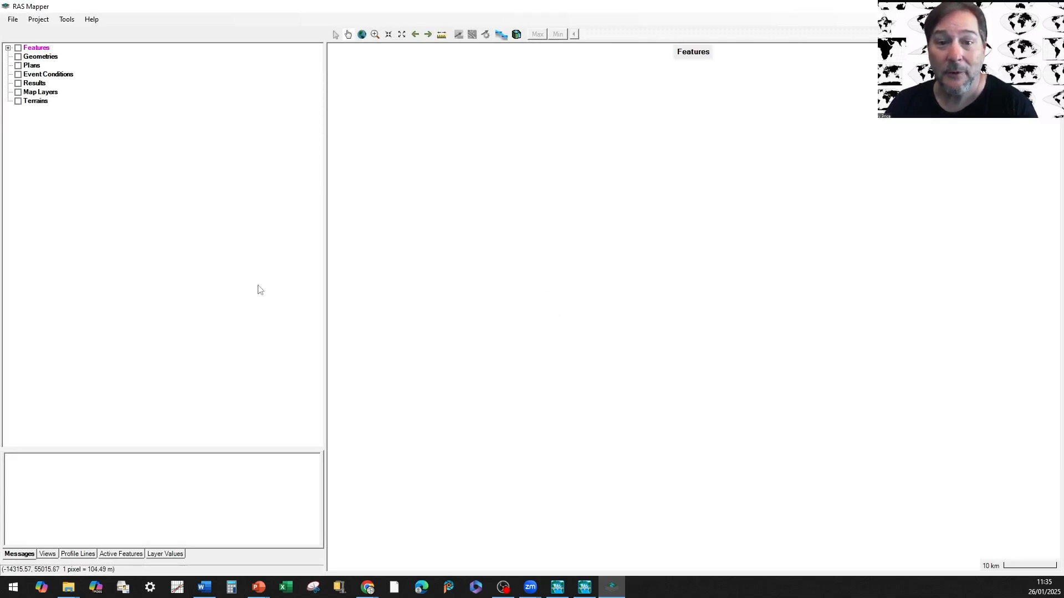
- Turn on Map Layers and try to add web imagery to it, and open the project's projection settings
click(18, 92)
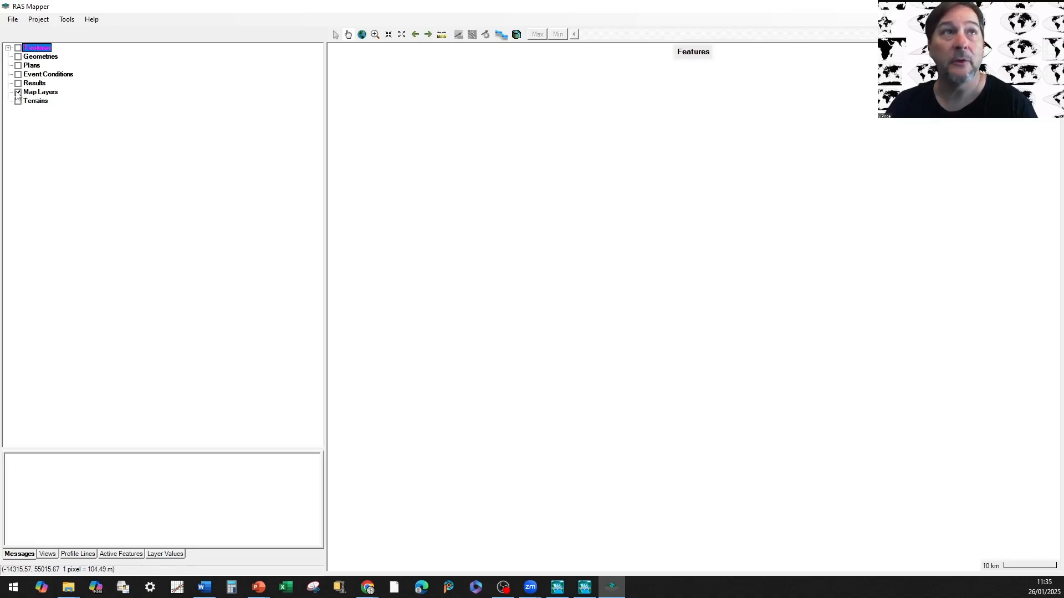
right_click(45, 96)
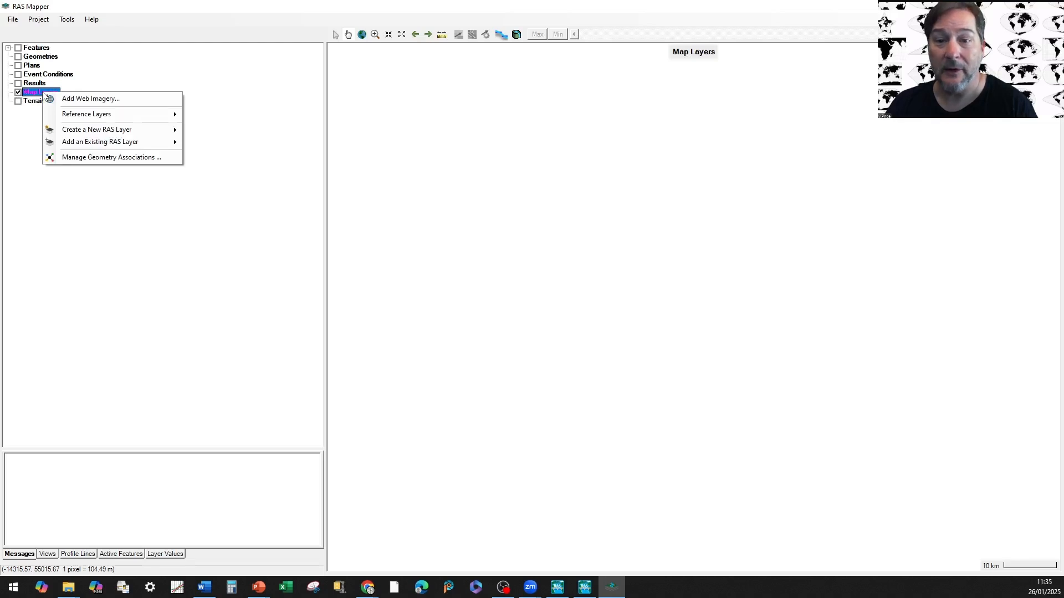
click(82, 102)
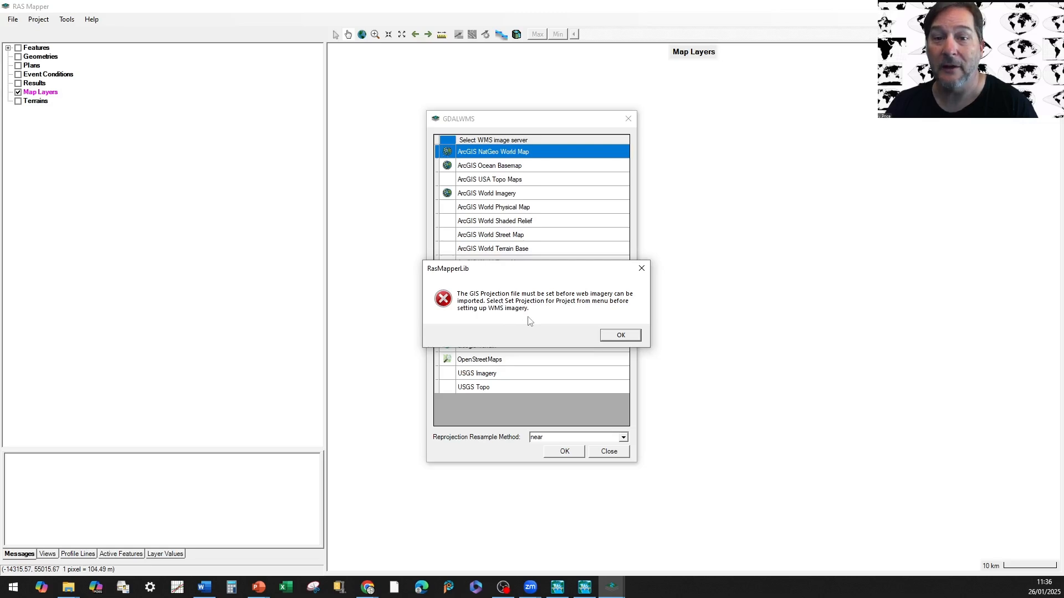
click(623, 336)
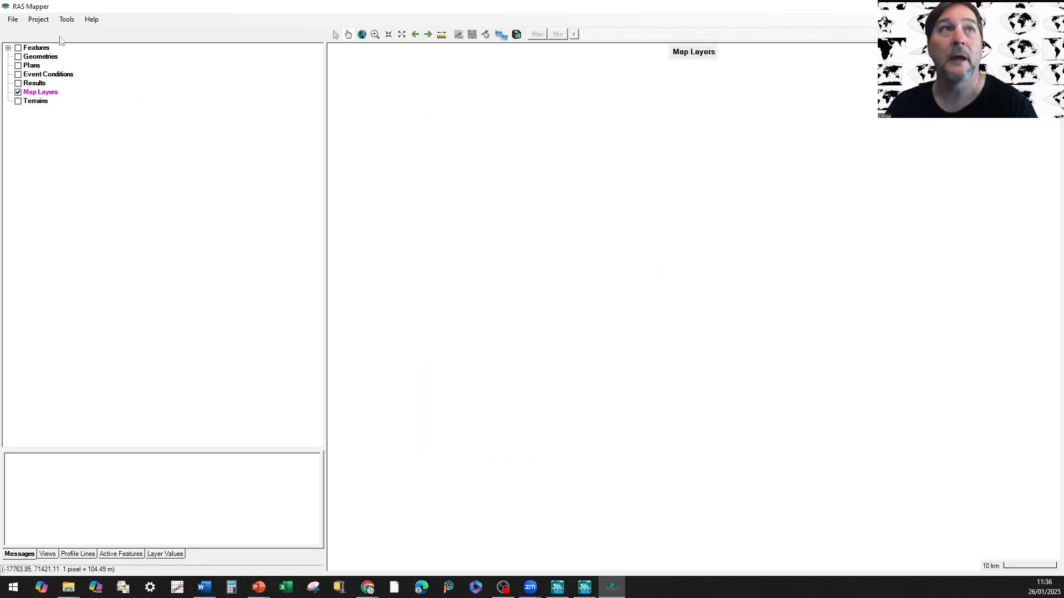
click(39, 21)
click(57, 32)
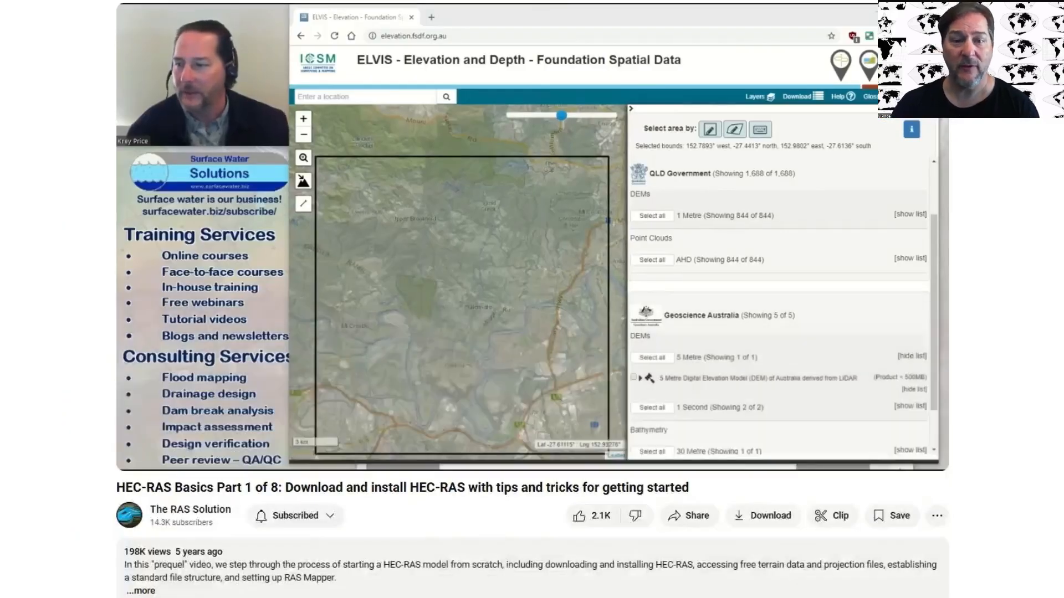
drag(356, 439, 387, 439)
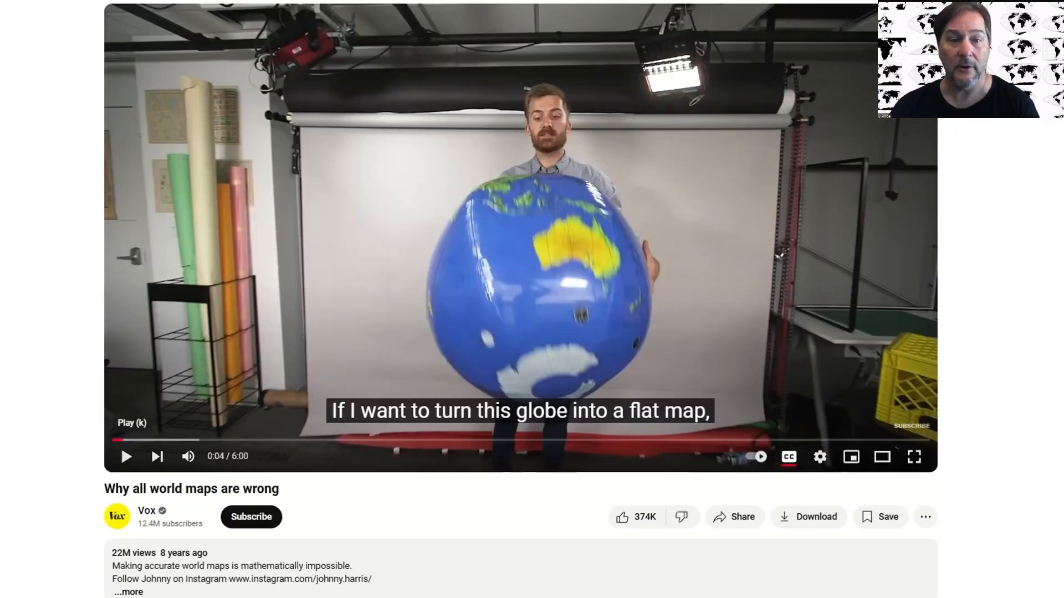
click(126, 456)
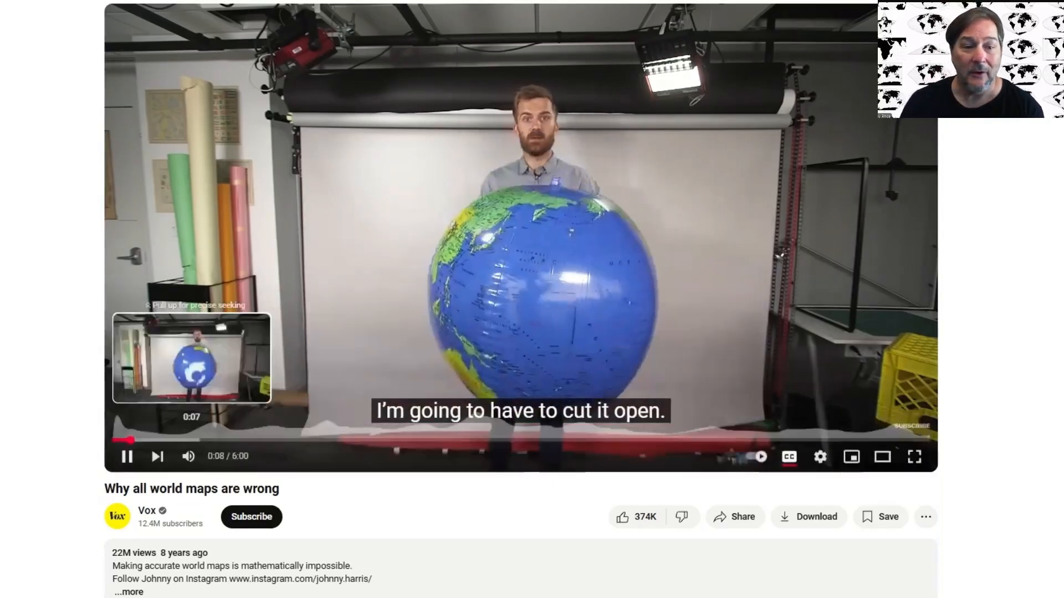
click(134, 440)
drag(134, 440, 317, 440)
drag(390, 440, 834, 440)
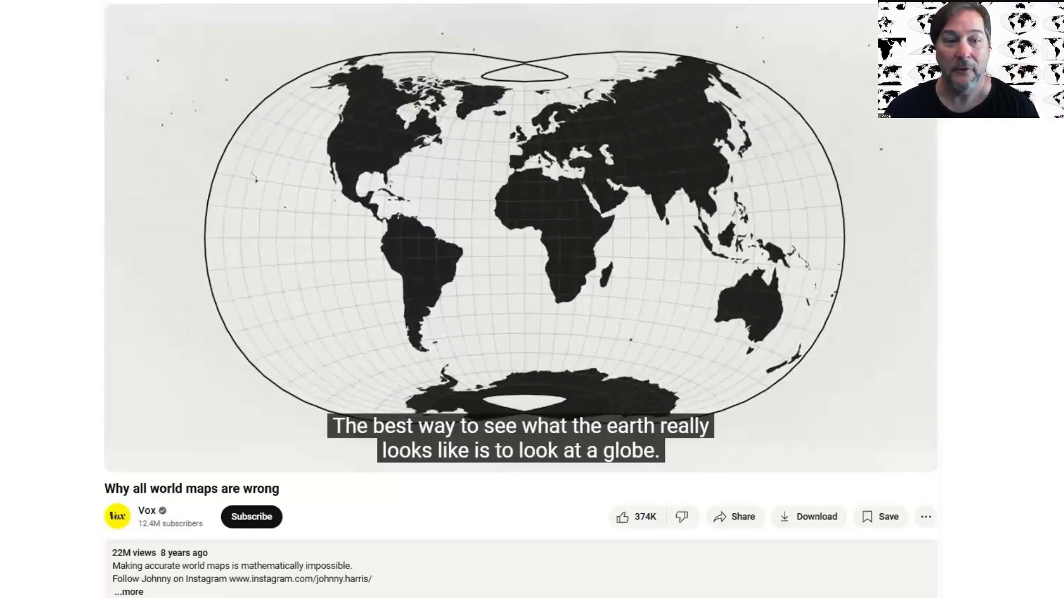
key(Right)
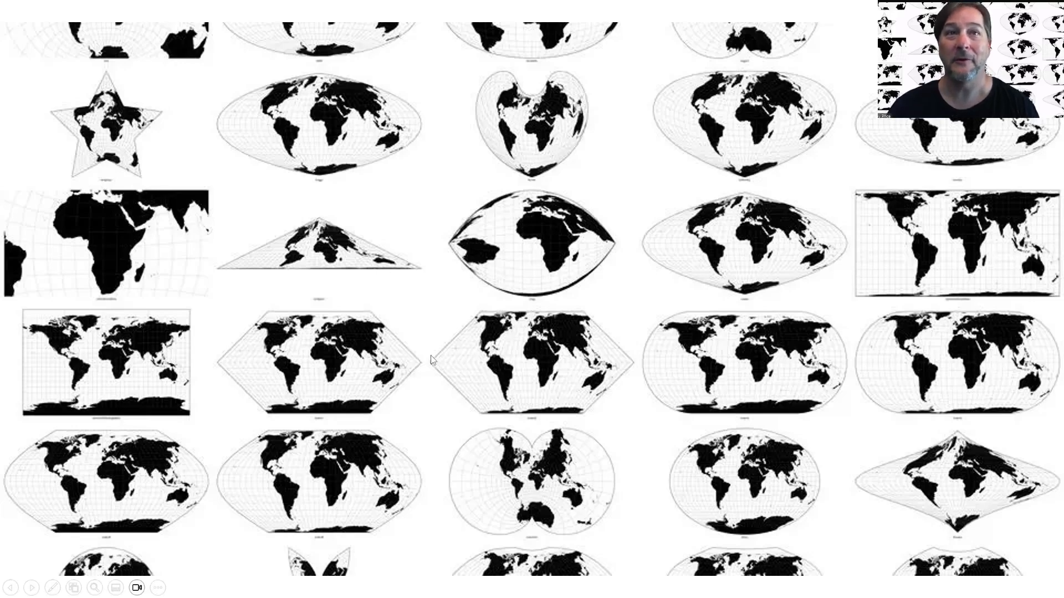
key(Right)
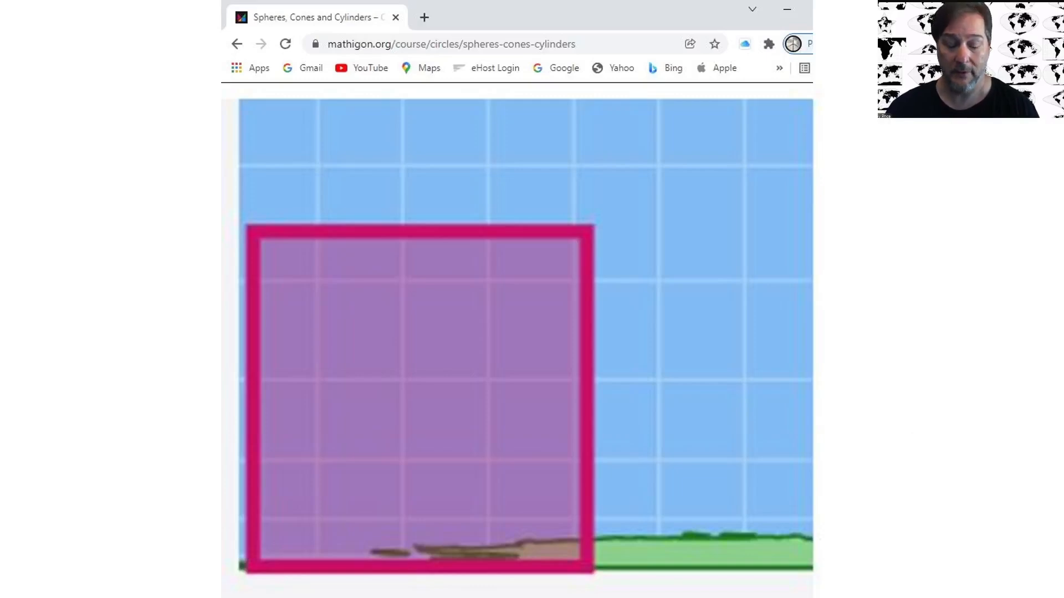
click(420, 428)
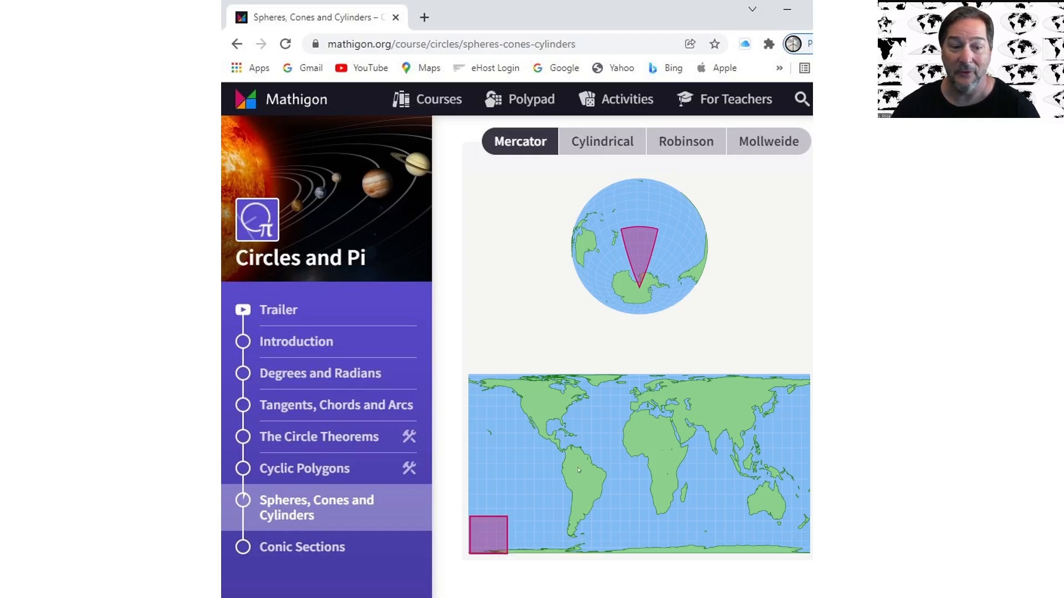
click(3, 596)
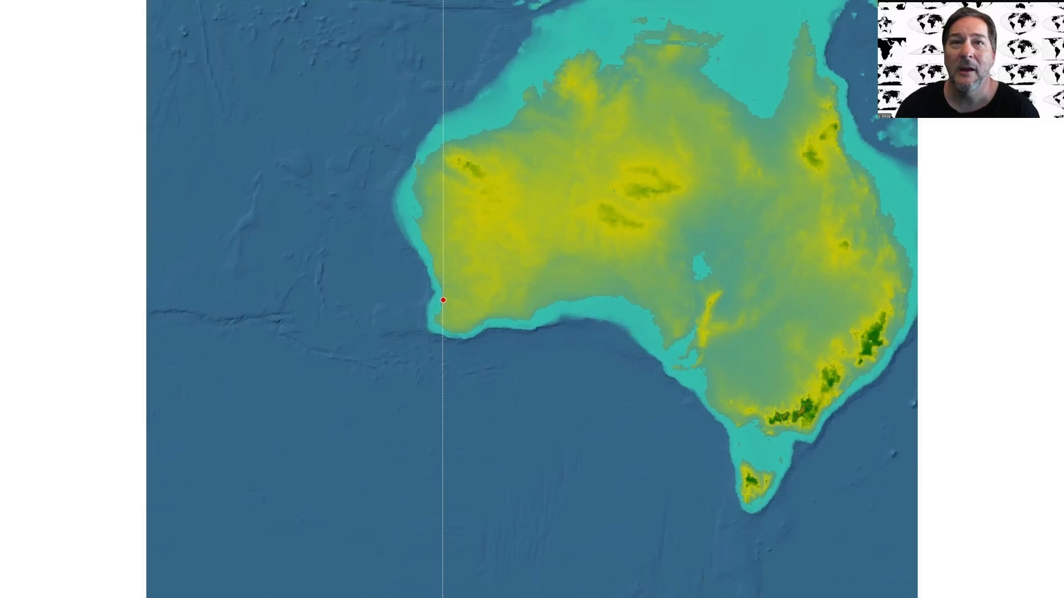
key(Right)
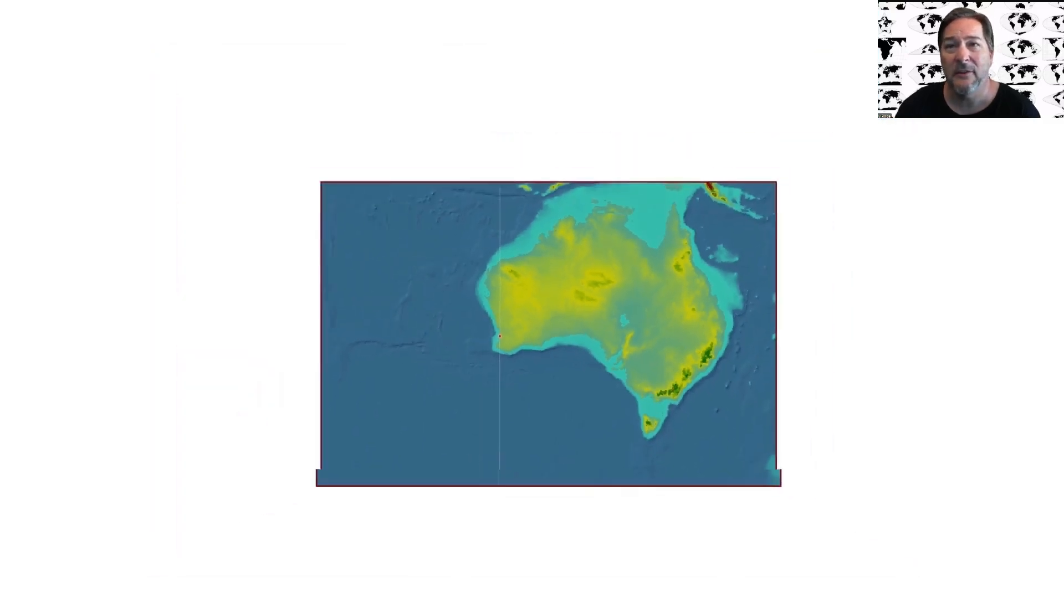
key(Right)
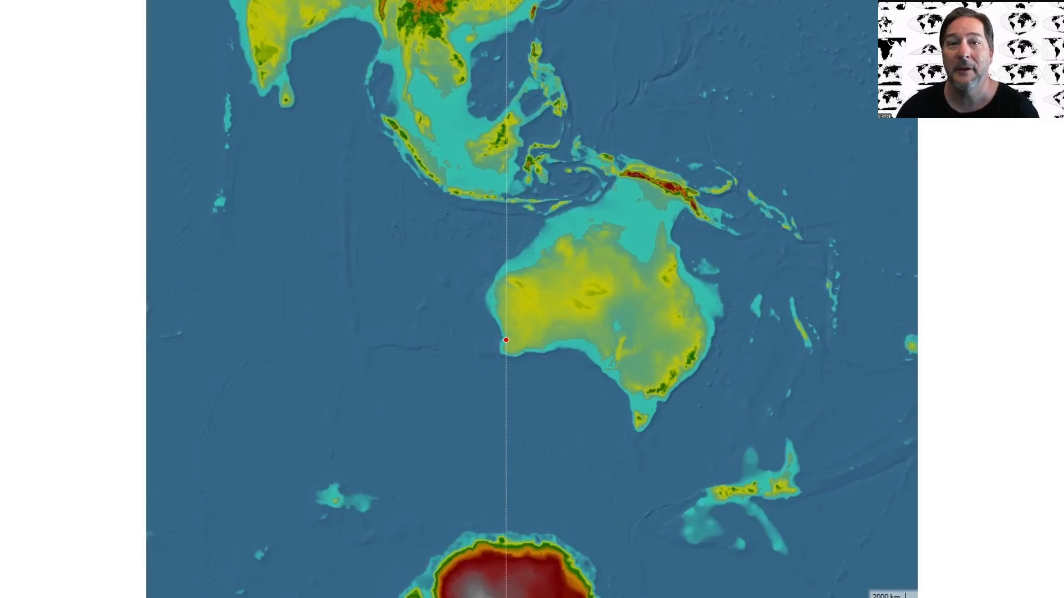
key(Right)
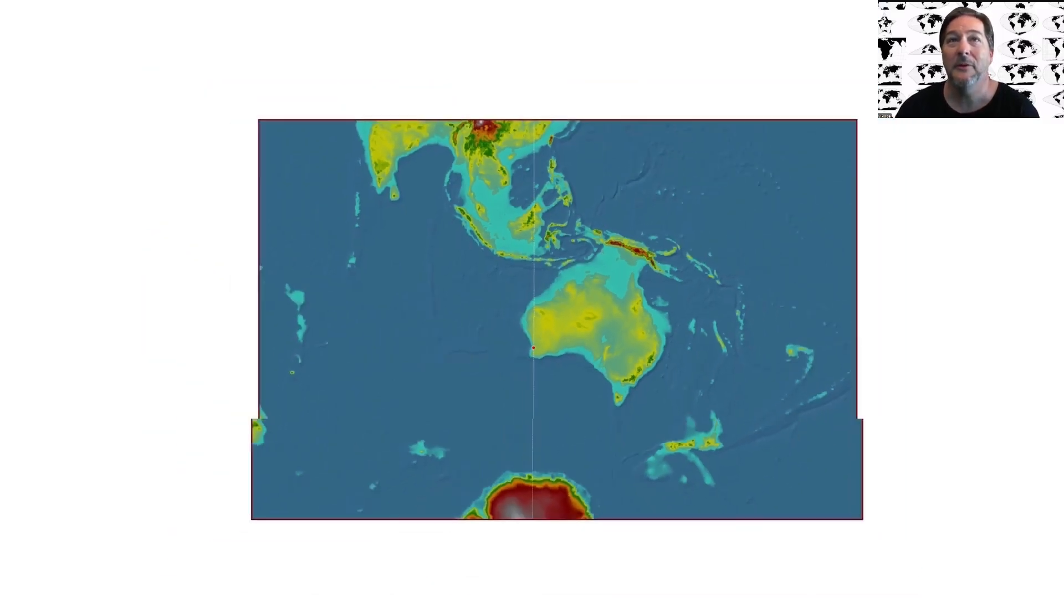
key(Right)
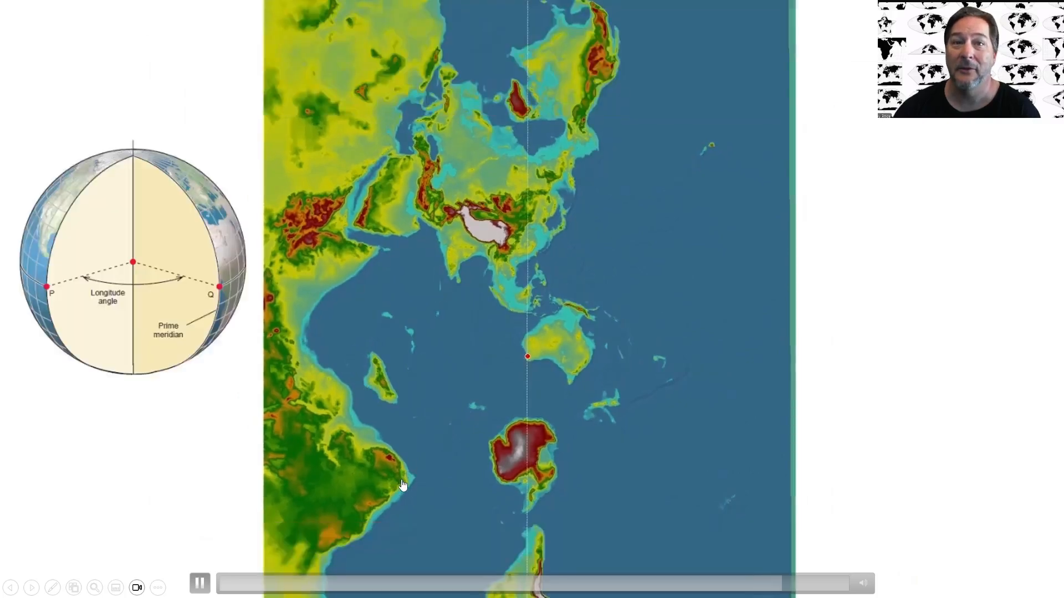
key(Right)
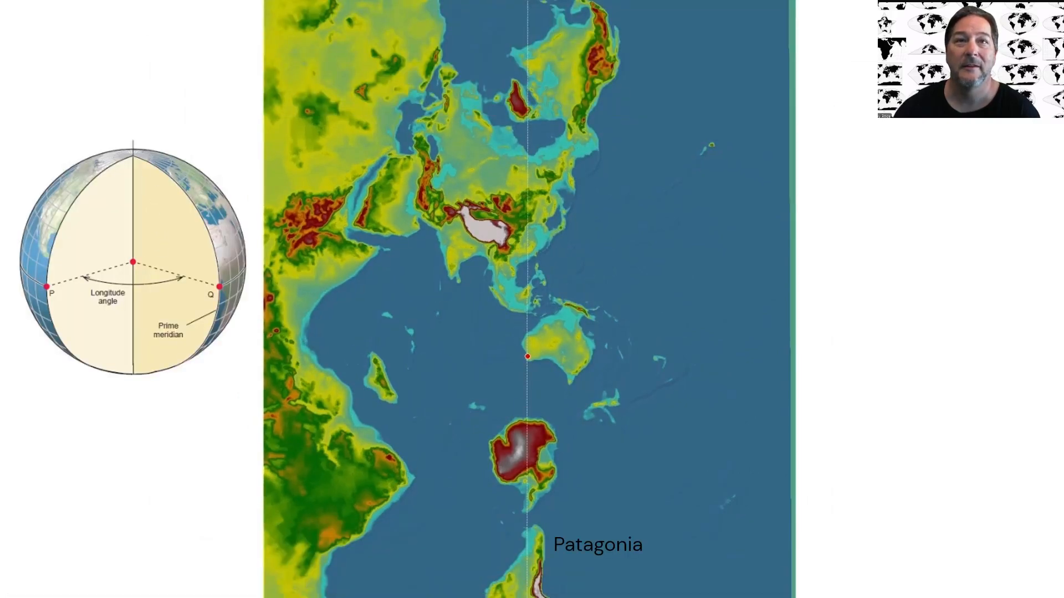
click(541, 17)
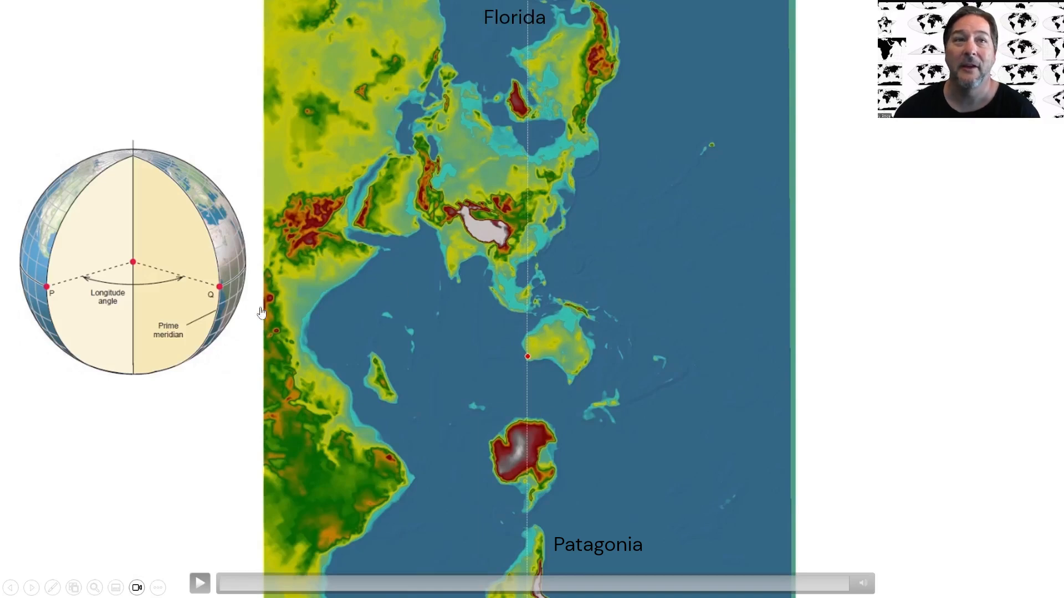
key(Right)
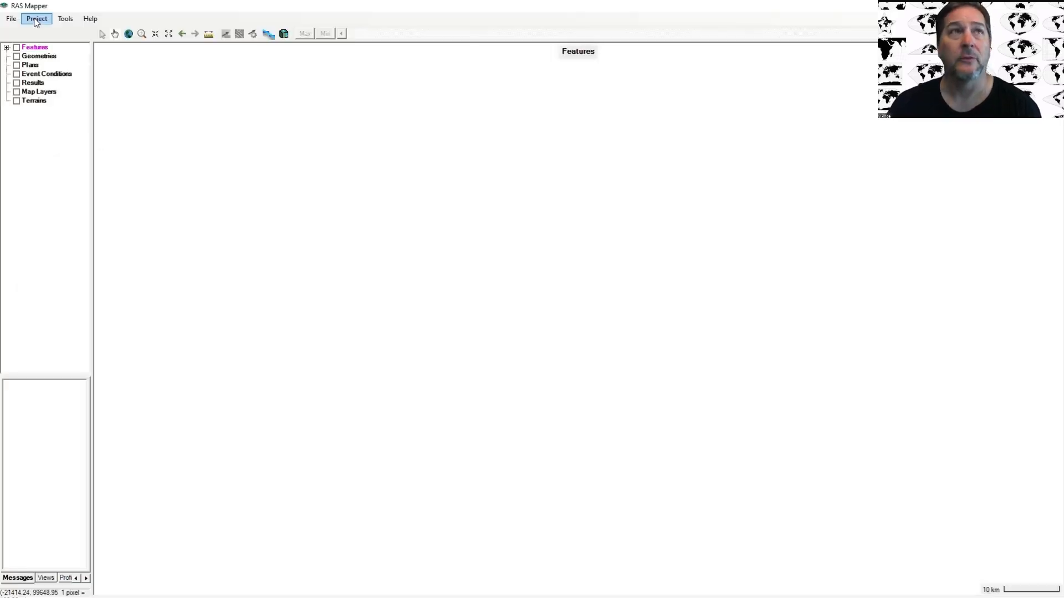
- Open the RAS Mapper projection settings and follow the help link to spatialreference.org for finding a coordinate reference system
click(37, 20)
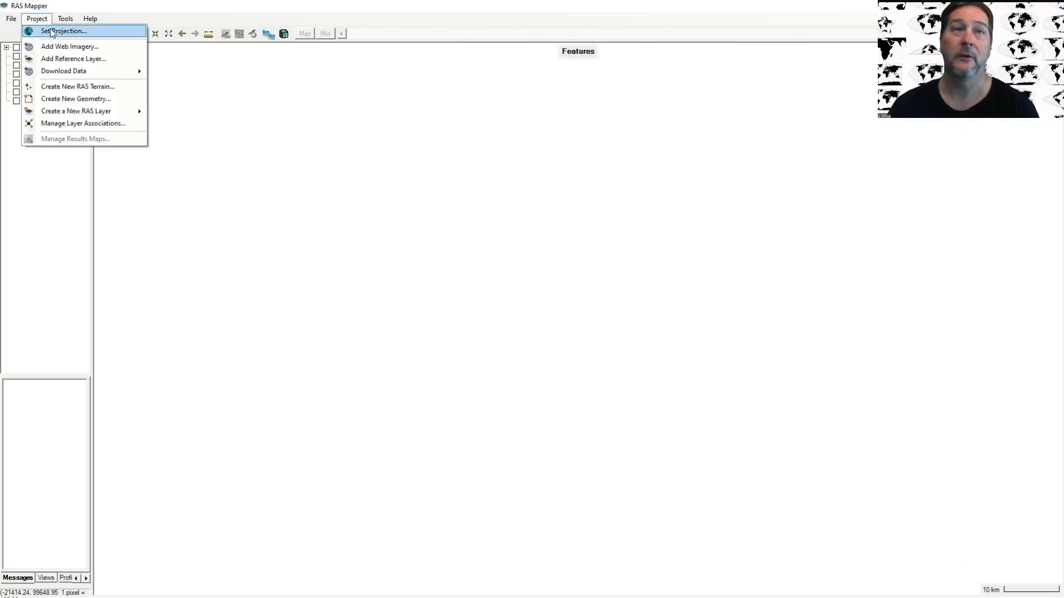
click(52, 32)
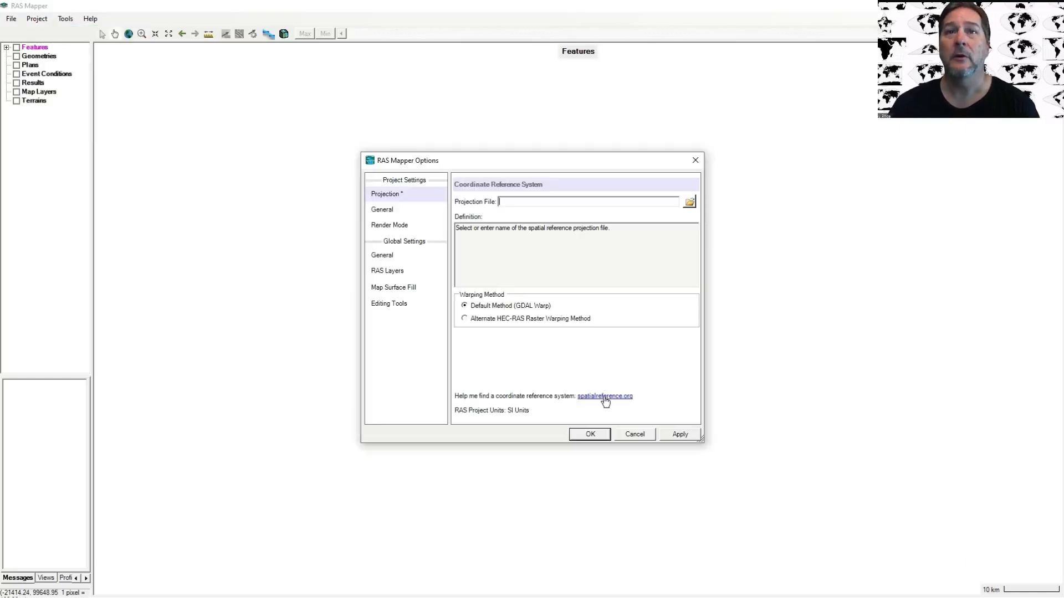
click(604, 397)
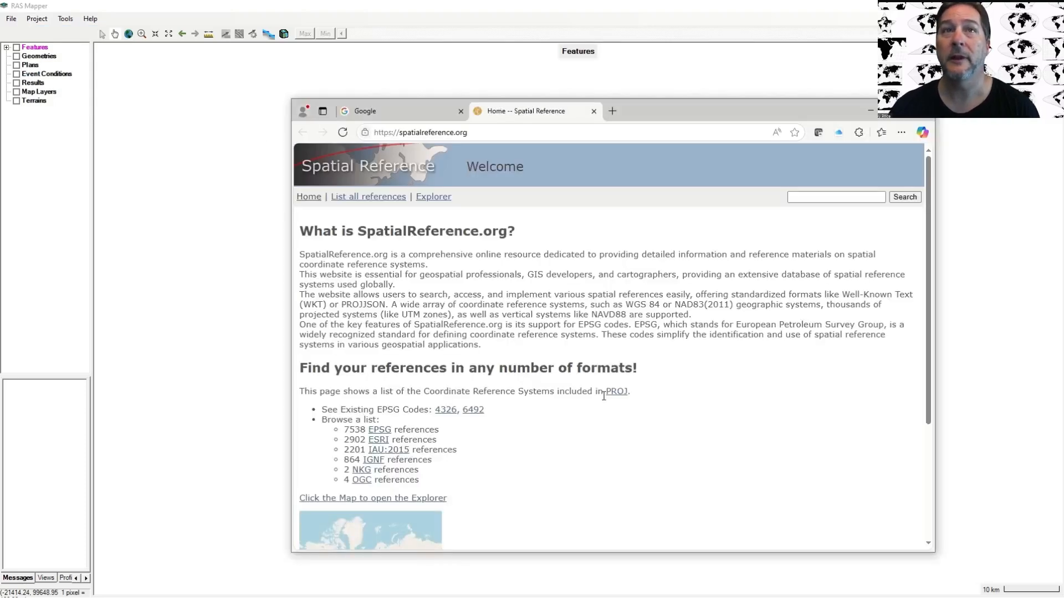
- Search Spatial Reference for "California" and look through the listed coordinate reference systems
click(796, 197)
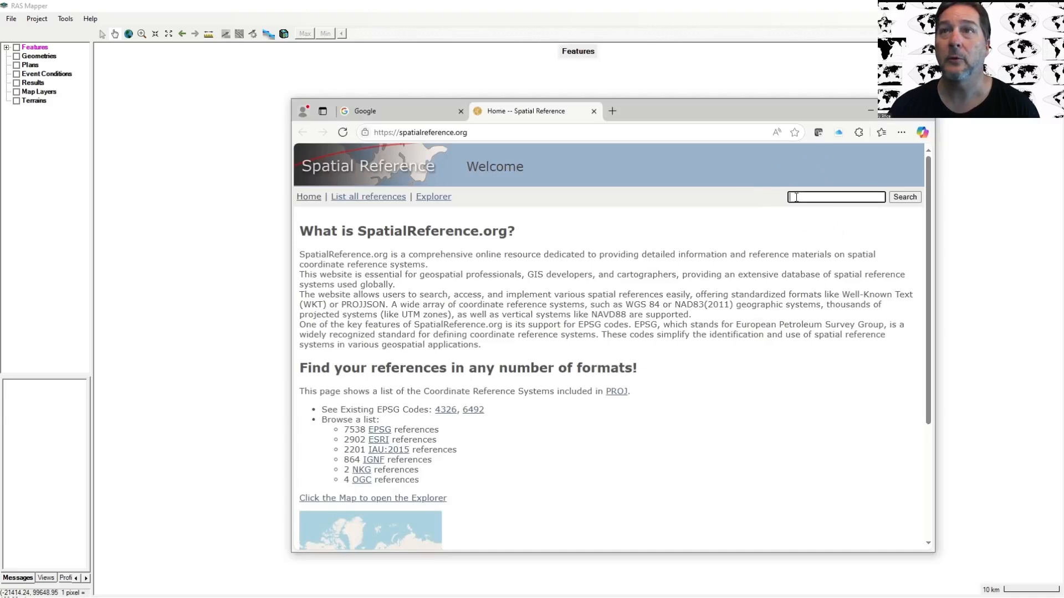
text(Ca)
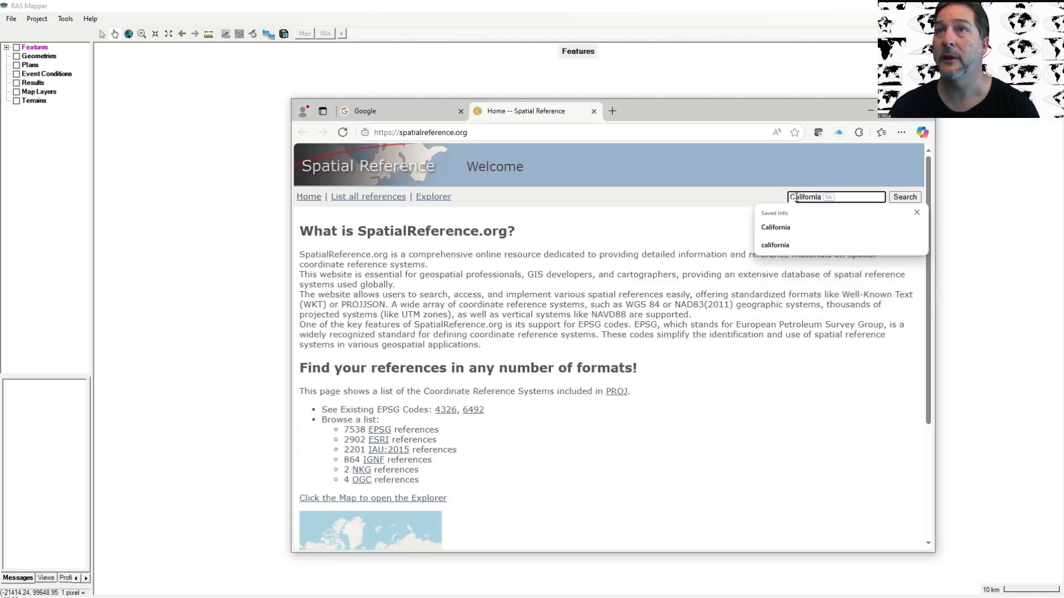
key(Tab)
click(905, 199)
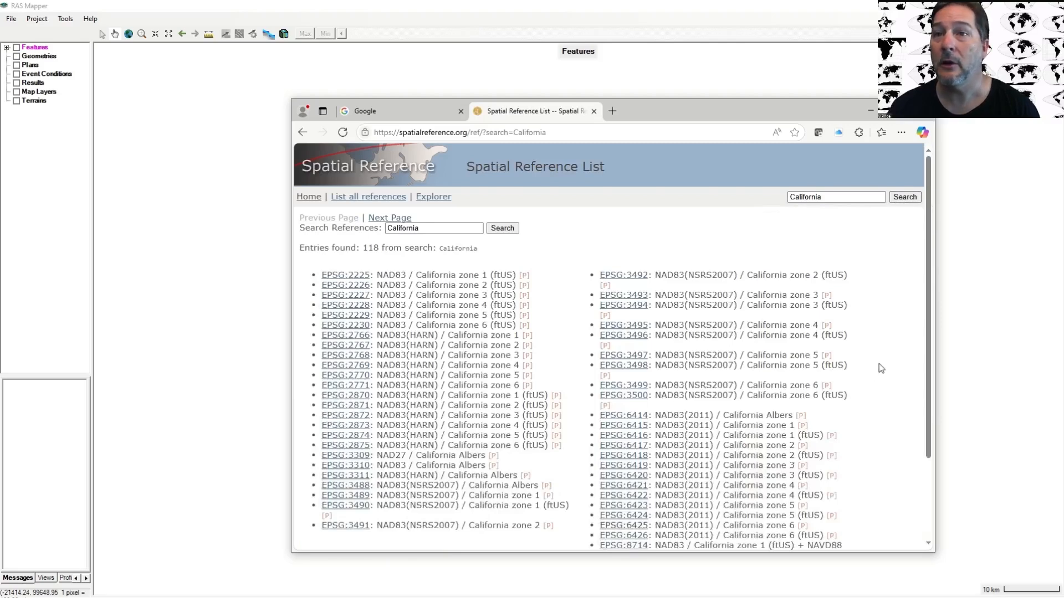
drag(928, 363, 929, 431)
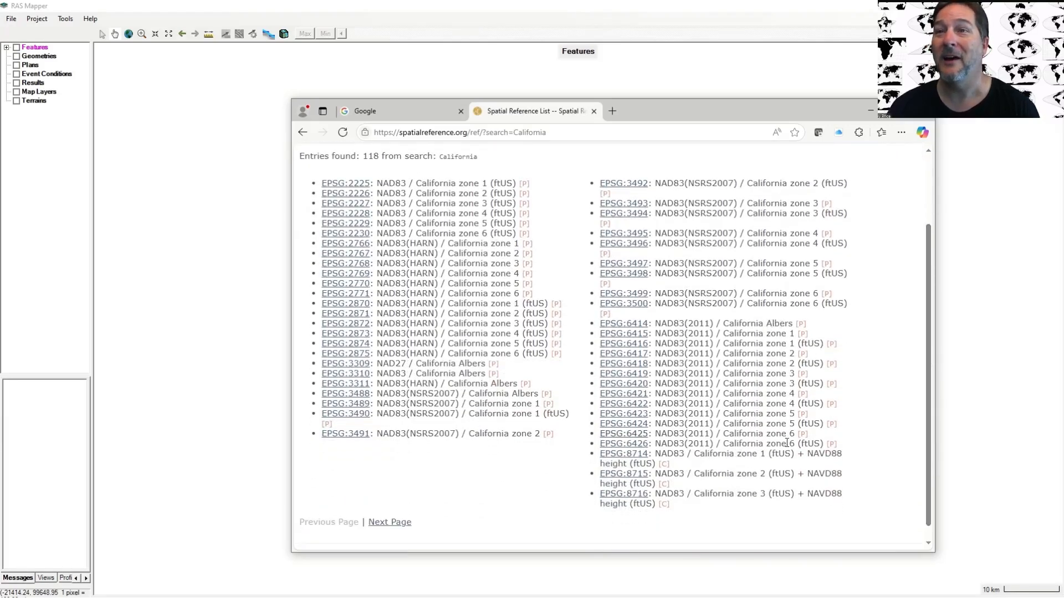
drag(926, 408, 924, 297)
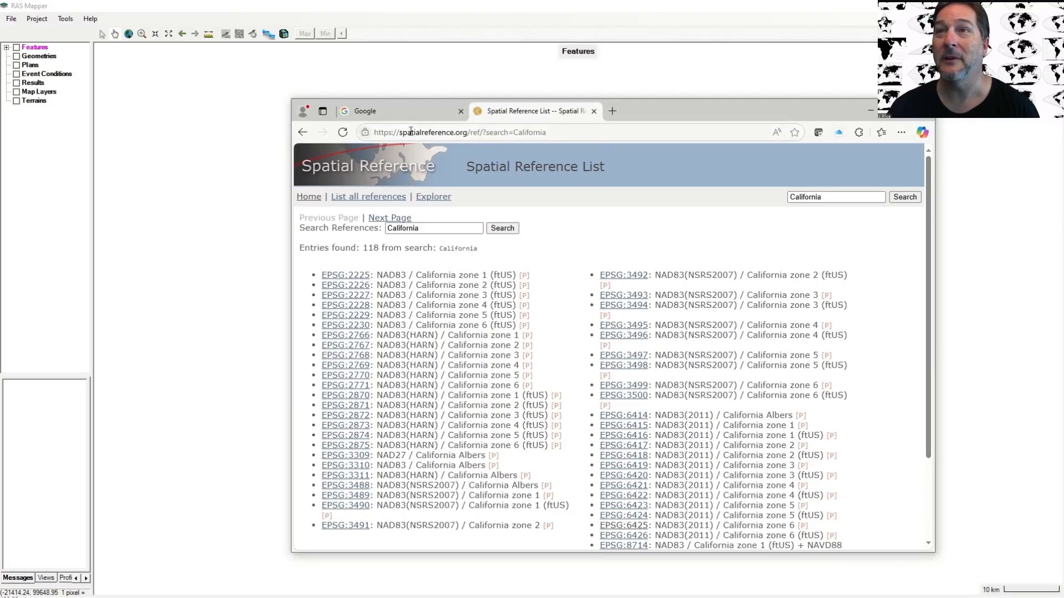
- Search Google for "california projection zones" and examine the California State Plane Coordinate System map for Disneyland's zone
click(401, 114)
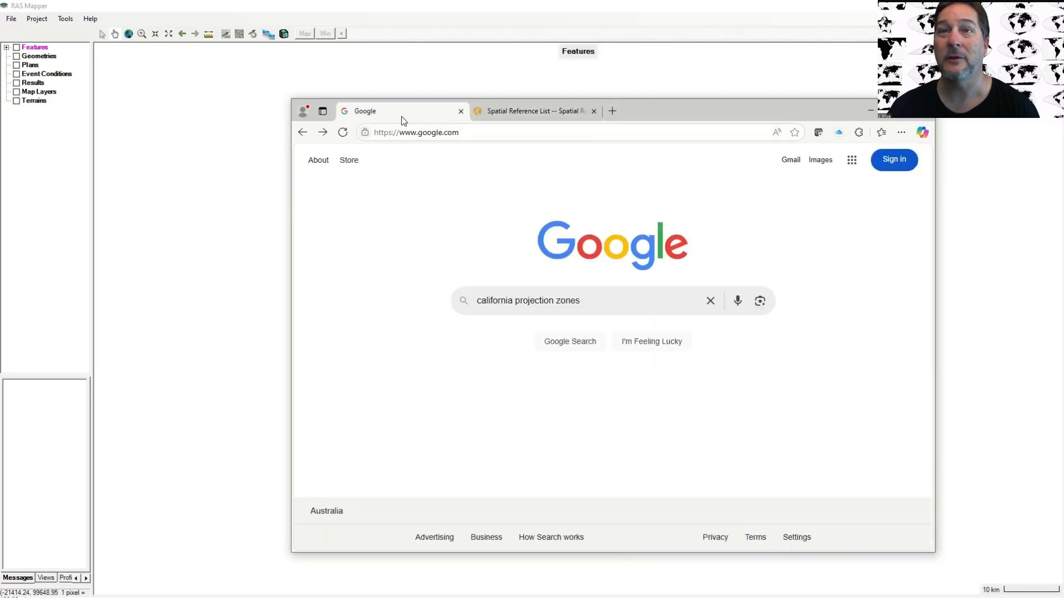
click(551, 347)
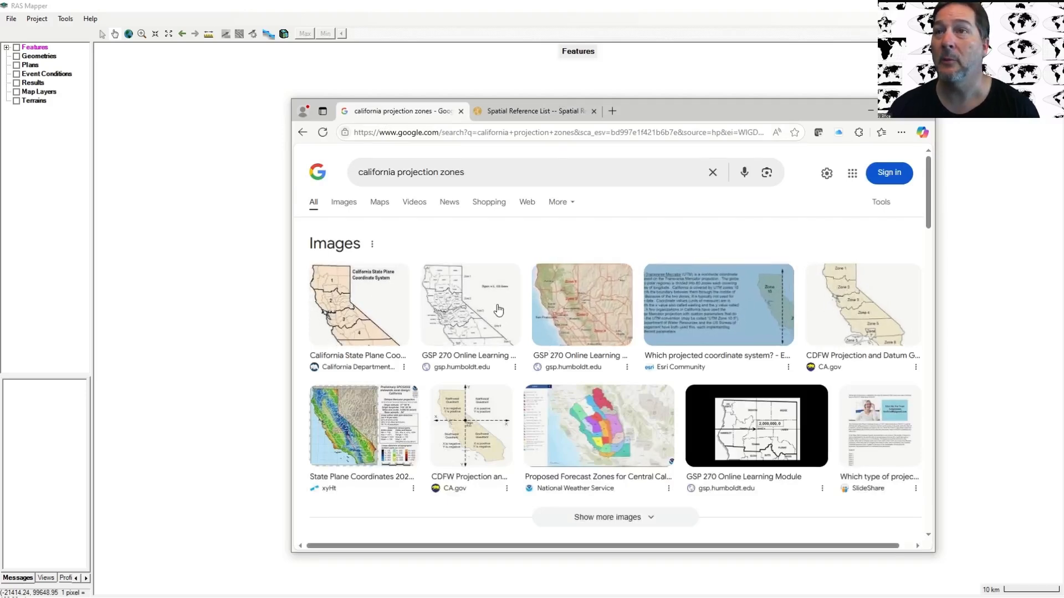
click(374, 310)
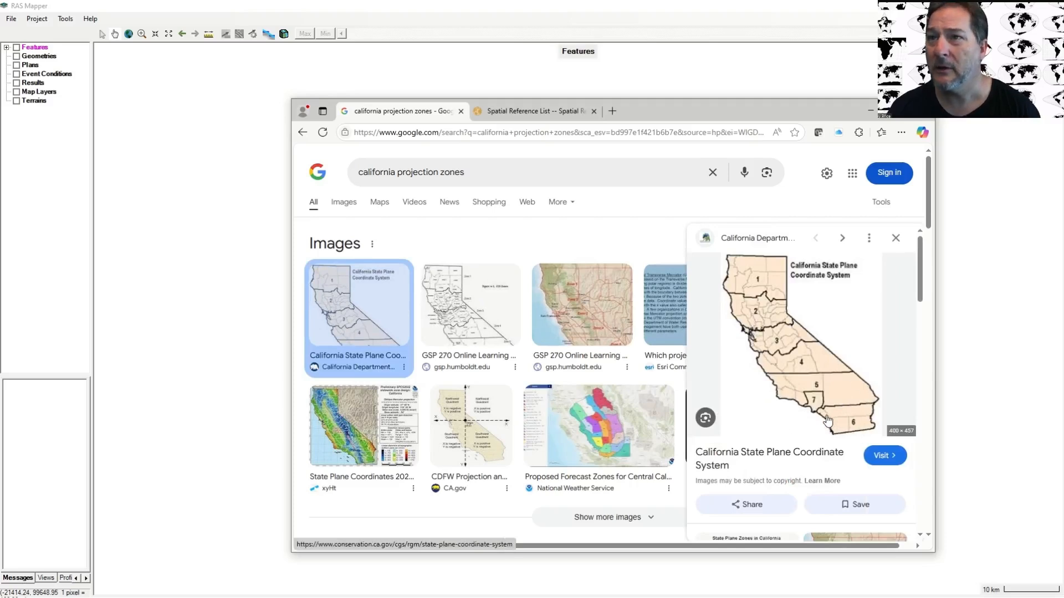
click(828, 421)
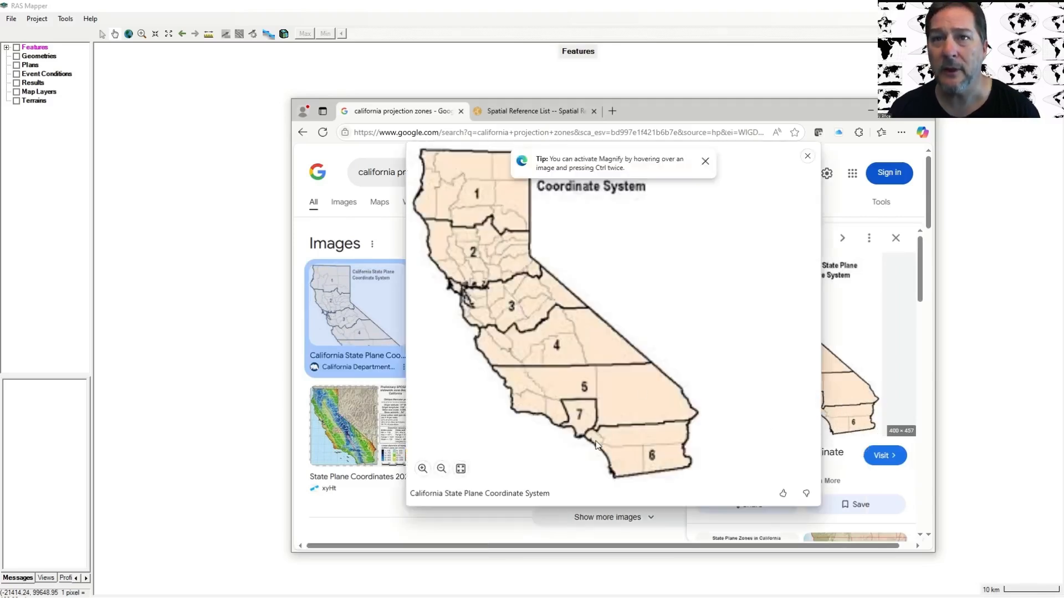
click(807, 157)
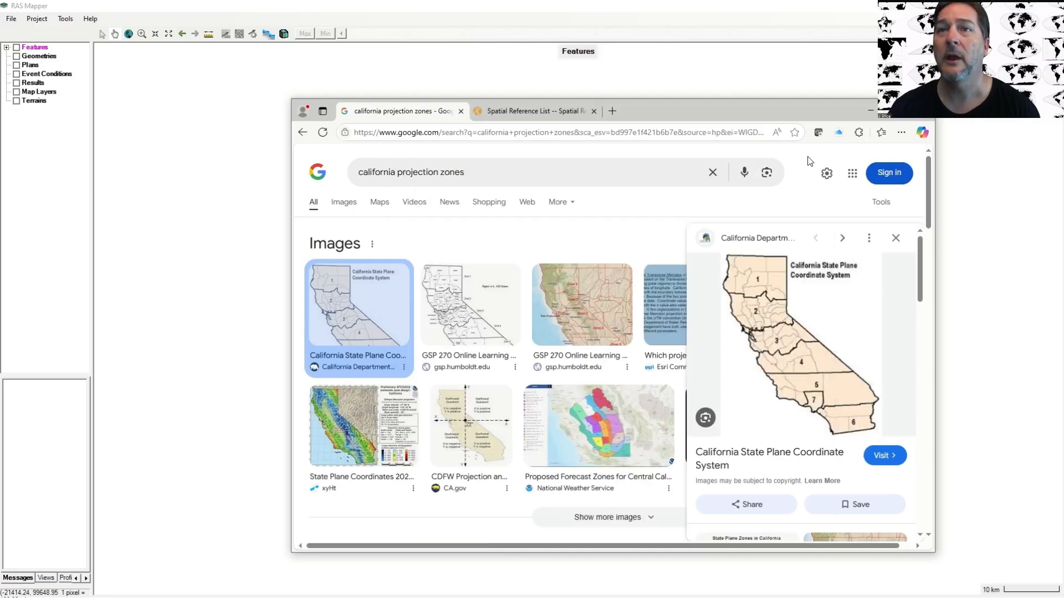
- Open the EPSG:6425 NAD83(2011) / California zone 6 entry on Spatial Reference and examine its coverage map around Disneyland
click(524, 113)
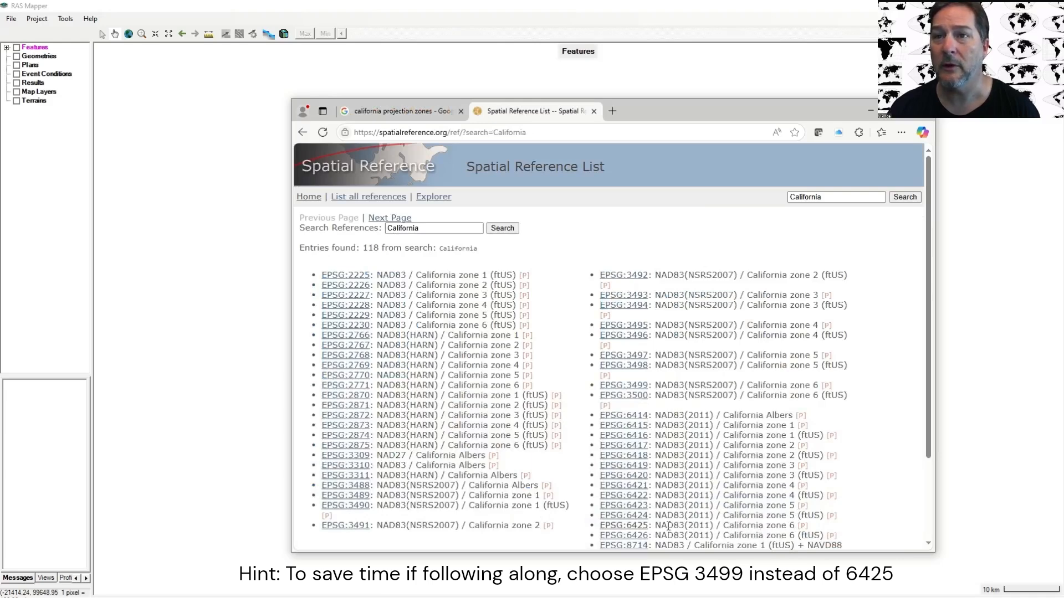
click(631, 527)
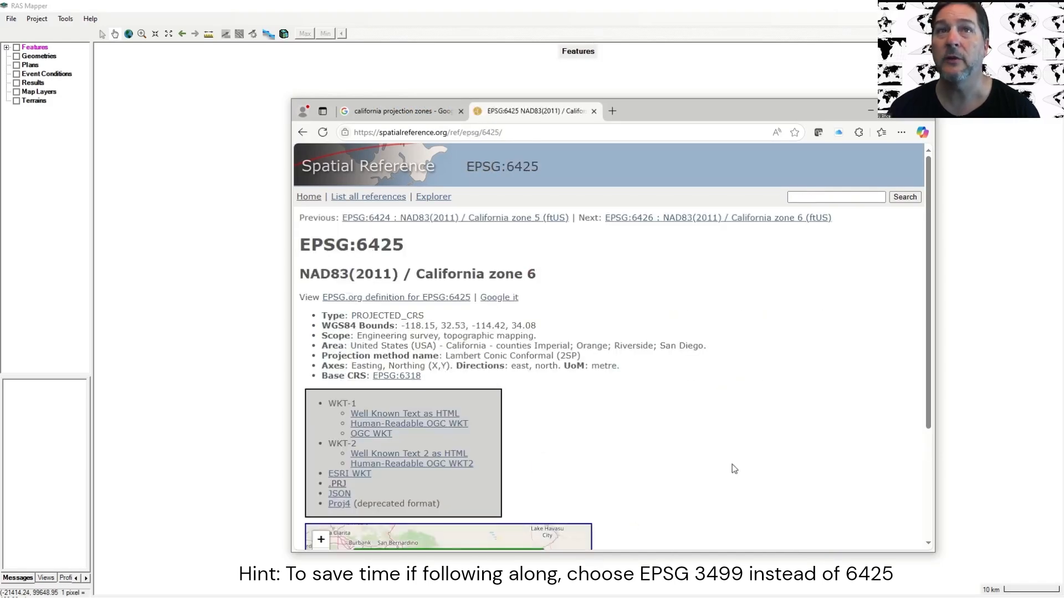
scroll(505, 423, down, 2)
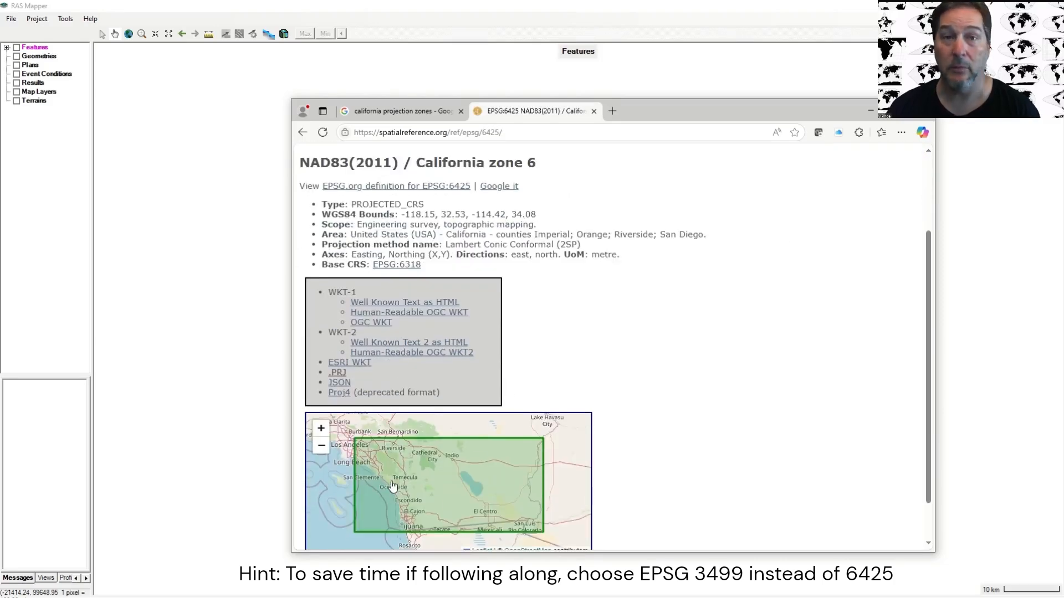
scroll(392, 486, up, 1)
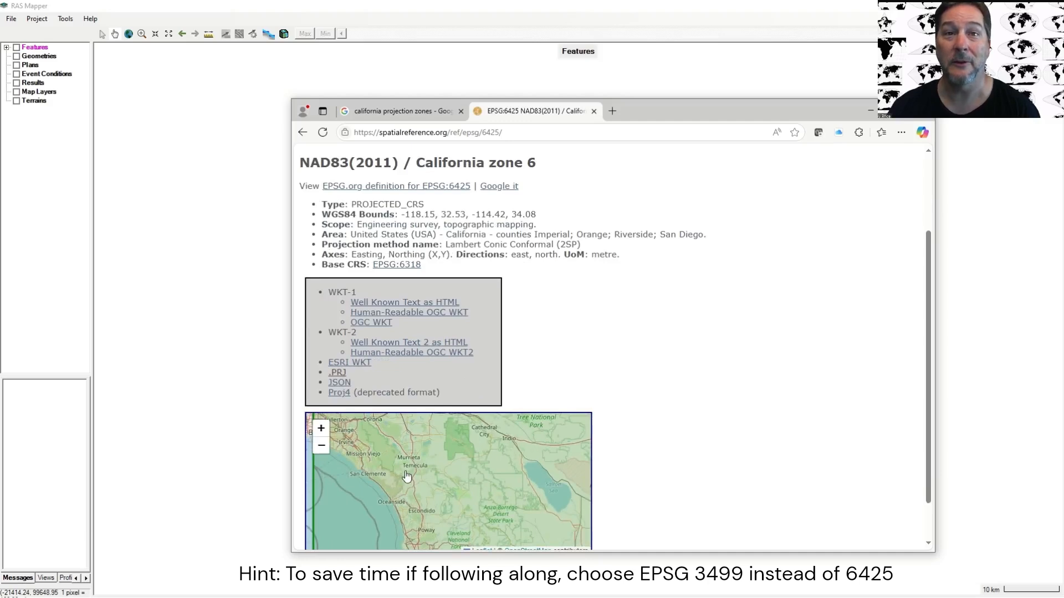
scroll(389, 459, up, 1)
scroll(389, 459, down, 2)
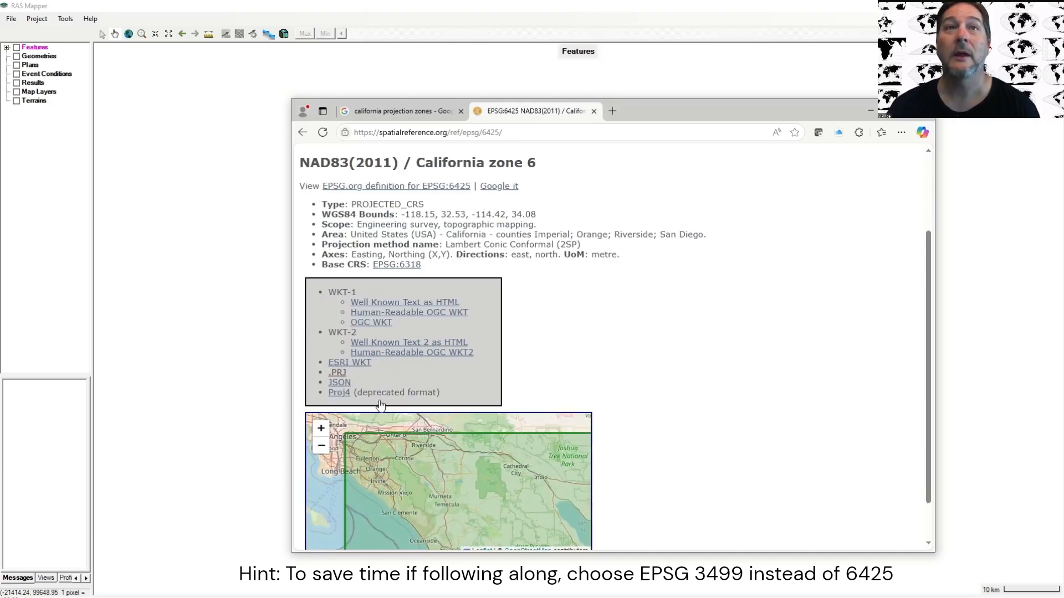
scroll(500, 288, up, 2)
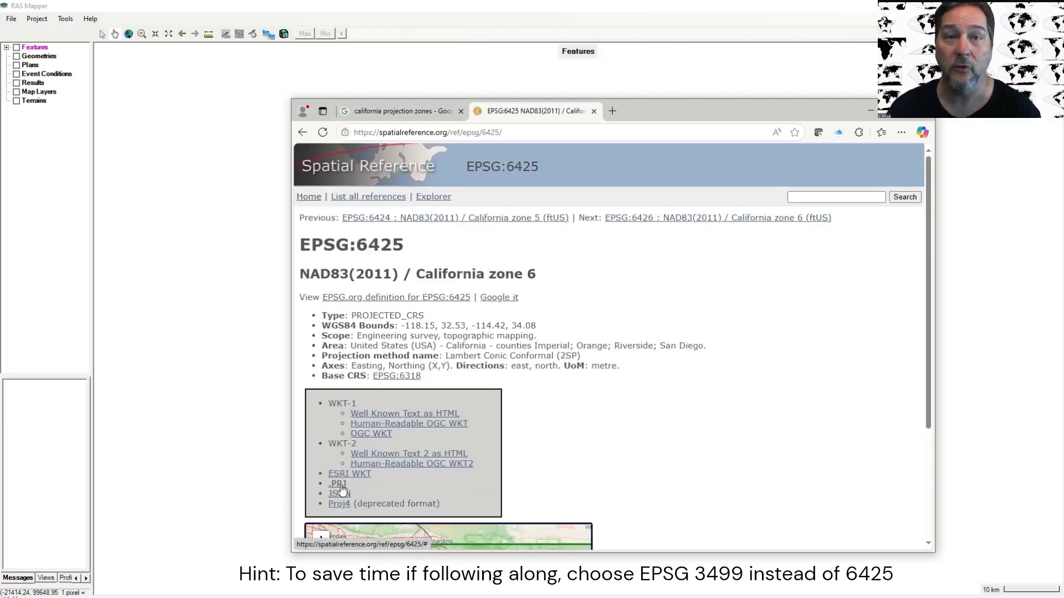
- Download the EPSG:6425 definition as a .PRJ file and copy 6425.prj into the Disneyland project's 05 Projection folder
click(340, 485)
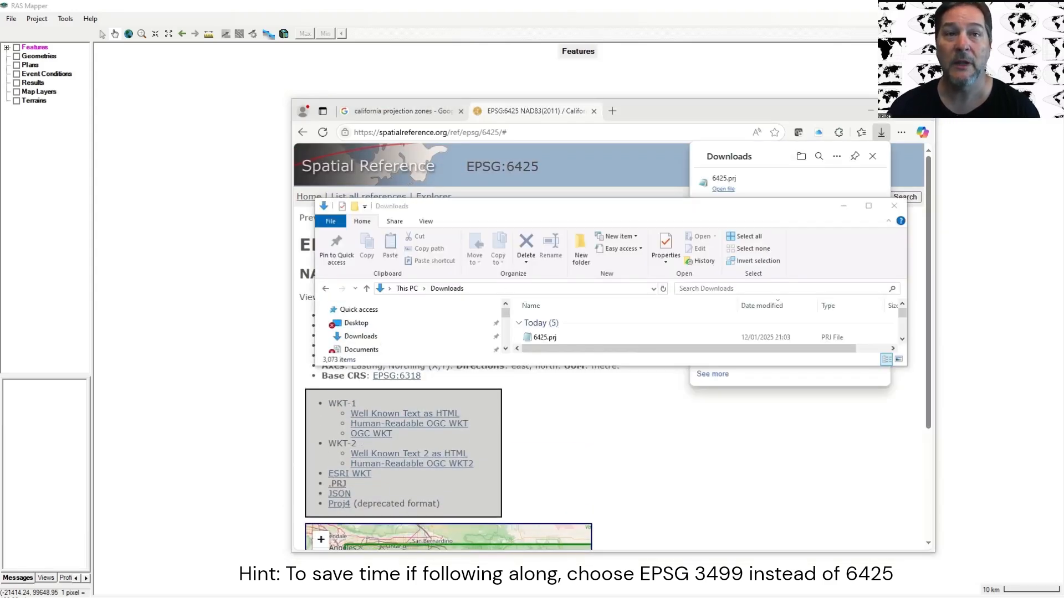
click(547, 338)
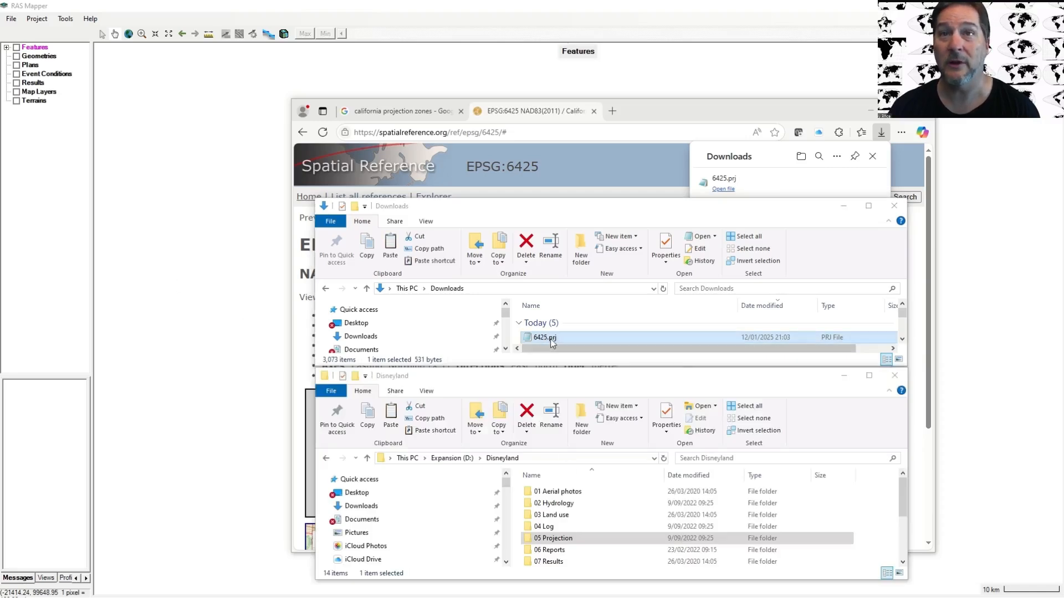
click(552, 538)
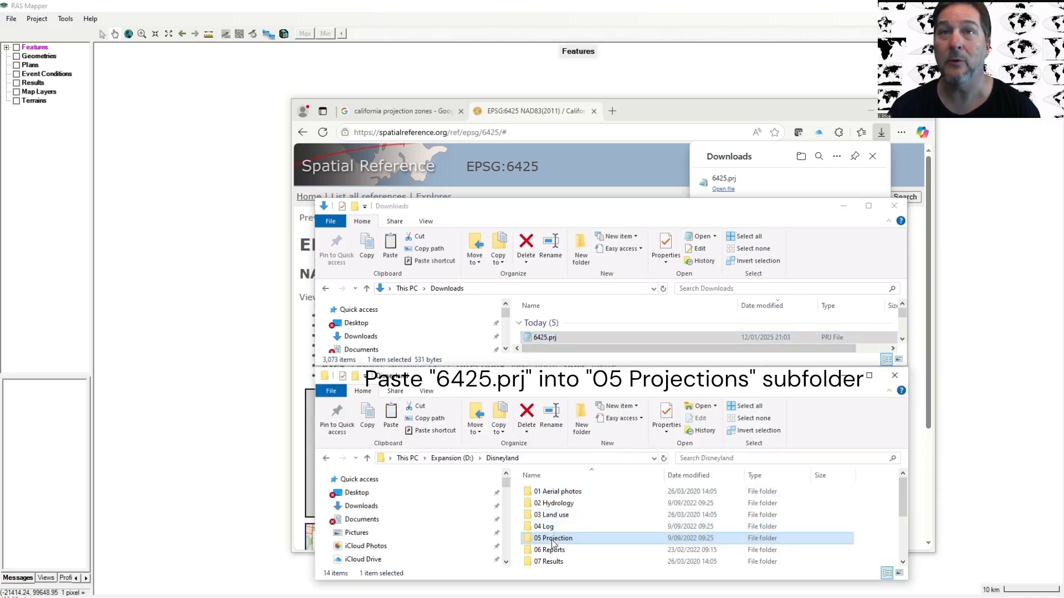
double_click(552, 540)
key(ctrl+v)
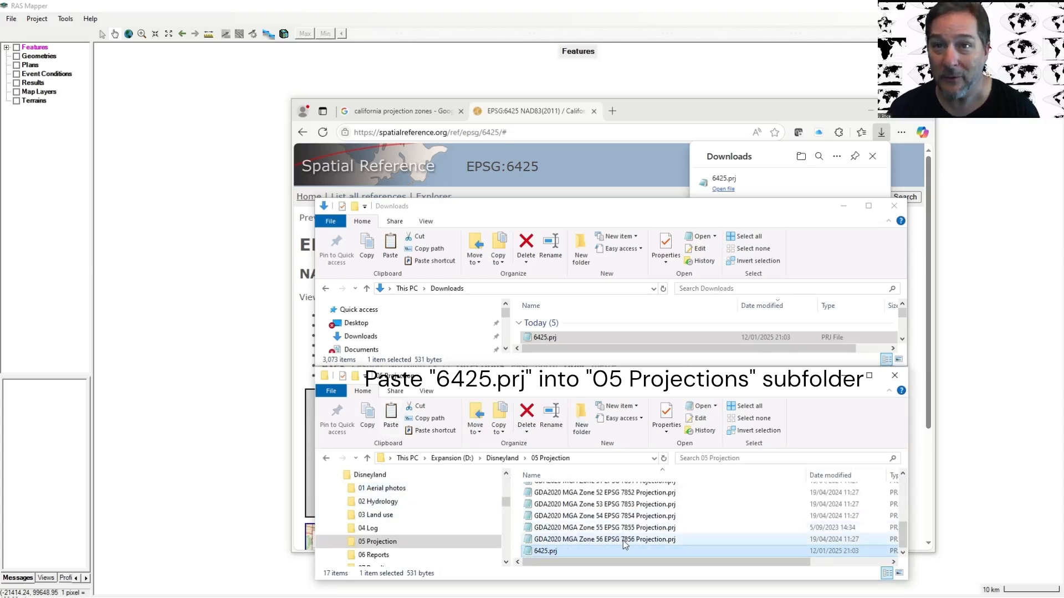
- Delete all the GDA94 and GDA2020 MGA projection files from the 05 Projection folder, keeping only 6425.prj
click(665, 540)
scroll(665, 532, up, 4)
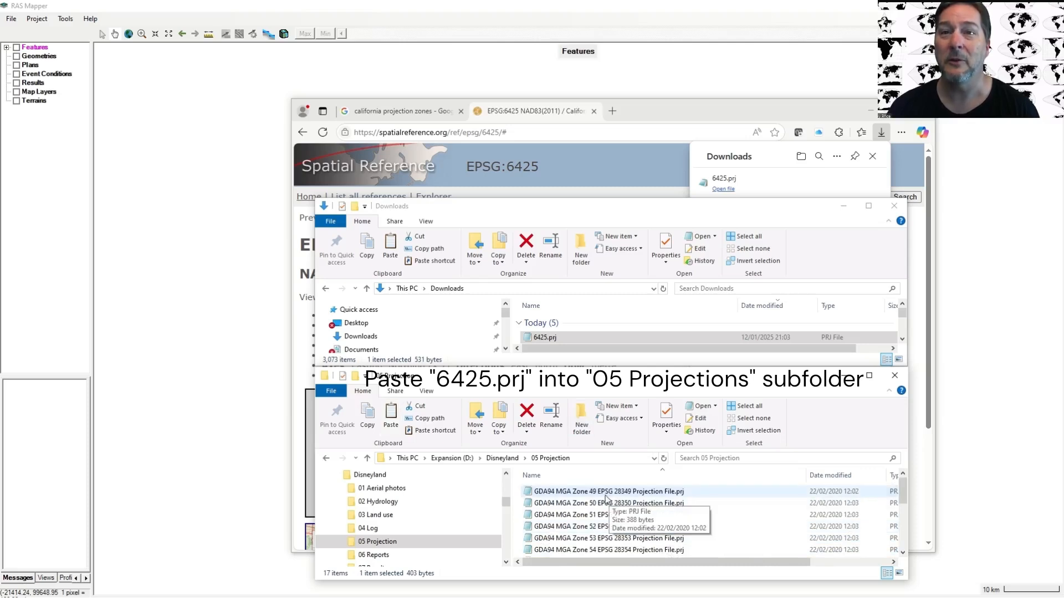
shift+click(650, 493)
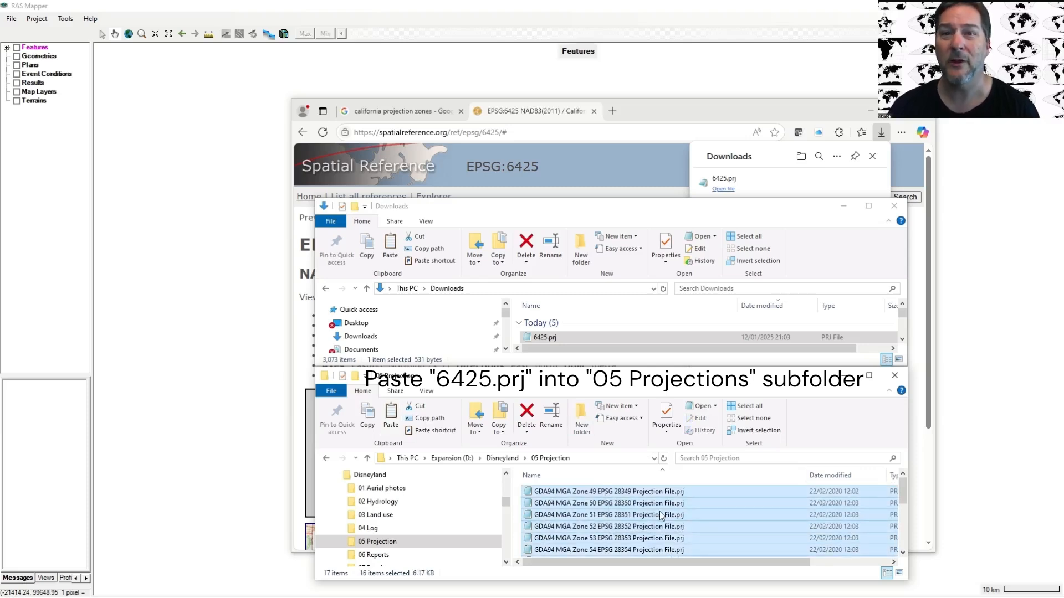
key(Delete)
- Open 6425.prj in Notepad, check its length unit, and copy the coordinate system name from the definition
click(542, 493)
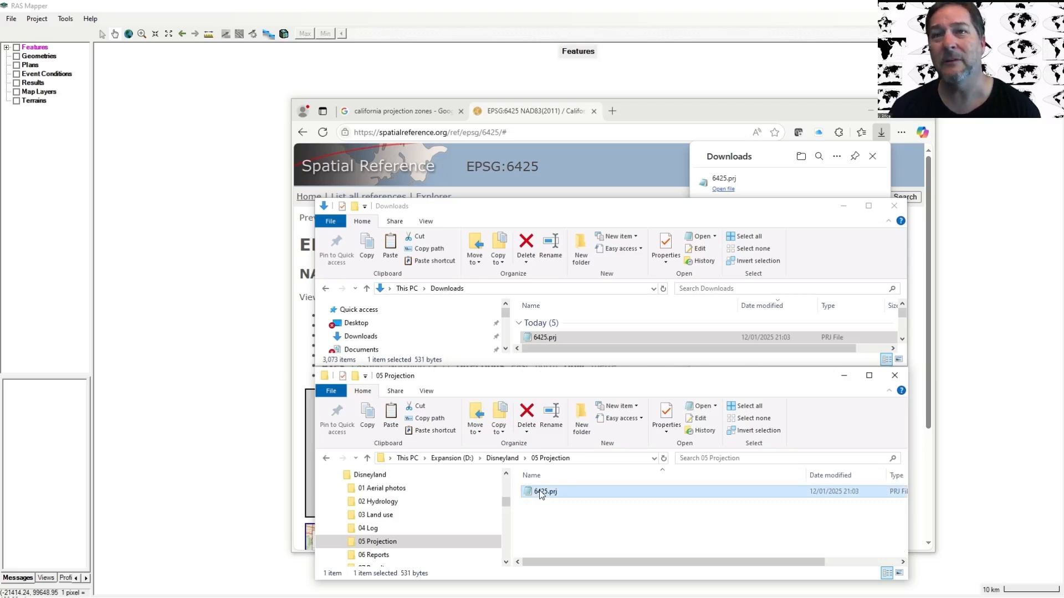
right_click(541, 494)
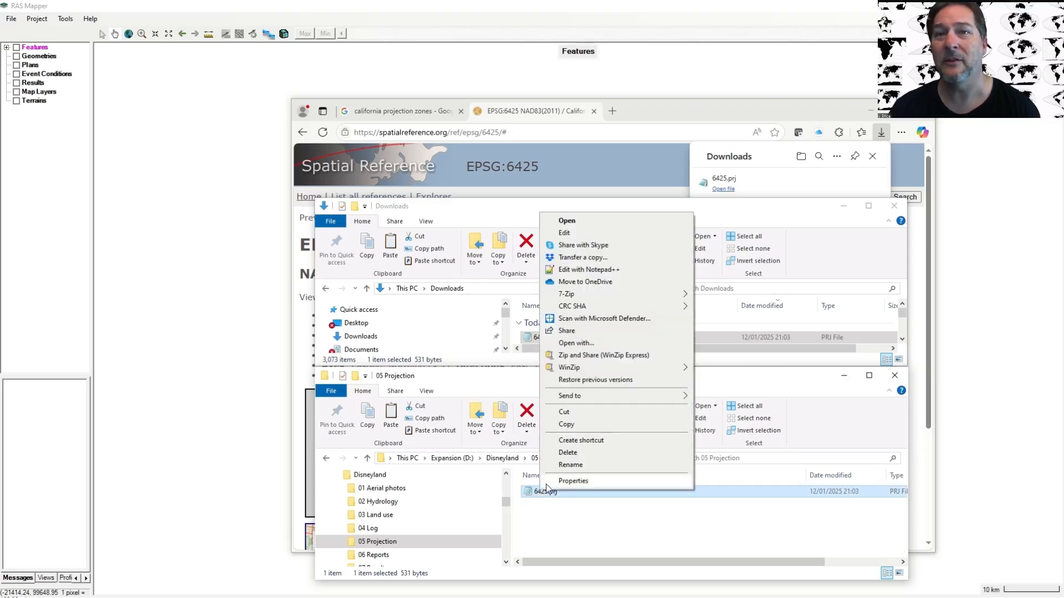
click(566, 221)
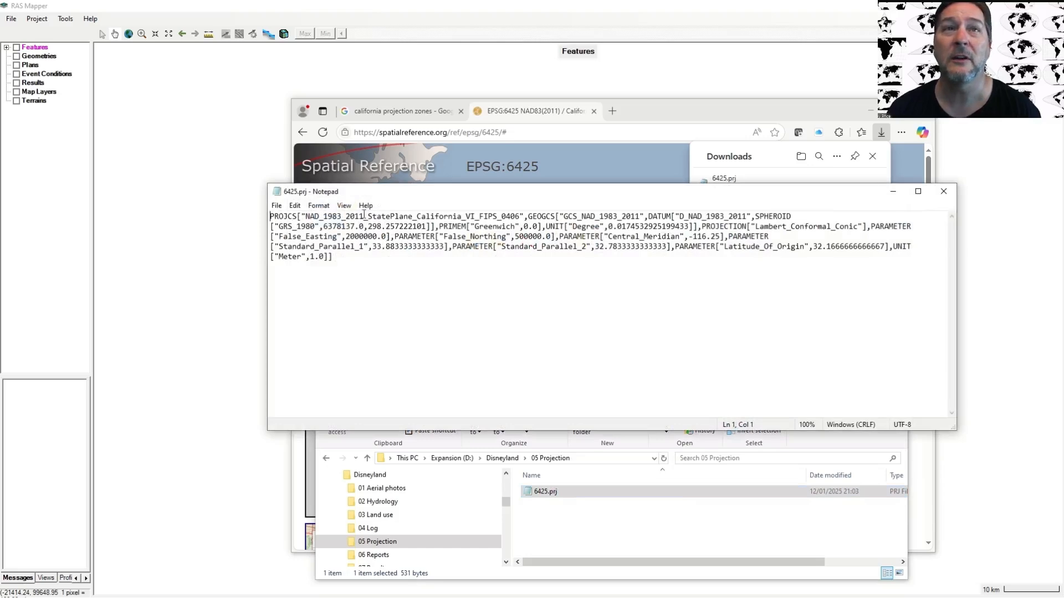
drag(278, 258, 302, 260)
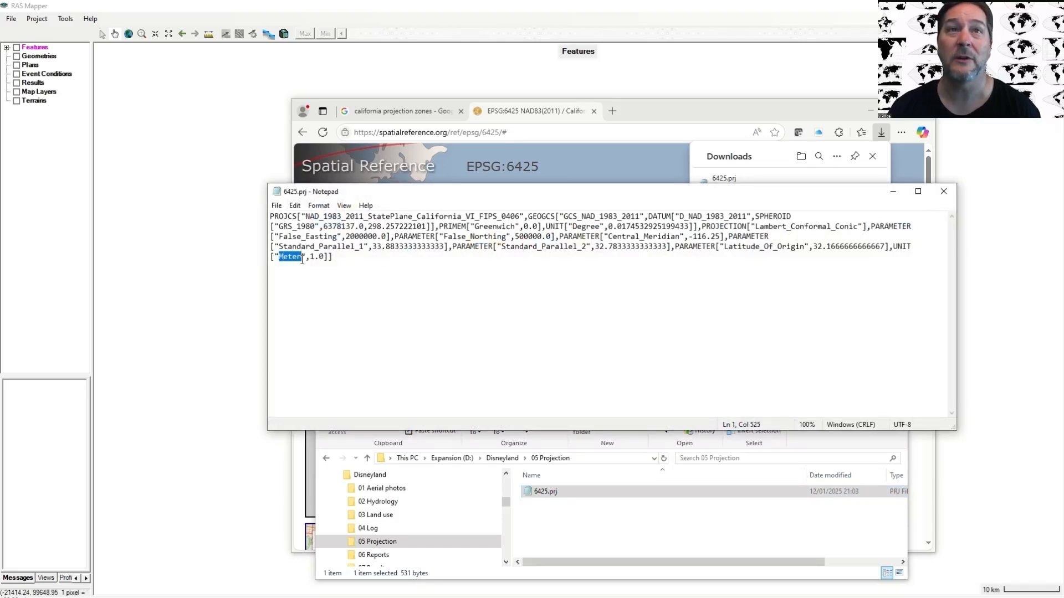
drag(367, 228, 524, 226)
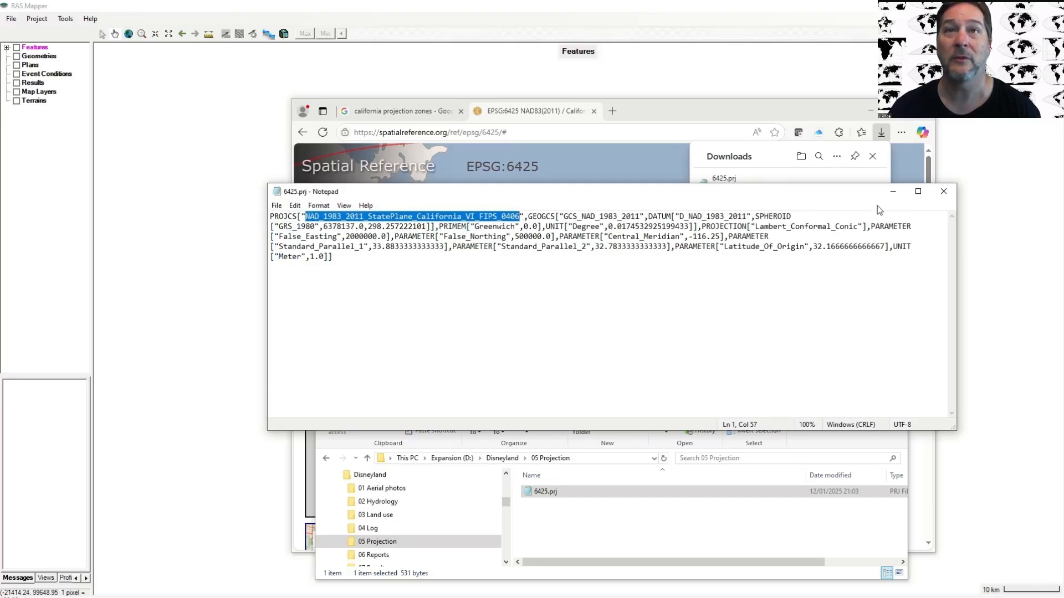
click(893, 191)
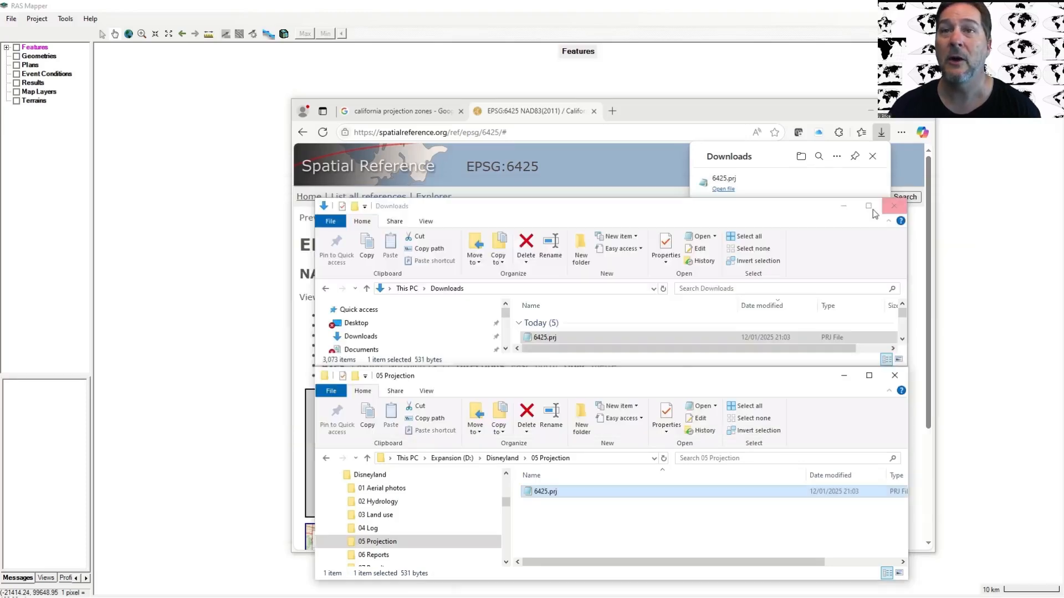
- Rename 6425.prj in the 05 Projection folder as "NAD_1983_2011_StatePlane_California_VI_FIPS_0406 EPSG 6425.prj"
right_click(543, 492)
click(576, 466)
text(NAD_1983_2011_StatePlane_California_VI_FIPS_0406)
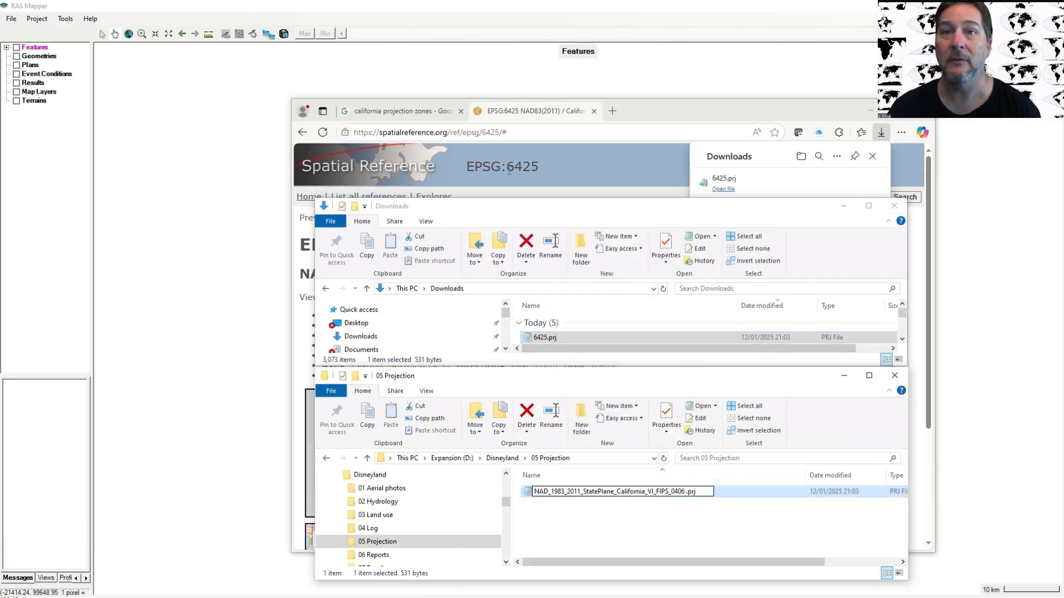
text(EPSG)
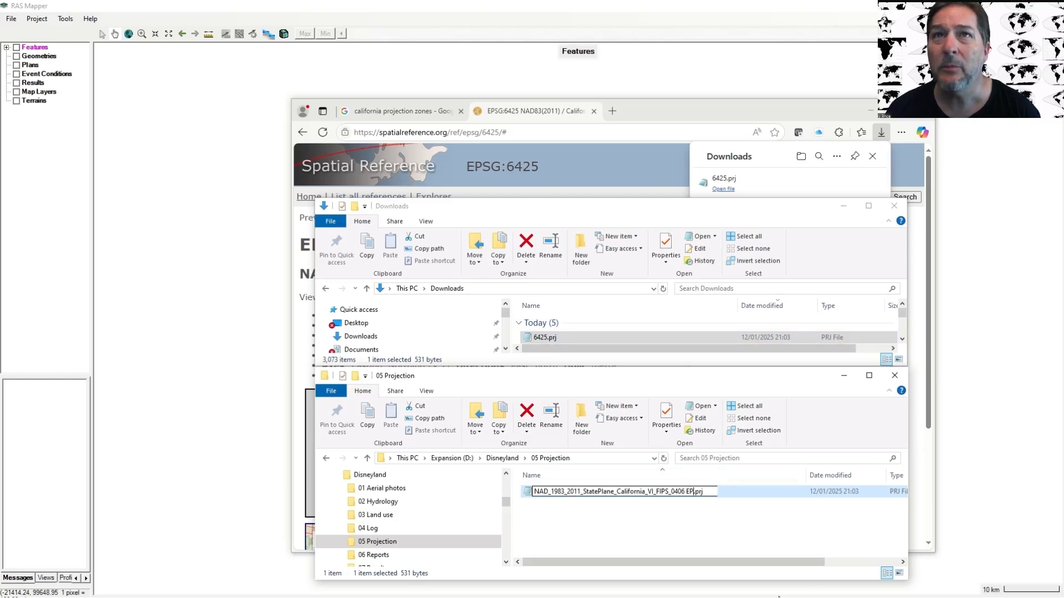
text( 6425)
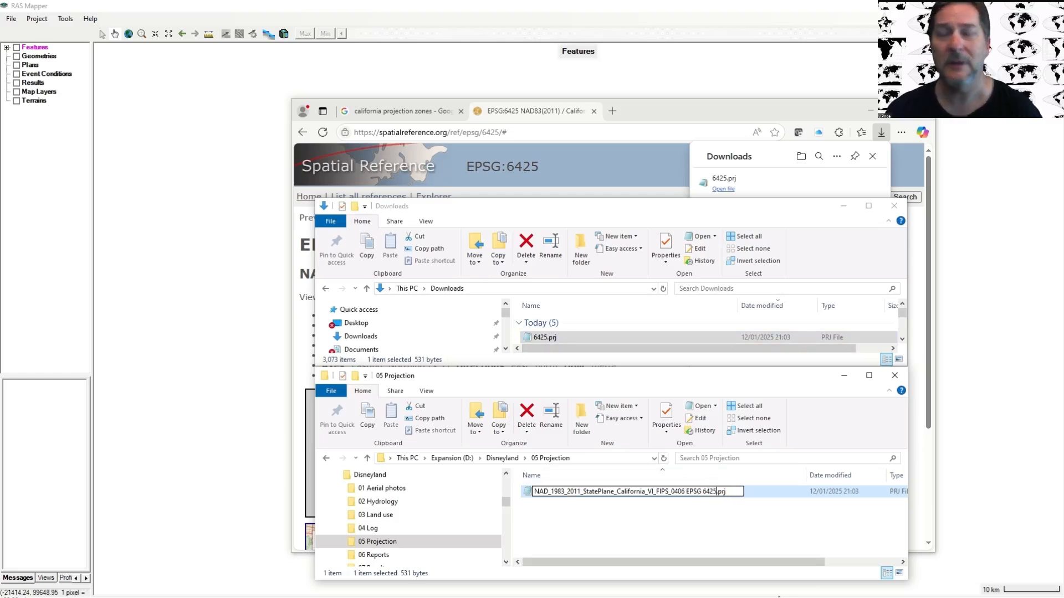
key(Return)
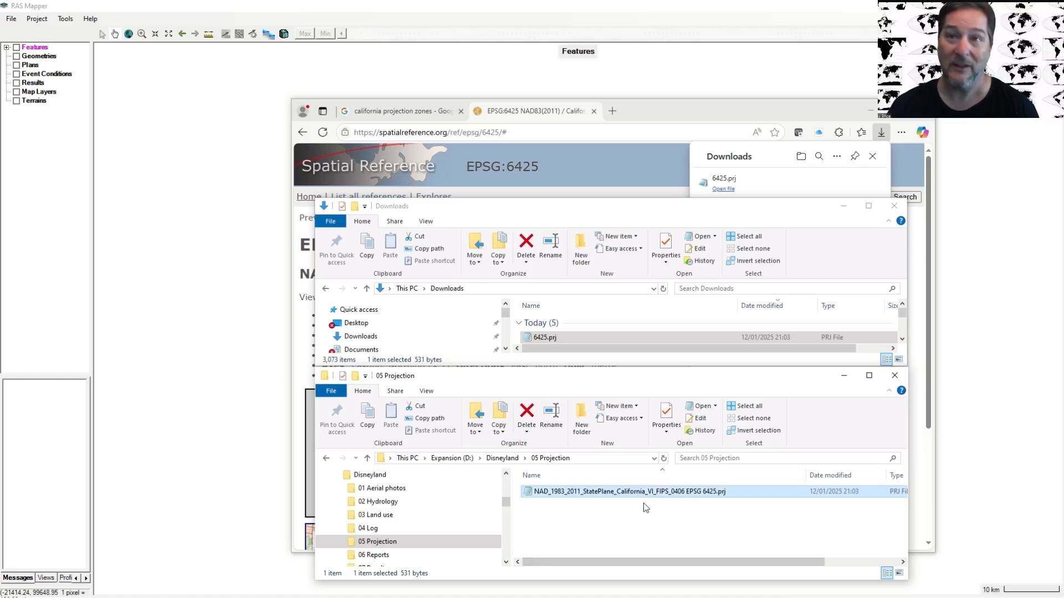
- Return to the RAS Mapper projection settings and try to load Disneyland.prj as the projection file
click(93, 7)
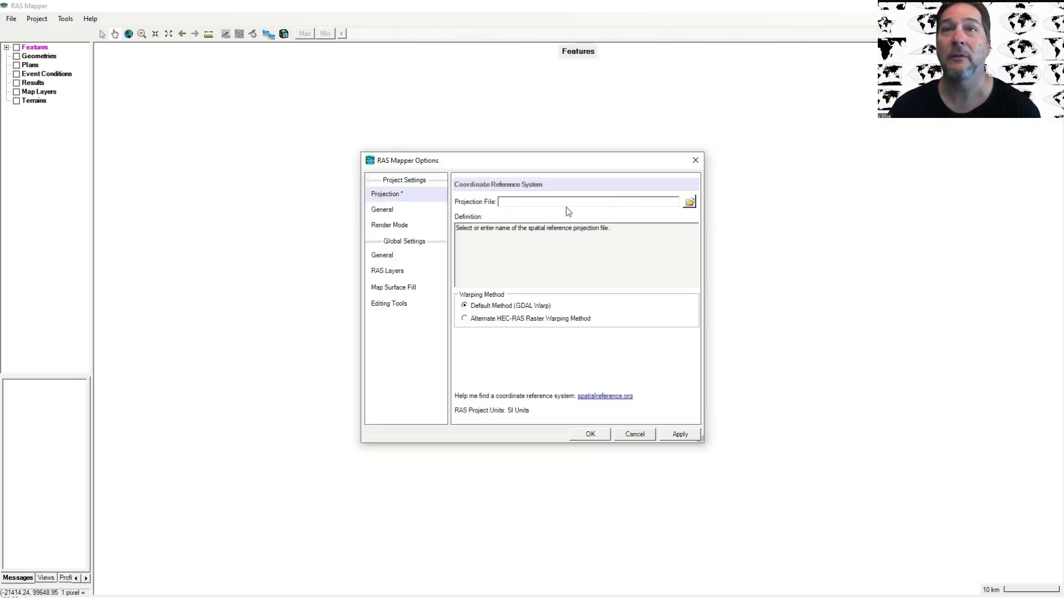
click(689, 203)
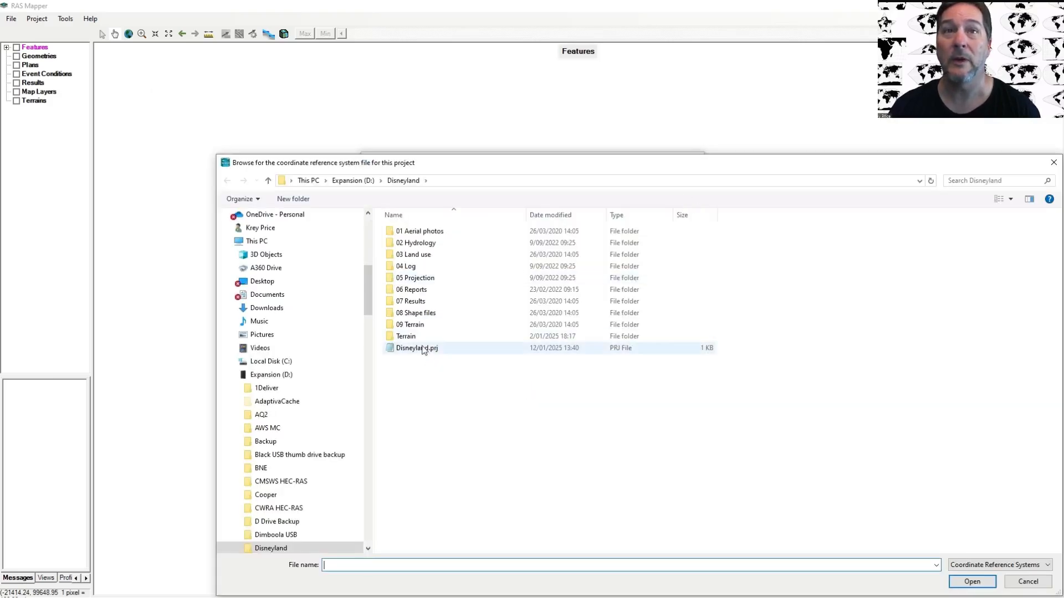
click(422, 349)
click(970, 580)
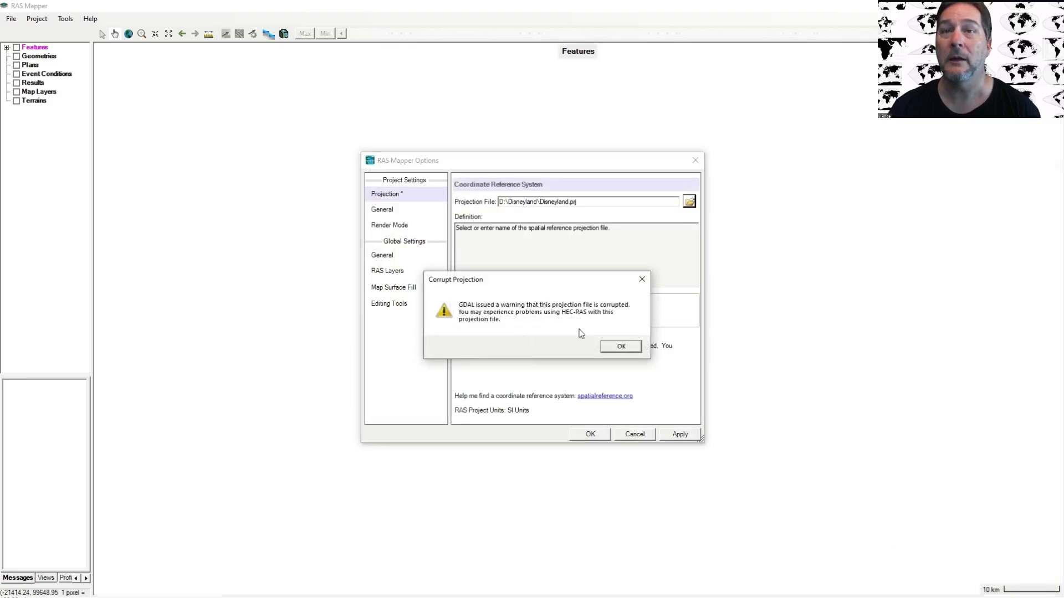
click(620, 347)
- Set the projection file to "NAD_1983_2011_StatePlane_California_VI_FIPS_0406 EPSG 6425.prj" from the 05 Projection folder
click(689, 202)
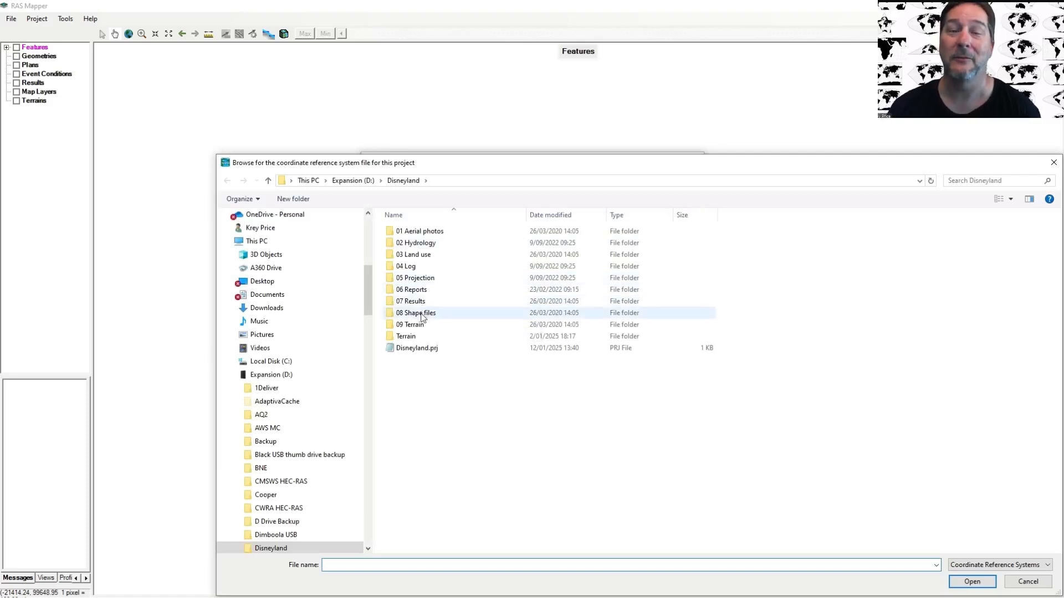
click(417, 279)
double_click(418, 279)
click(454, 232)
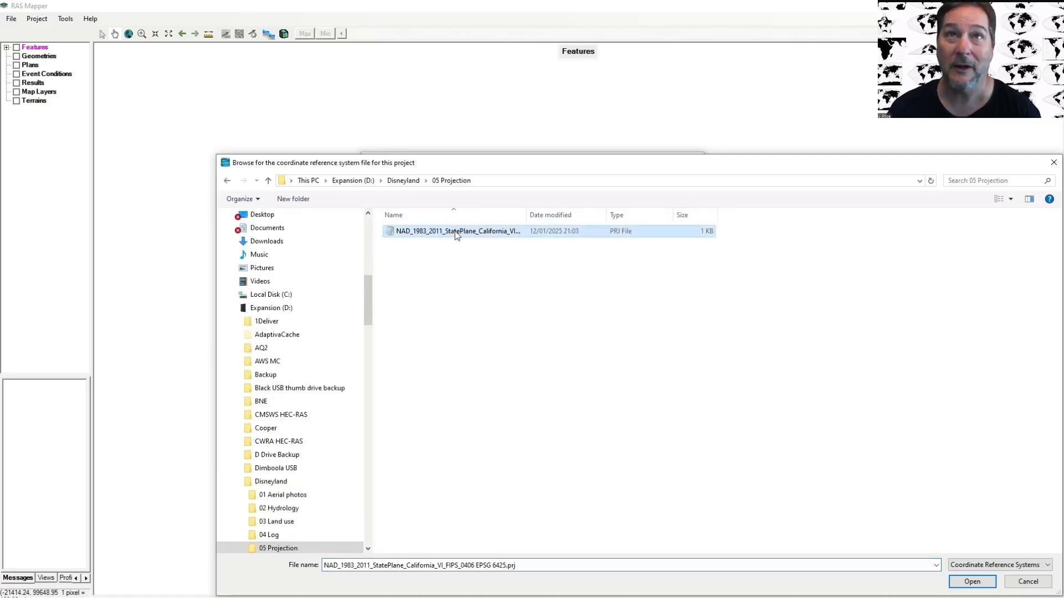
click(972, 582)
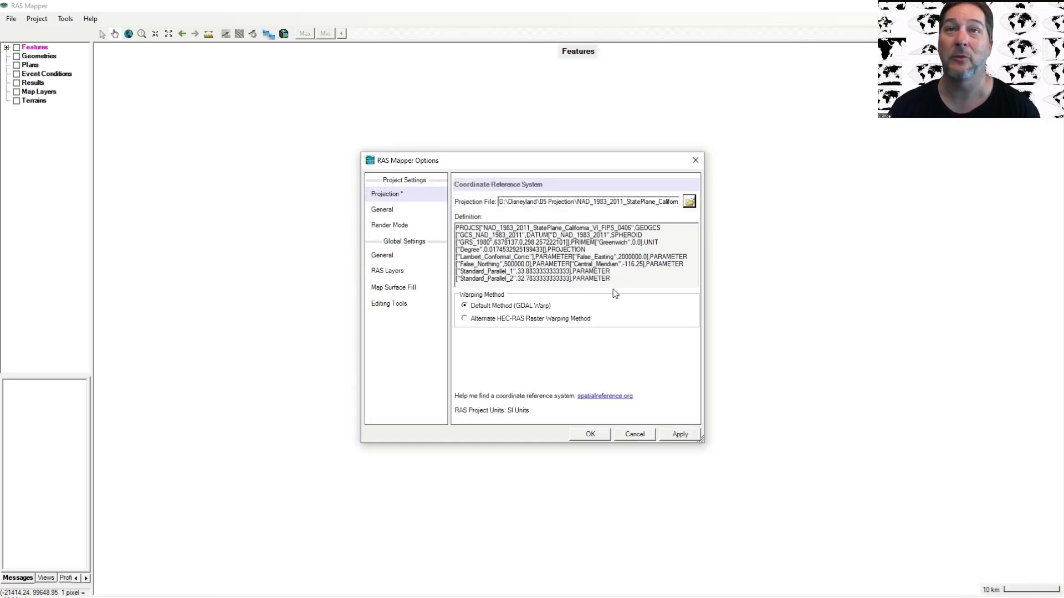
- Check the length unit at the end of the projection definition and accept the projection settings
click(590, 260)
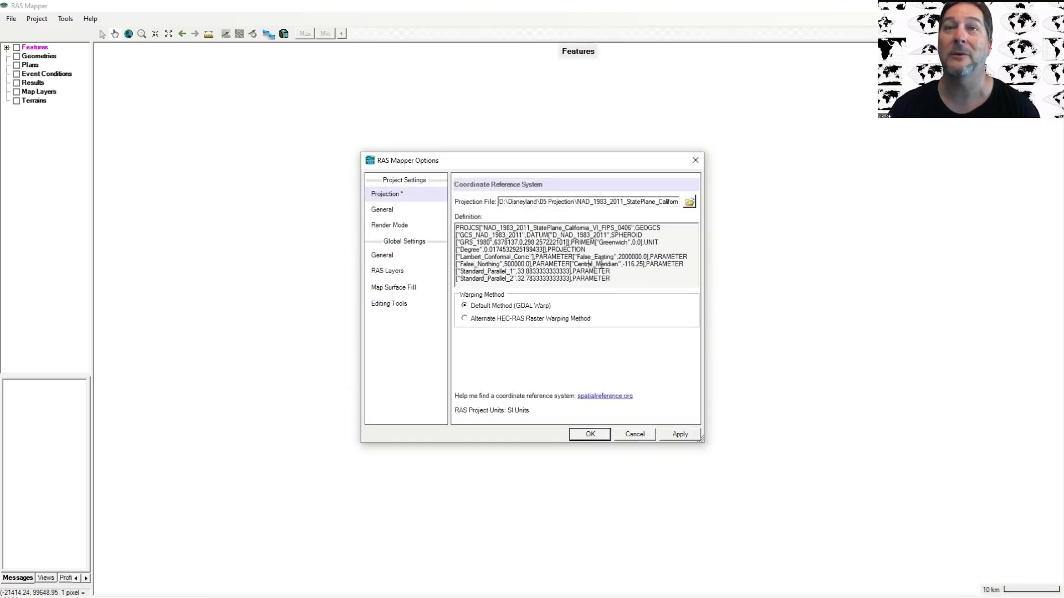
scroll(601, 265, down, 1)
double_click(591, 278)
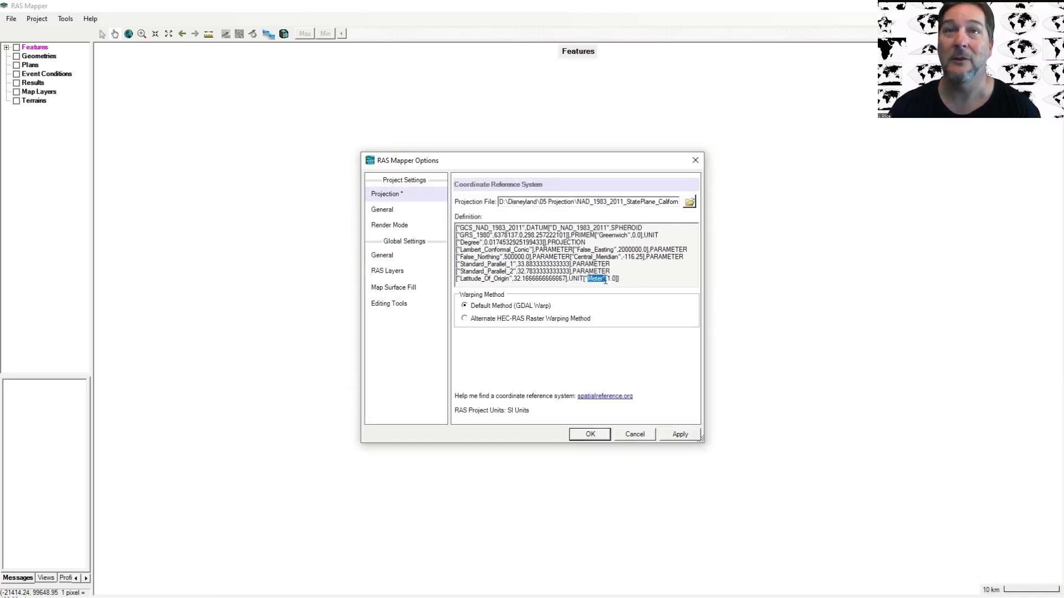
click(589, 435)
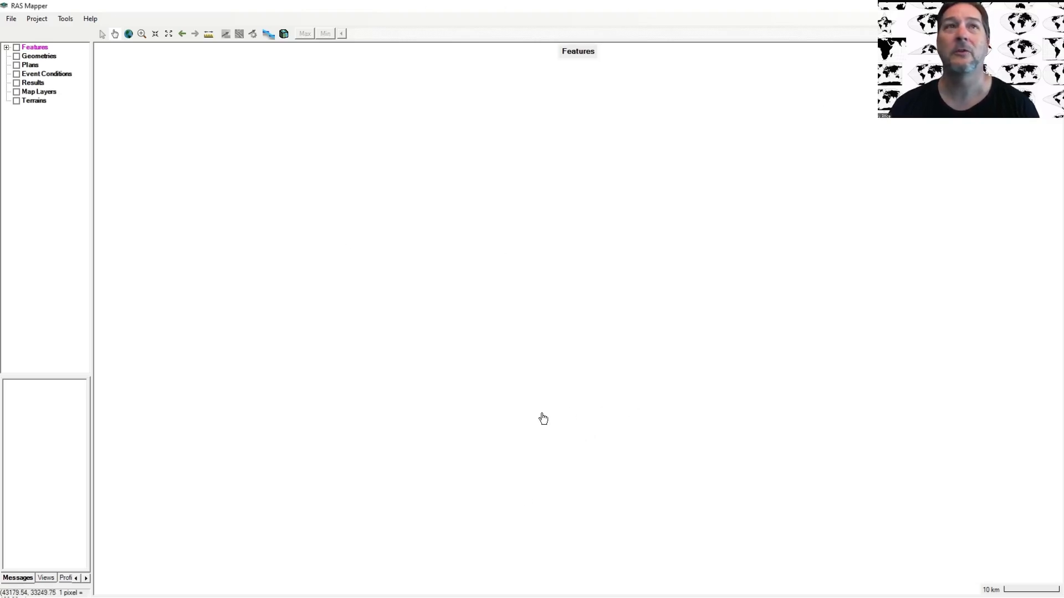
- Reopen the projection settings and assign "NAD_1983_2011_StatePlane_California_VI_FIPS_0406 EPSG 6425.prj" from the 05 Projection folder as the project's coordinate reference system
scroll(543, 414, up, 1)
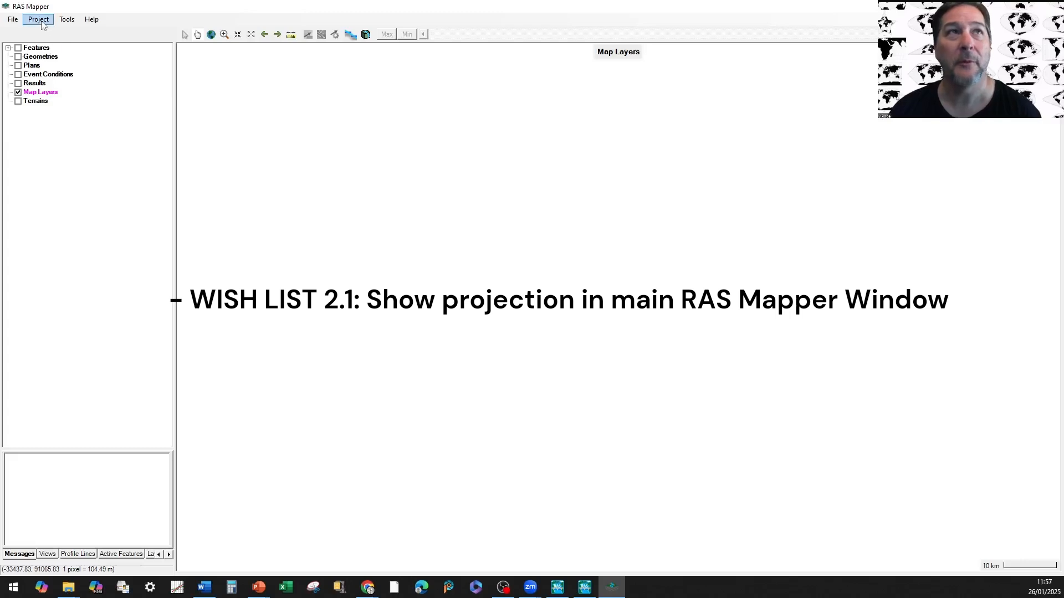
click(40, 21)
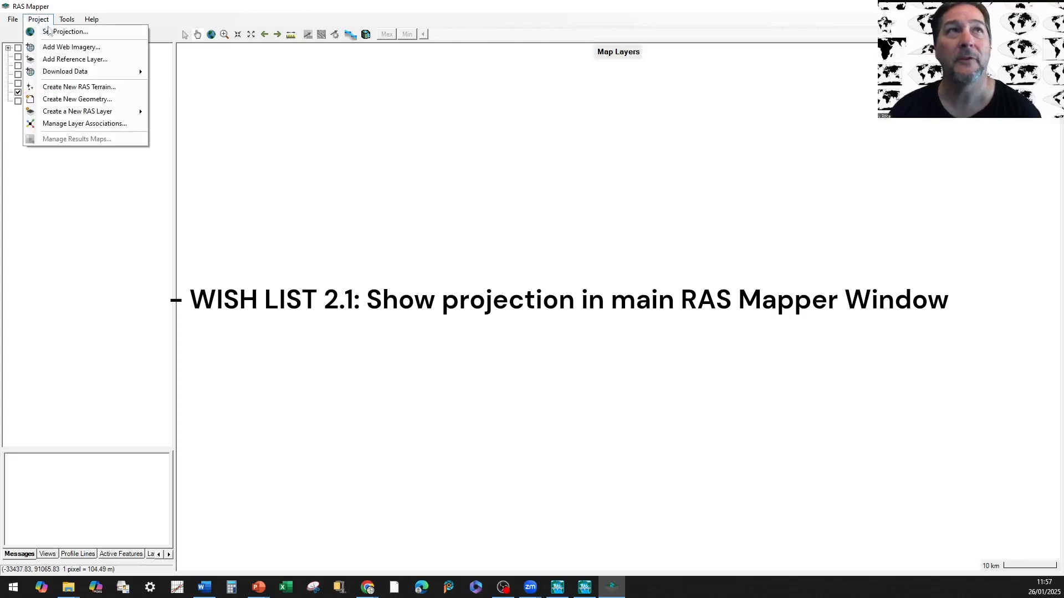
click(49, 31)
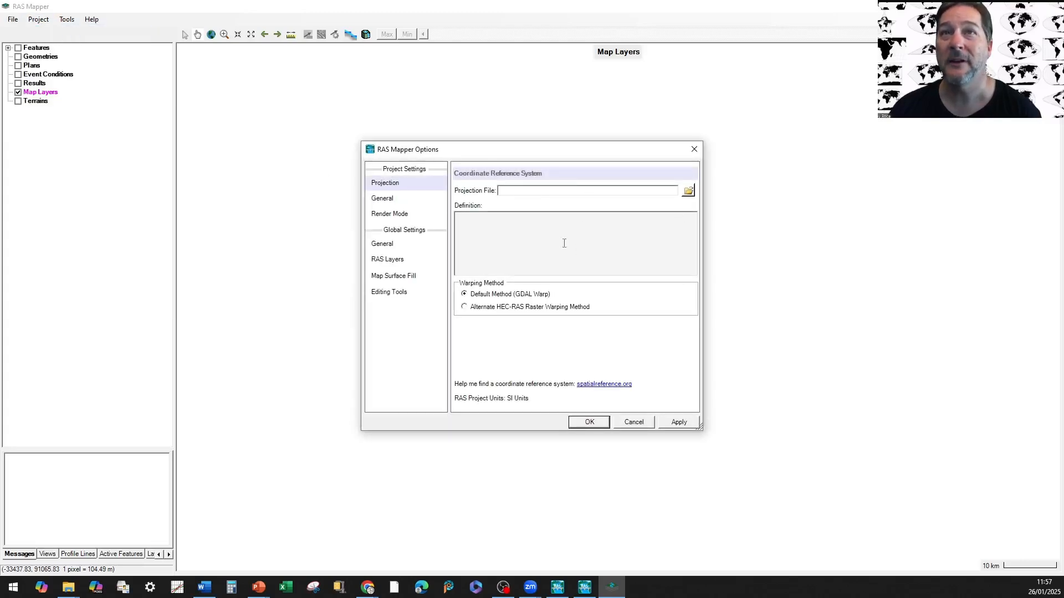
click(688, 191)
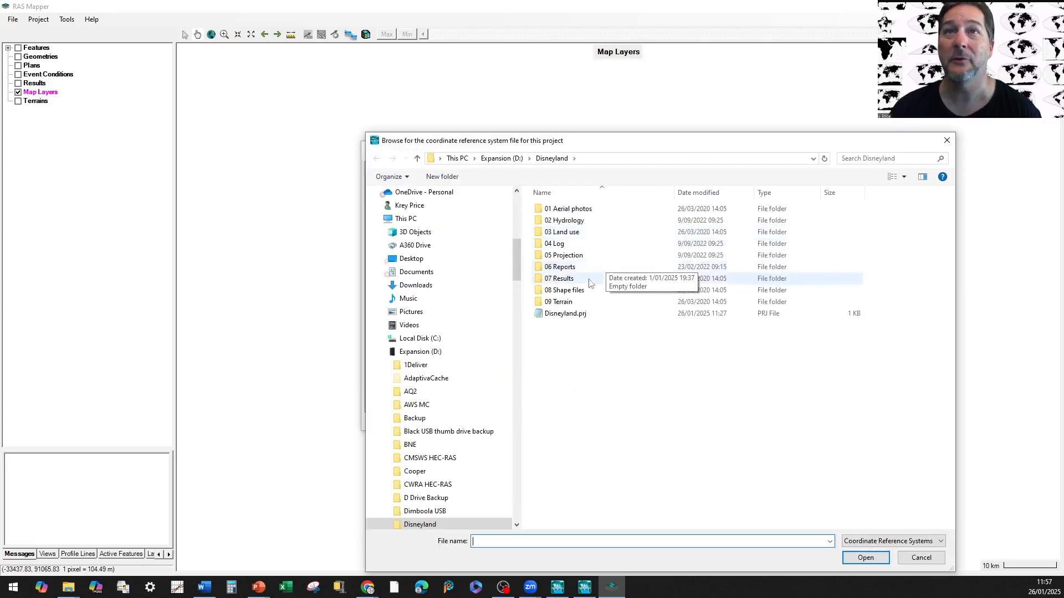
double_click(572, 257)
click(573, 211)
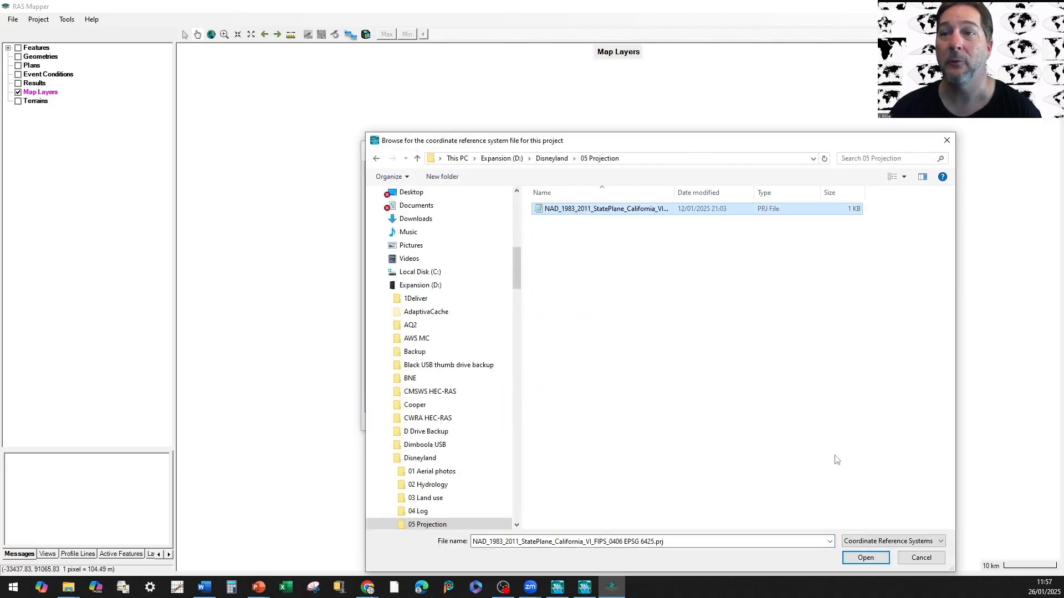
click(865, 558)
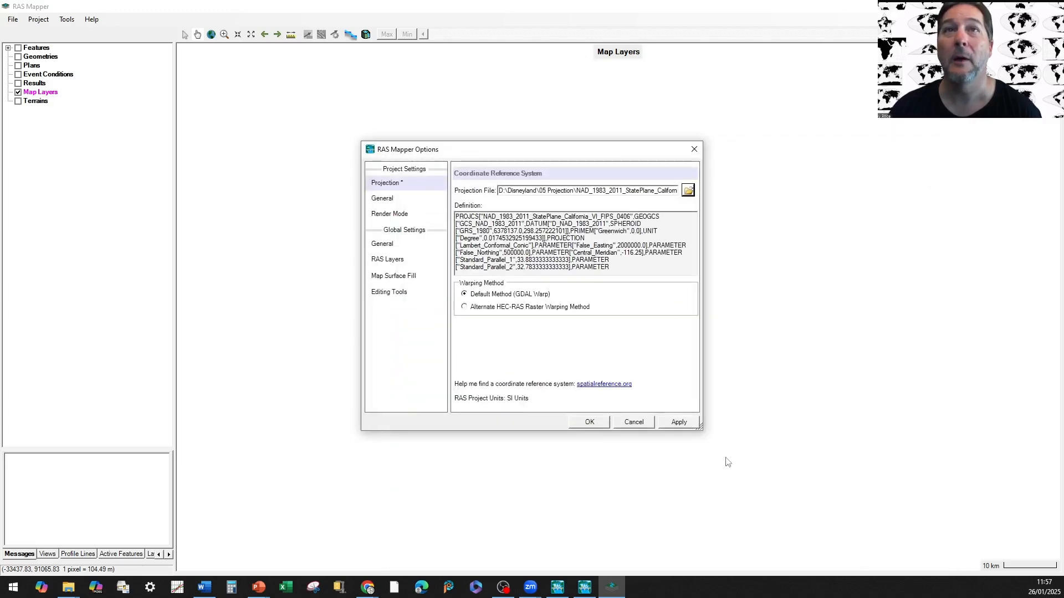
click(589, 421)
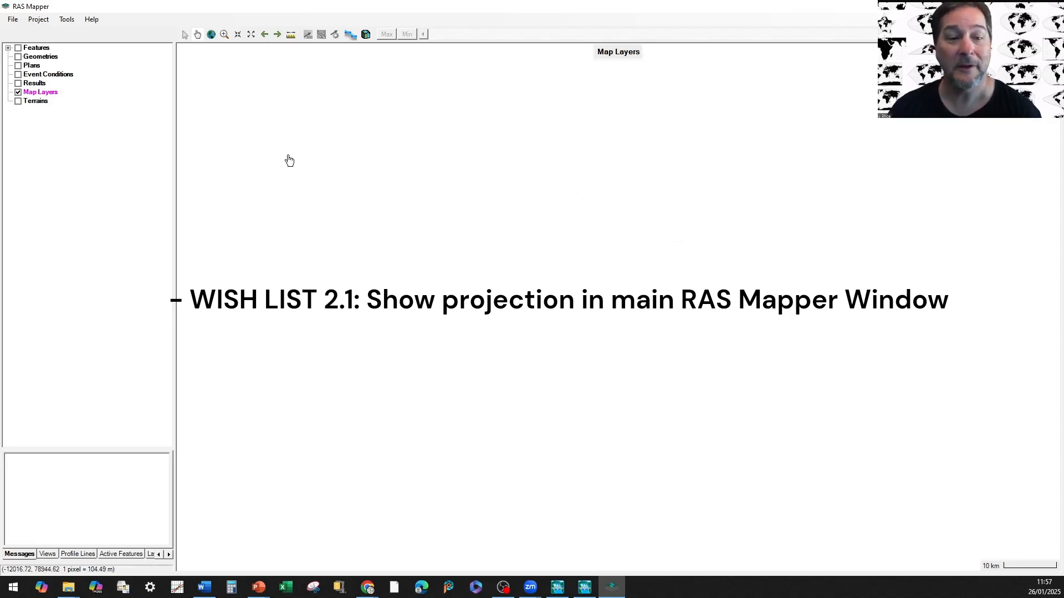
- Add the Google Hybrid web imagery to the map layers and locate the Anaheim area on it
right_click(52, 98)
click(83, 103)
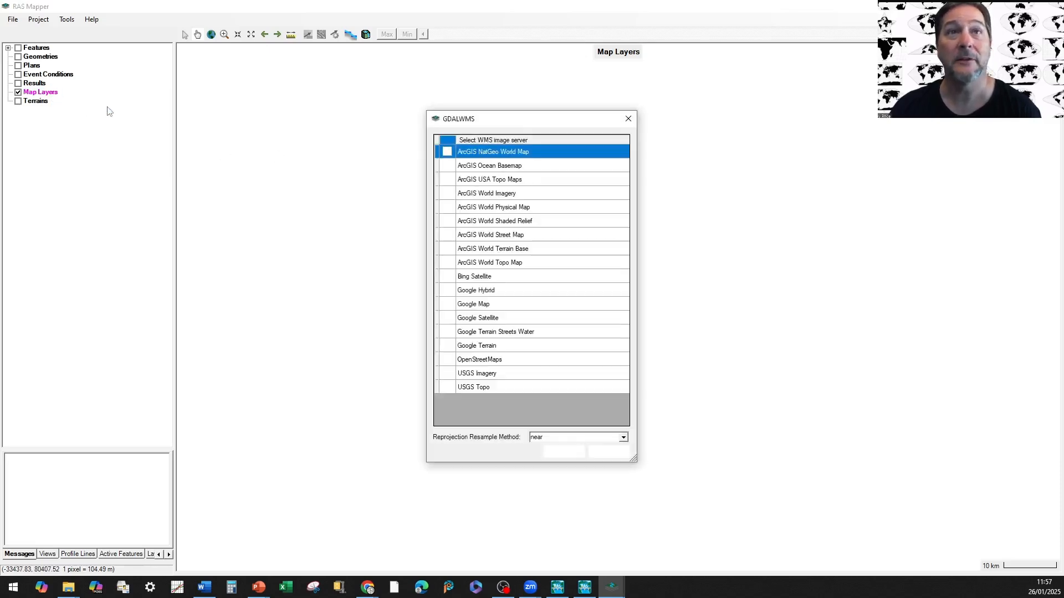
click(485, 296)
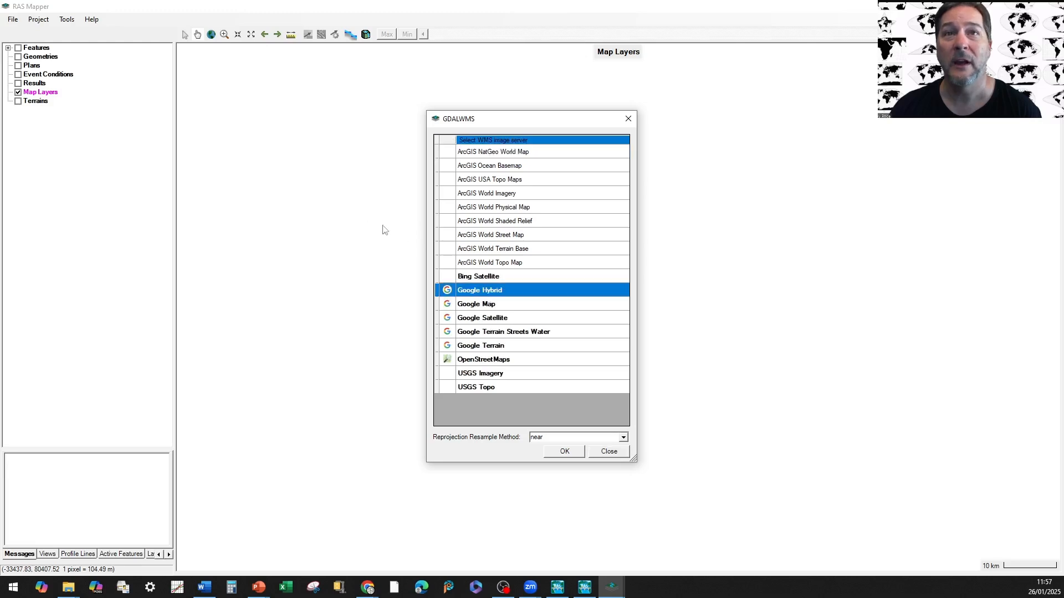
click(564, 451)
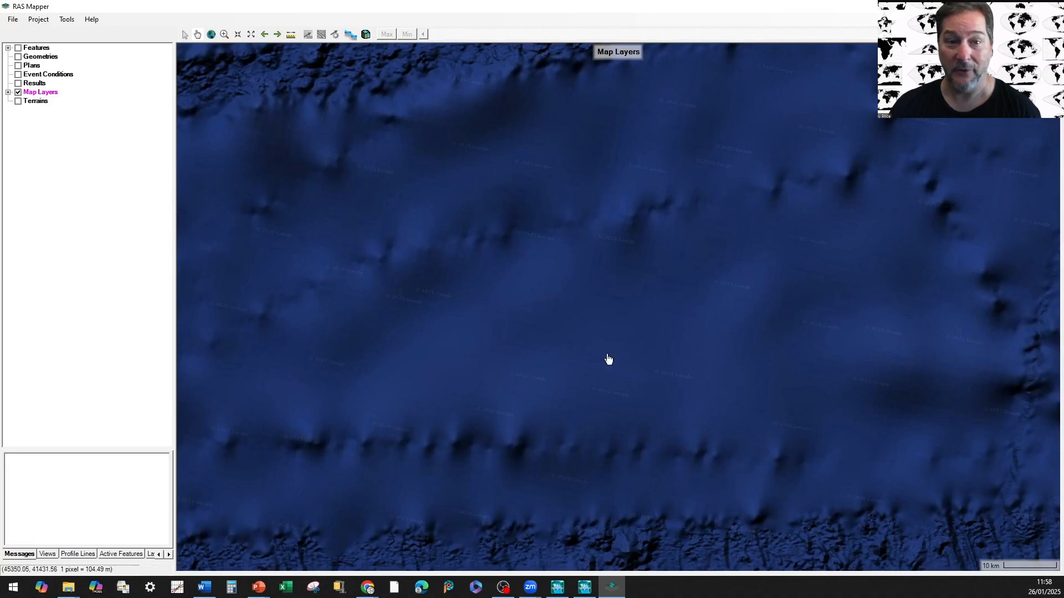
drag(722, 338, 432, 397)
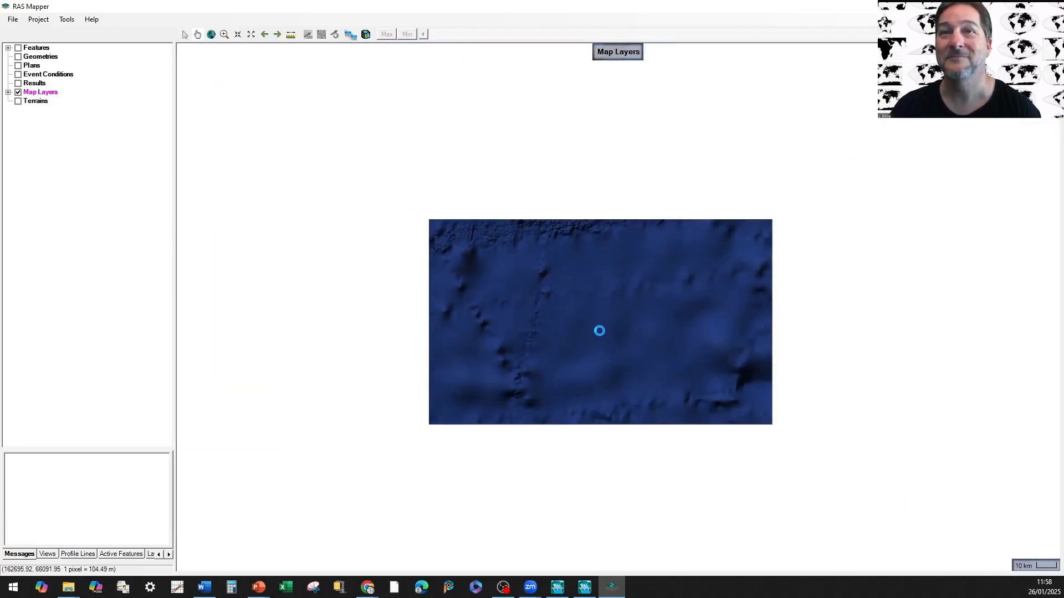
scroll(600, 335, down, 3)
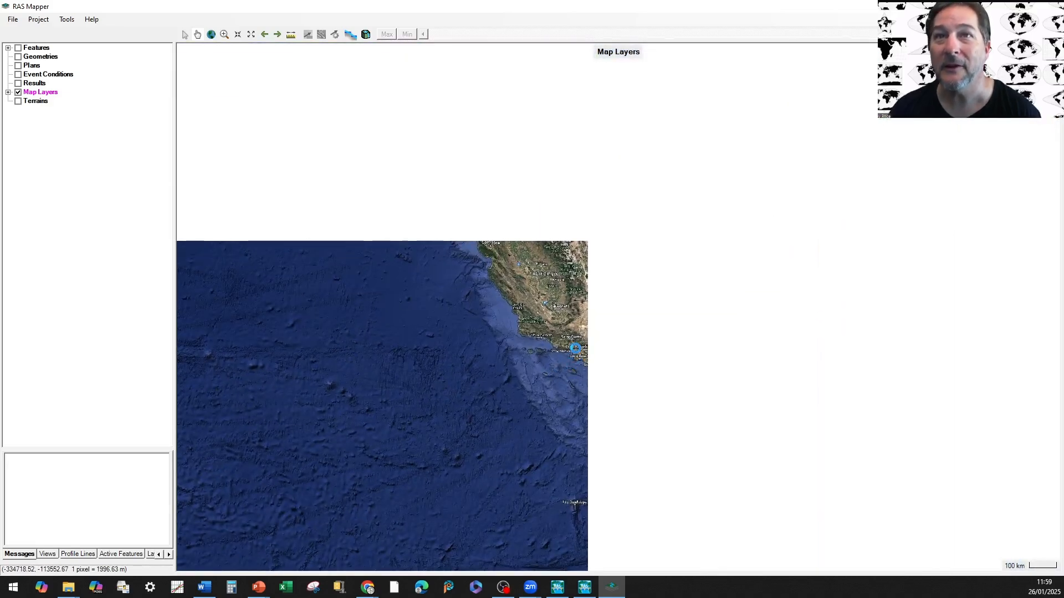
scroll(582, 360, up, 3)
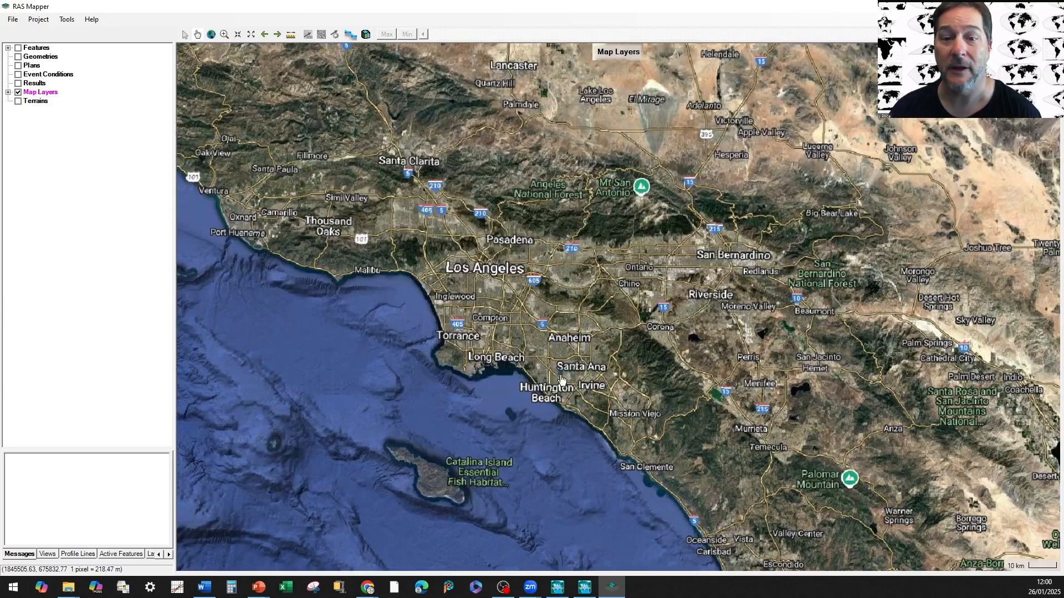
scroll(562, 384, up, 3)
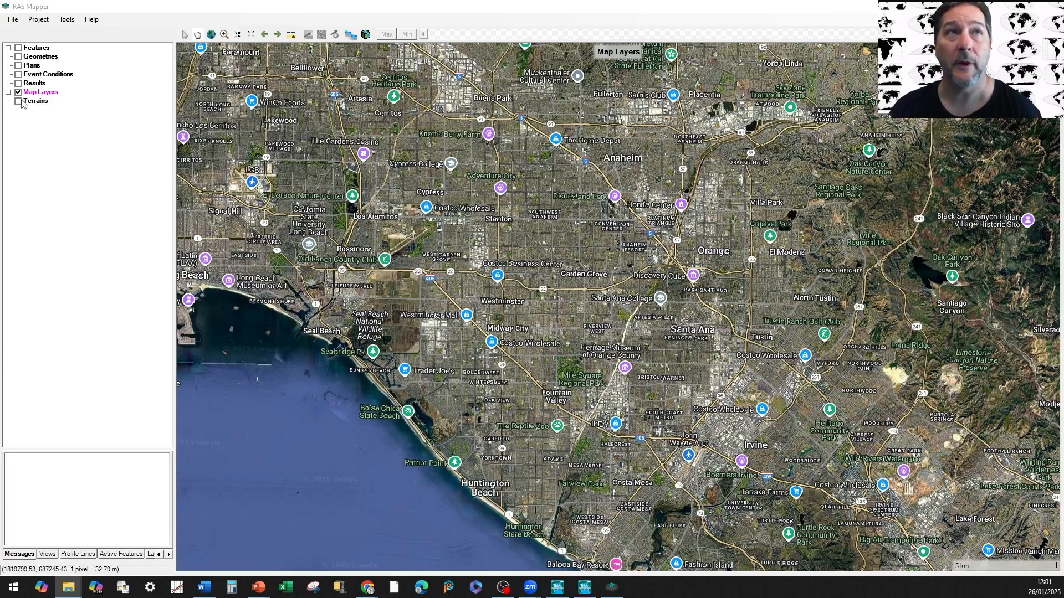
- Open the 09 Terrain folder of the Disneyland project in File Explorer
drag(410, 597, 410, 150)
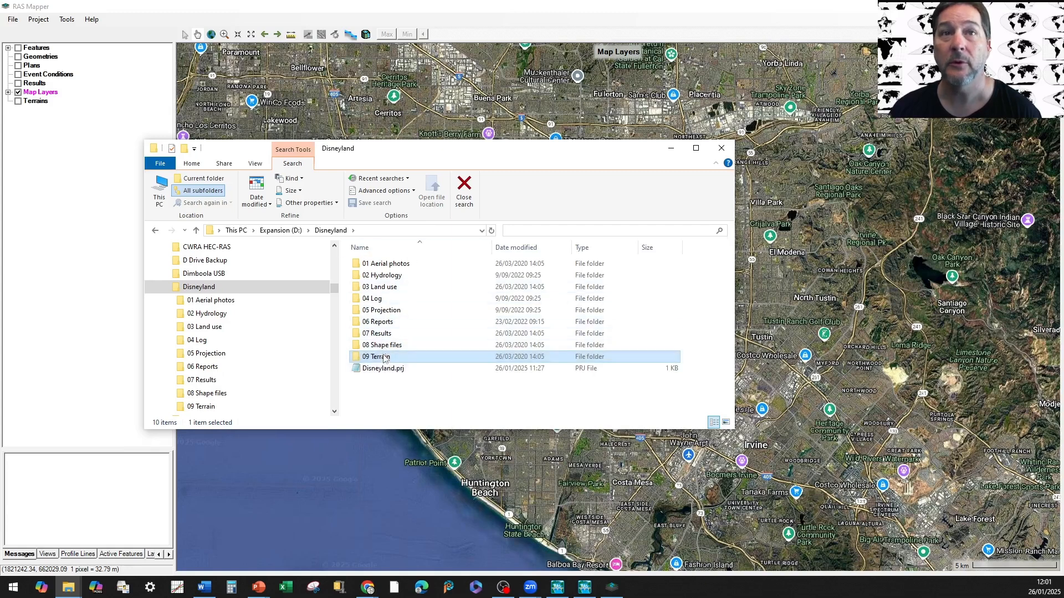
double_click(380, 357)
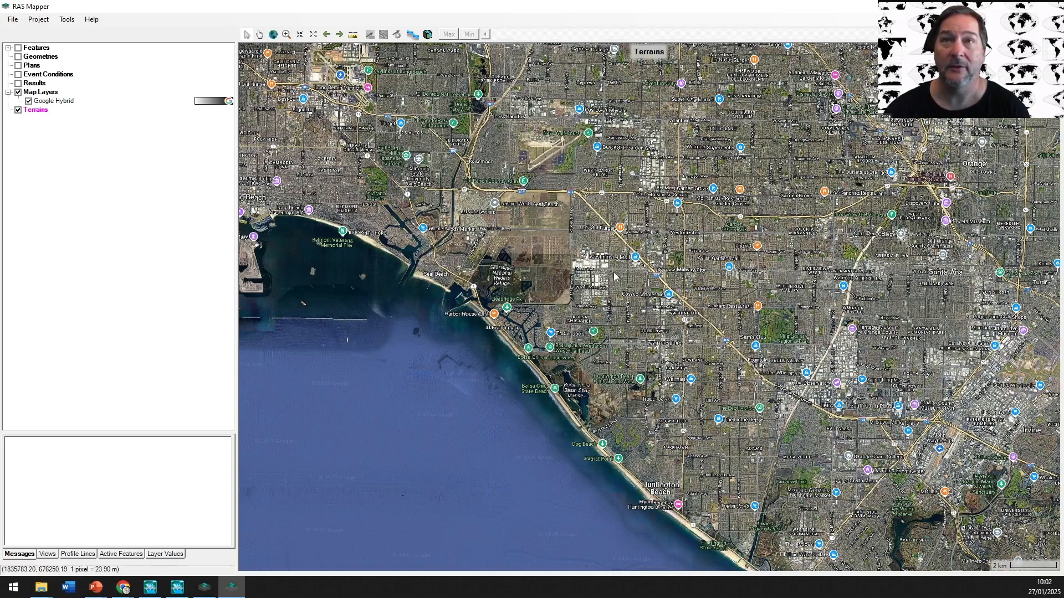
- Query USGS elevation model products using the current view as the extent, framed from Los Angeles to Anaheim and the coast
scroll(614, 274, down, 2)
scroll(608, 263, down, 1)
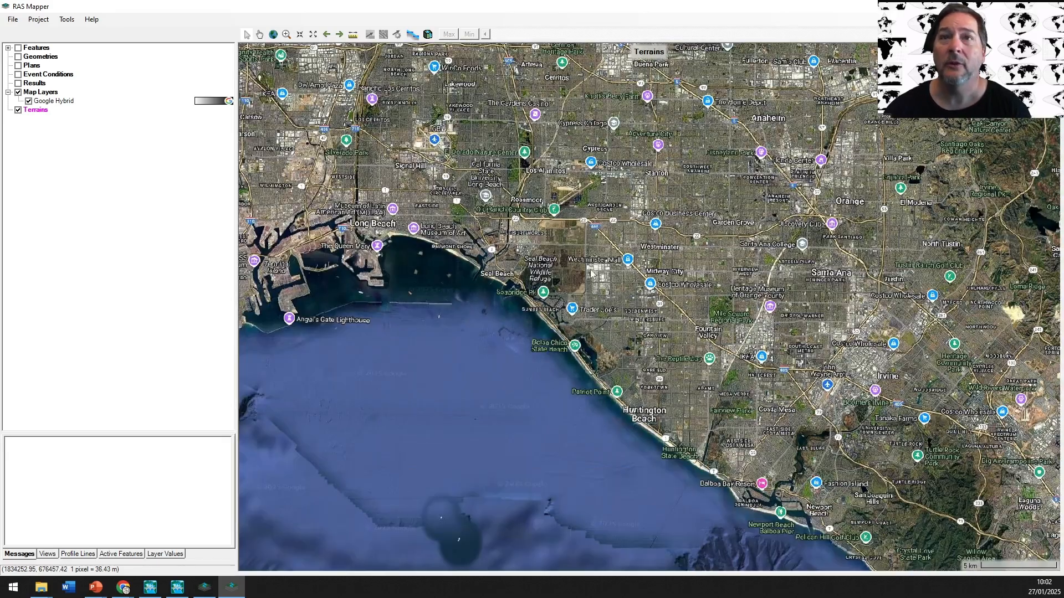
scroll(591, 259, down, 1)
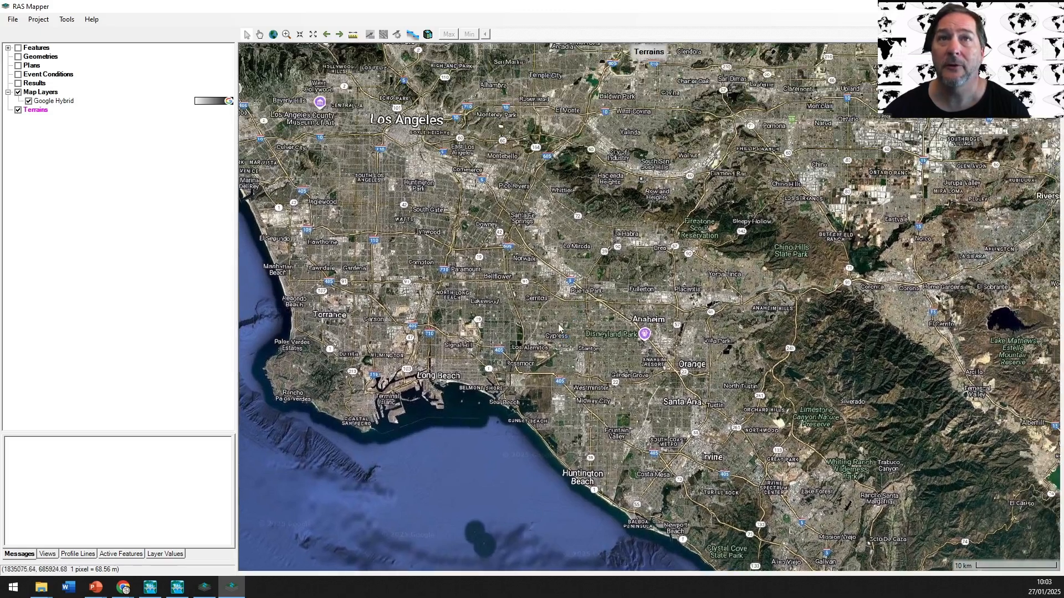
drag(476, 229, 543, 283)
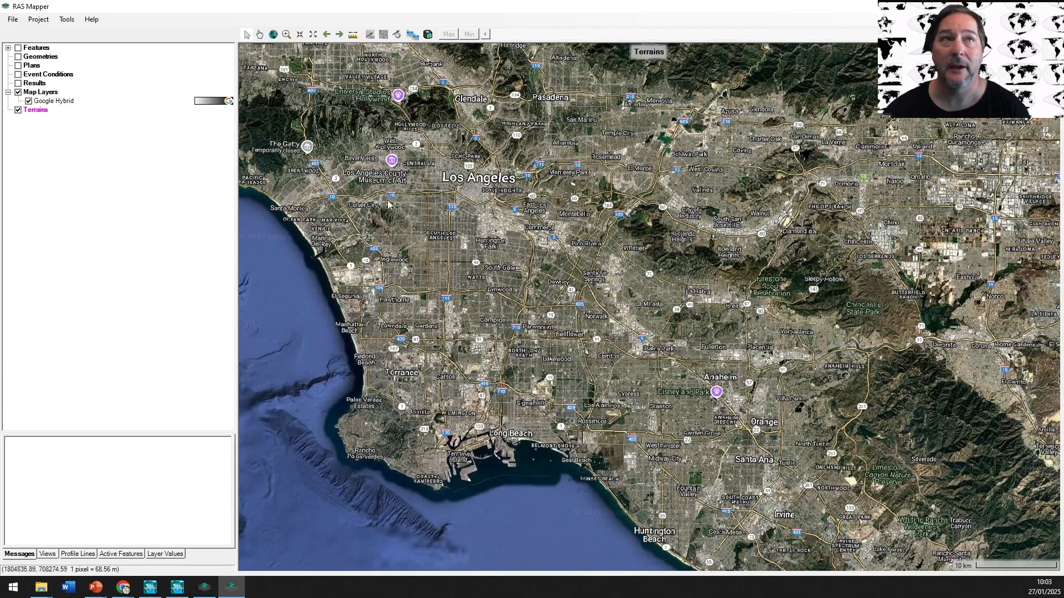
right_click(43, 113)
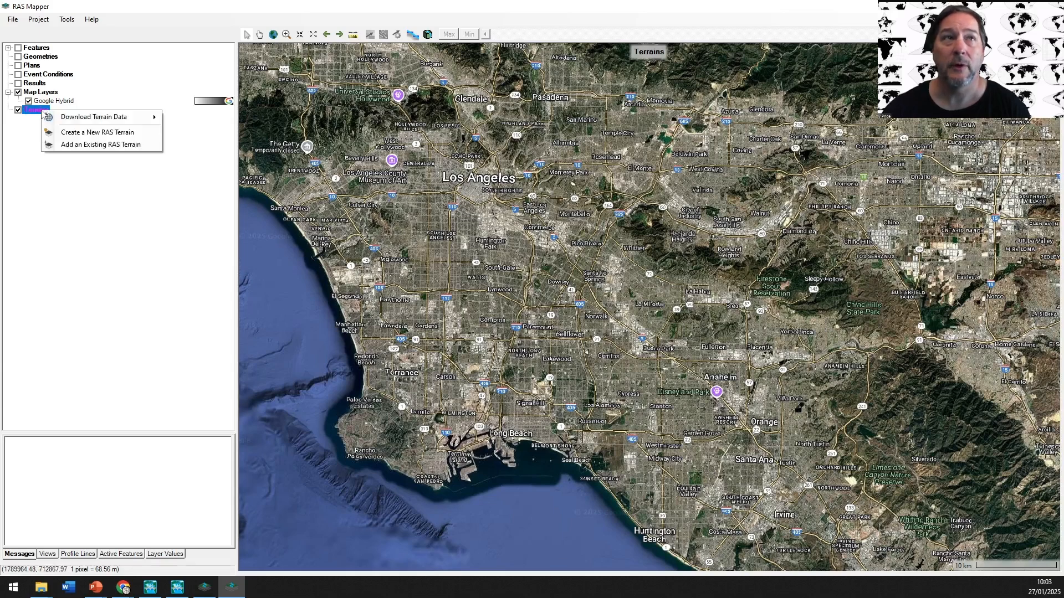
mouse_move(106, 121)
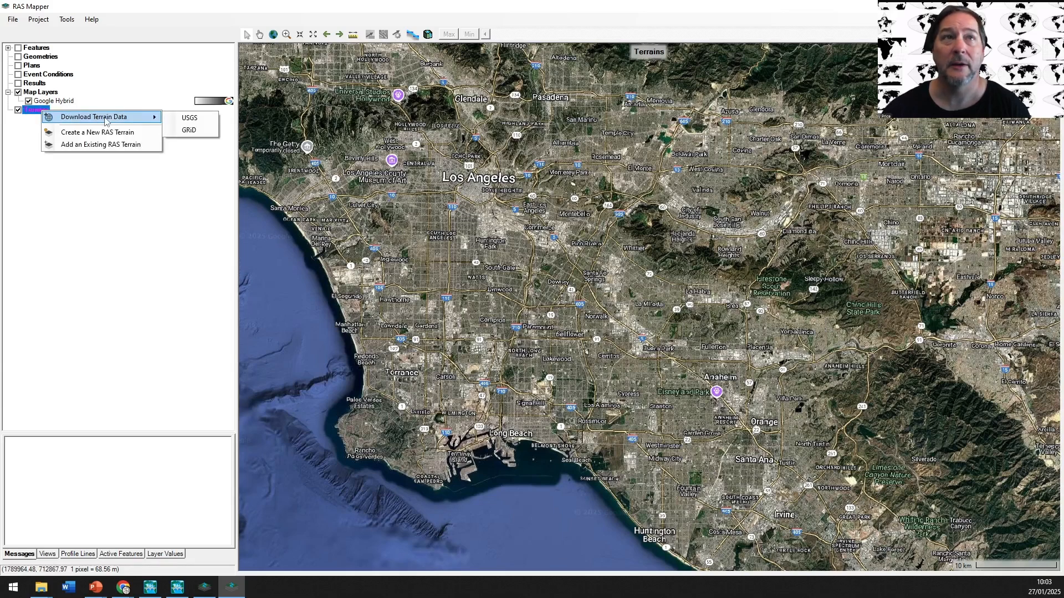
click(189, 118)
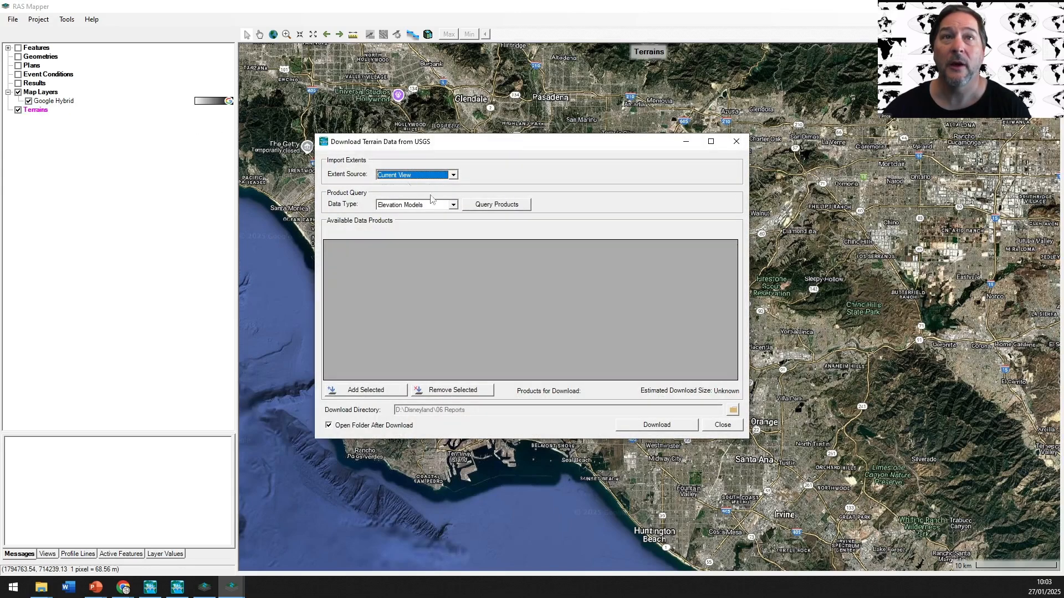
click(501, 210)
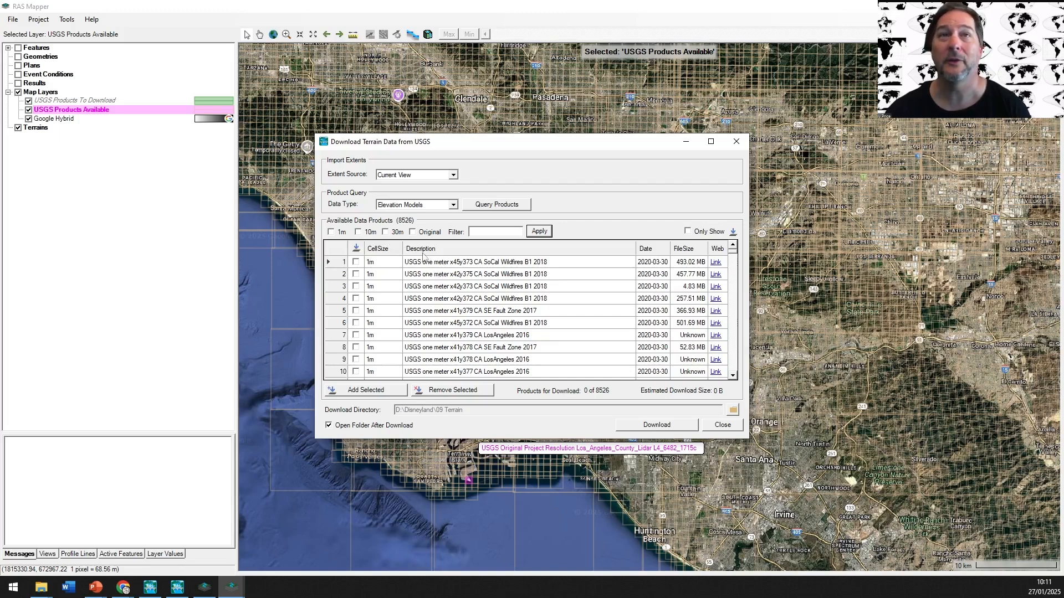
- Filter the available USGS products to 30m and examine the map coverage of the 1 x 1 degree tiles
click(385, 233)
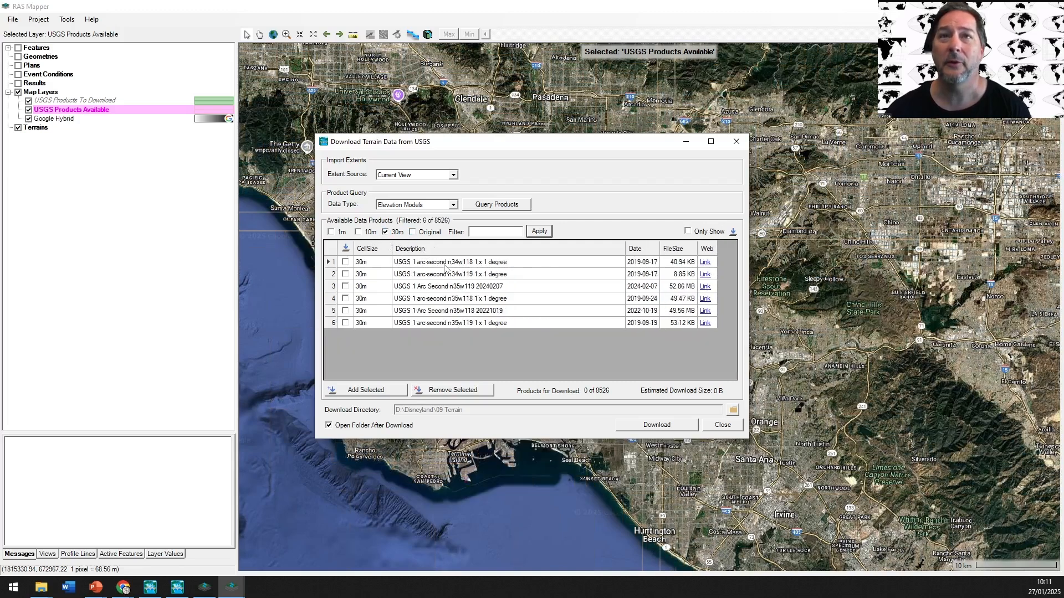
click(446, 267)
click(447, 276)
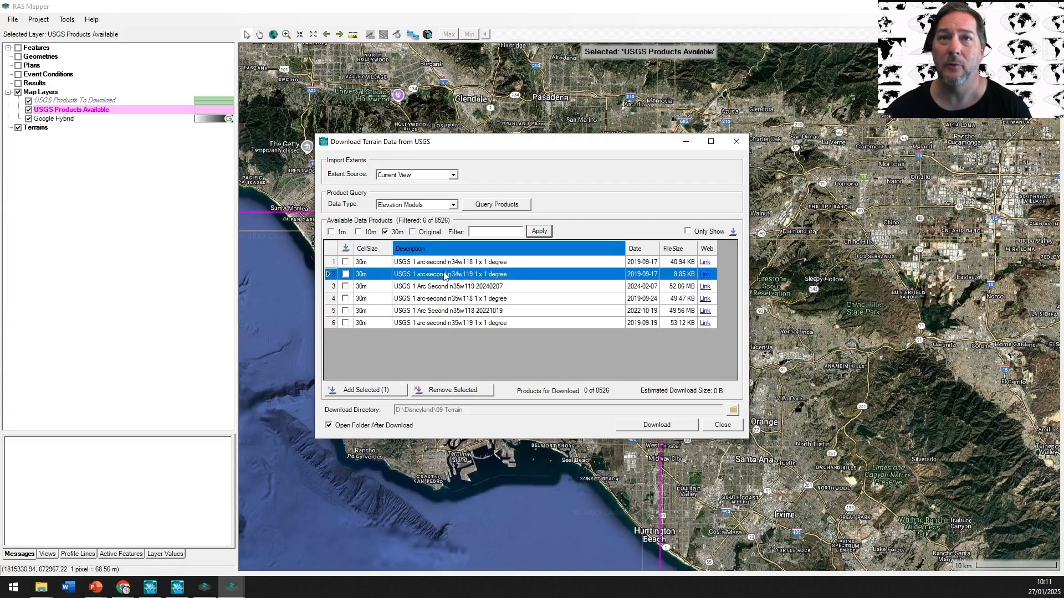
click(452, 302)
click(446, 325)
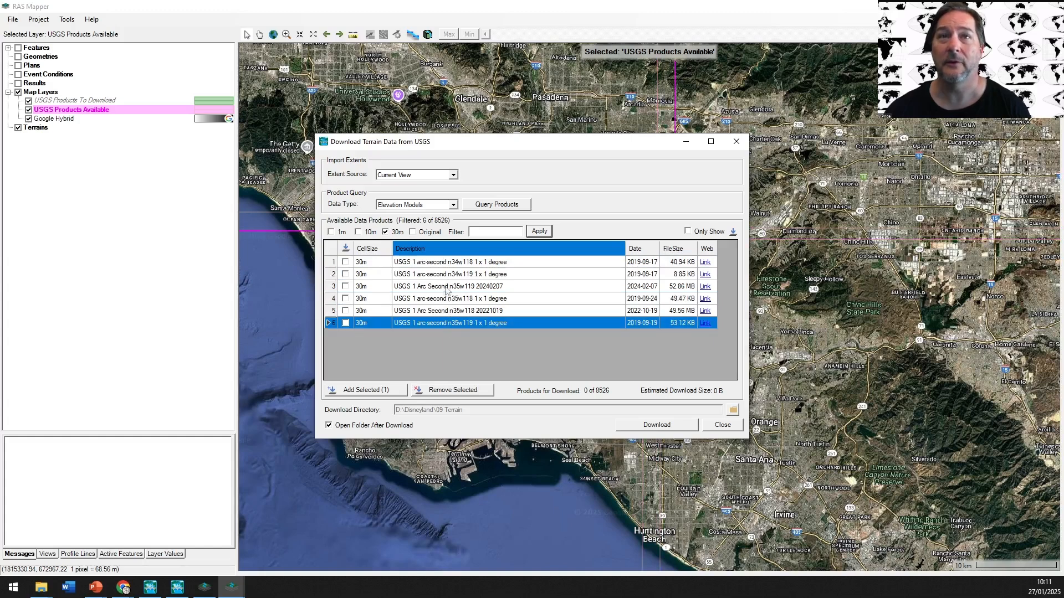
click(446, 264)
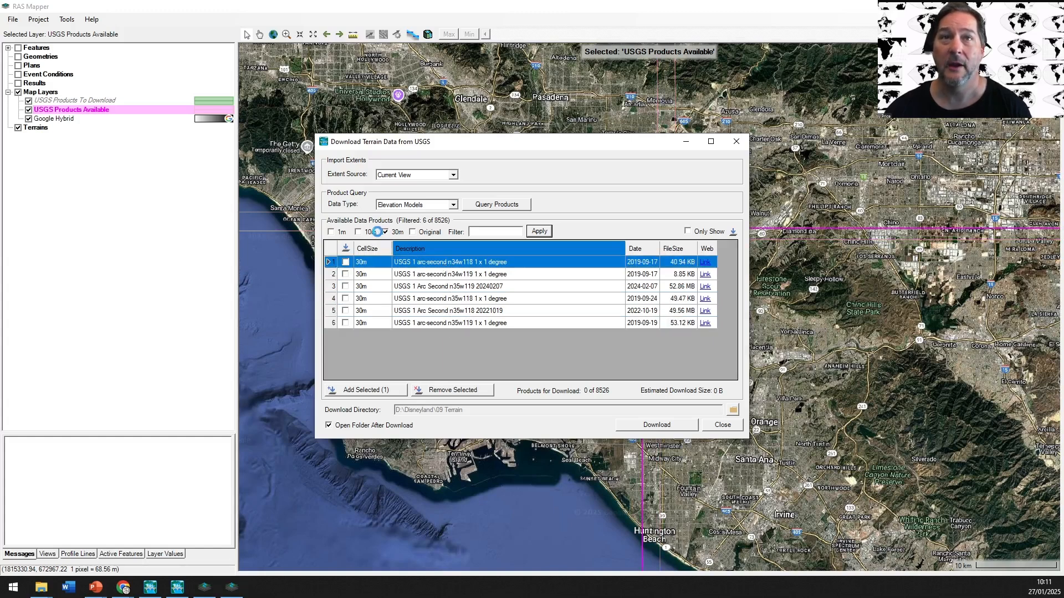
- Filter the products to 10m and mark the n35w119, n35w118, n34w118 and n34w119 USGS 13 arc-second 1 x 1 degree tiles for download
click(358, 232)
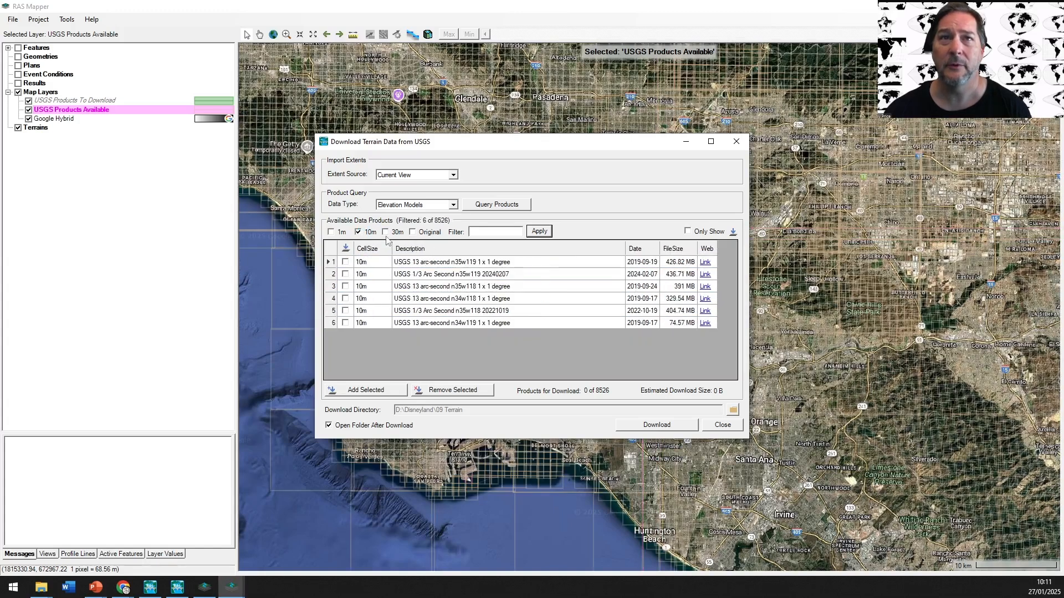
click(457, 263)
click(456, 287)
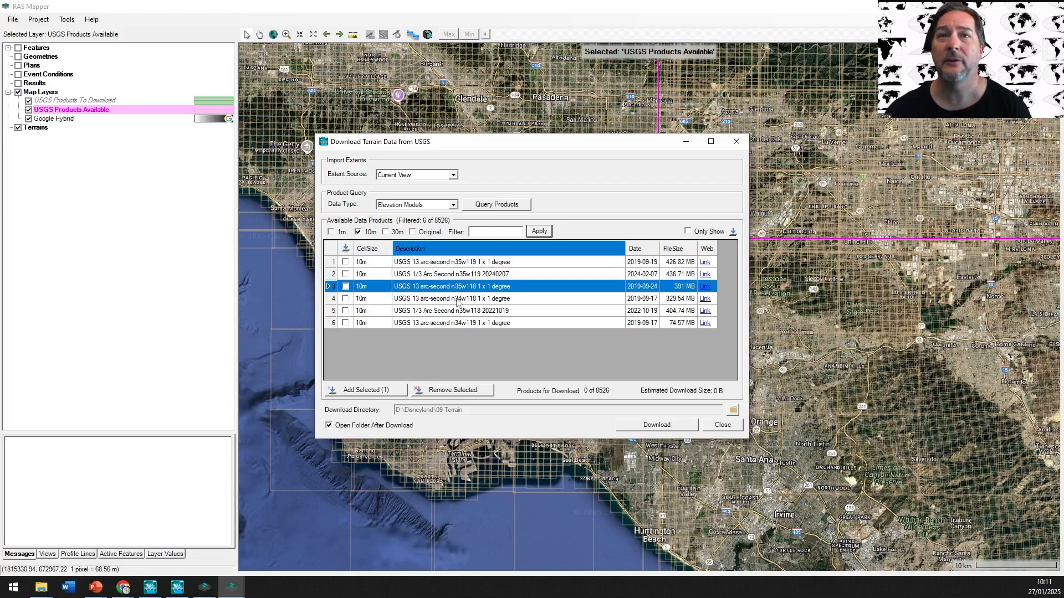
click(458, 264)
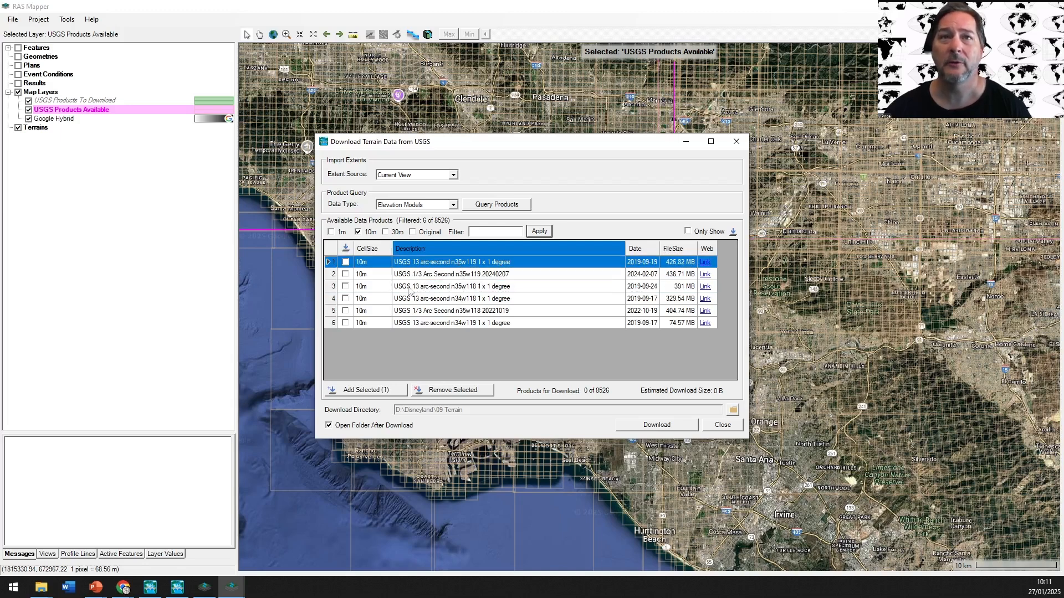
click(345, 262)
click(345, 287)
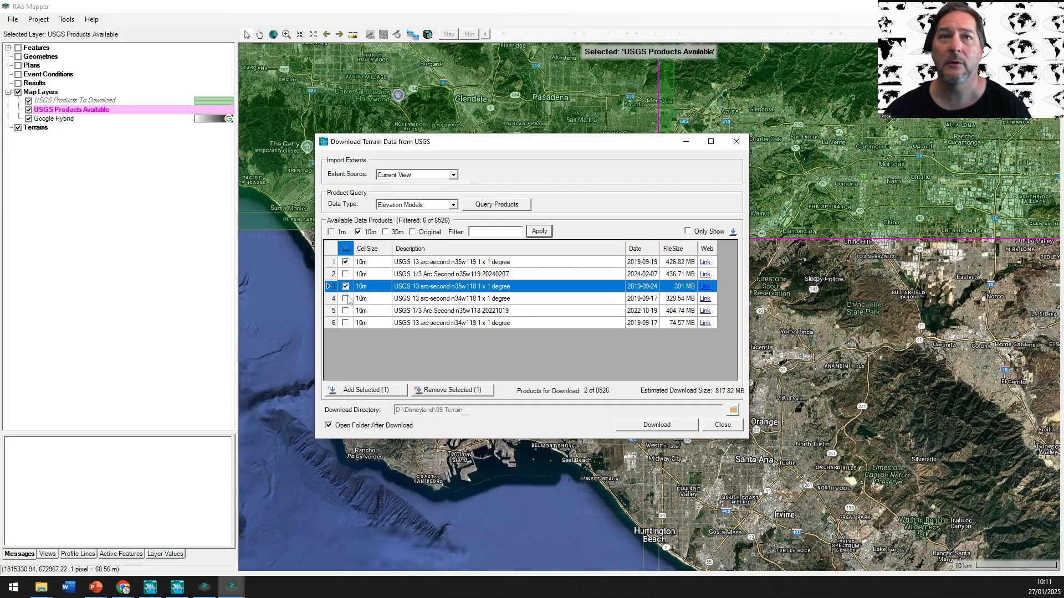
click(346, 299)
click(345, 323)
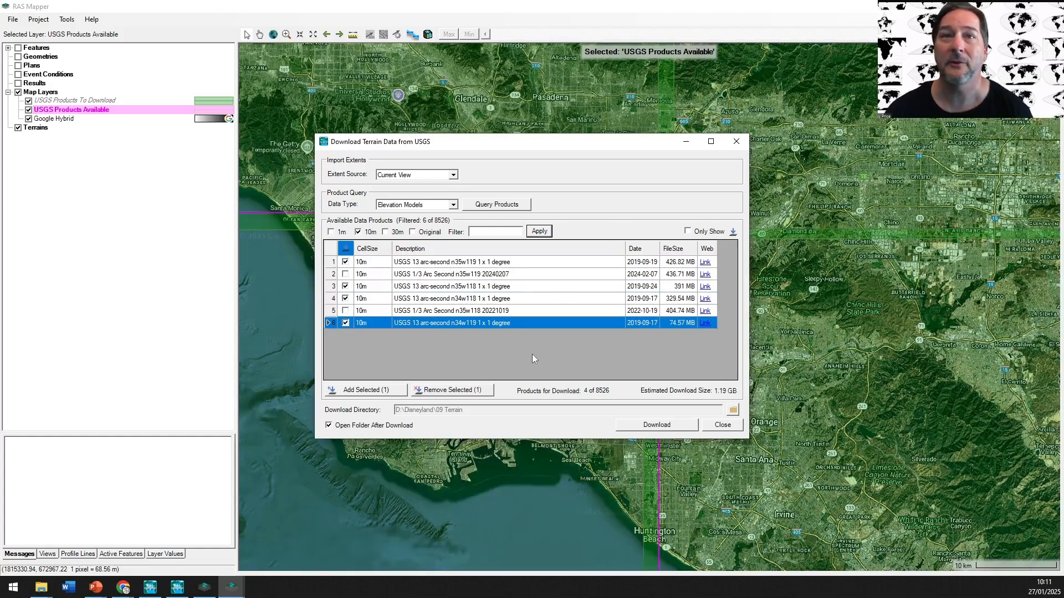
- Confirm D:\Disneyland\09 Terrain as the download directory and download the marked terrain tiles
click(733, 411)
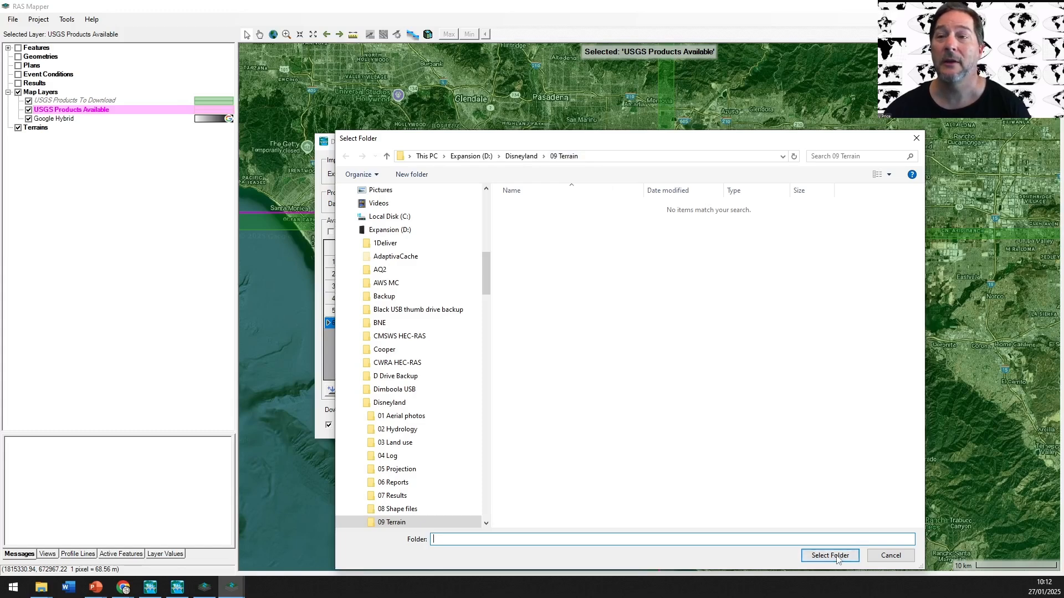
click(842, 558)
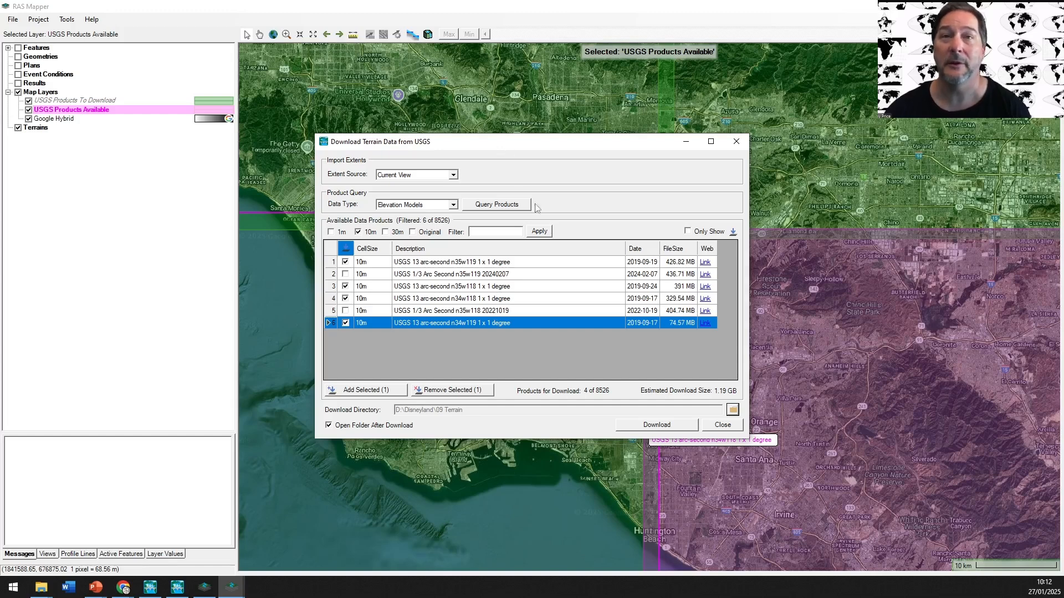
click(647, 429)
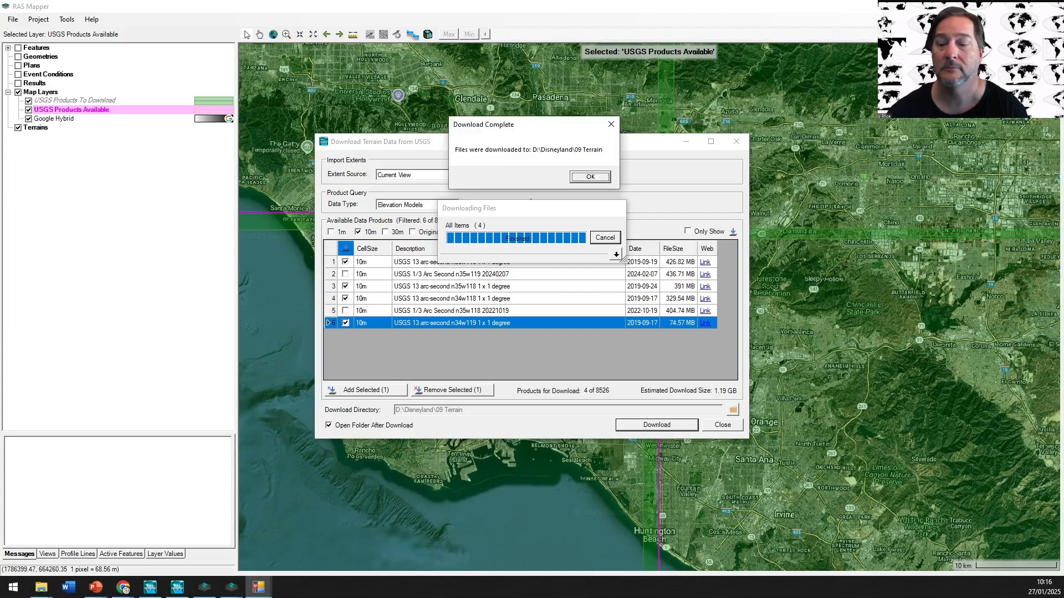
- Dismiss the completed 10m download and its folder, and review the available USGS products filtered to 1m only
click(576, 178)
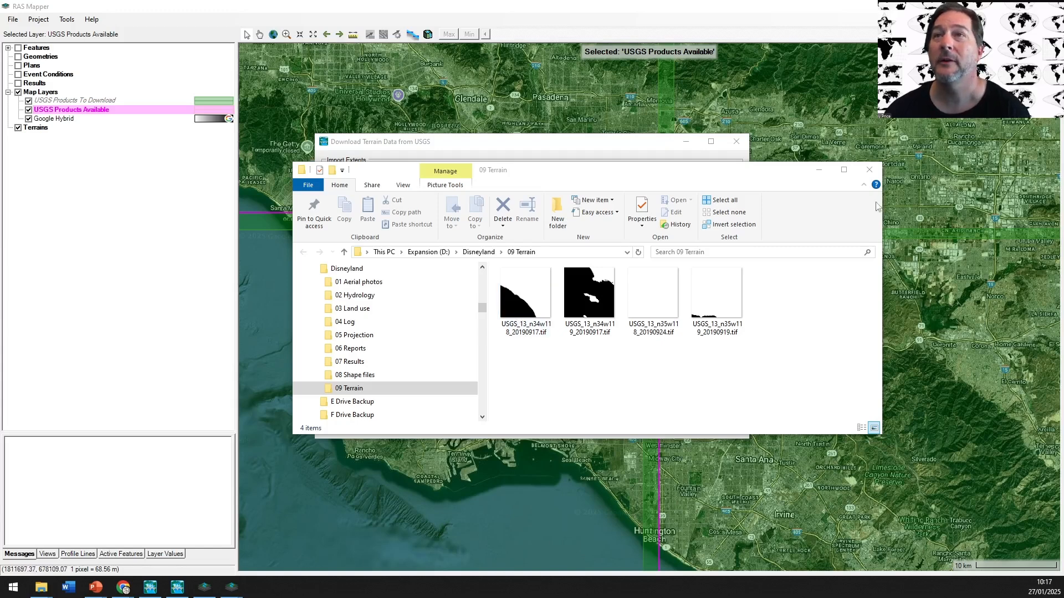
click(868, 169)
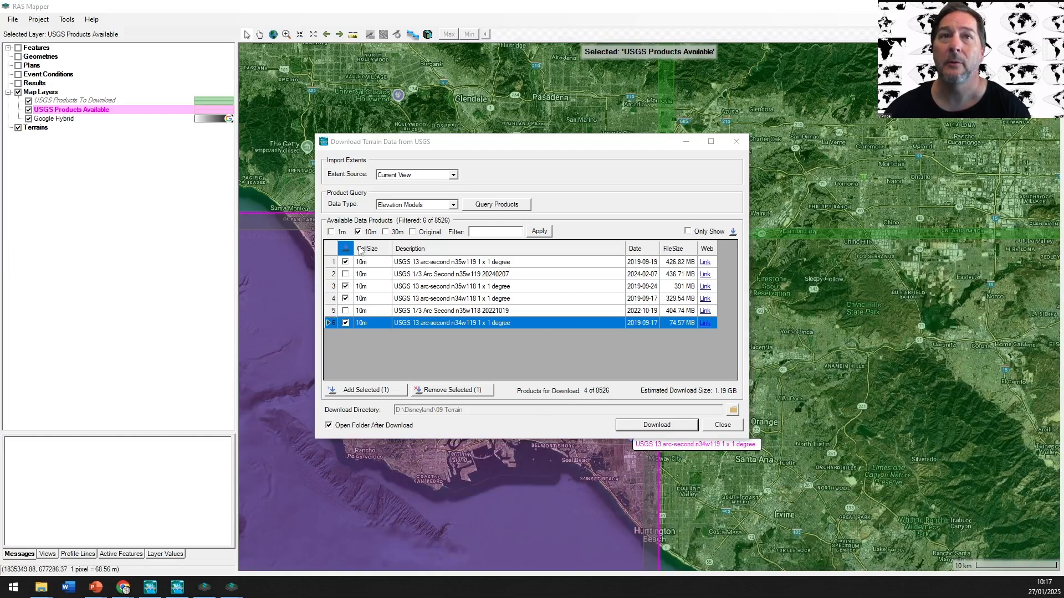
click(331, 232)
click(358, 232)
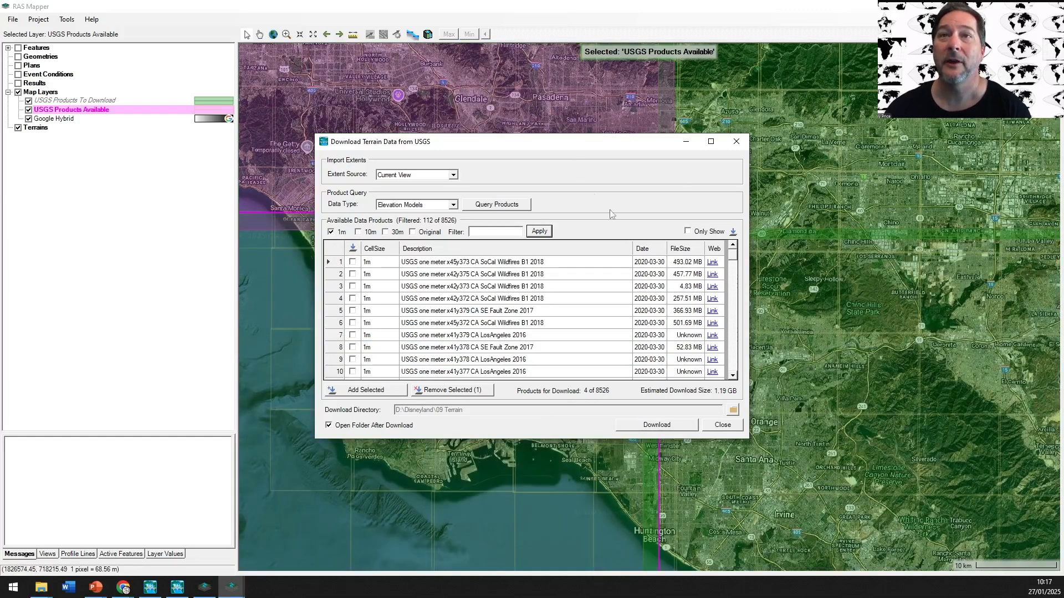
click(720, 428)
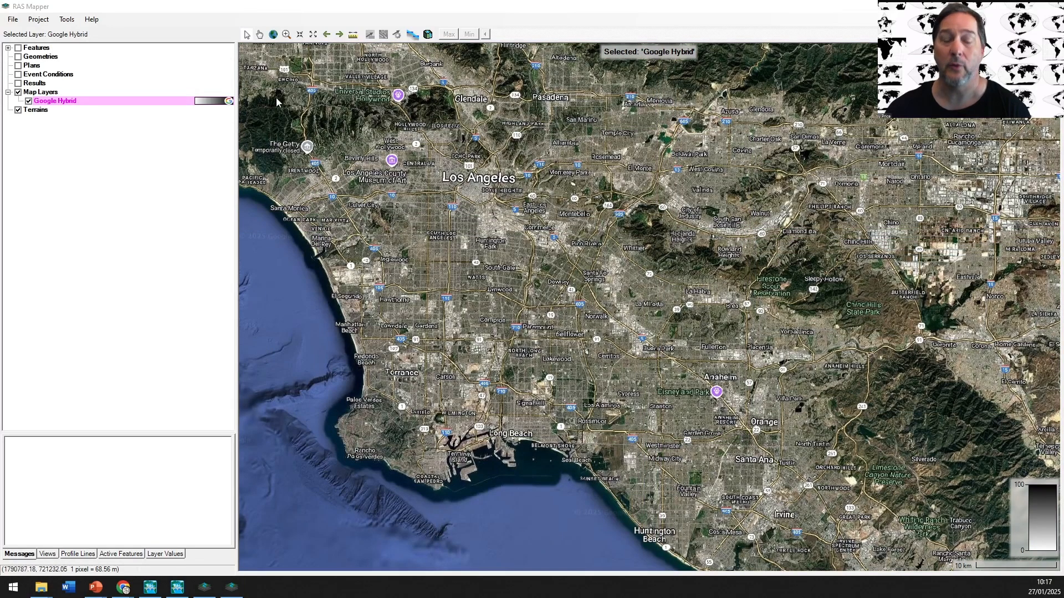
- Query USGS elevation models for the current view around Disneyland in Anaheim and download the 1m x41y375 CA SoCal Wildfires B1 2018 tile
click(288, 36)
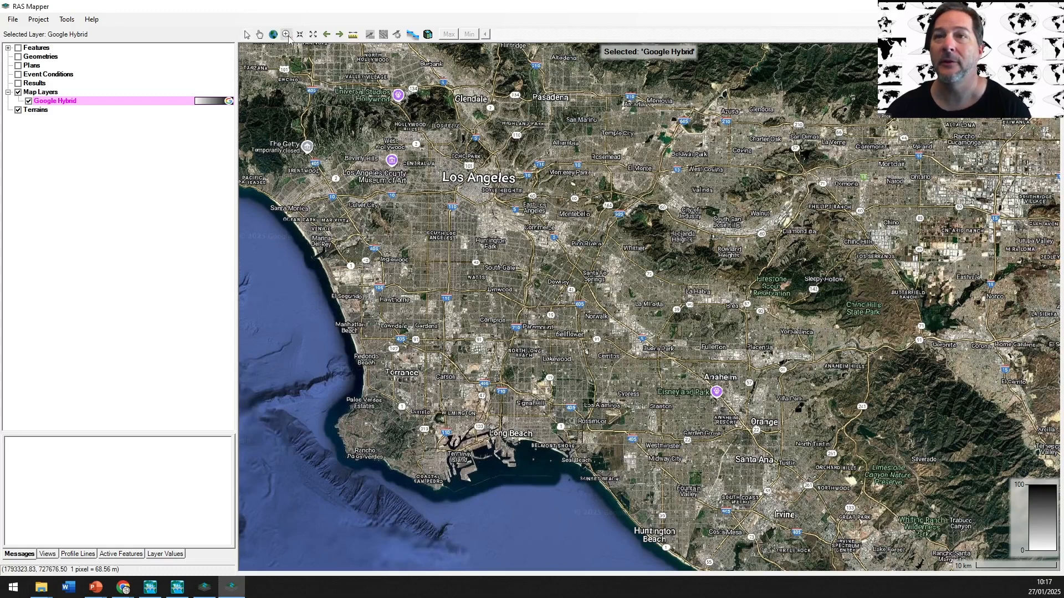
drag(671, 371, 776, 445)
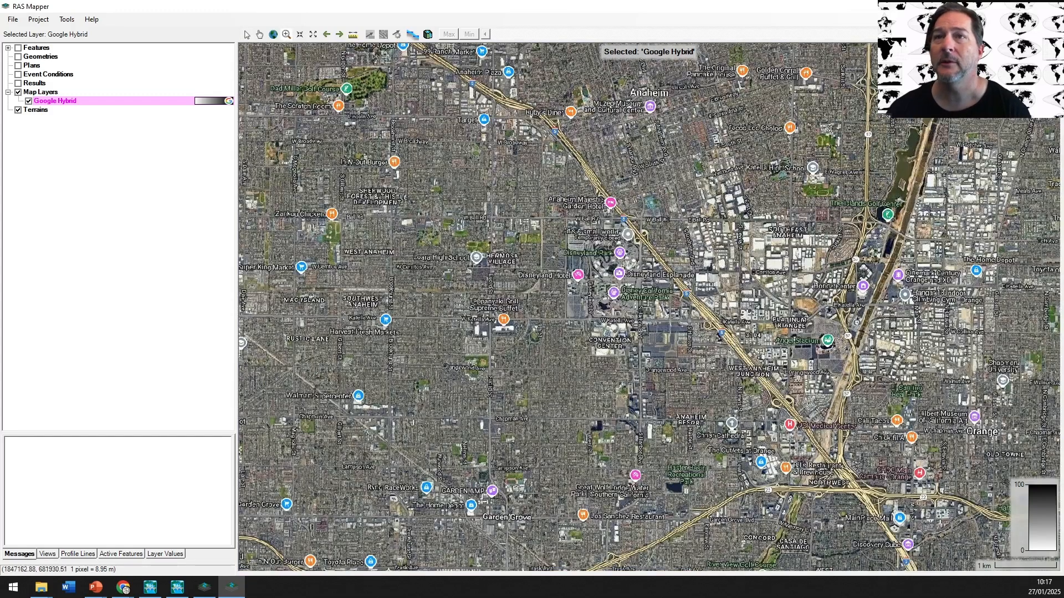
drag(482, 171, 973, 459)
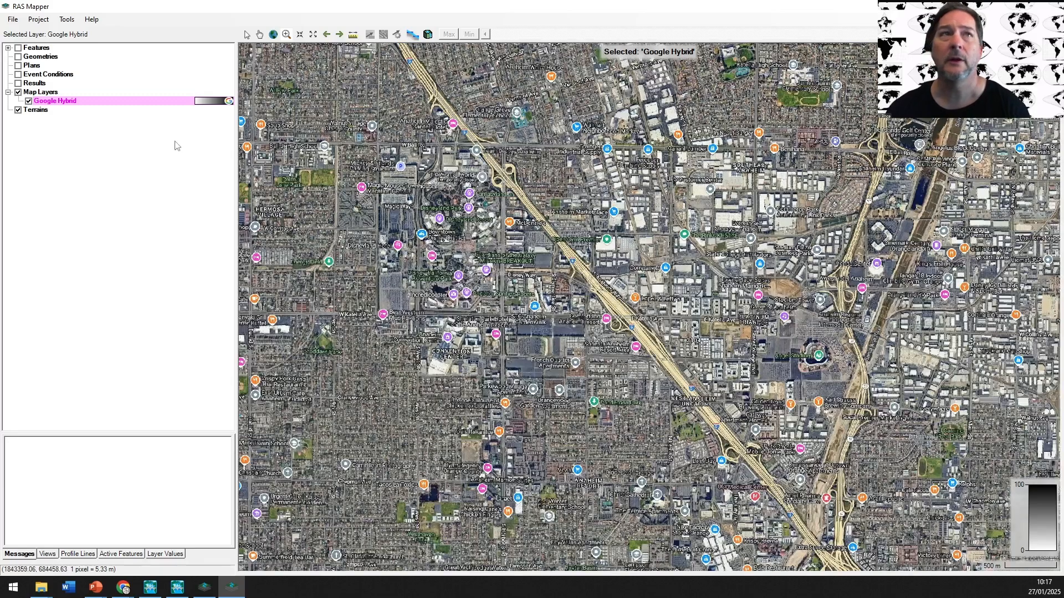
click(41, 110)
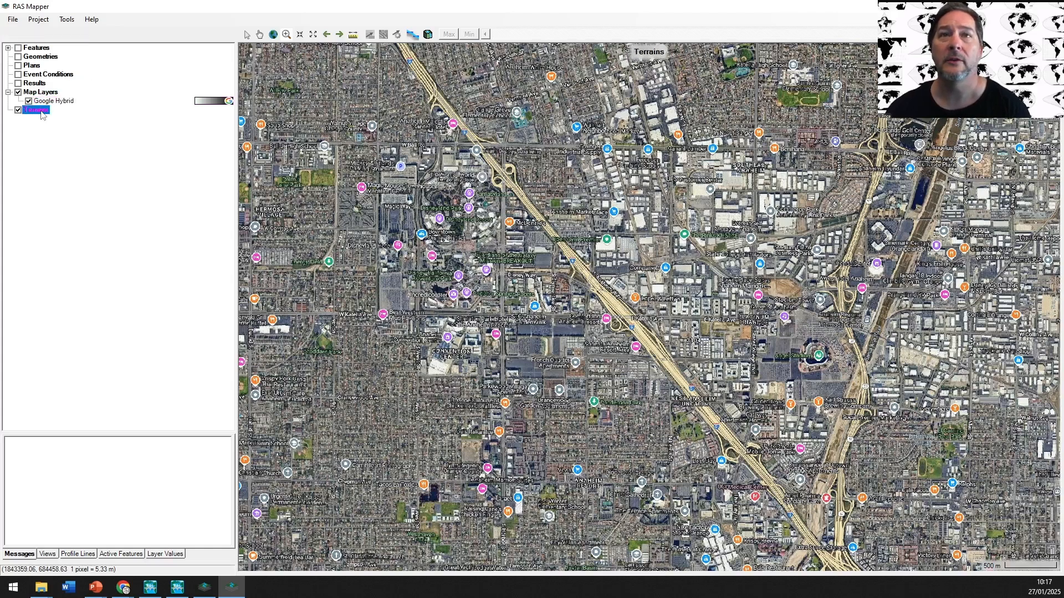
right_click(43, 114)
mouse_move(114, 119)
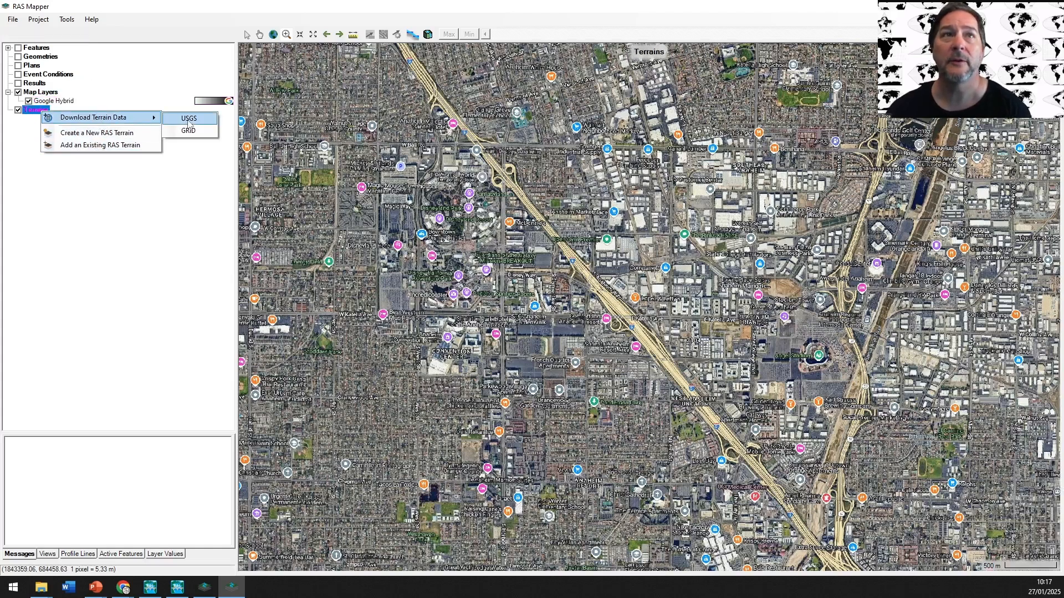
click(189, 120)
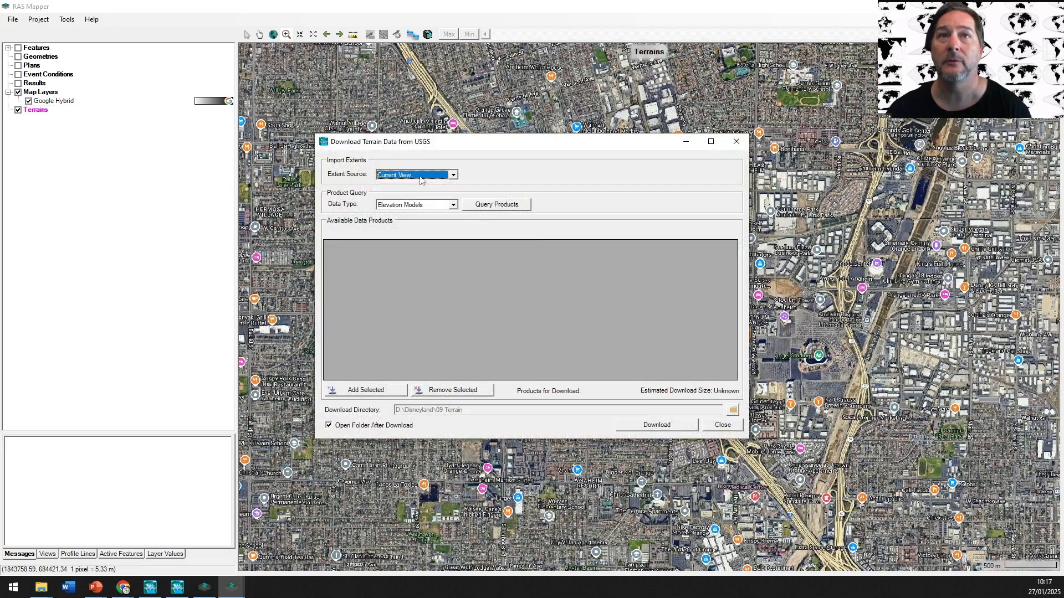
click(496, 206)
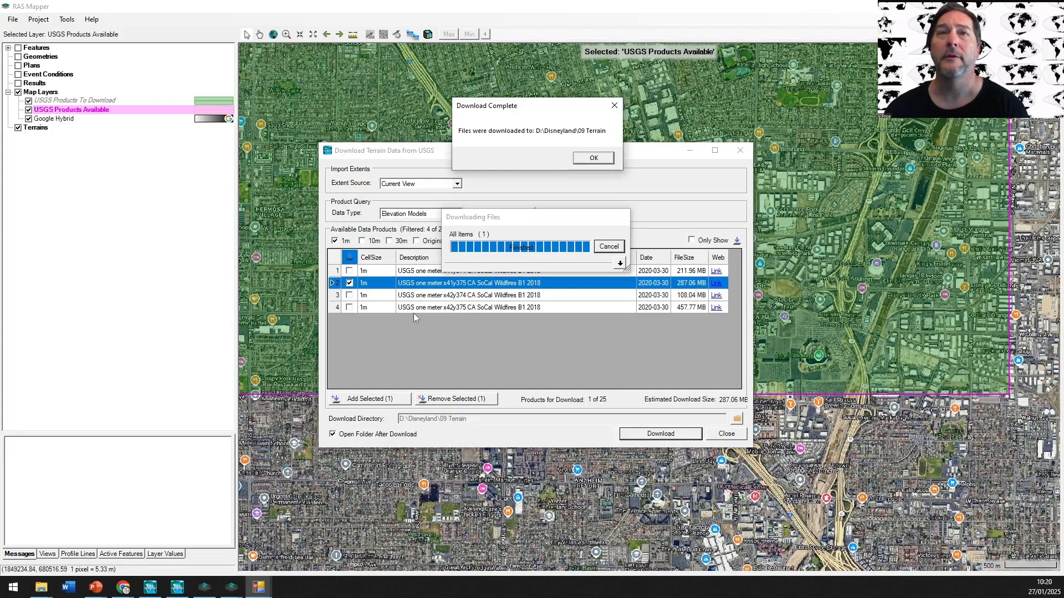
click(593, 158)
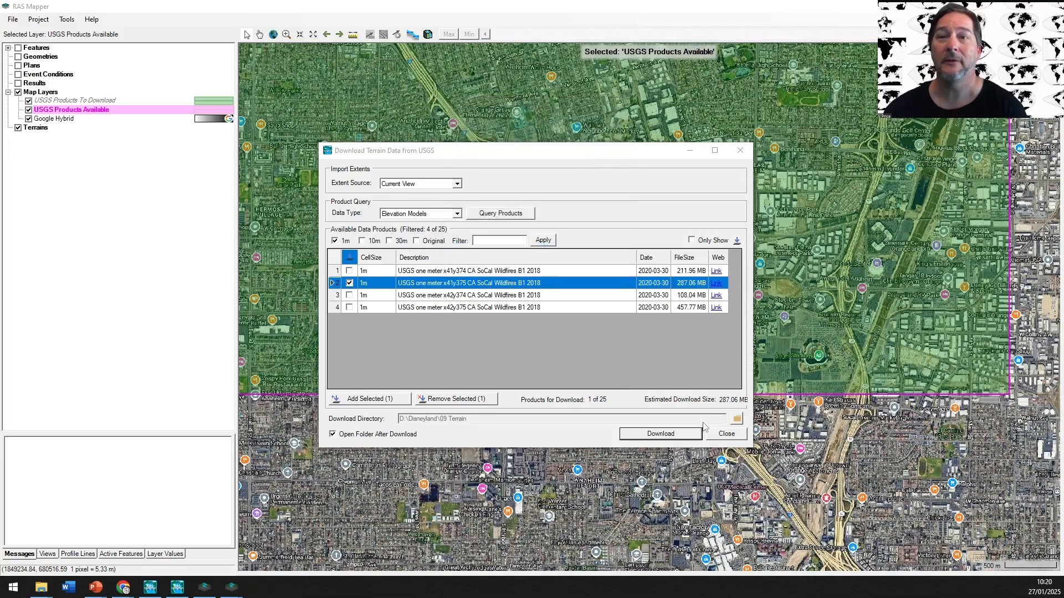
click(724, 434)
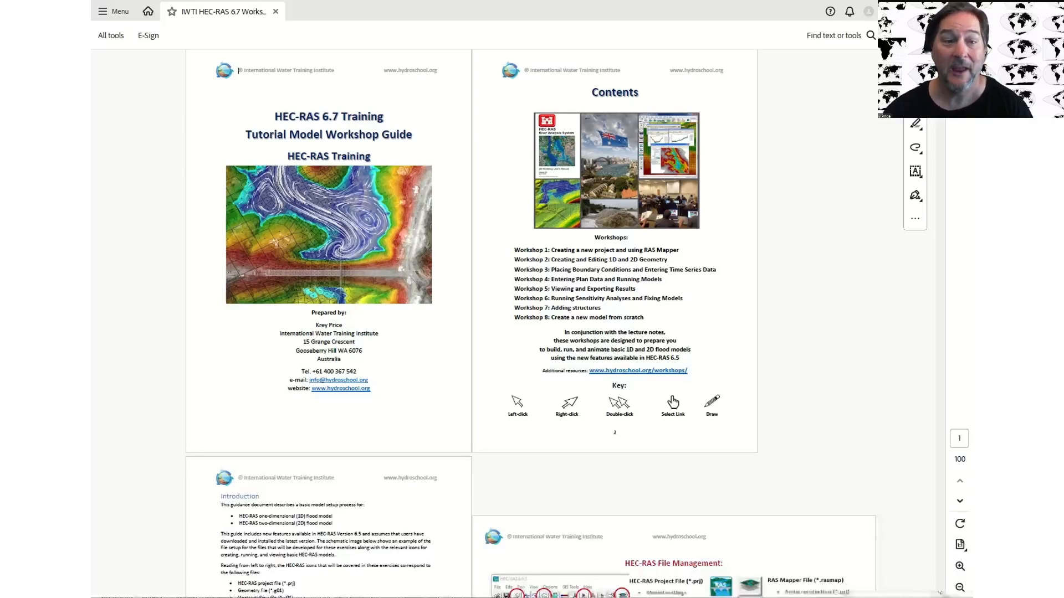
- Switch to the HEC-RAS 6.7 Tutorial Model Workshop Guide PDF and skim the terrain download, projection and geometry editing pages
scroll(530, 323, down, 15)
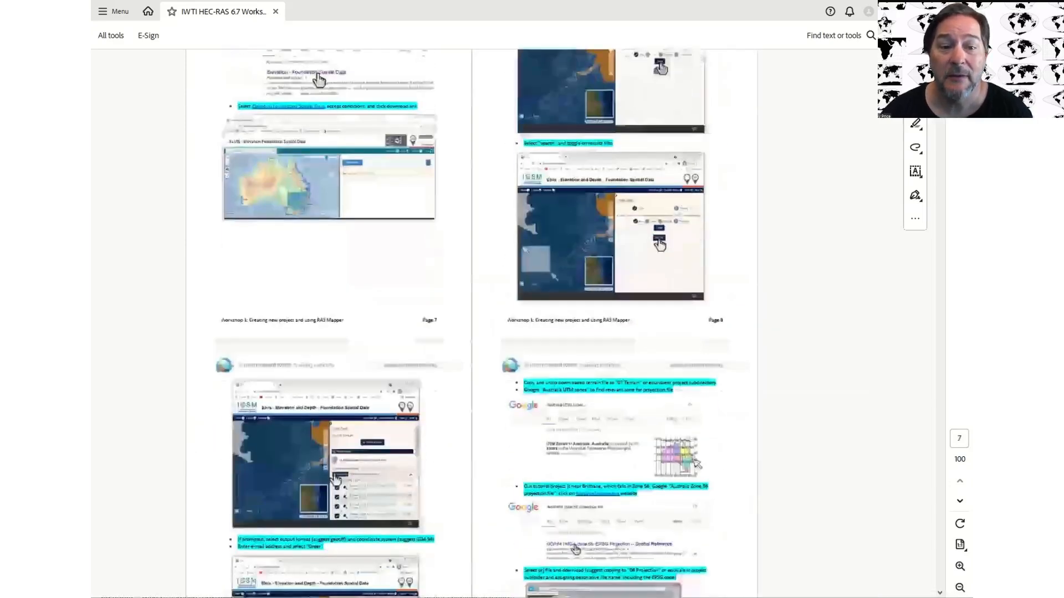
scroll(530, 323, down, 20)
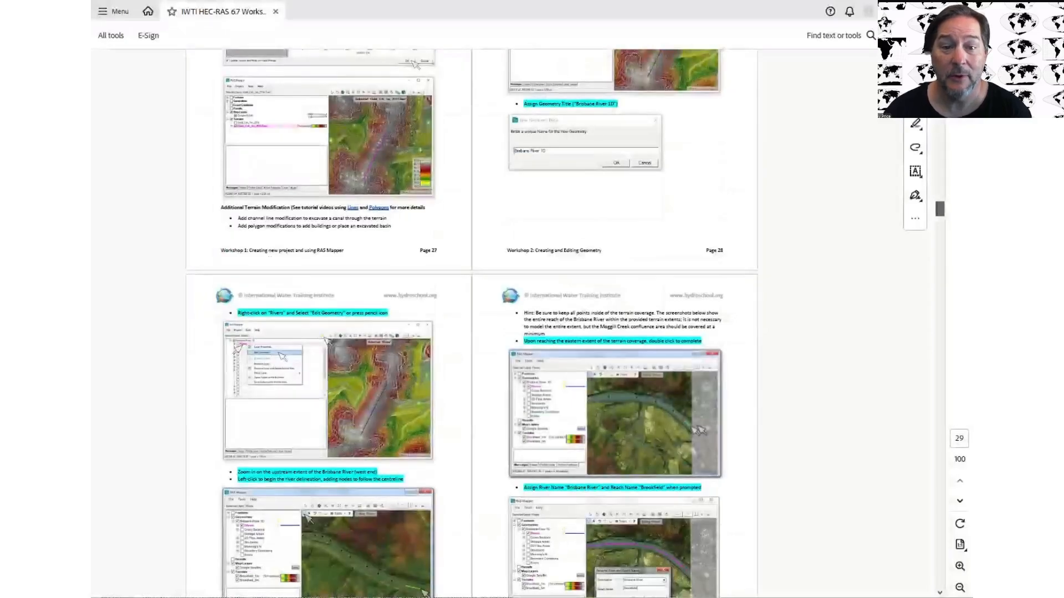
scroll(530, 323, up, 20)
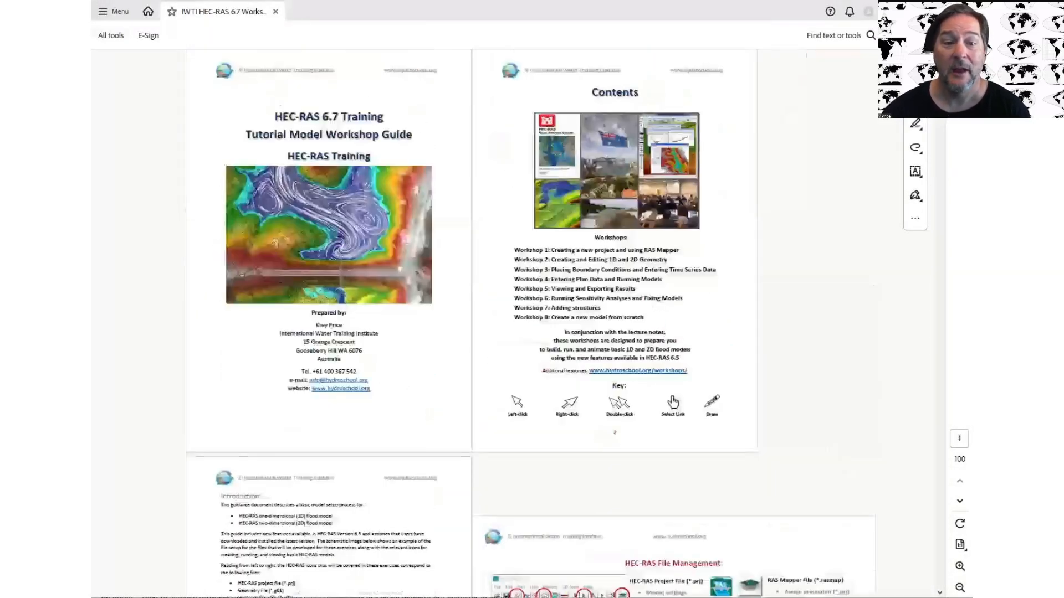
scroll(471, 321, down, 15)
scroll(471, 321, down, 3)
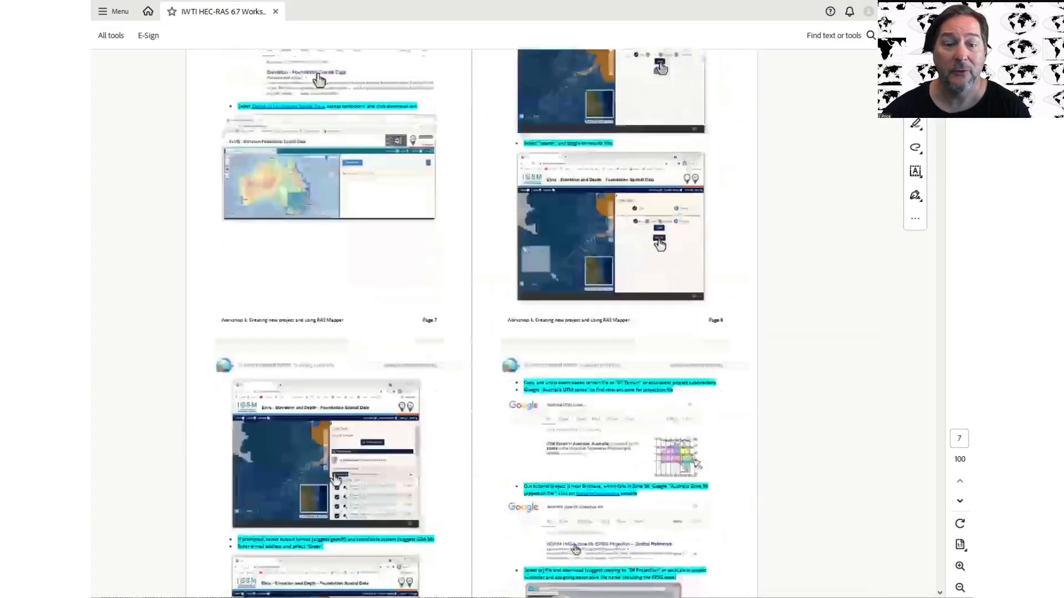
scroll(471, 321, down, 20)
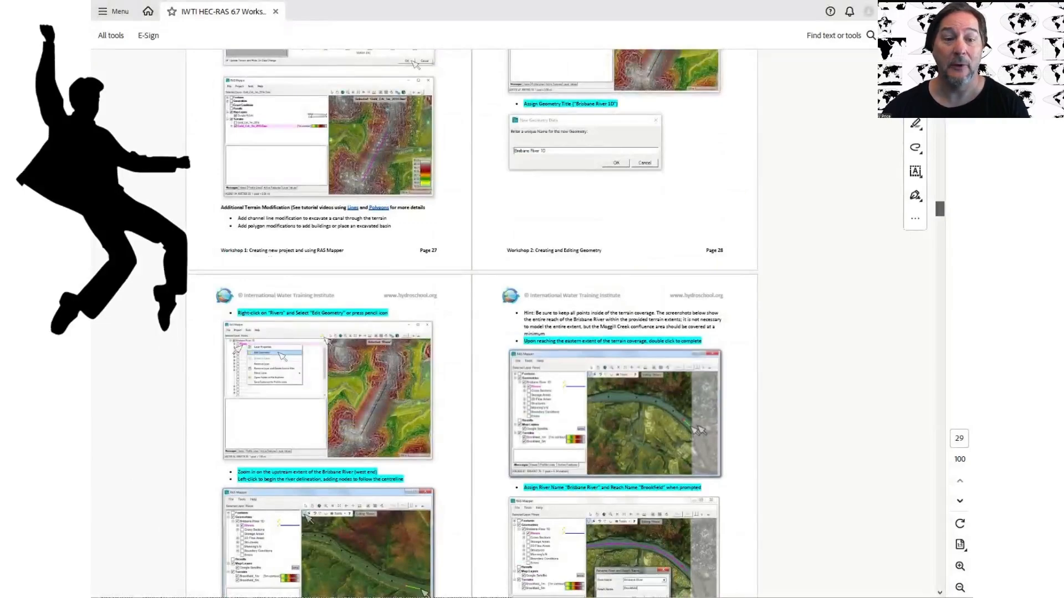
scroll(471, 322, up, 20)
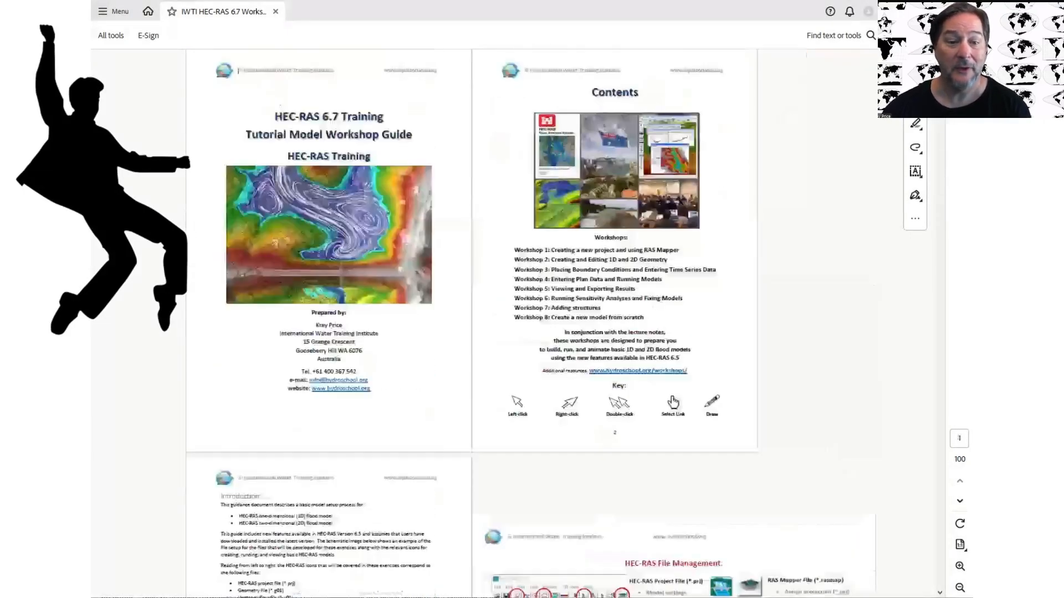
scroll(471, 321, down, 1)
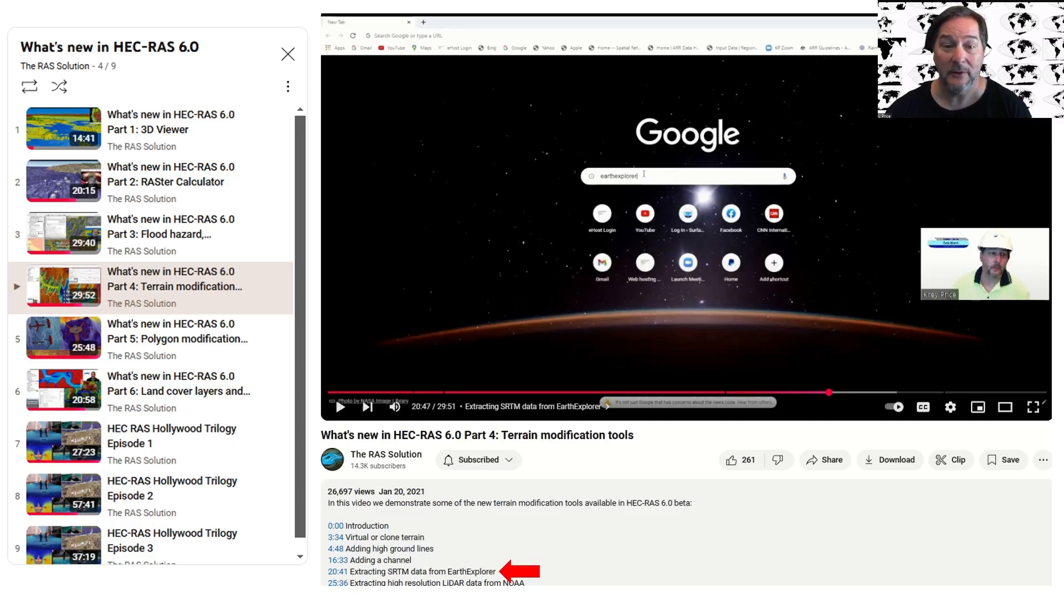
drag(828, 392, 870, 392)
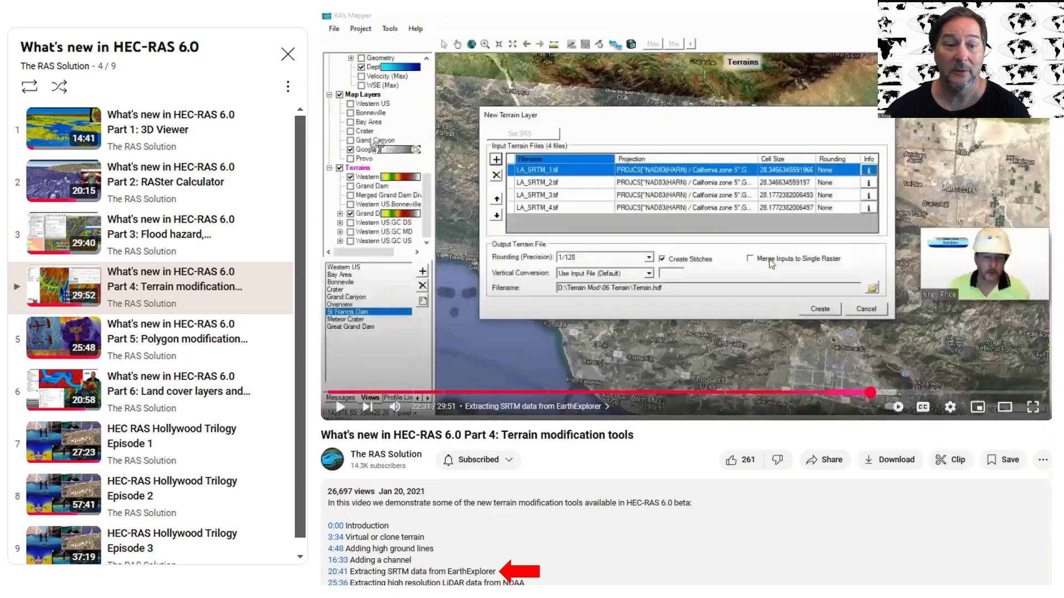
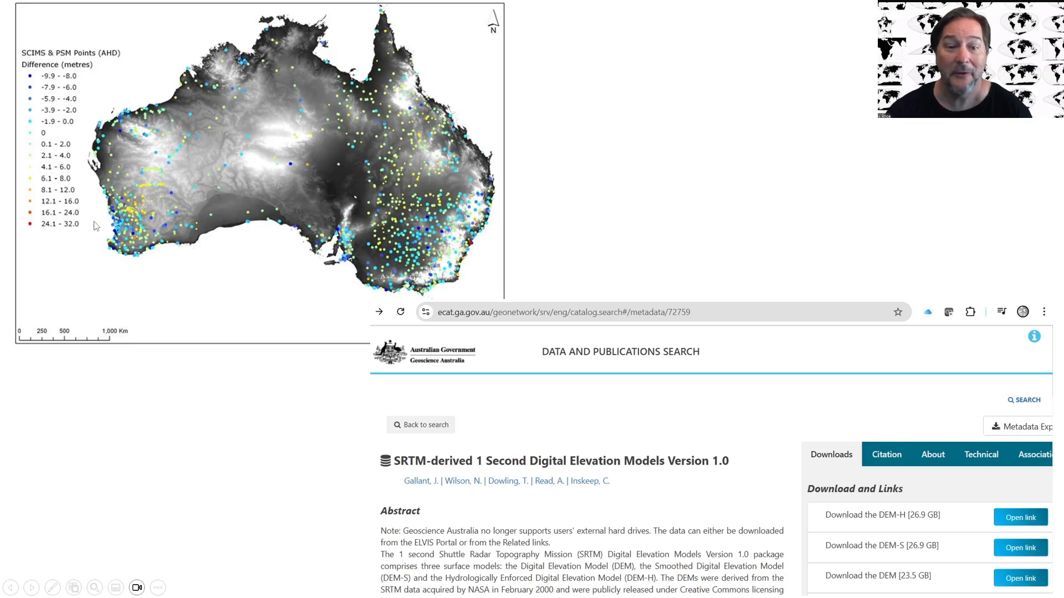
key(Right)
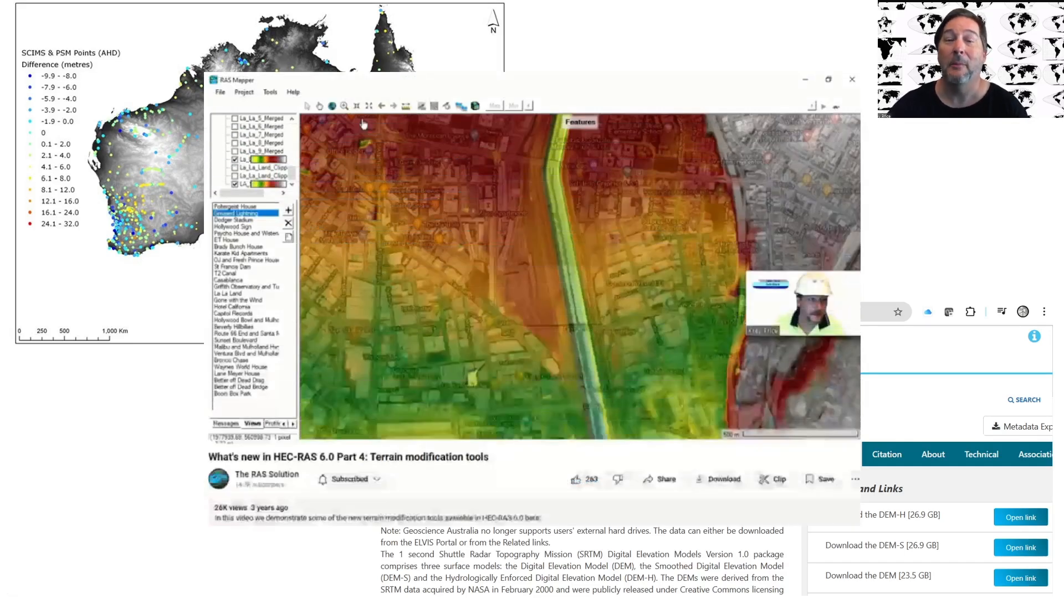
key(Right)
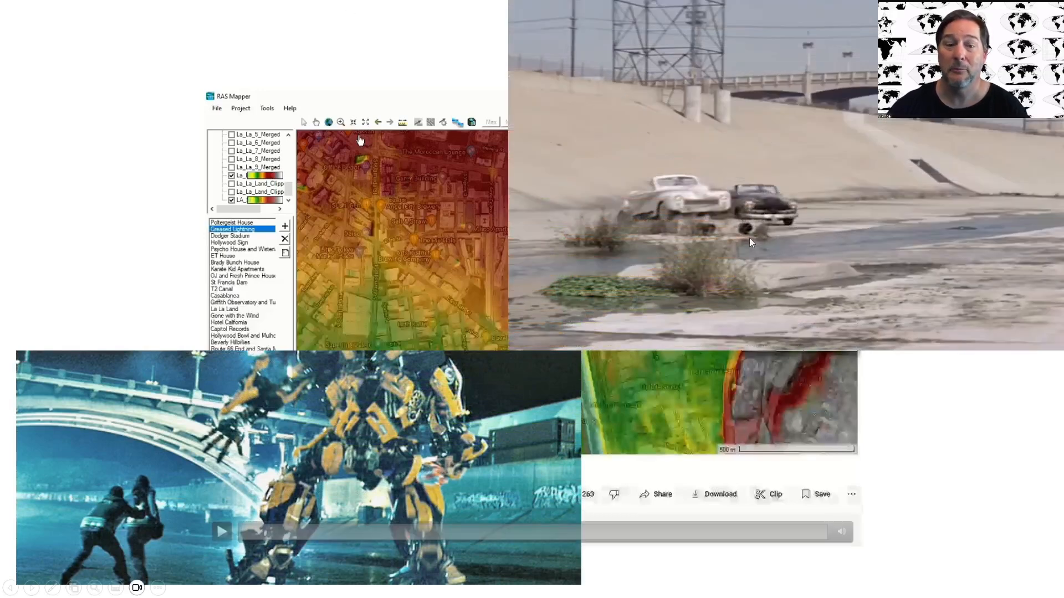
key(Right)
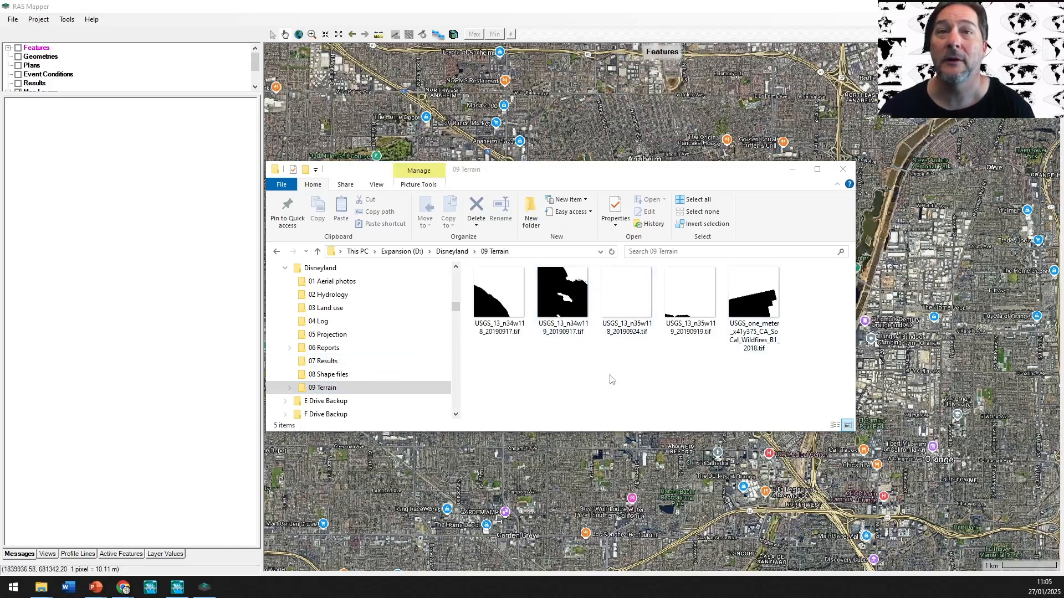
- In File Explorer, create a subfolder named USGS 10m inside the 09 Terrain folder
right_click(520, 380)
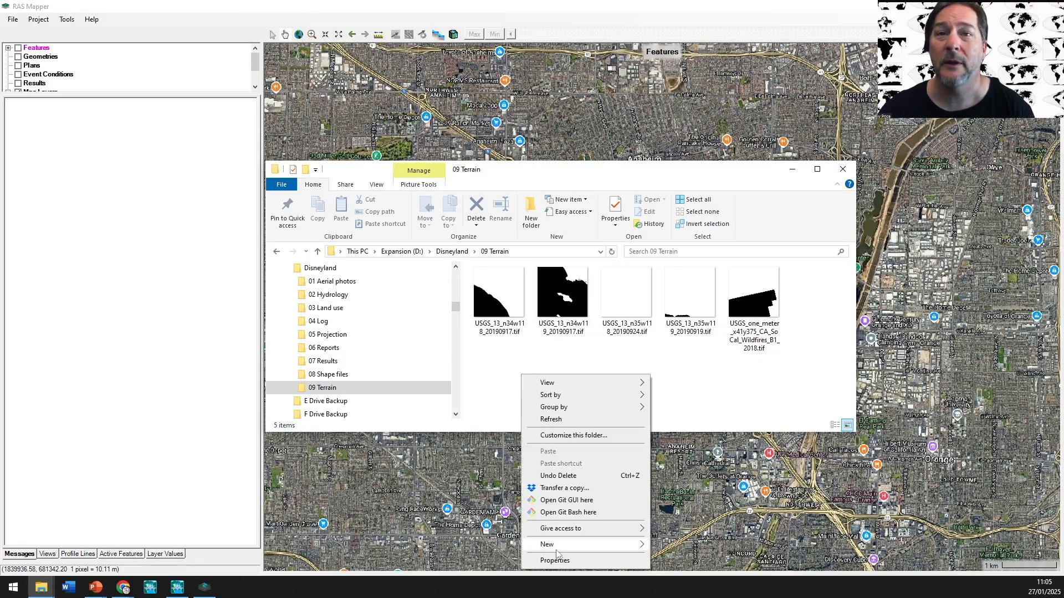
mouse_move(559, 545)
click(692, 383)
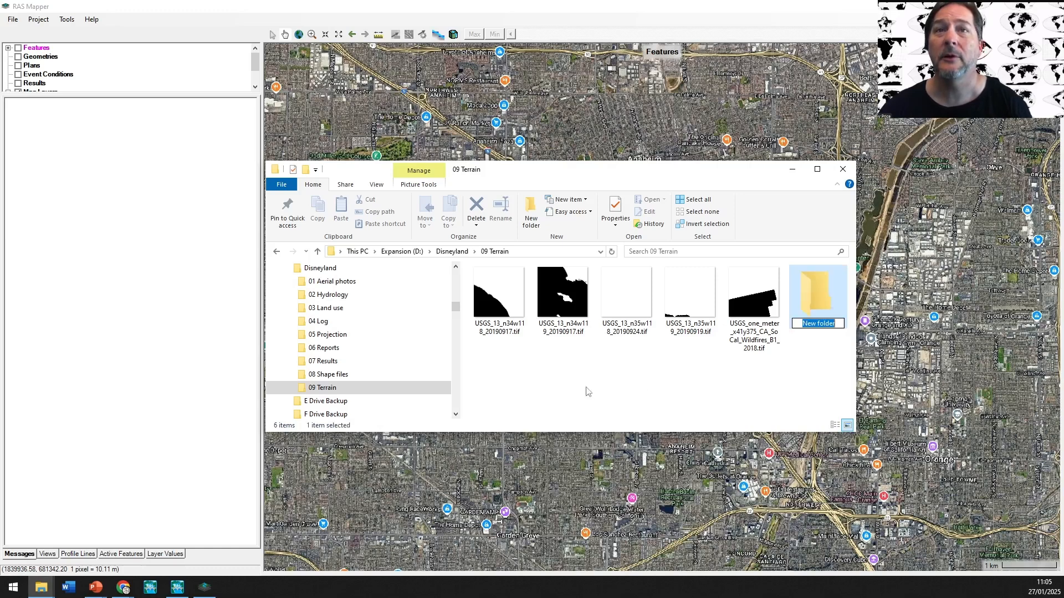
text(USG)
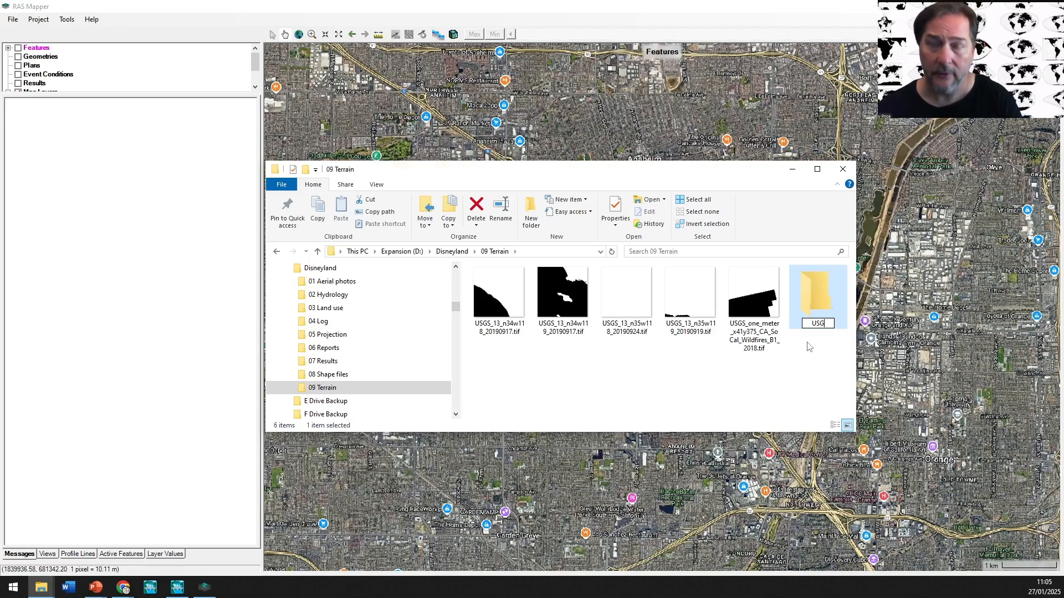
text(S 10m)
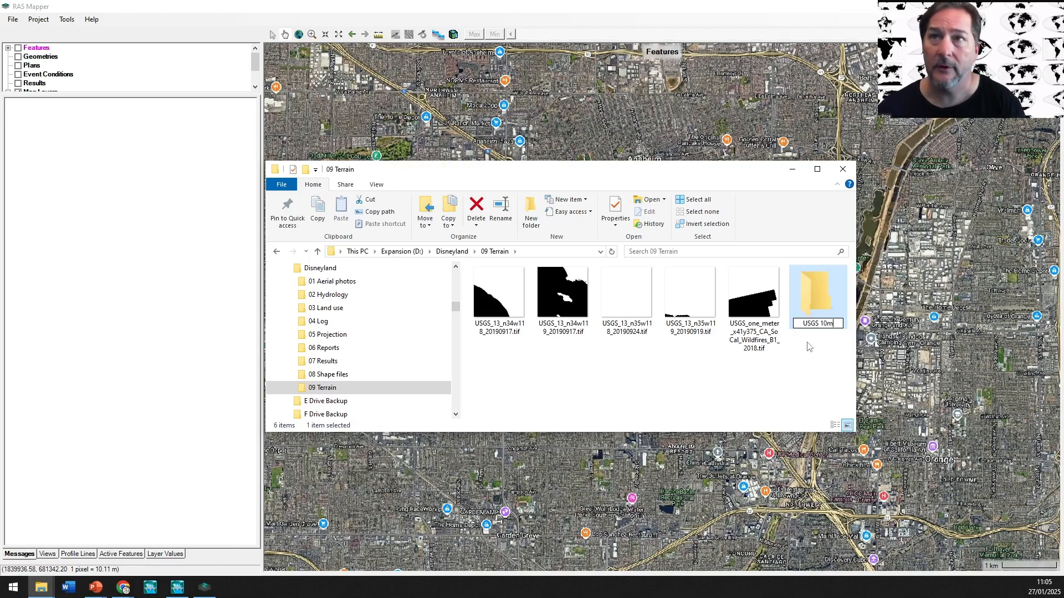
key(Return)
- Create a USGS 1m subfolder in 09 Terrain and move the USGS_one_meter x41y375 CA SoCal Wildfires tif into it
right_click(554, 372)
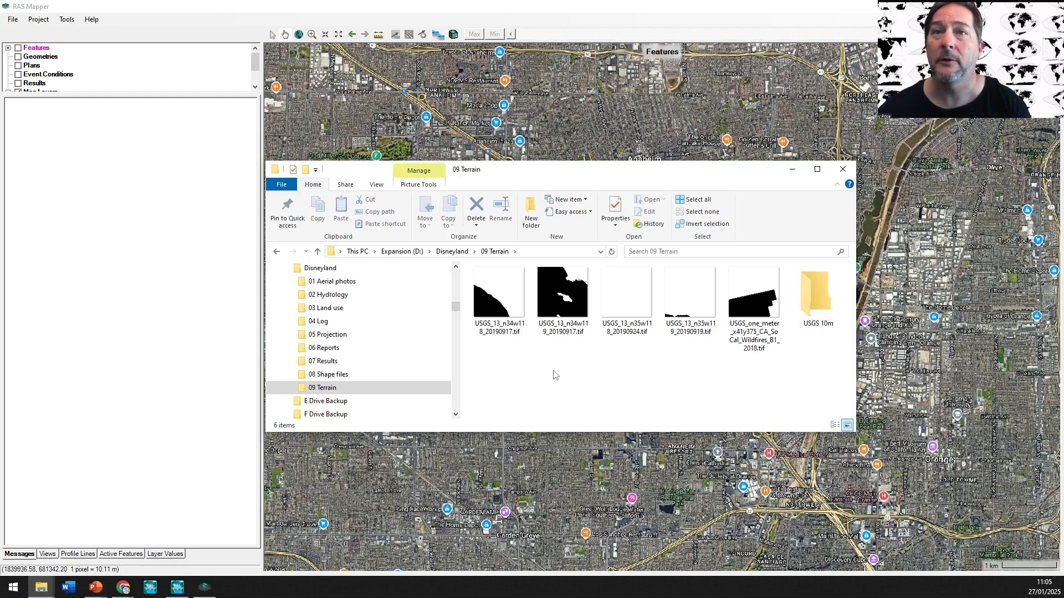
mouse_move(587, 541)
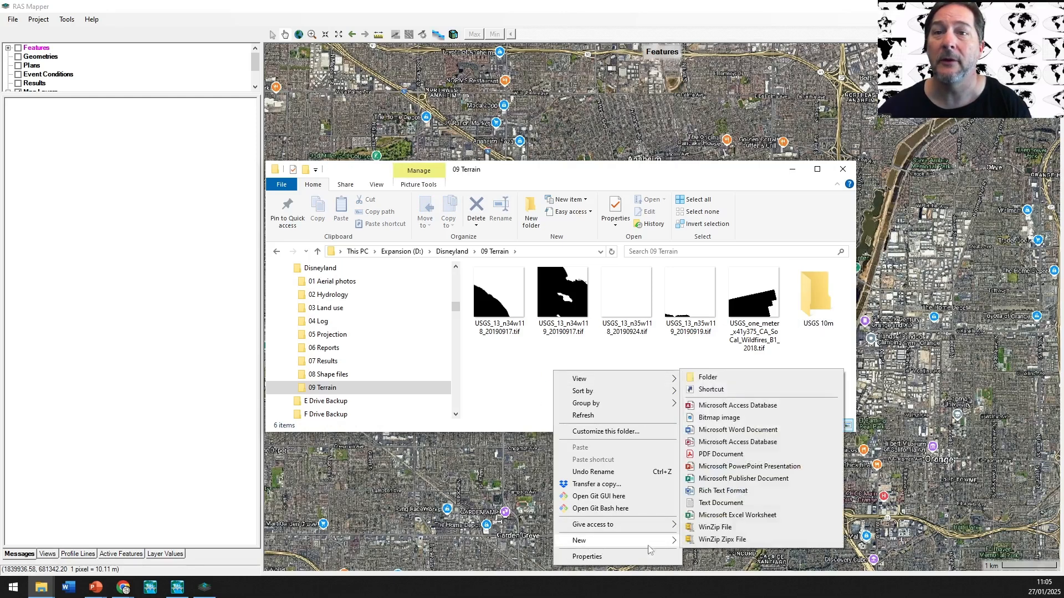
click(729, 378)
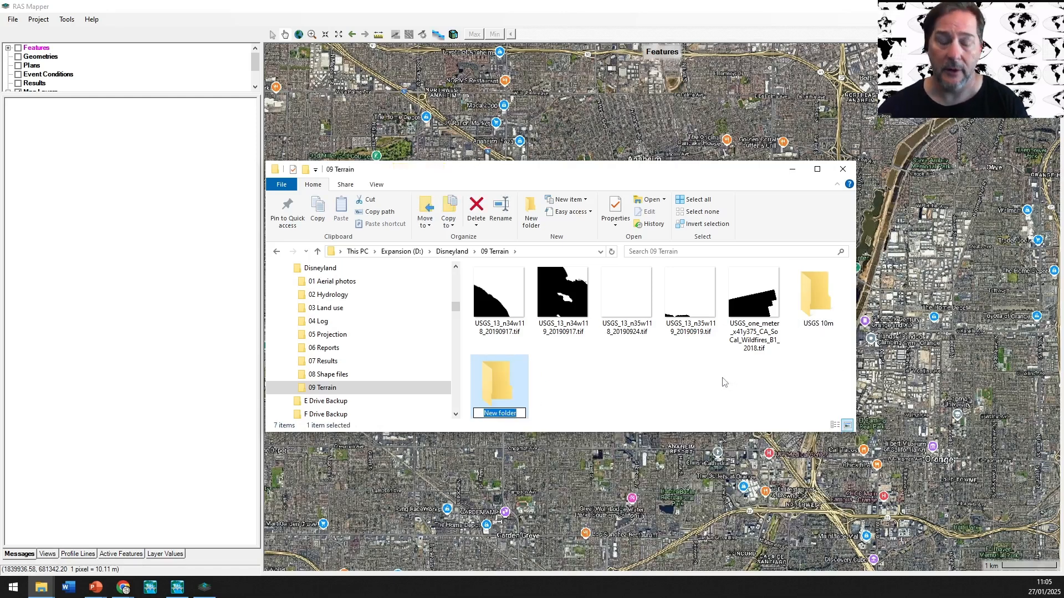
text(USGS 1m)
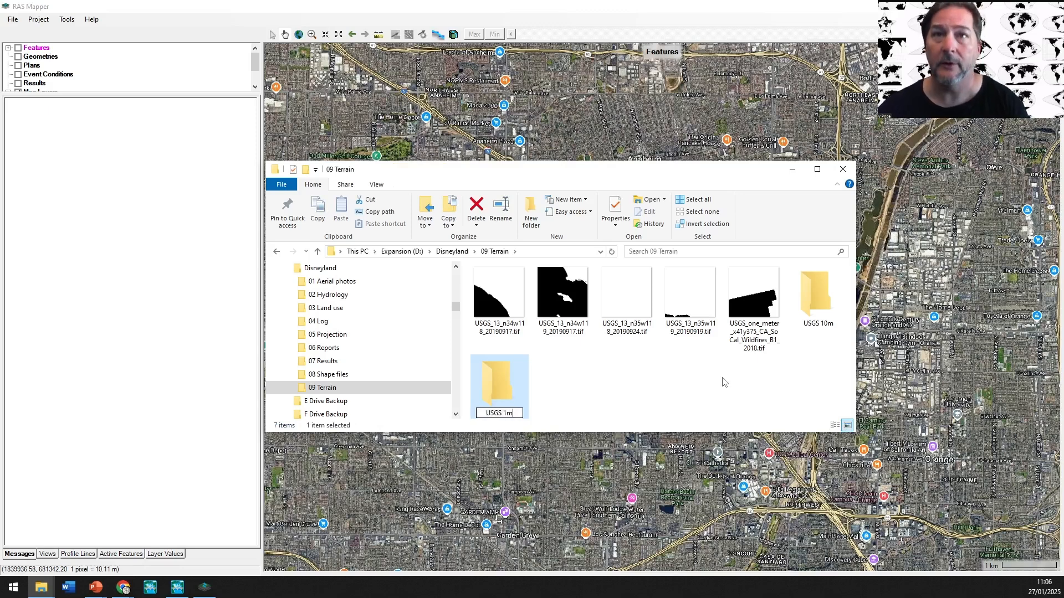
key(Return)
click(751, 300)
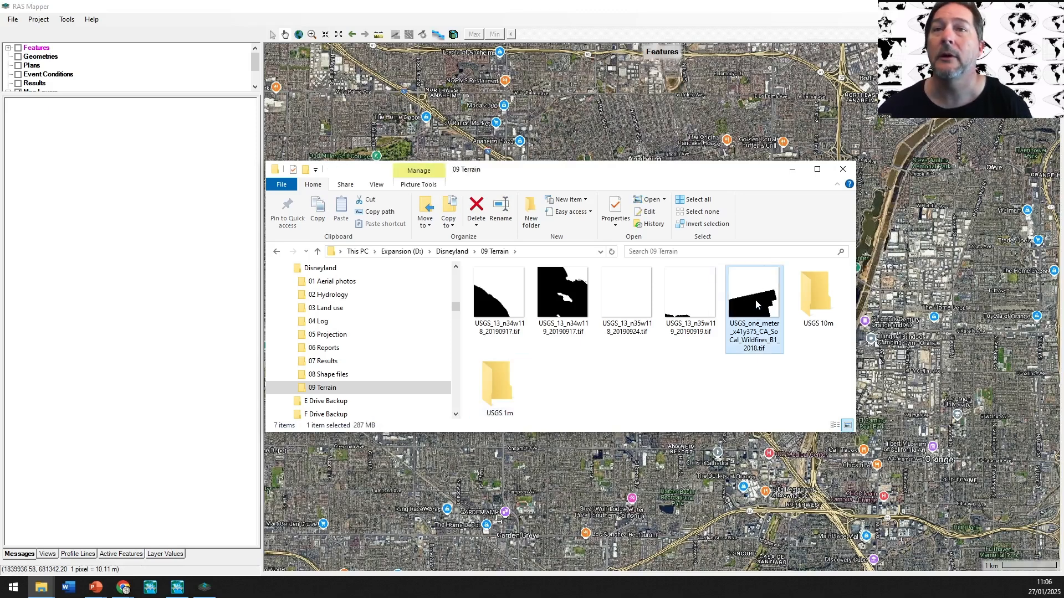
drag(756, 299, 519, 396)
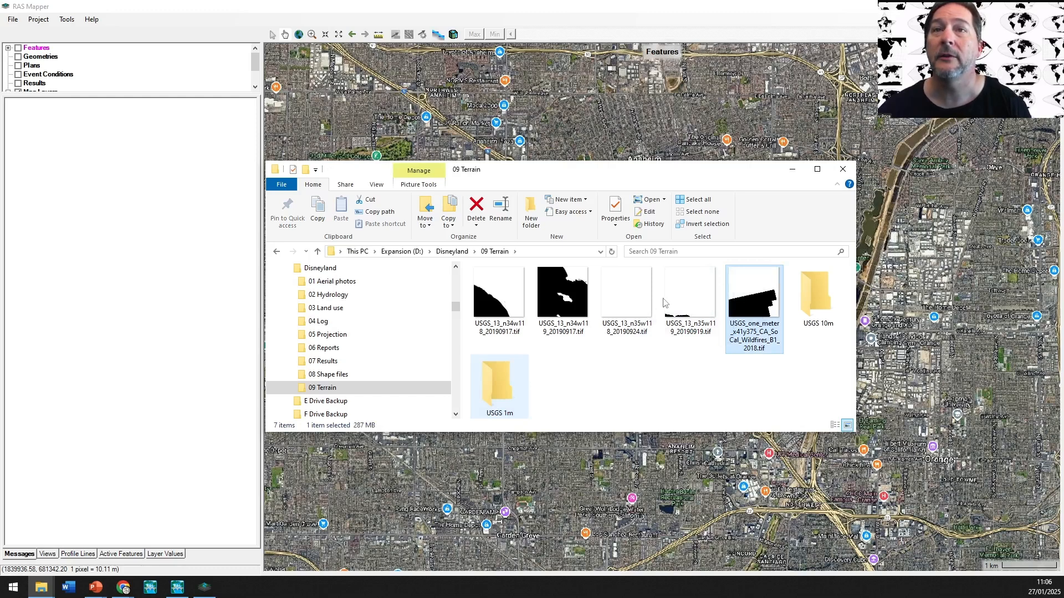
- Move the four USGS_13 GeoTIFF files from the 09 Terrain folder into the USGS 10m subfolder
shift+click(683, 304)
drag(622, 304, 759, 320)
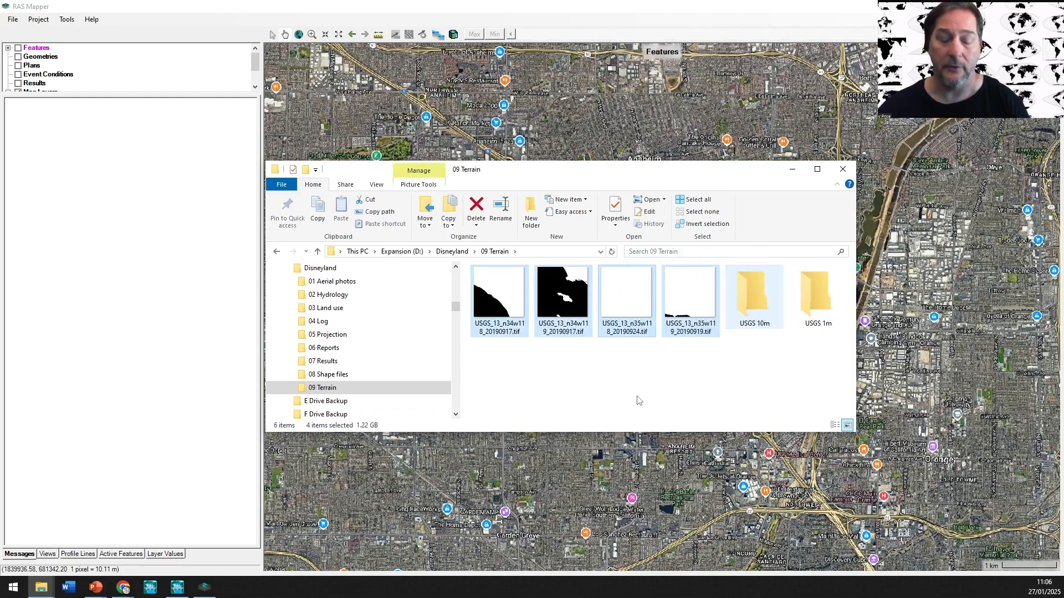
key(ctrl+f)
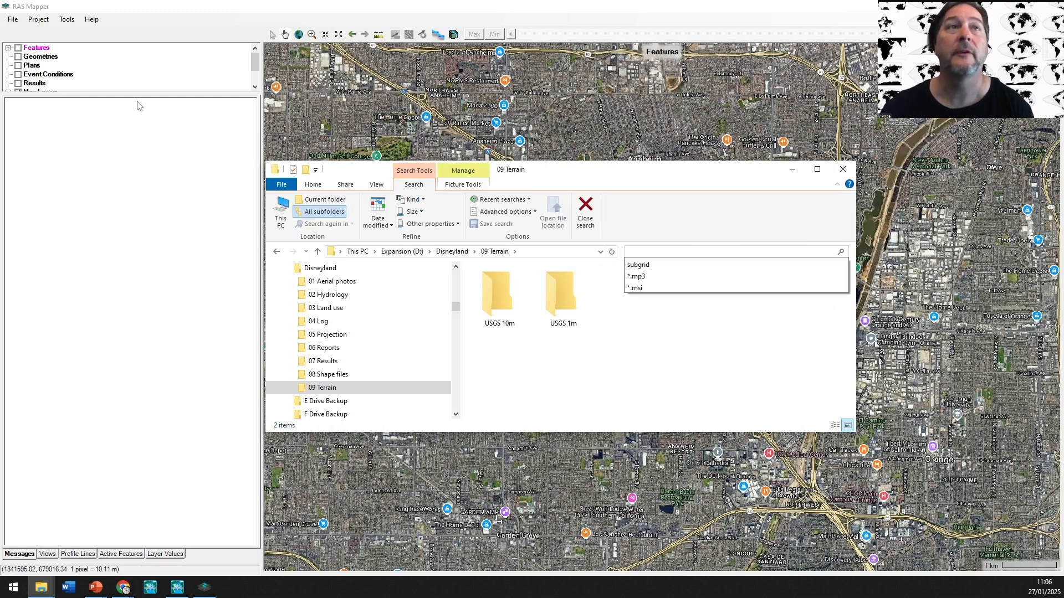
- In RAS Mapper, start a new RAS terrain and add the four USGS_13 rasters from 09 Terrain\USGS 10m as input files
drag(134, 95, 110, 241)
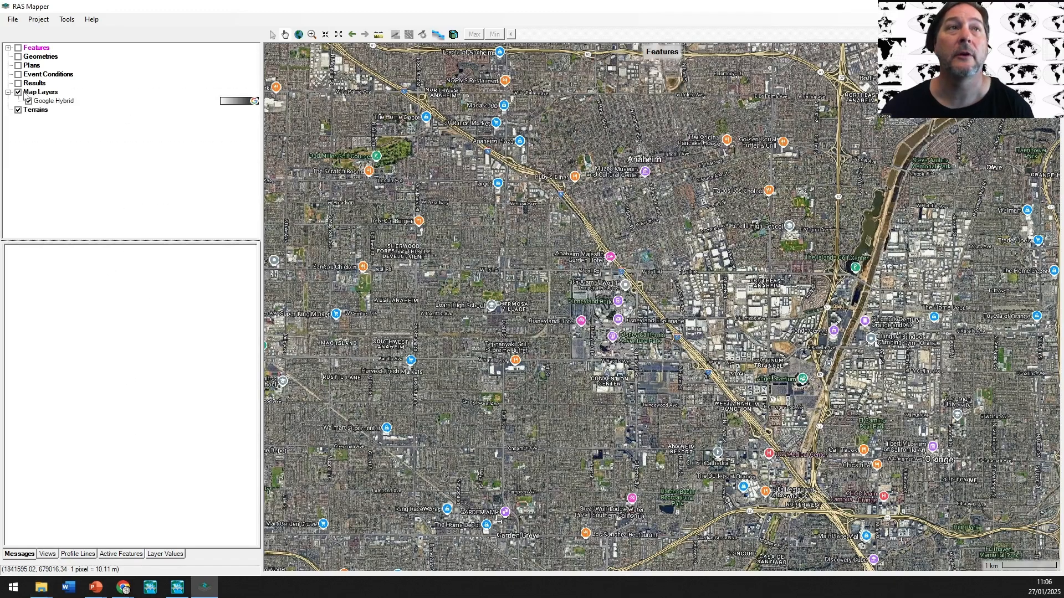
click(39, 110)
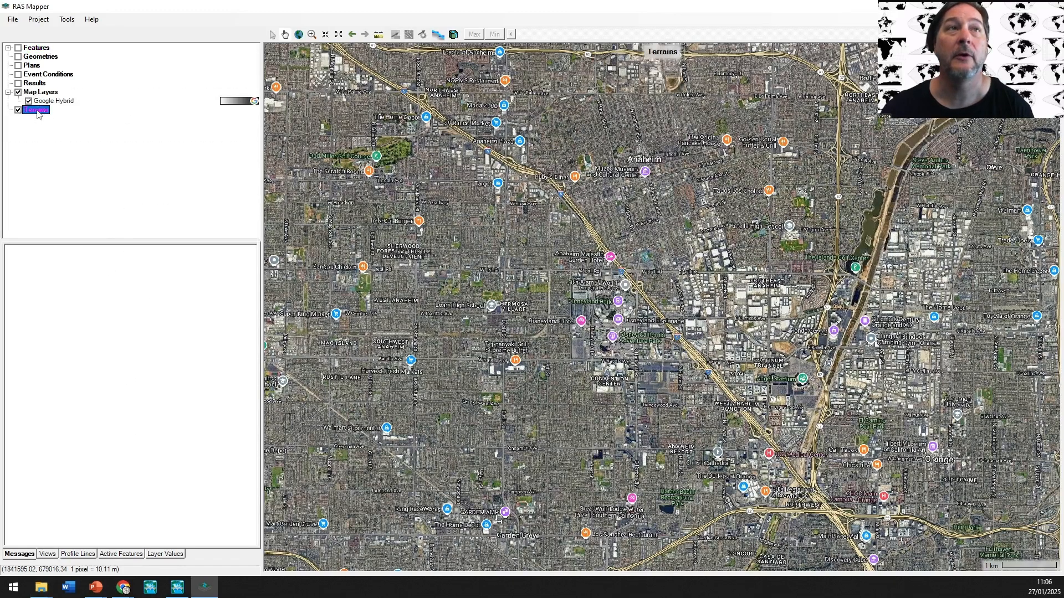
right_click(38, 112)
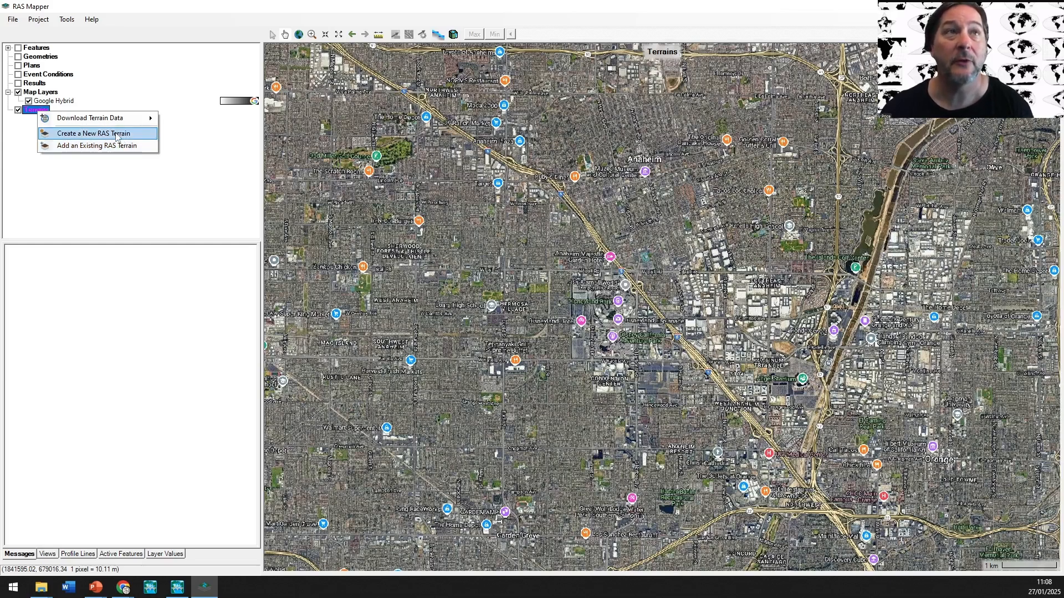
click(119, 133)
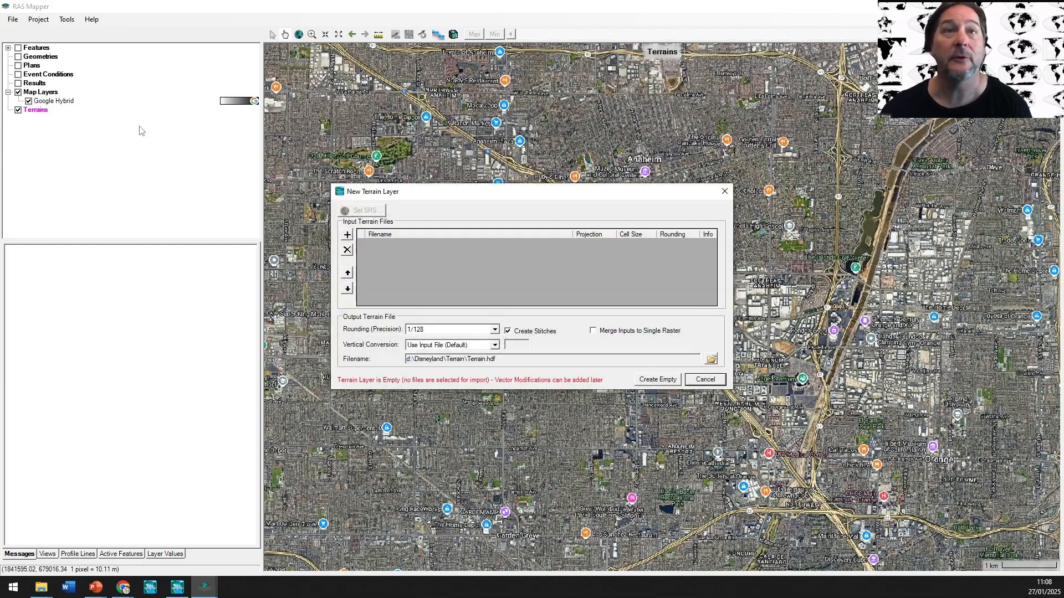
click(348, 235)
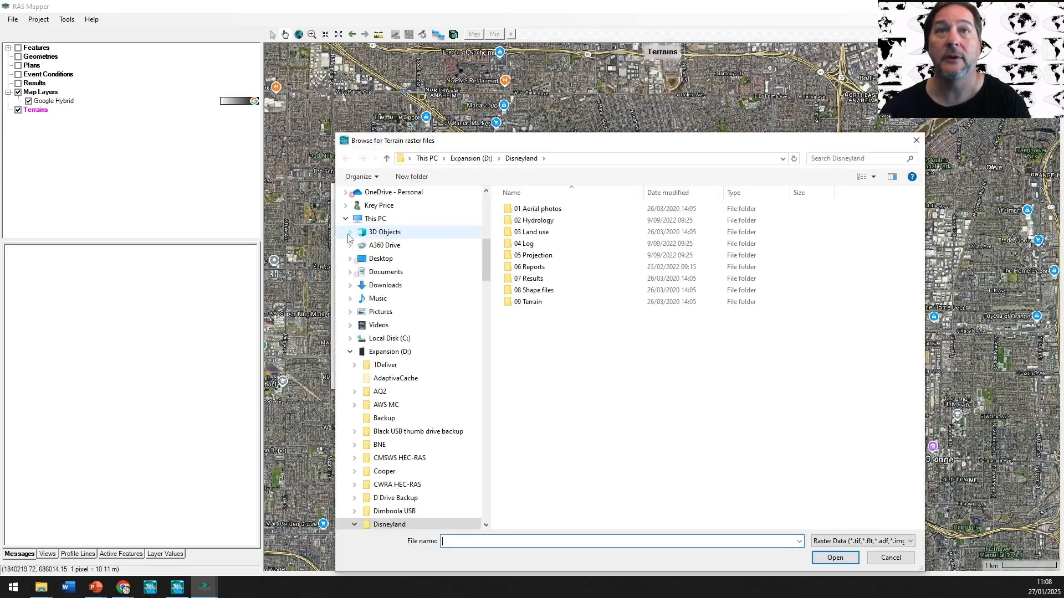
double_click(527, 301)
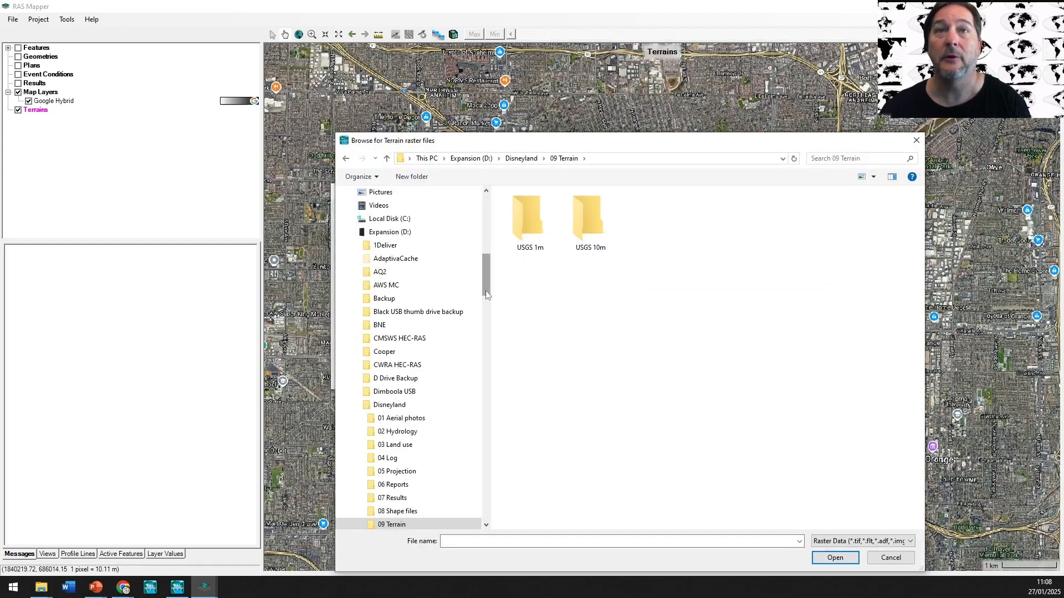
click(596, 230)
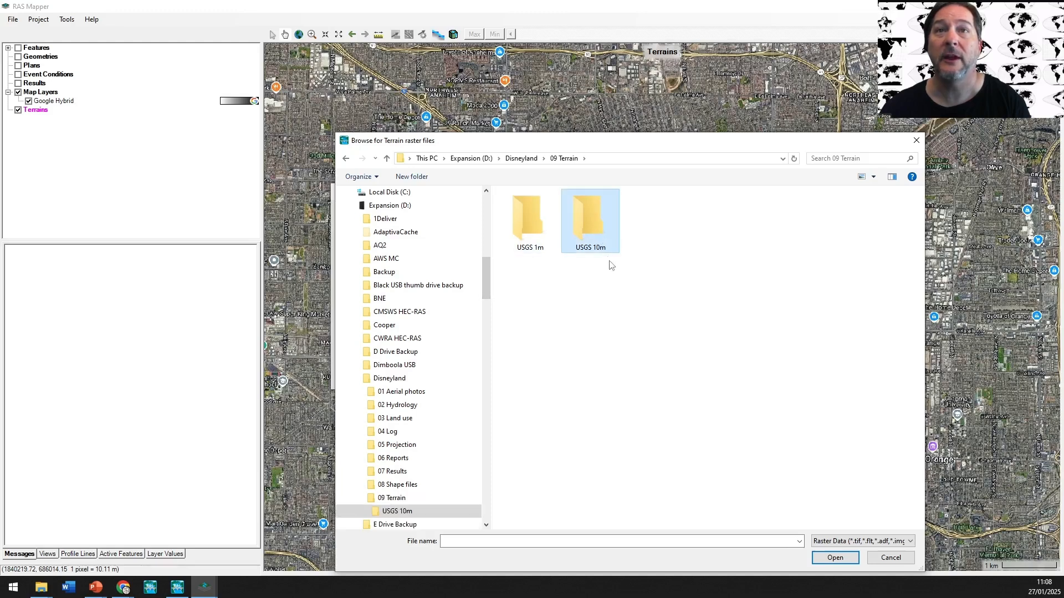
double_click(596, 230)
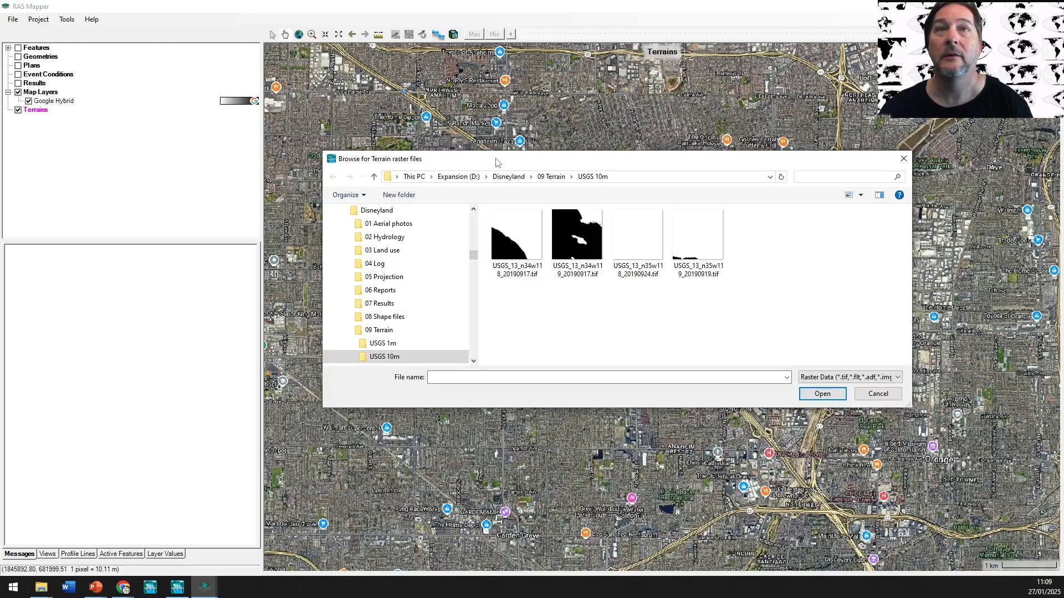
drag(480, 331, 696, 230)
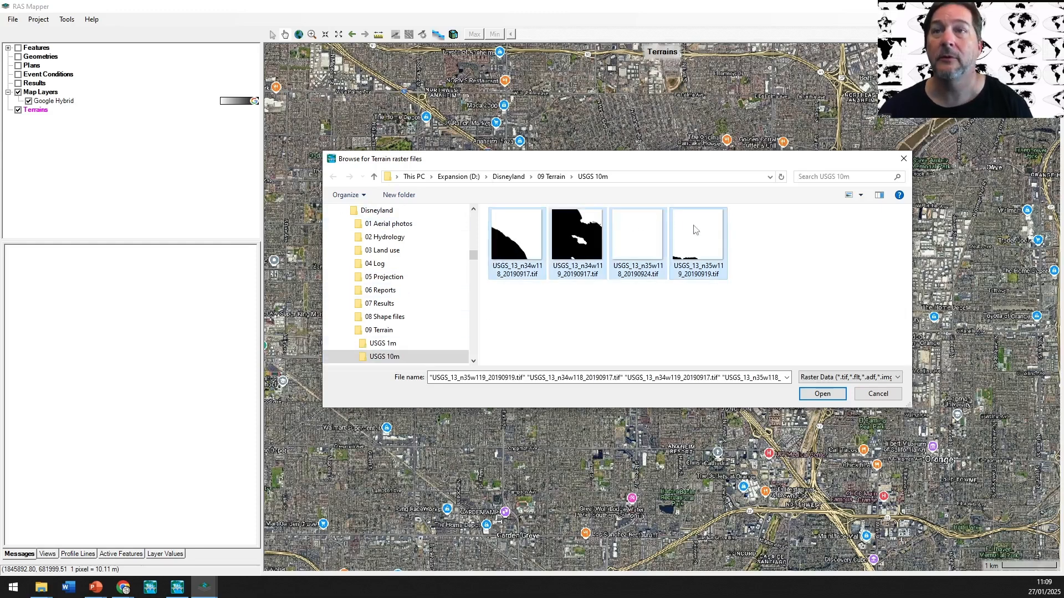
click(823, 394)
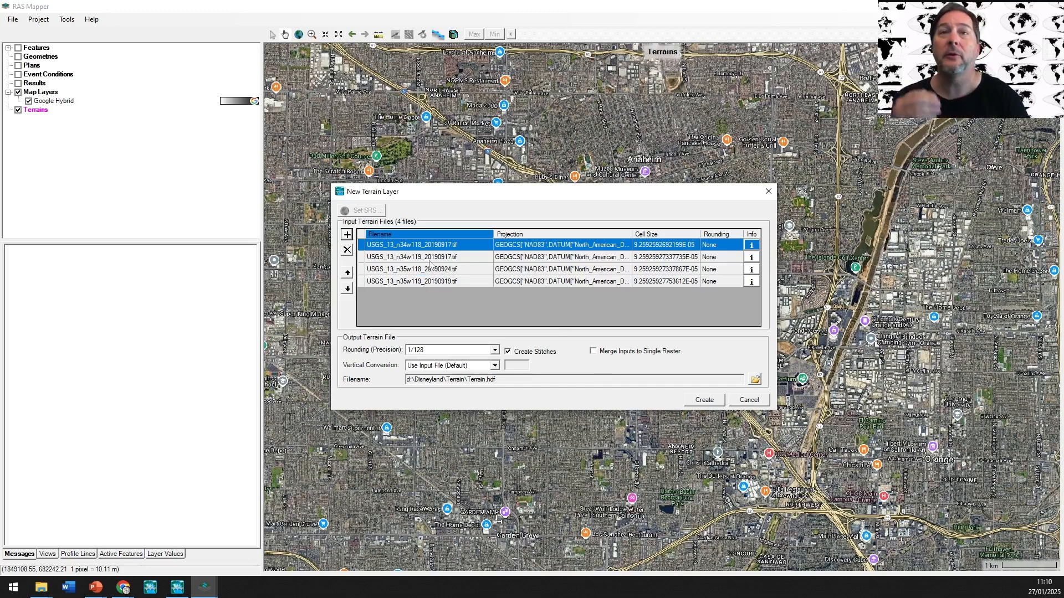
- Enable merging the inputs to a single raster and keep the vertical conversion at Use Input File (Default)
click(593, 351)
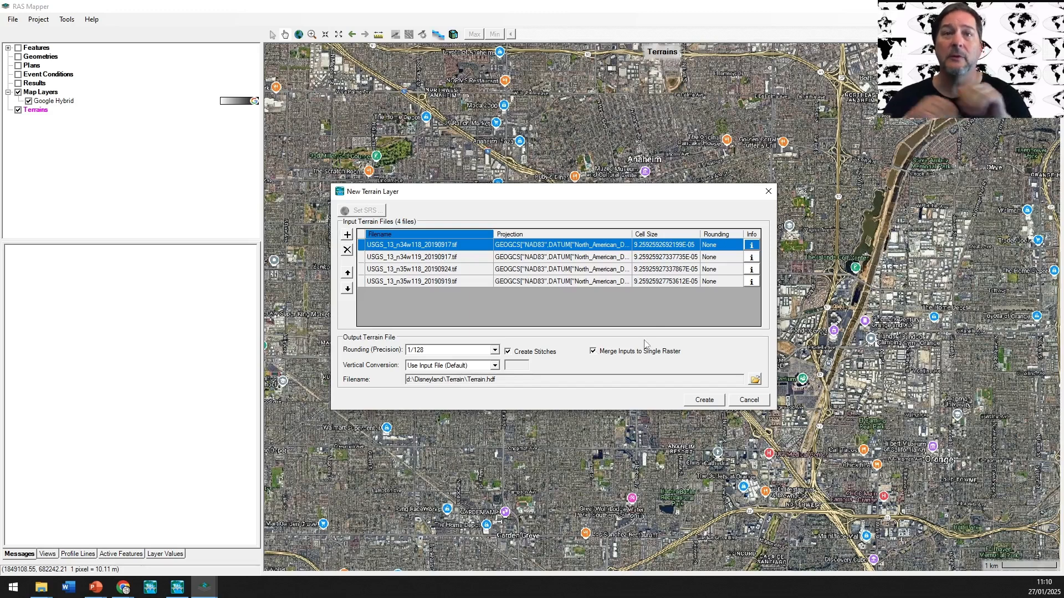
click(498, 366)
click(498, 365)
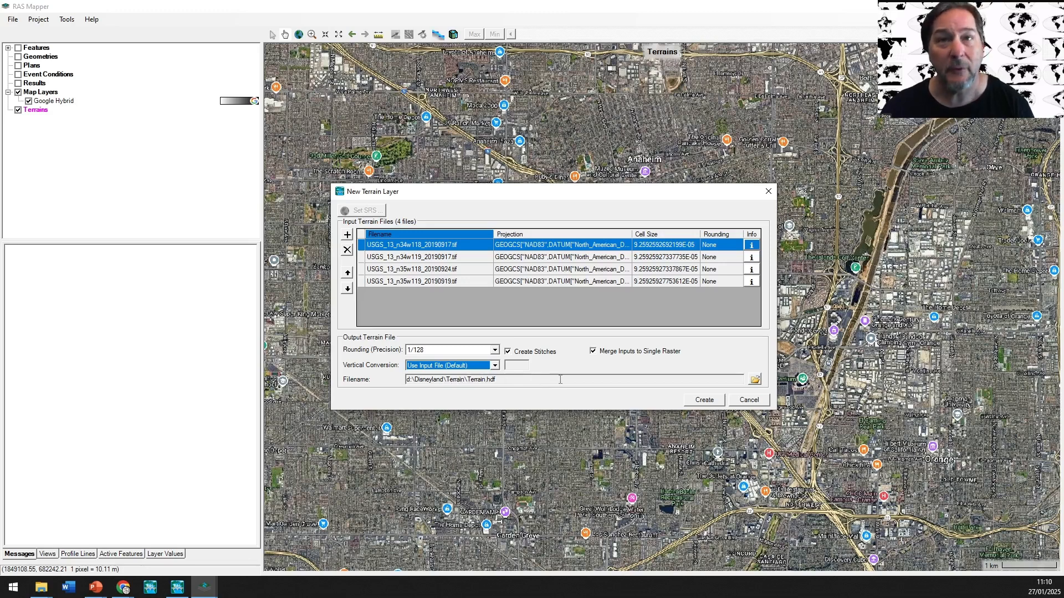
- Set the output terrain file to SoCal10m in the 09 Terrain\USGS 10m folder
click(755, 380)
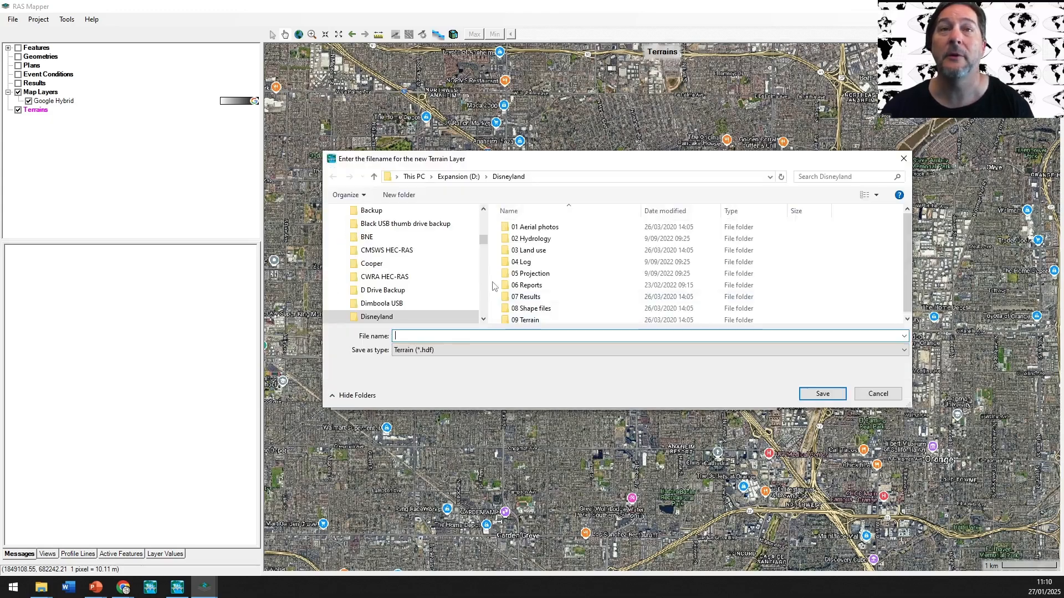
click(529, 321)
double_click(529, 321)
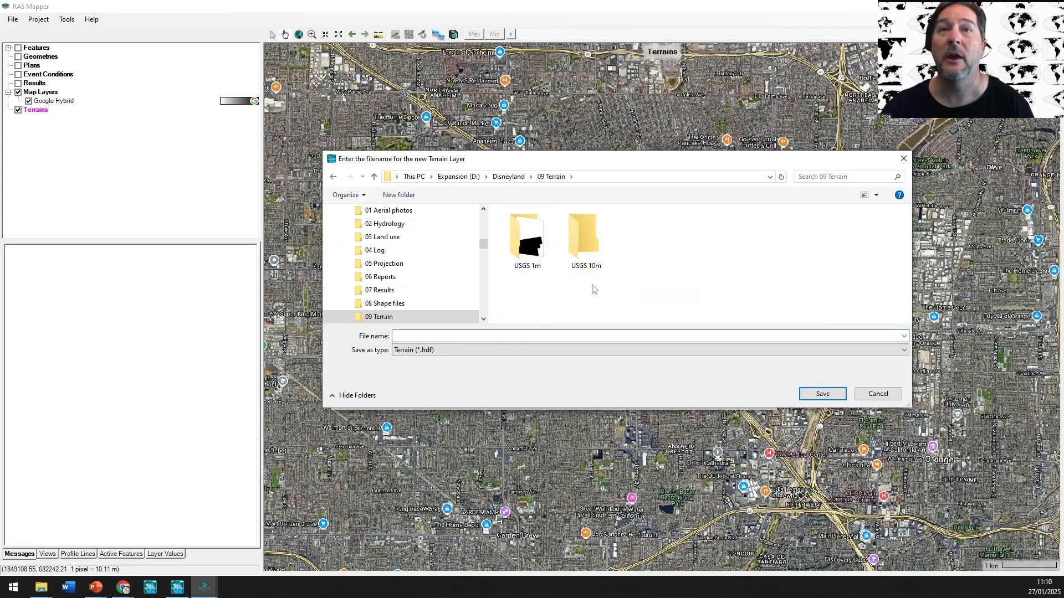
double_click(590, 250)
click(505, 334)
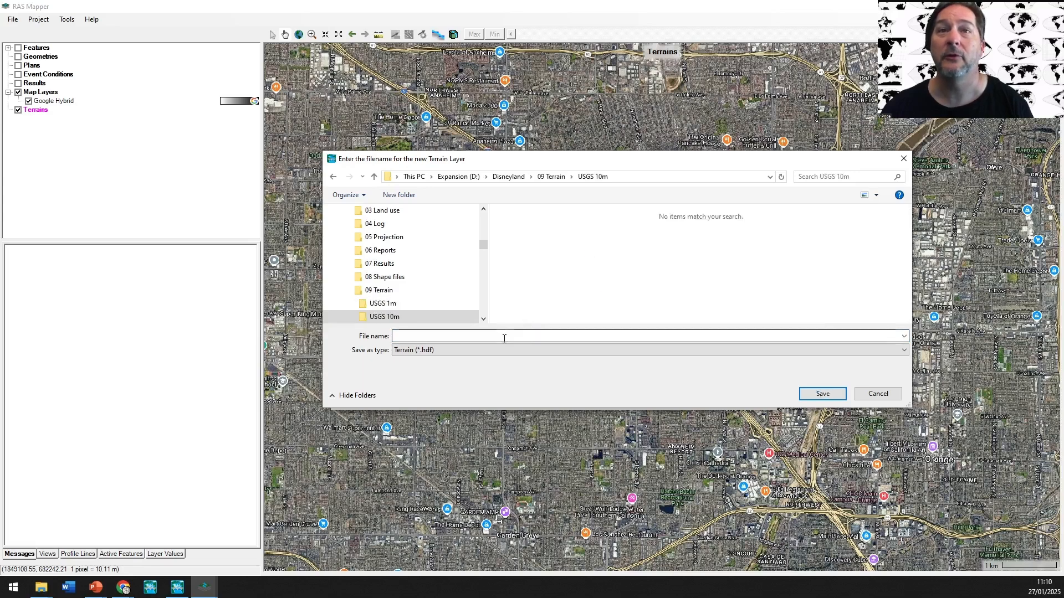
text(S)
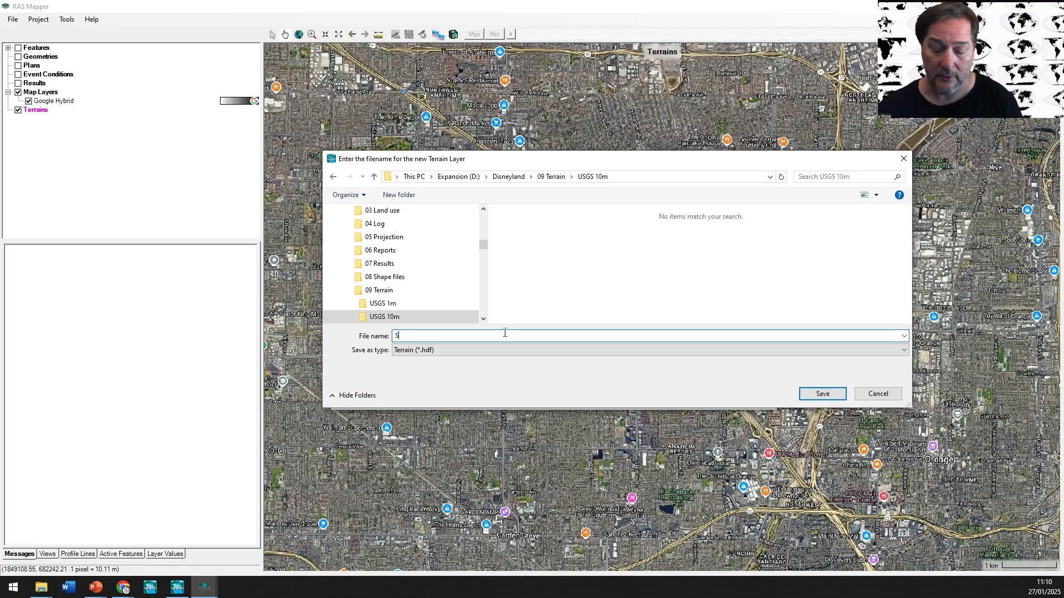
text(oCal10)
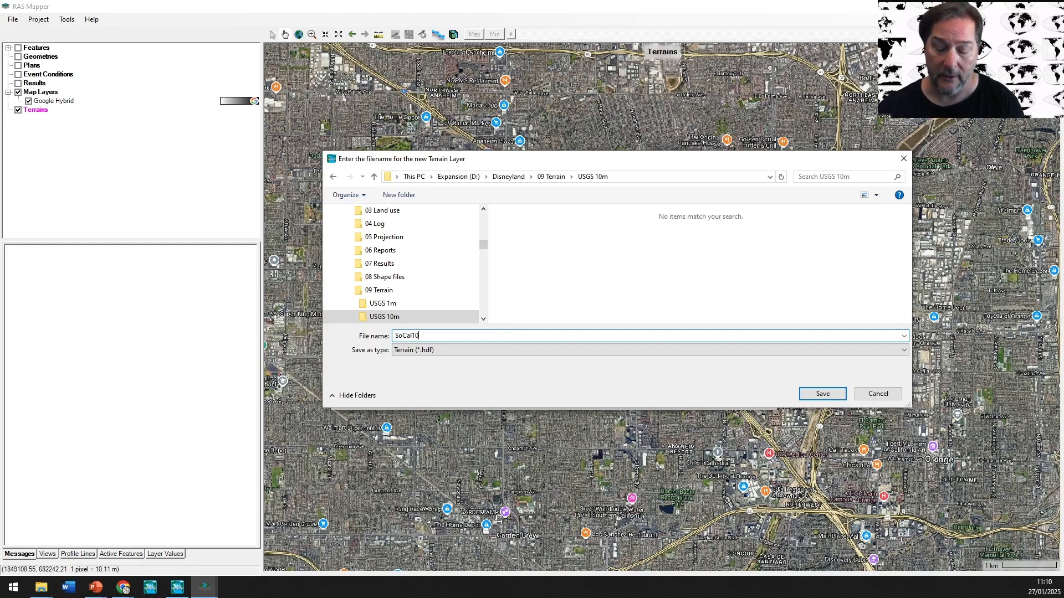
text(m)
key(Return)
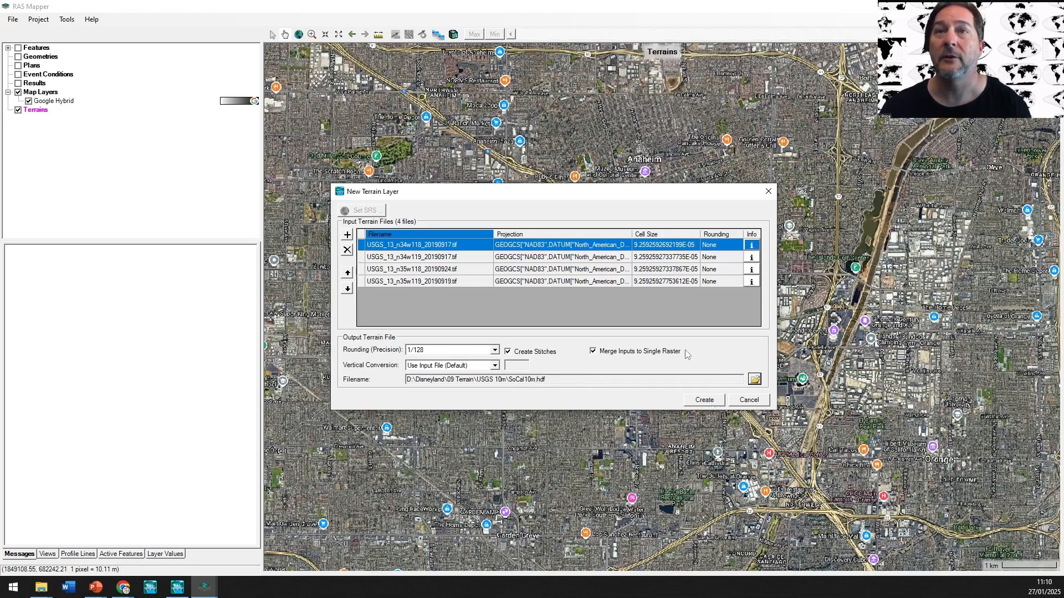
- Try to create the SoCal10m terrain, examine the processing log and close it
click(704, 400)
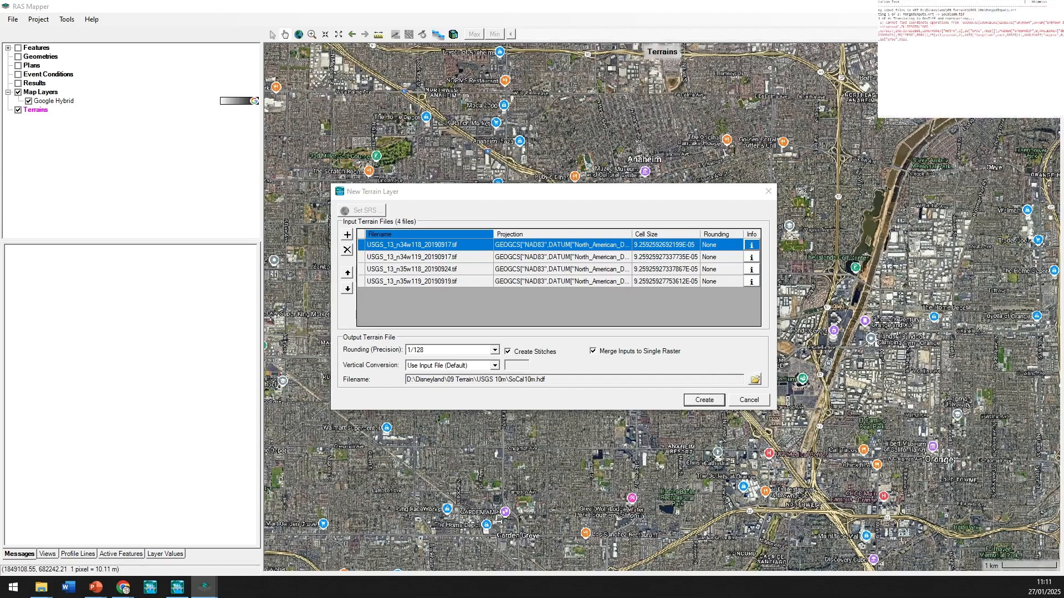
drag(0, 192, 622, 218)
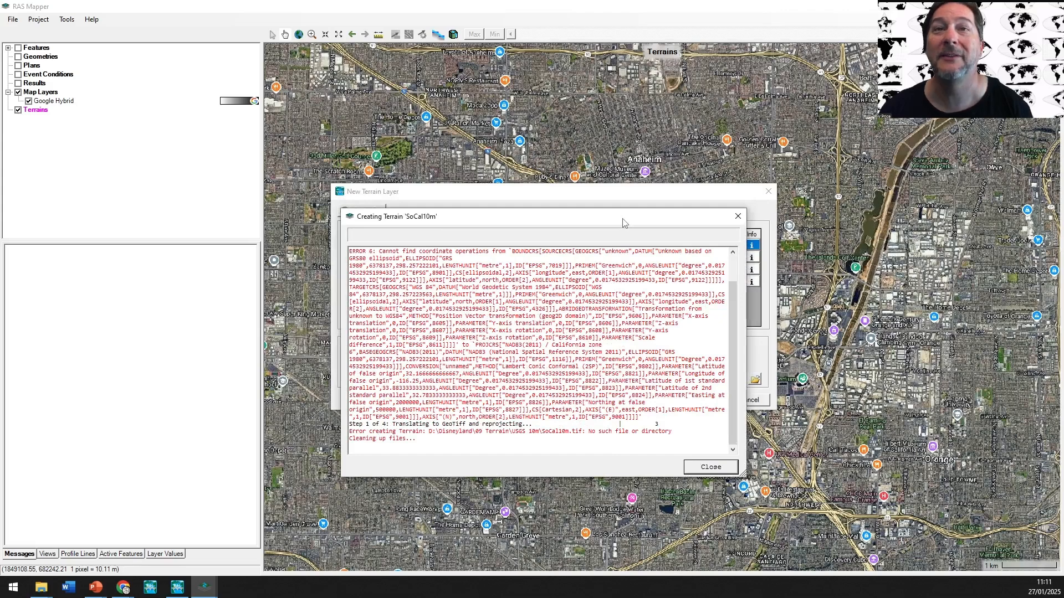
drag(622, 223, 385, 271)
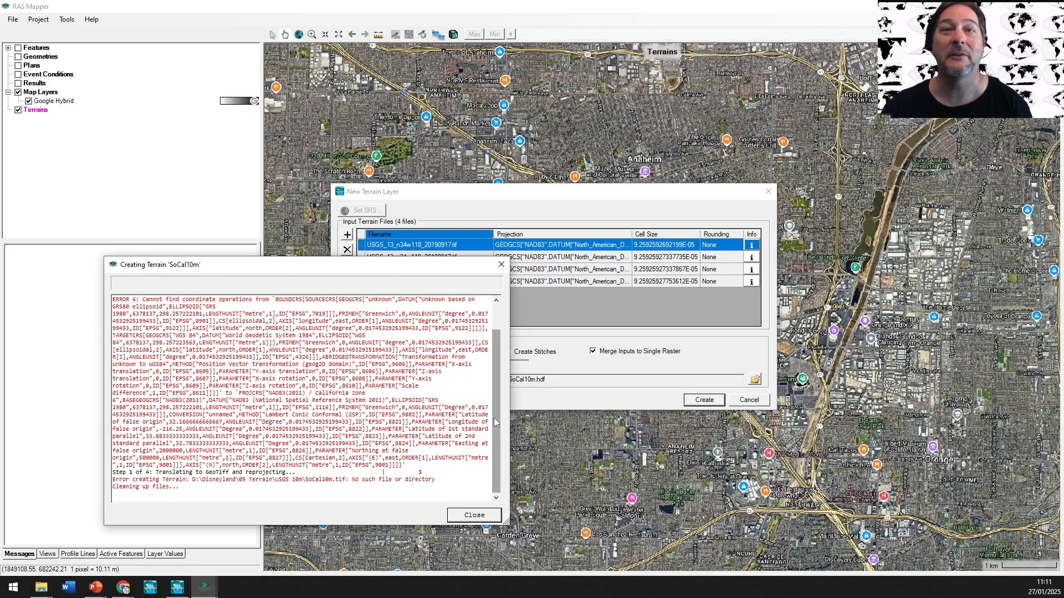
scroll(230, 357, up, 2)
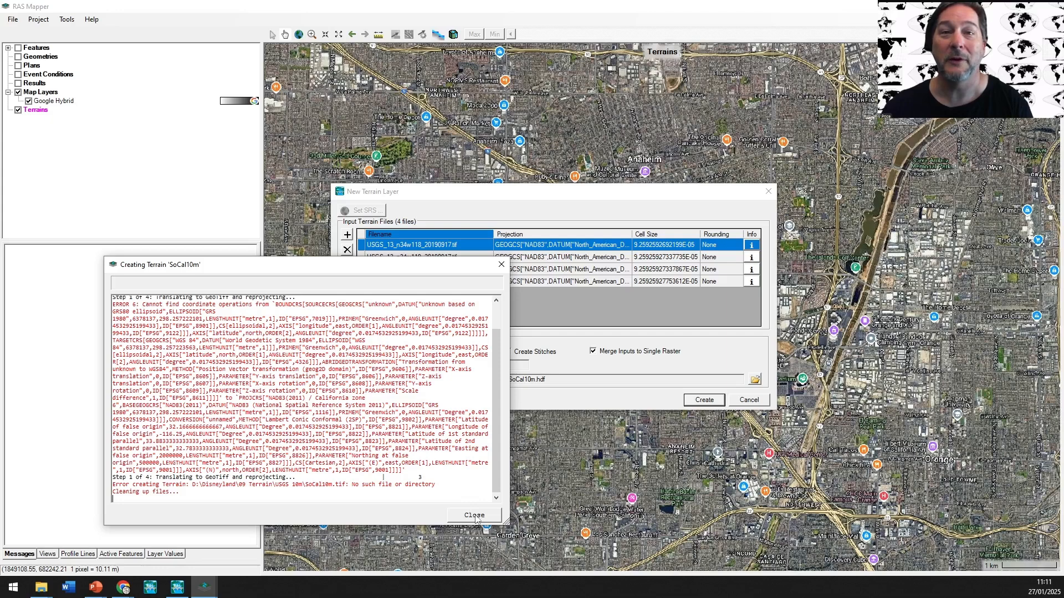
click(475, 516)
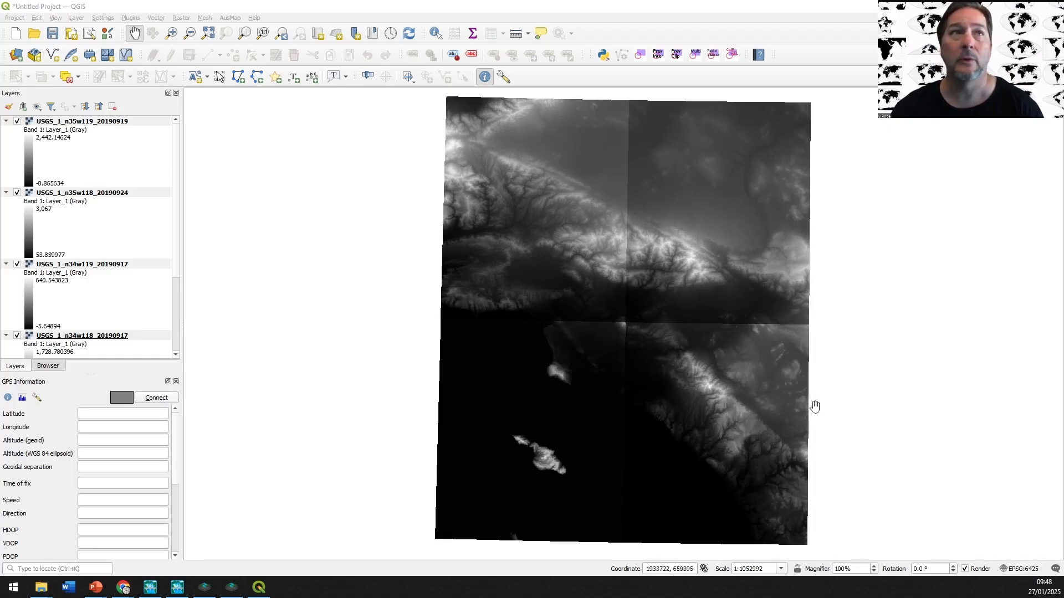
- In QGIS, open the raster export settings for the USGS_1_n35w119_20190919 layer and view the available CRS choices
key(ctrl+a)
right_click(111, 124)
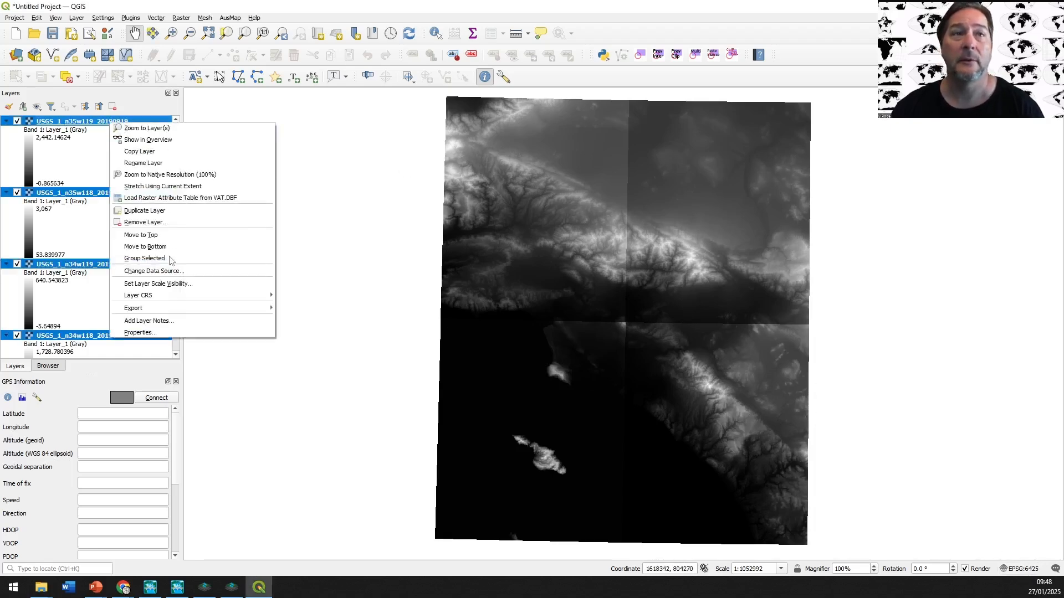
mouse_move(166, 308)
click(302, 308)
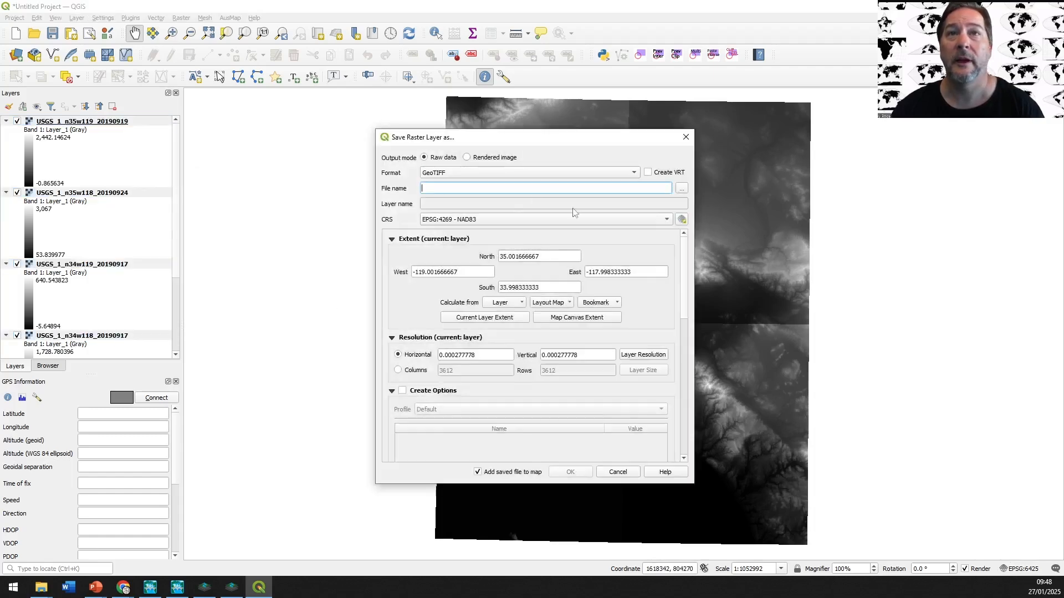
click(496, 222)
click(493, 227)
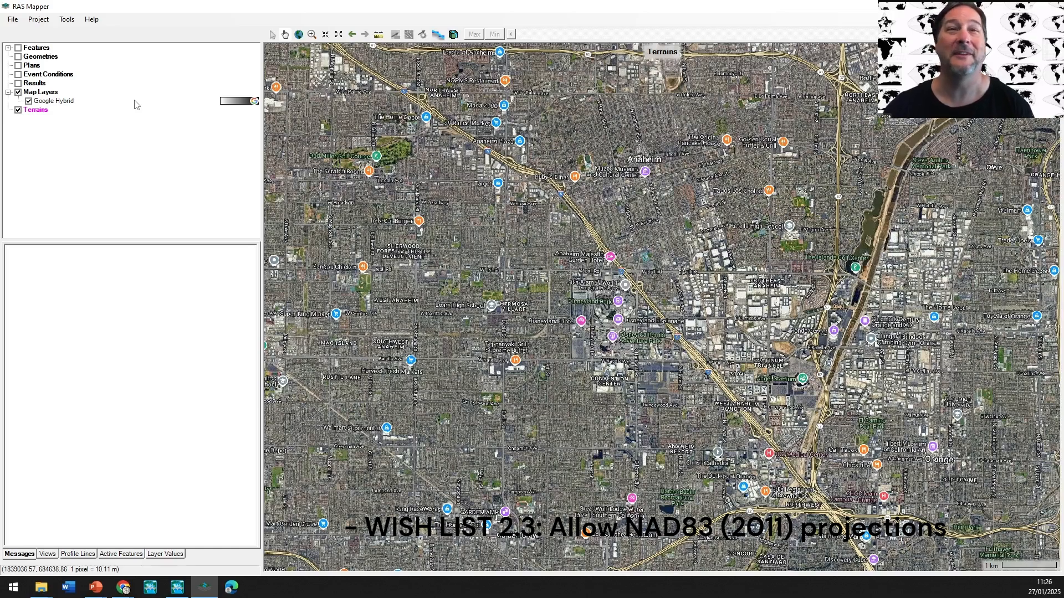
- In RAS Mapper, open the project's projection settings and follow the spatialreference.org link to find a coordinate reference system
click(35, 22)
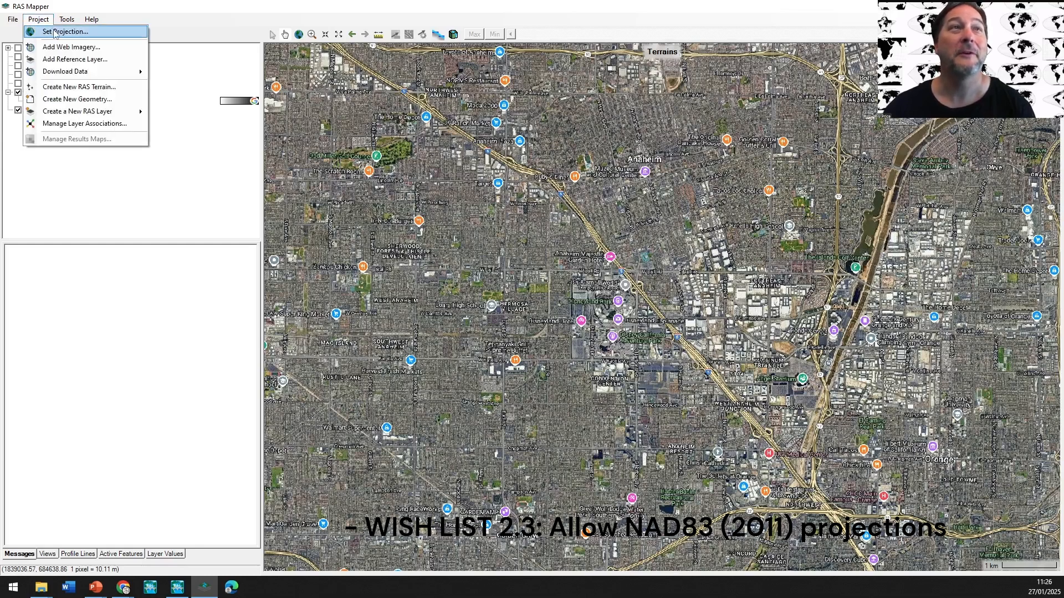
click(53, 33)
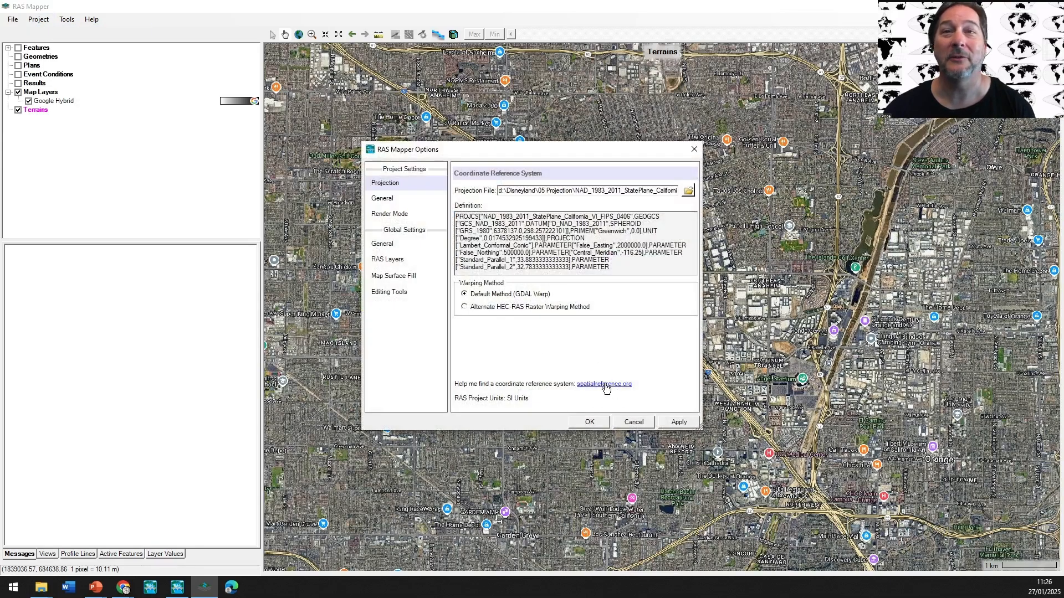
click(605, 386)
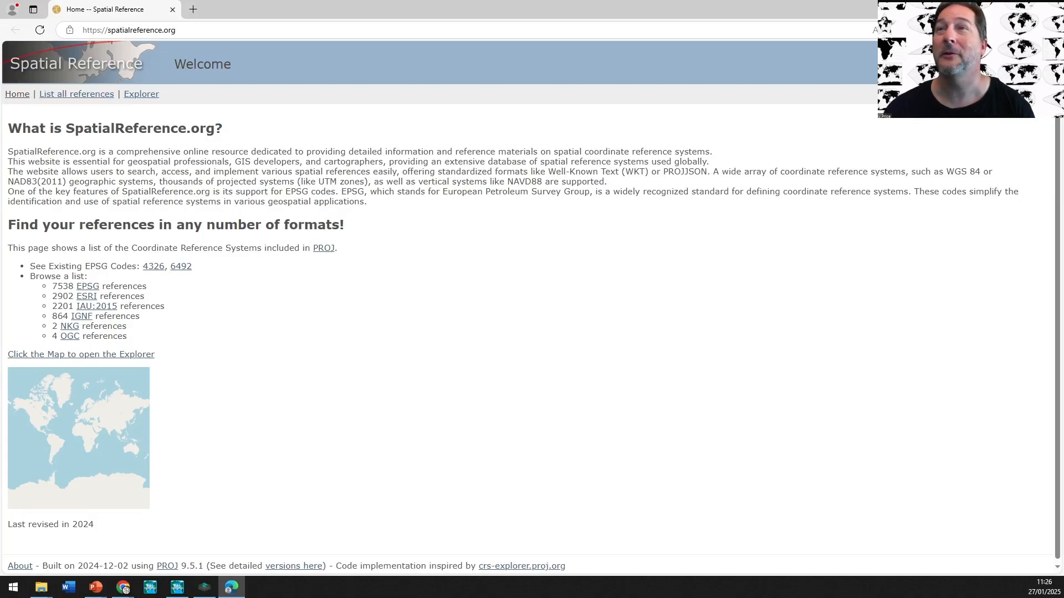
- Search the spatial references for California and save the EPSG:3499 NAD83(NSRS2007) / California zone 6 .prj file in 05 Projection
click(969, 94)
click(914, 125)
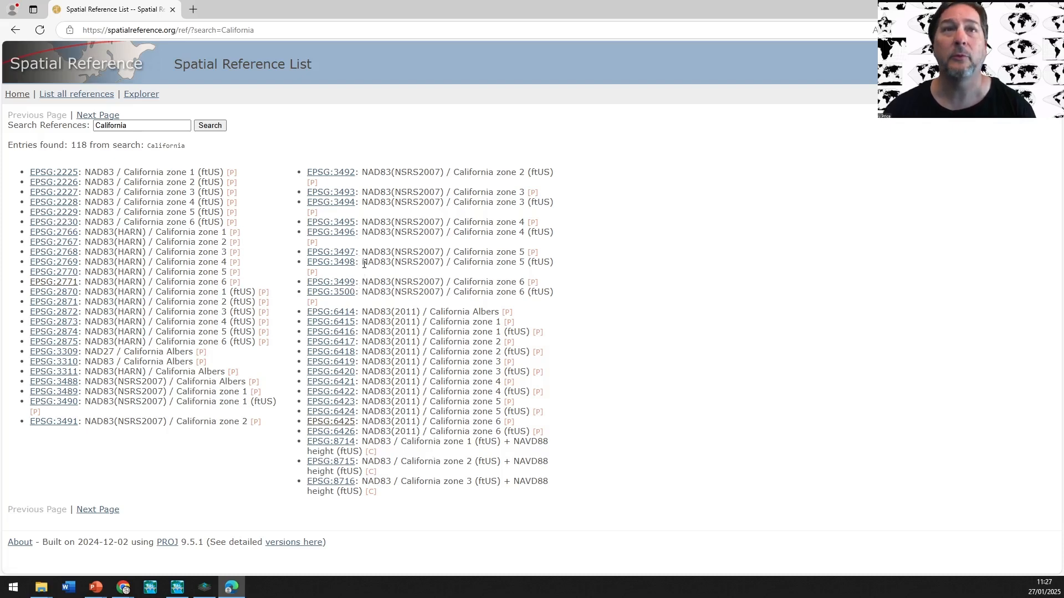
click(331, 283)
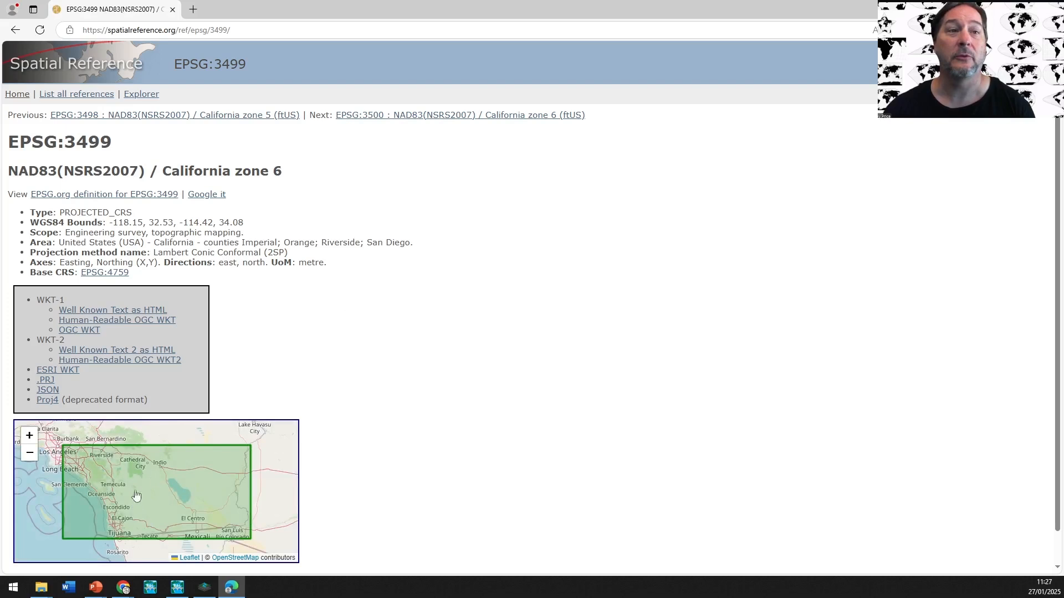
click(51, 382)
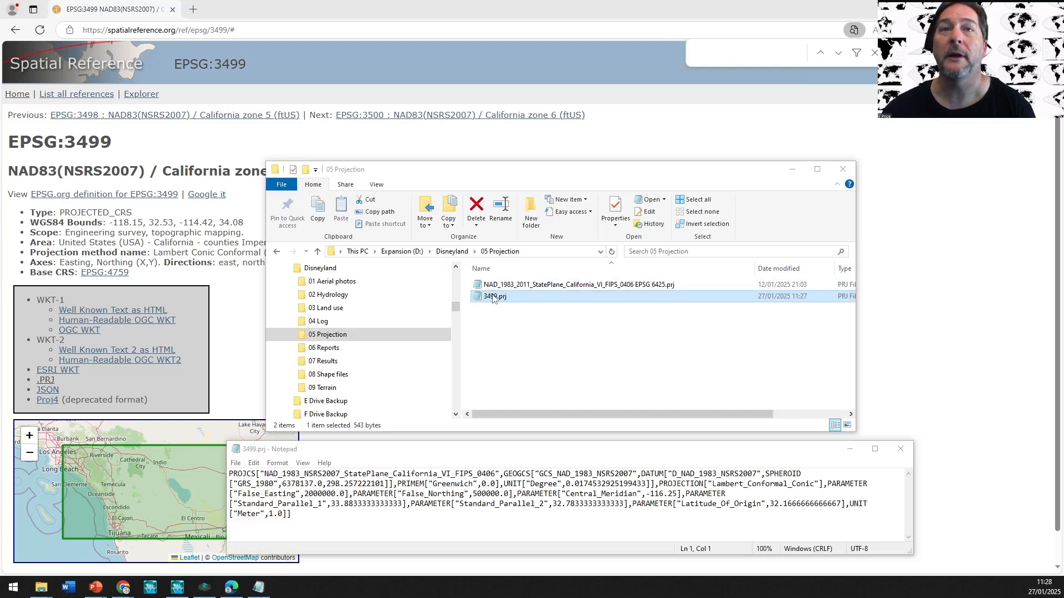
- Copy the projection name from the 3499.prj text and rename that file NAD_1983_NSRS2007_StatePlane_California_VI_FIPS_0406 EPSG 3499.prj
click(290, 484)
click(265, 474)
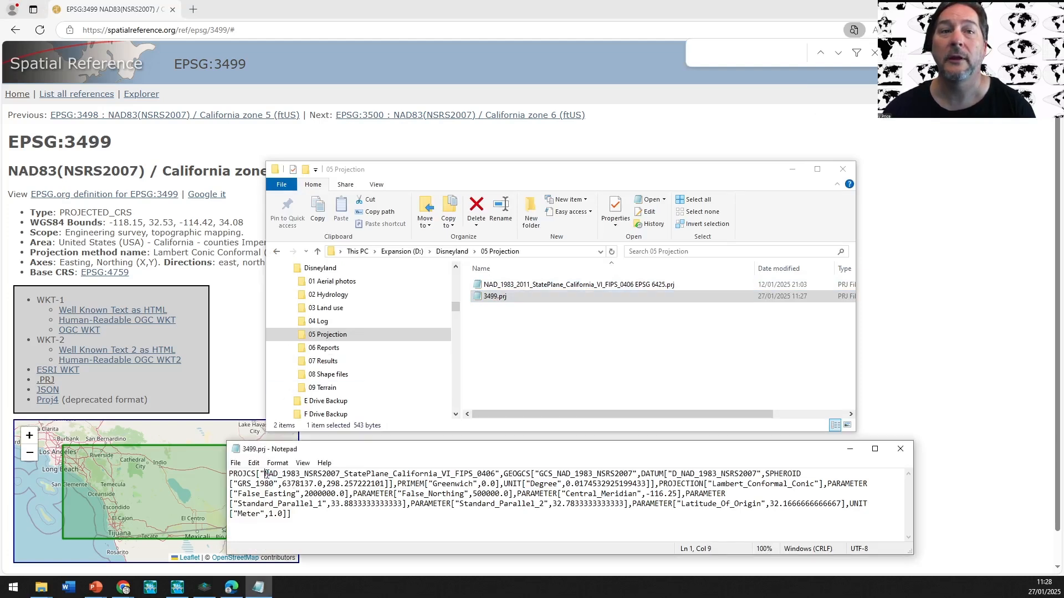
drag(275, 475, 492, 475)
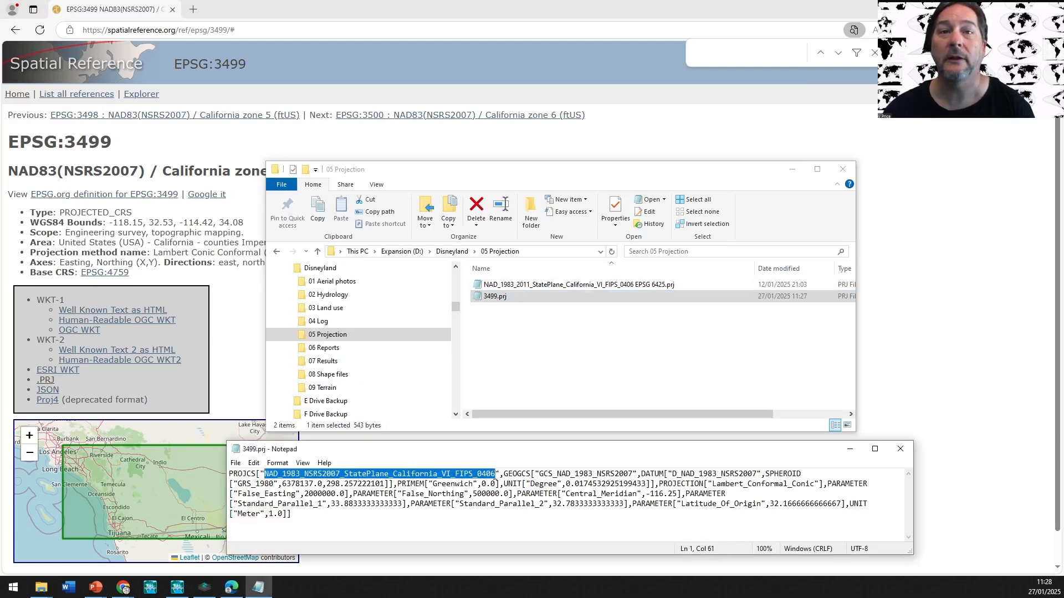
click(501, 296)
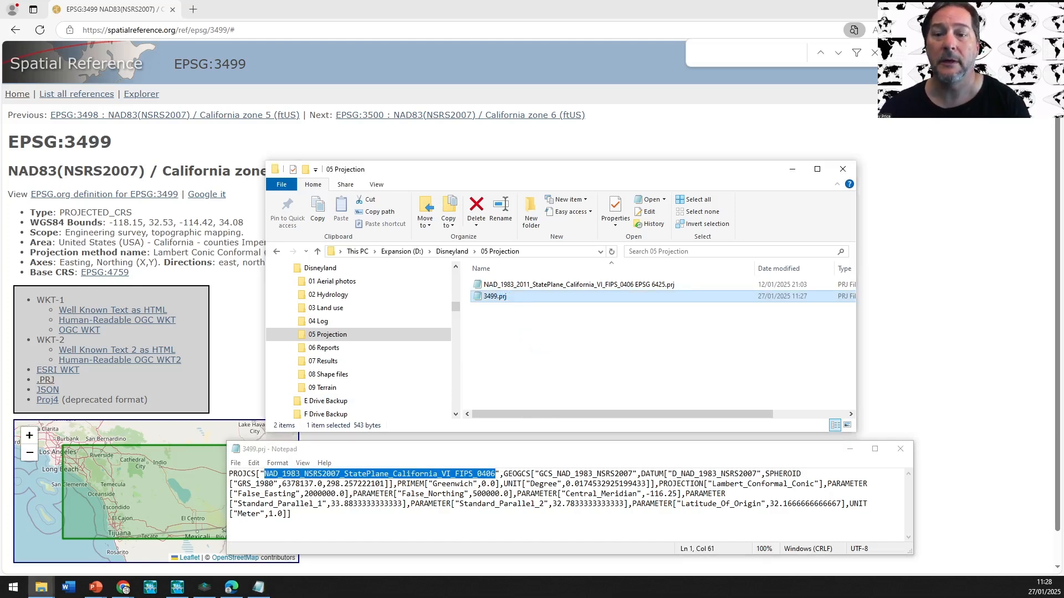
click(561, 547)
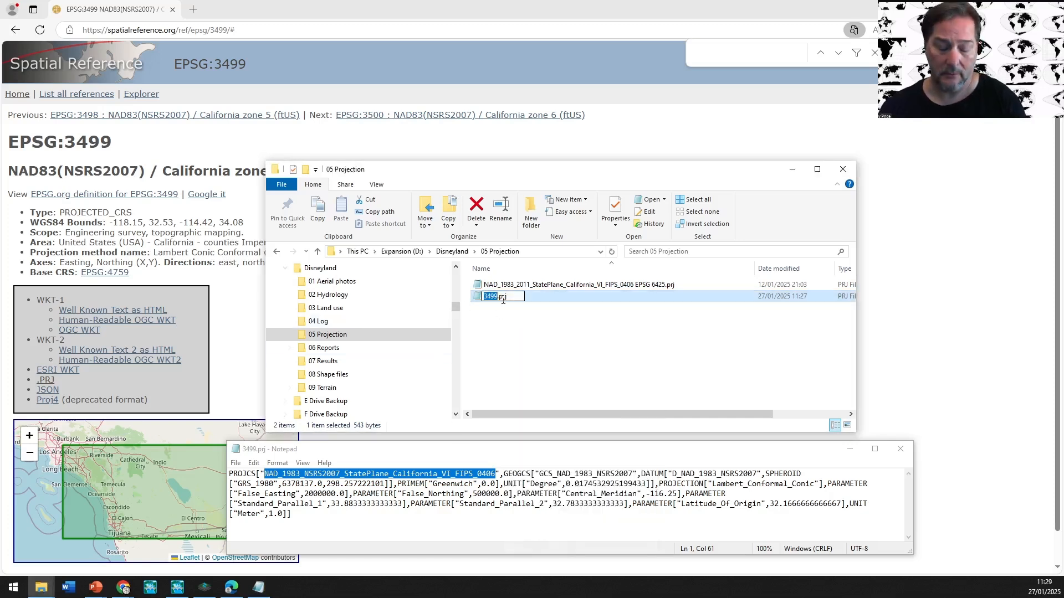
text(NAD_1983_NSRS2007_StatePlane_California_VI_FIPS_0406)
text(EPSG)
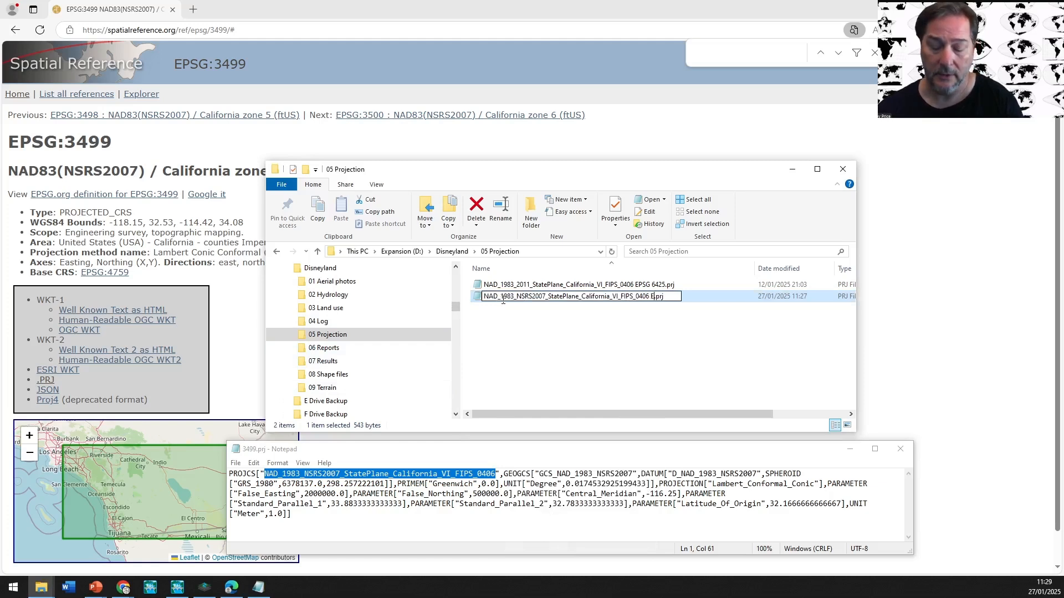
text( 3499)
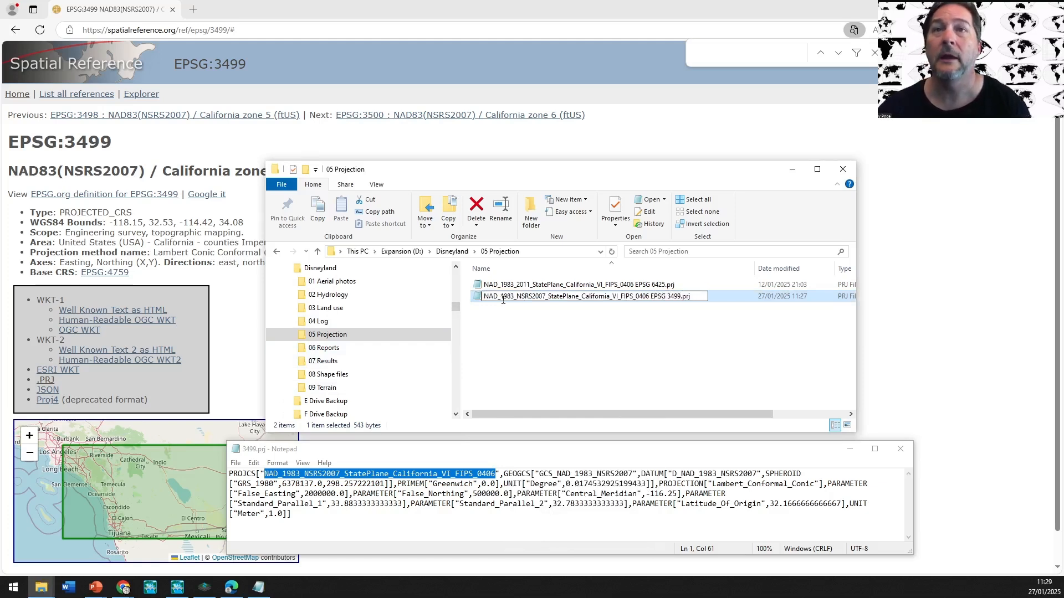
key(Return)
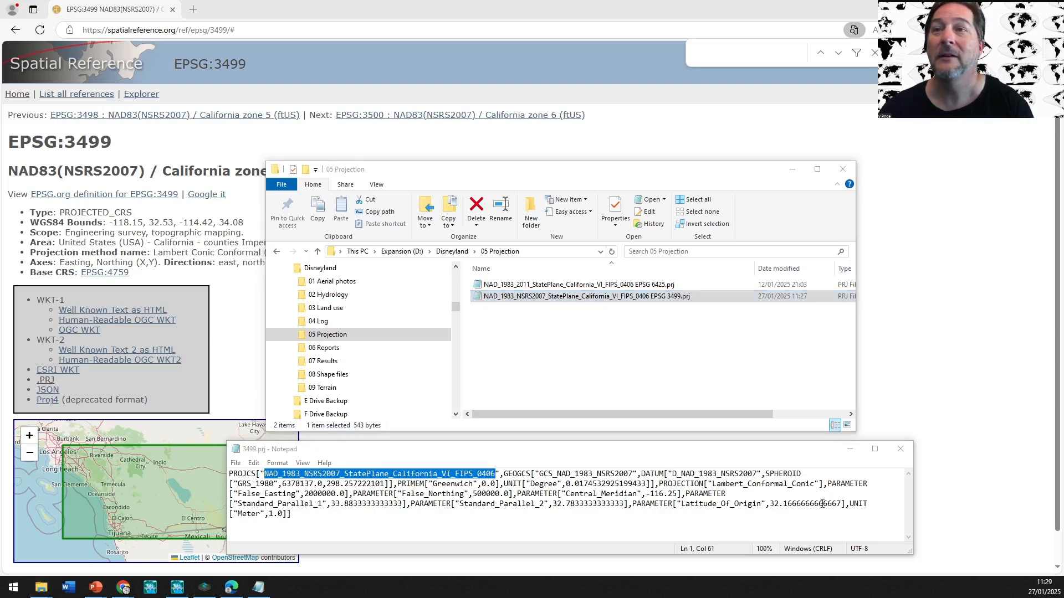
click(900, 449)
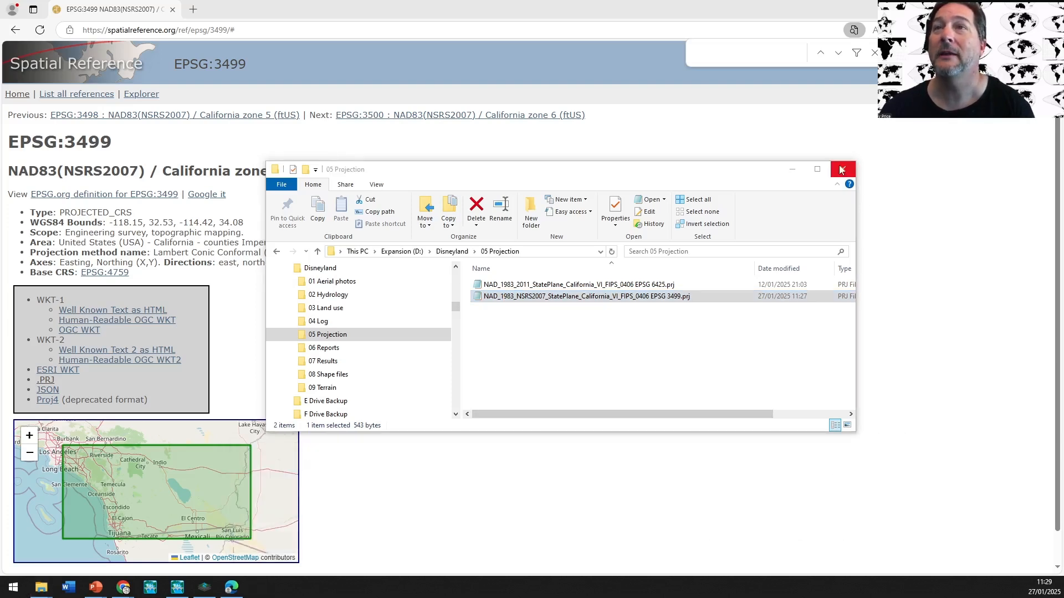
- Return to RAS Mapper and set the project's projection file to NAD_1983_NSRS2007_StatePlane_California_VI_FIPS_0406 EPSG 3499.prj
drag(666, 173, 666, 597)
click(1050, 9)
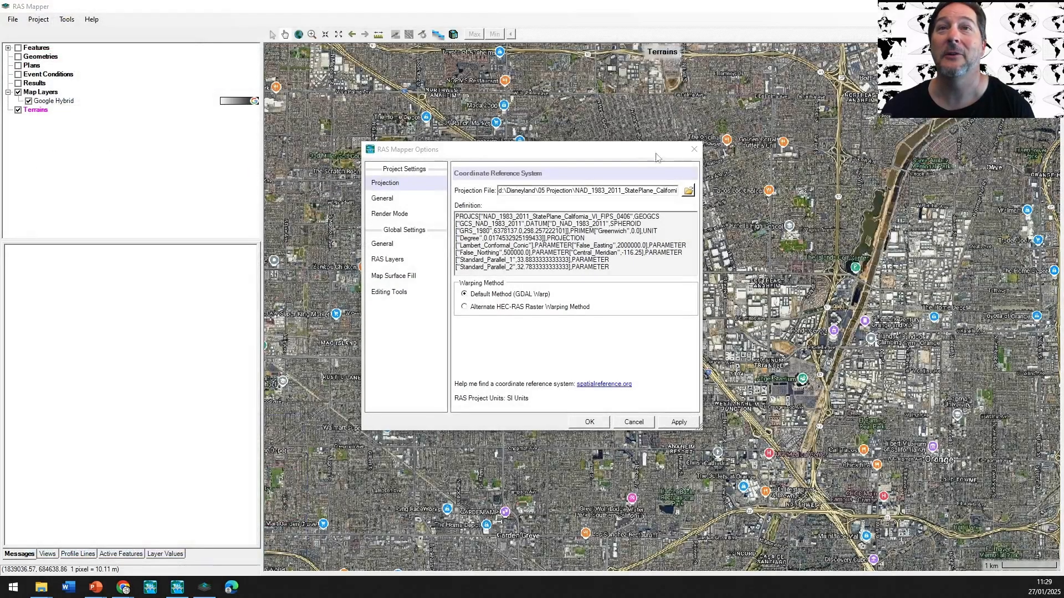
click(688, 190)
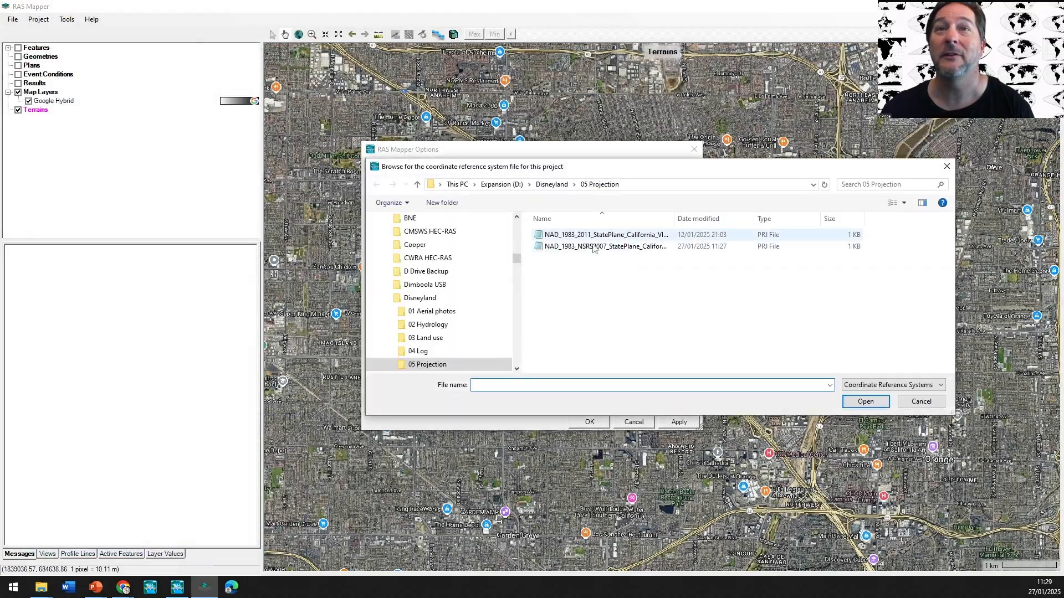
drag(675, 219, 812, 218)
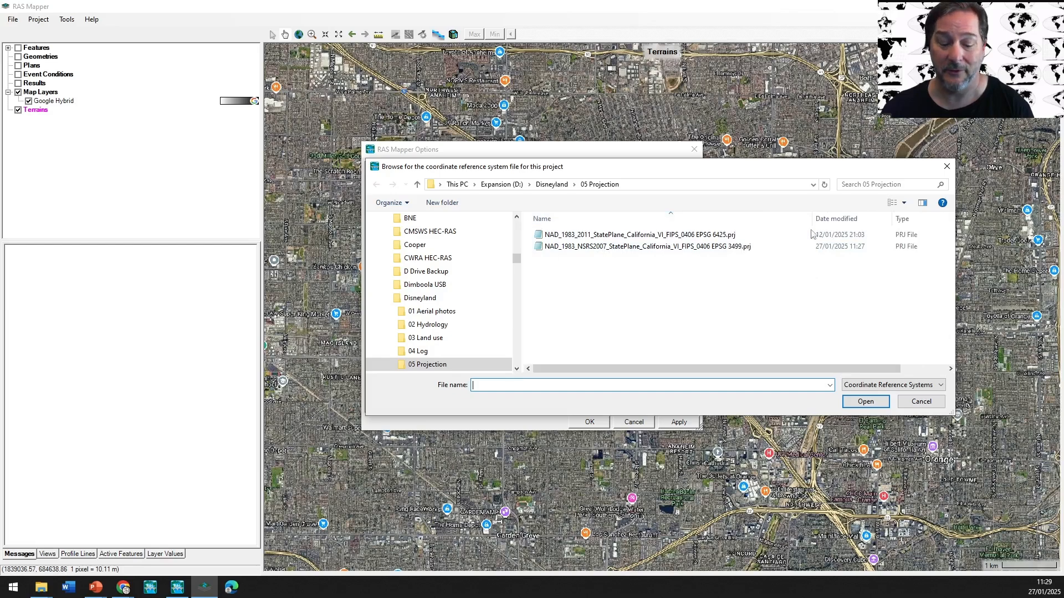
click(701, 246)
click(865, 401)
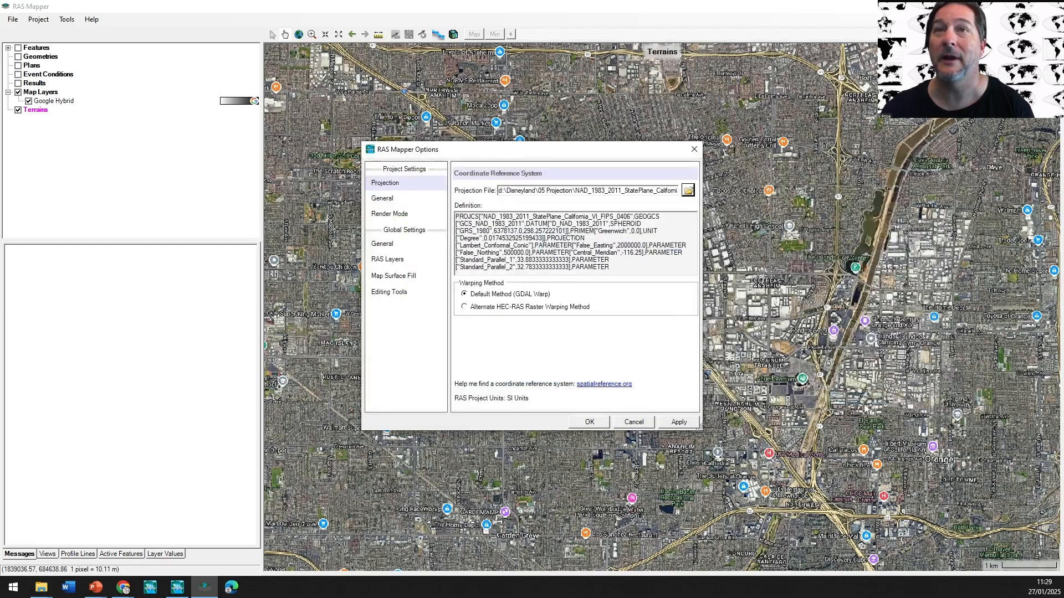
click(589, 422)
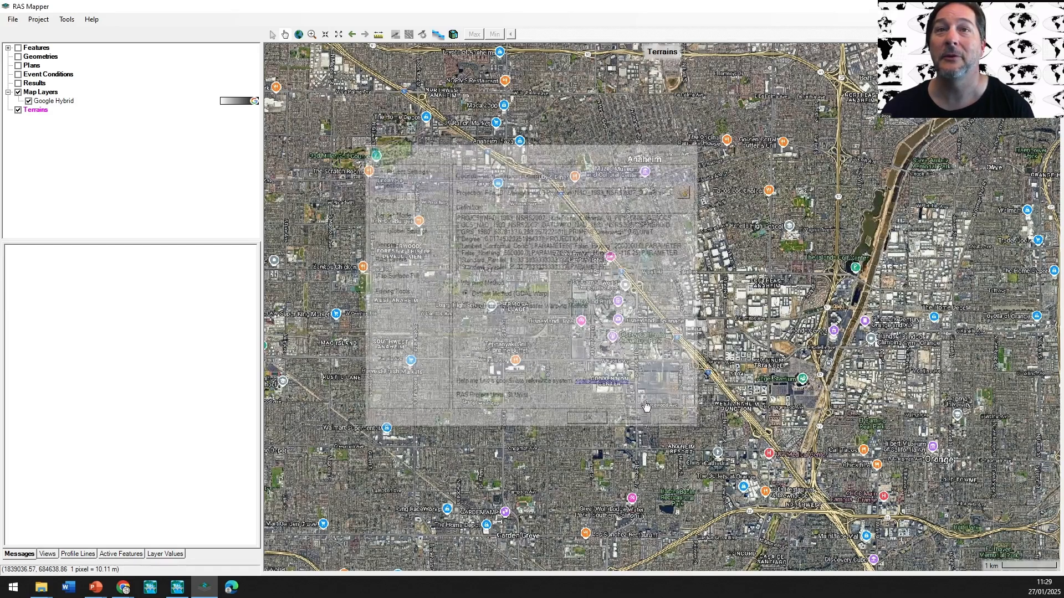
- Start a new RAS terrain layer and add all four USGS_13 rasters from the USGS 10m folder as inputs
right_click(41, 111)
click(94, 132)
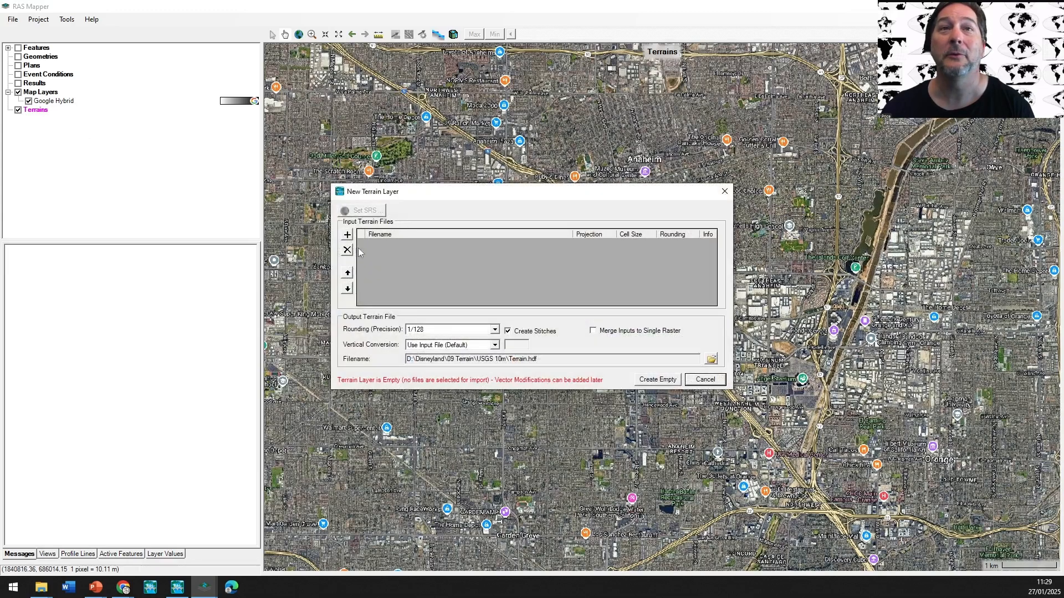
click(347, 236)
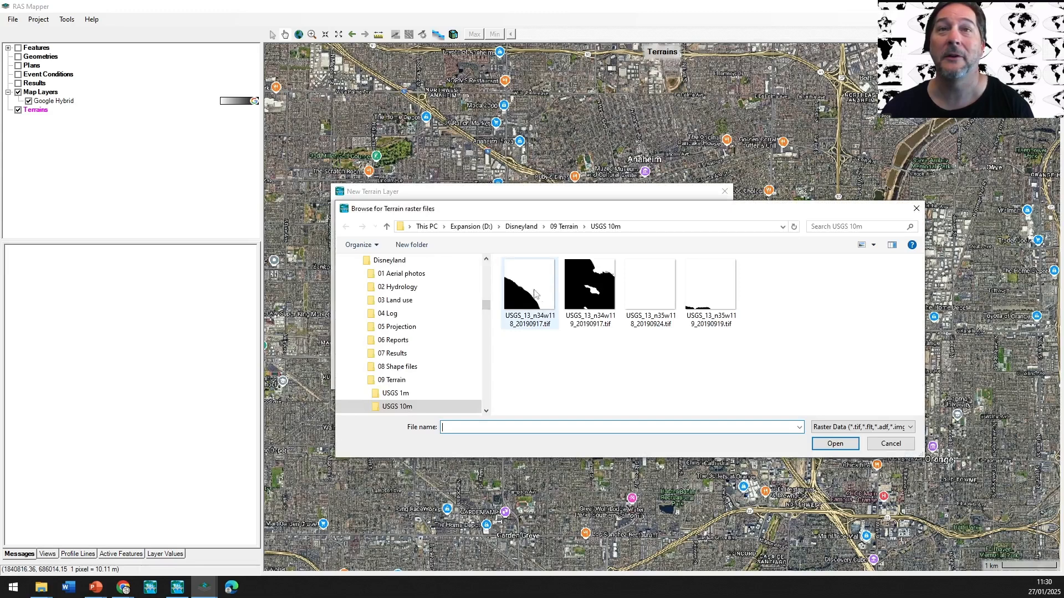
click(543, 300)
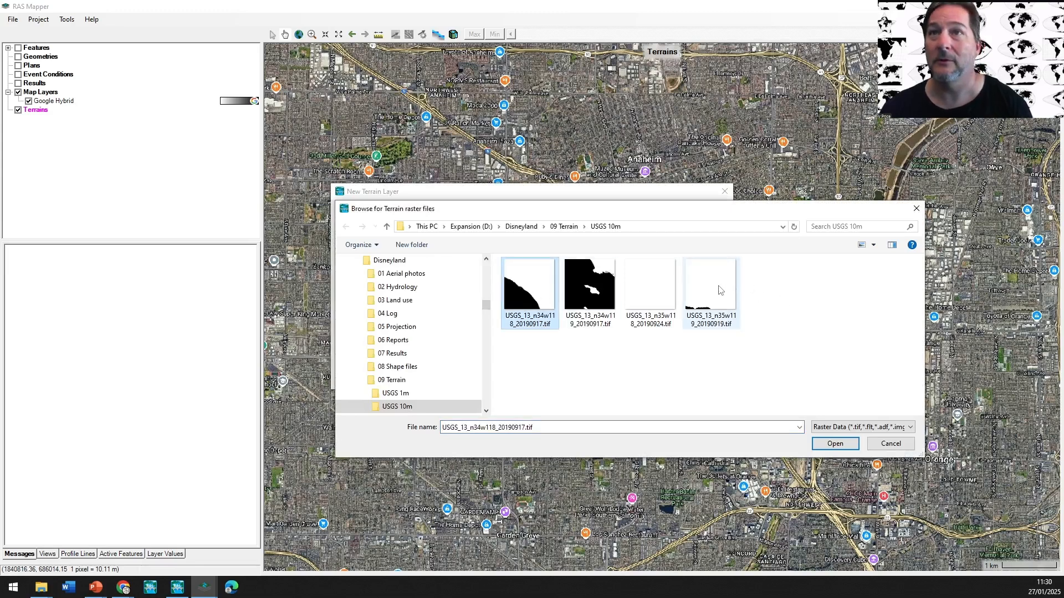
shift+click(718, 290)
click(831, 442)
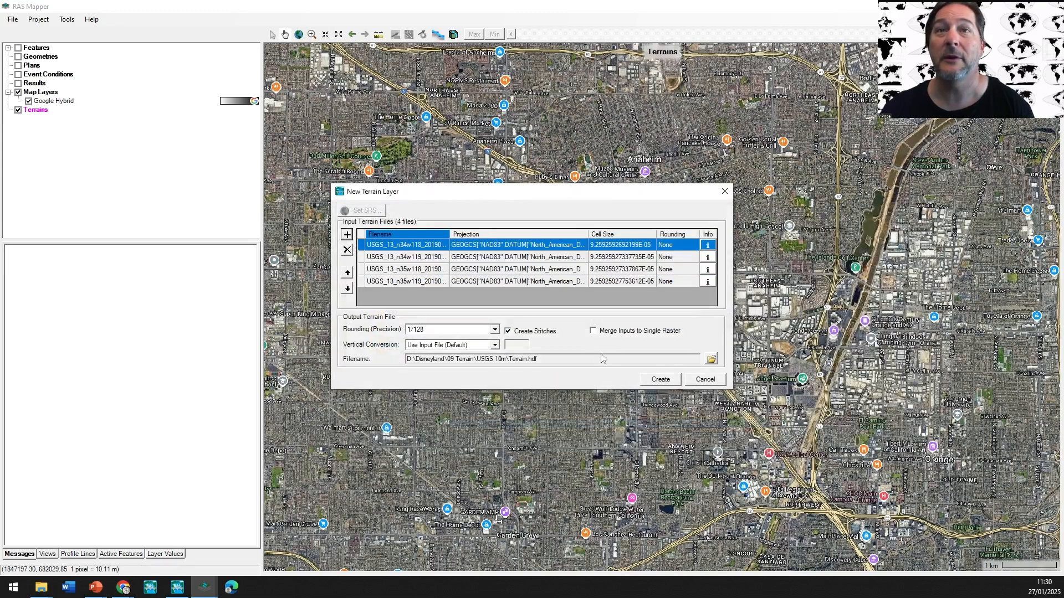
- Merge the inputs to a single raster and create the terrain as SoCal 10m DEM in the USGS 10m folder
click(599, 330)
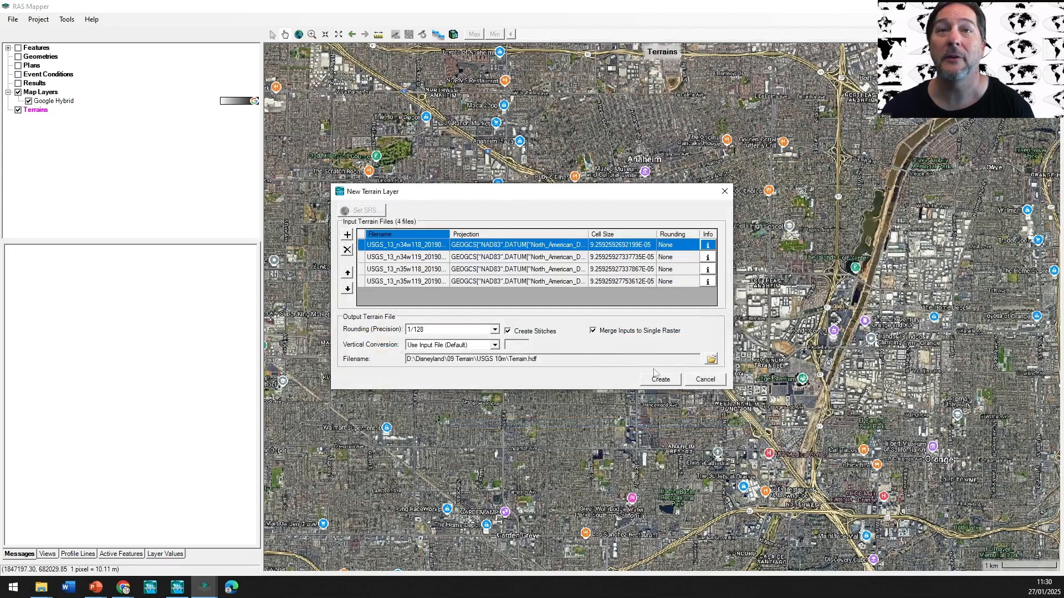
click(711, 359)
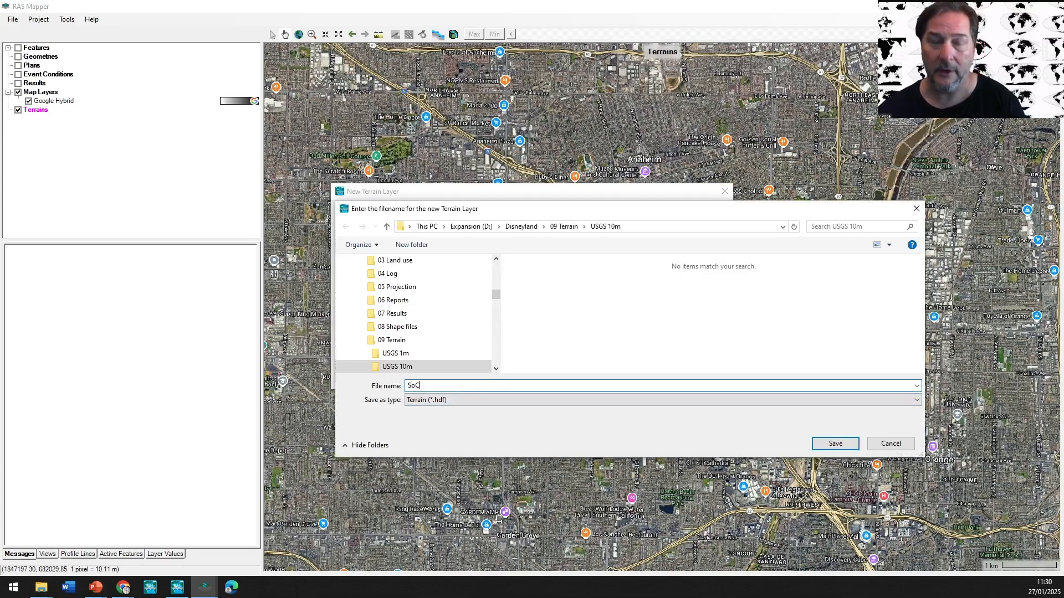
text(SoCal 10m DEM)
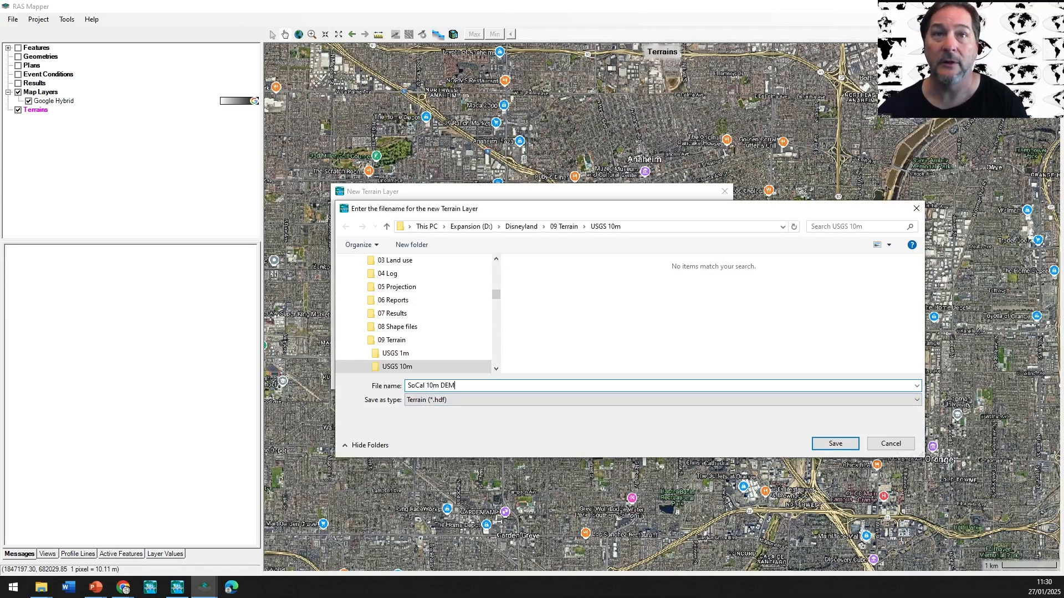
key(Return)
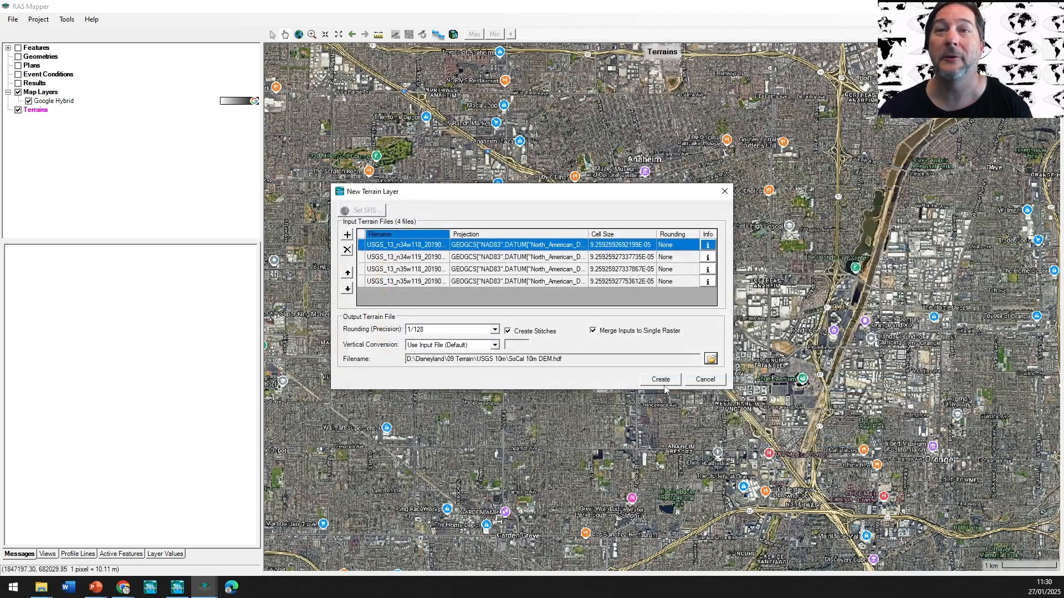
click(665, 383)
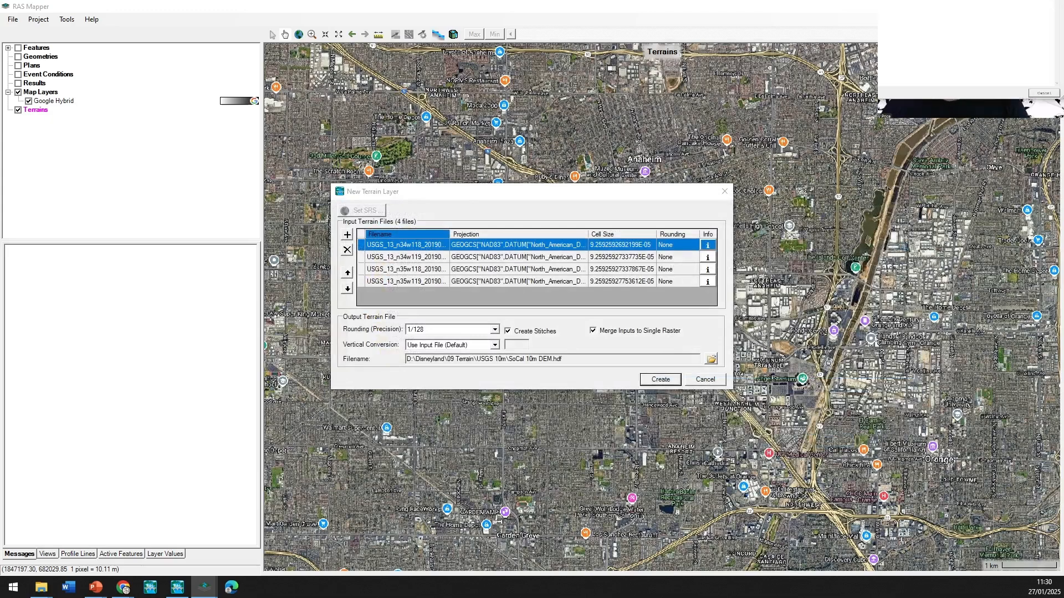
drag(0, 158, 536, 171)
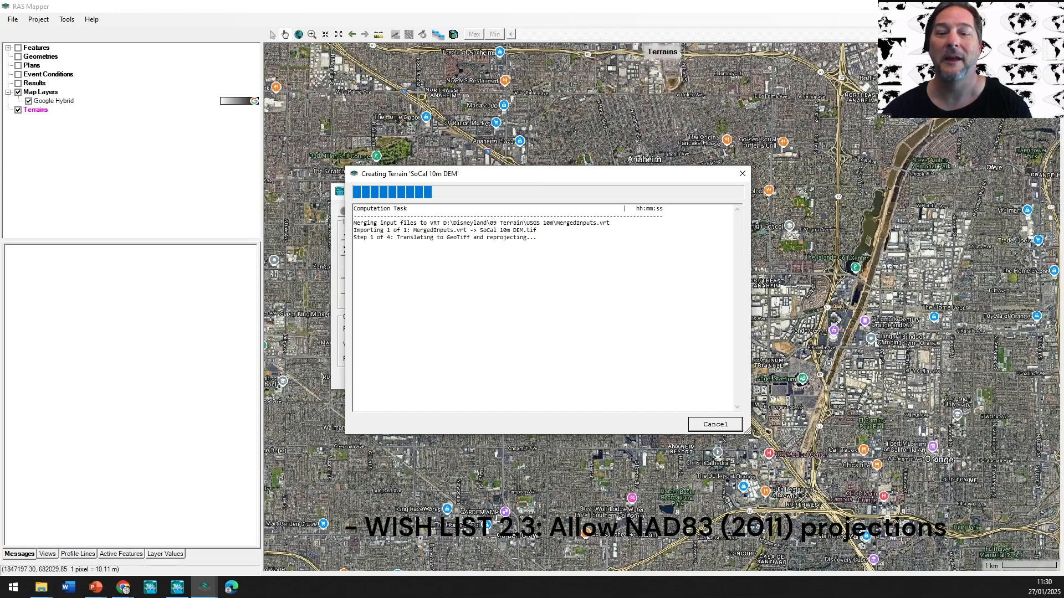
- Delete the NAD_1983_2011_StatePlane_California_VI_FIPS_0406 EPSG 6425.prj file from the 05 Projection folder and close the folder
drag(459, 597, 505, 263)
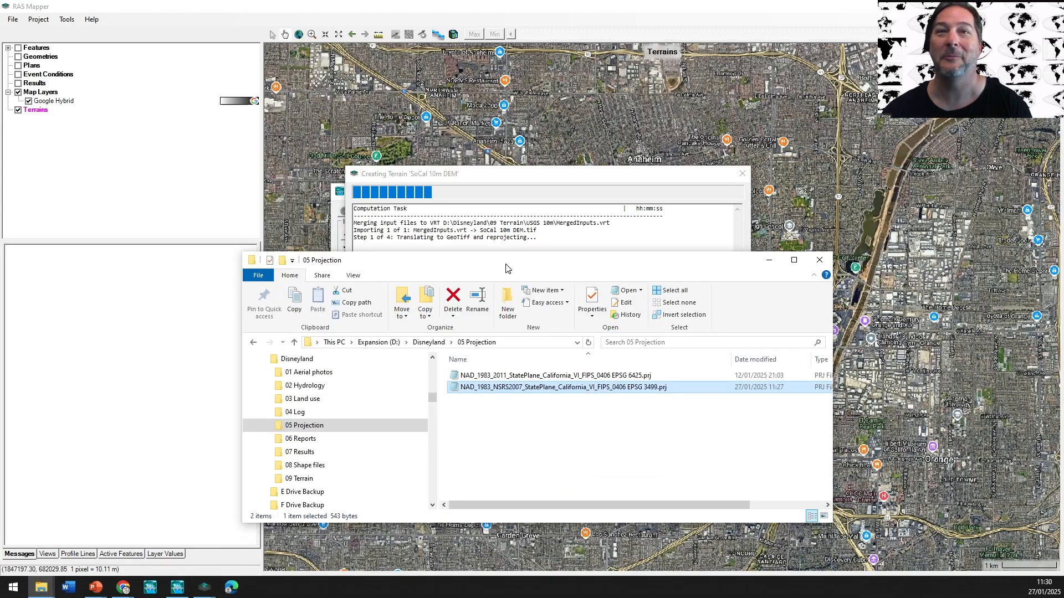
click(514, 376)
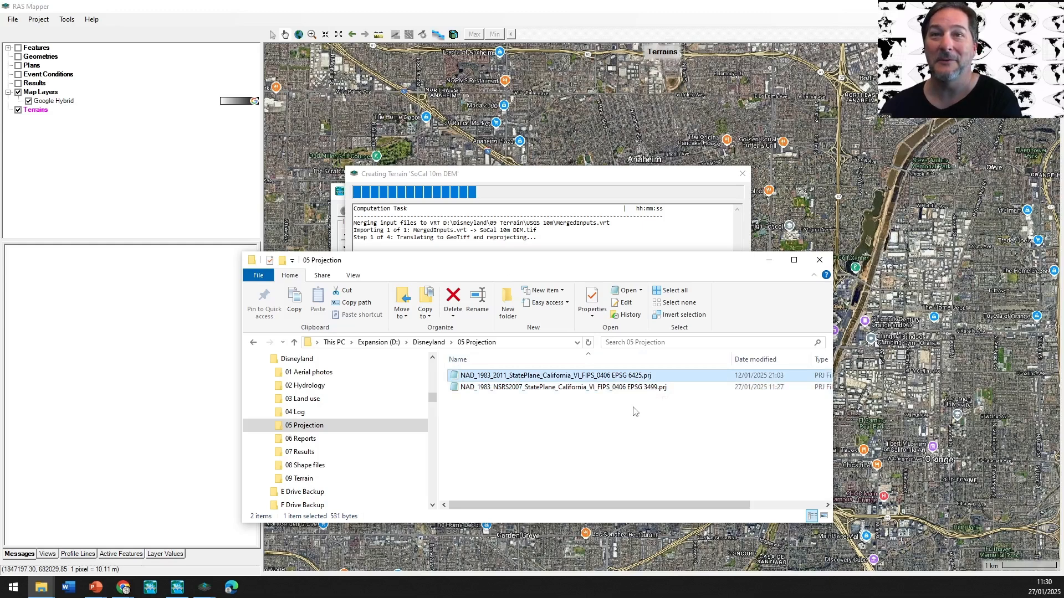
key(Delete)
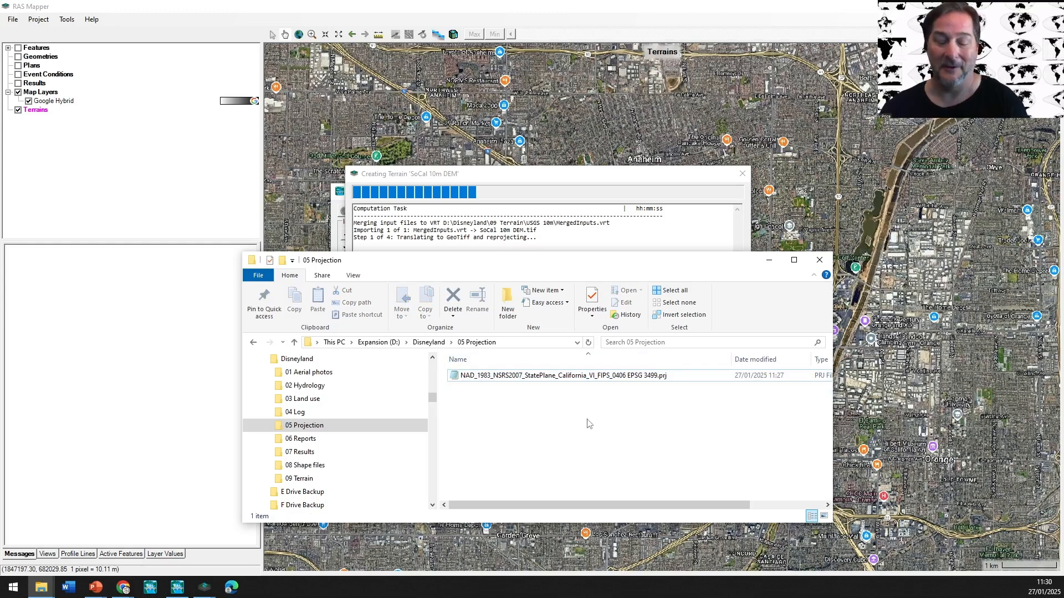
click(819, 259)
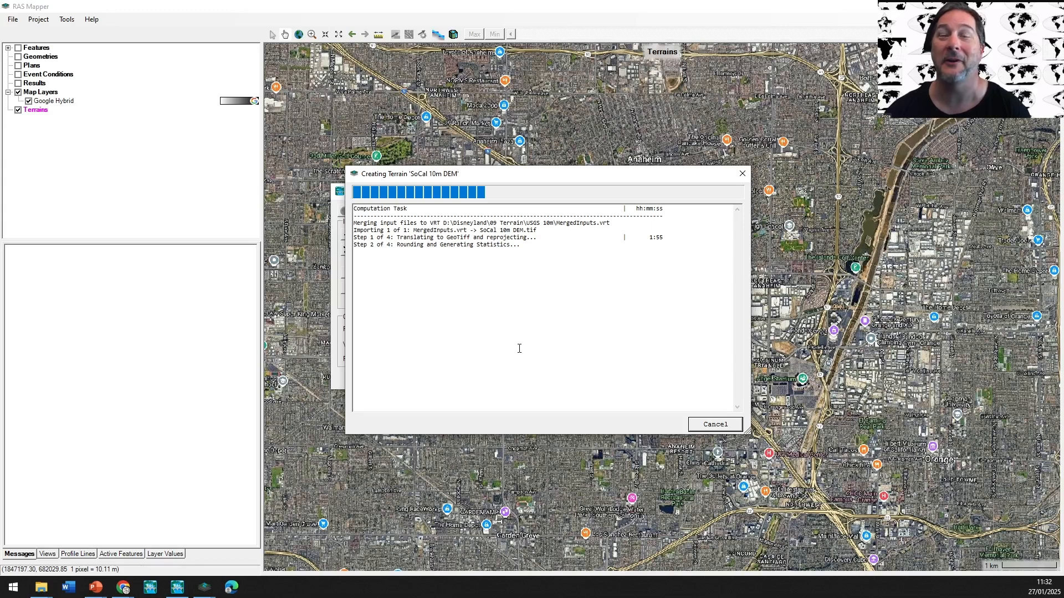
- Close the terrain creation log once processing ends and inspect the SoCal 10m DEM with the map layers temporarily hidden
drag(548, 176, 434, 308)
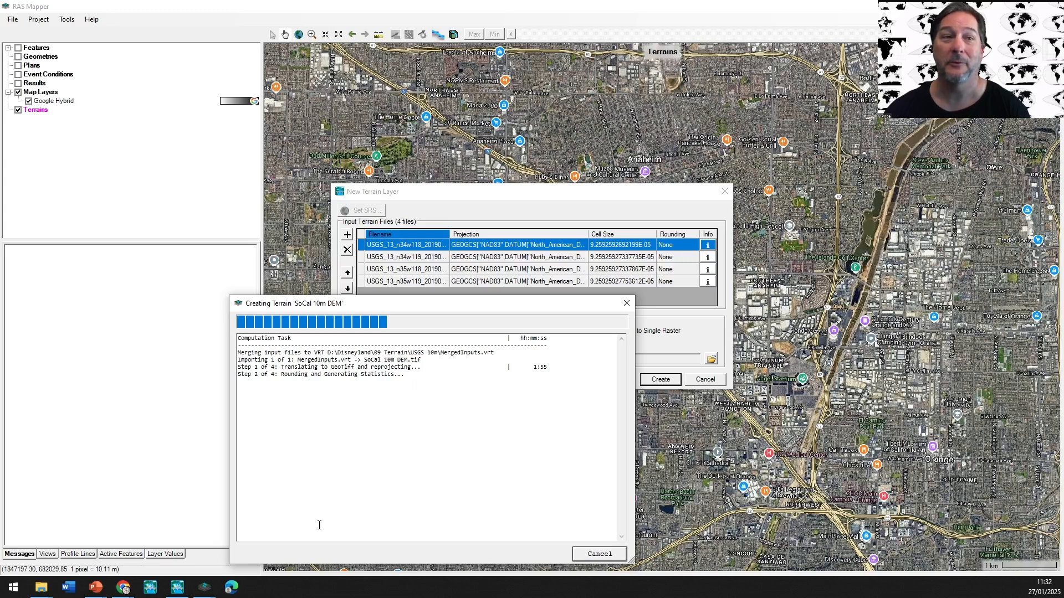
mouse_move(46, 591)
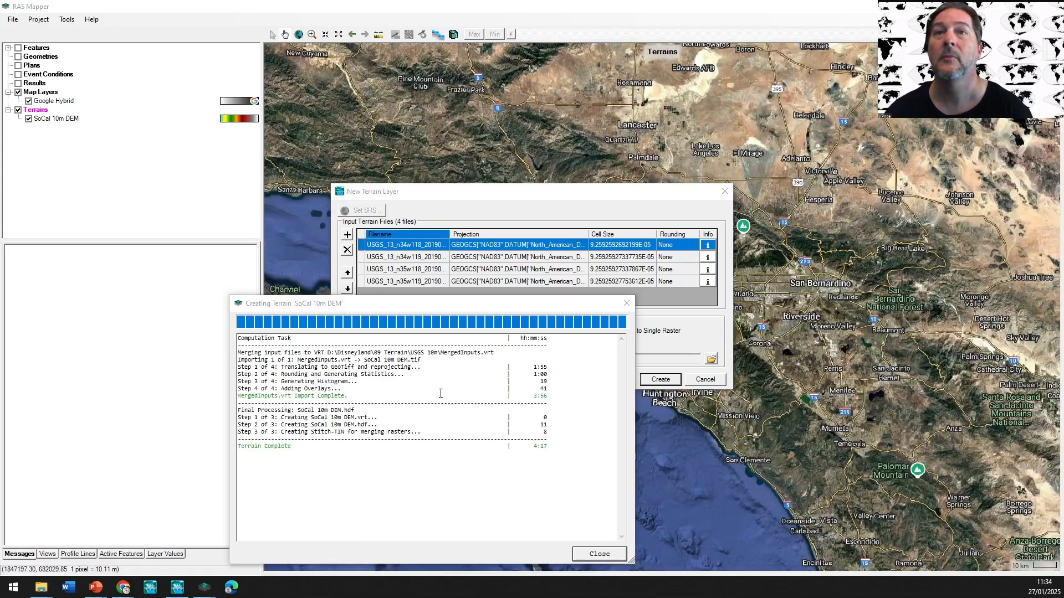
click(589, 554)
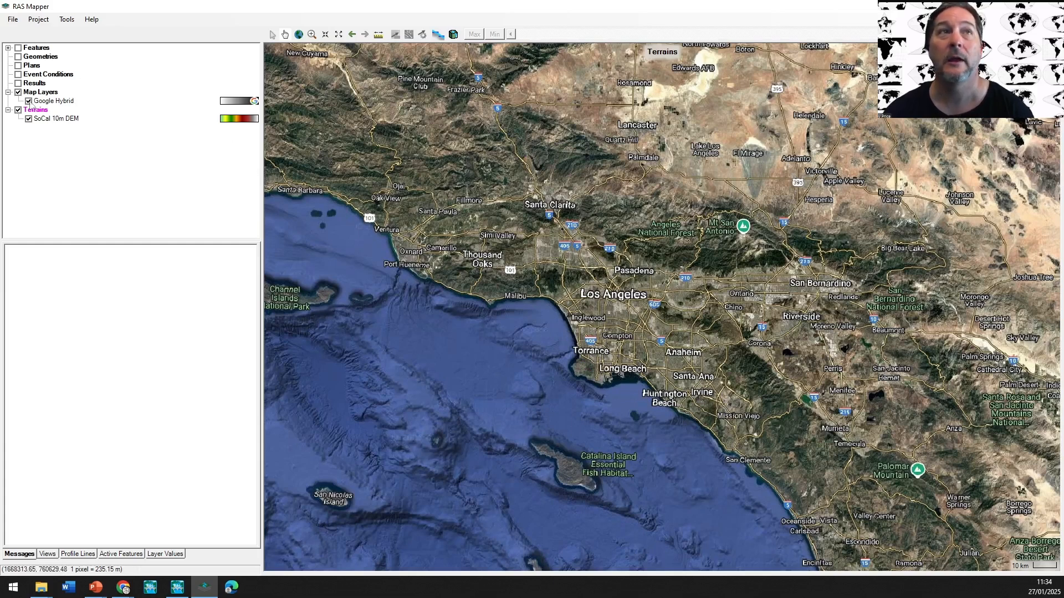
click(18, 93)
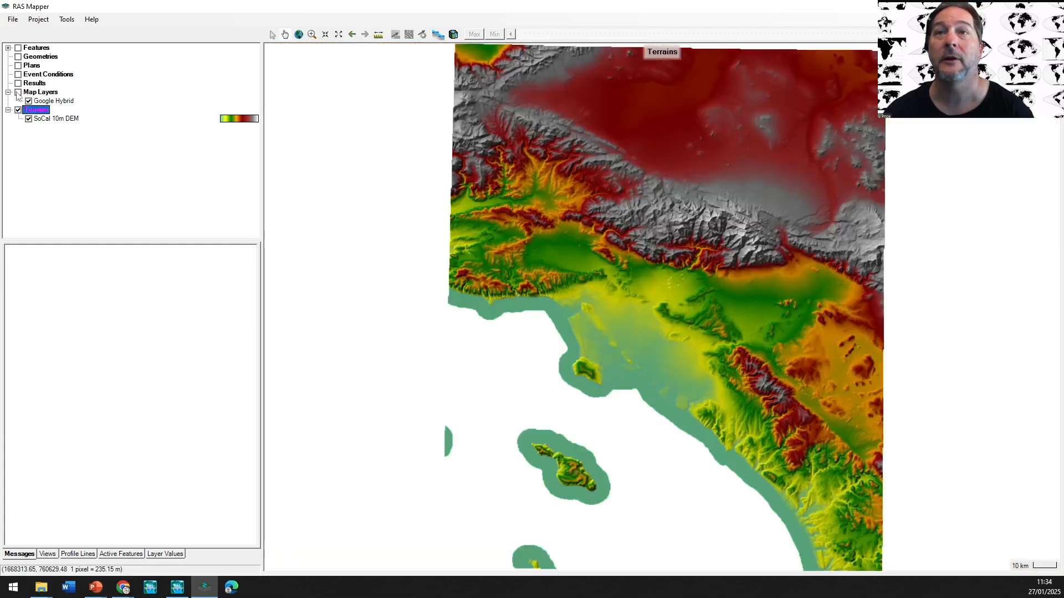
click(18, 93)
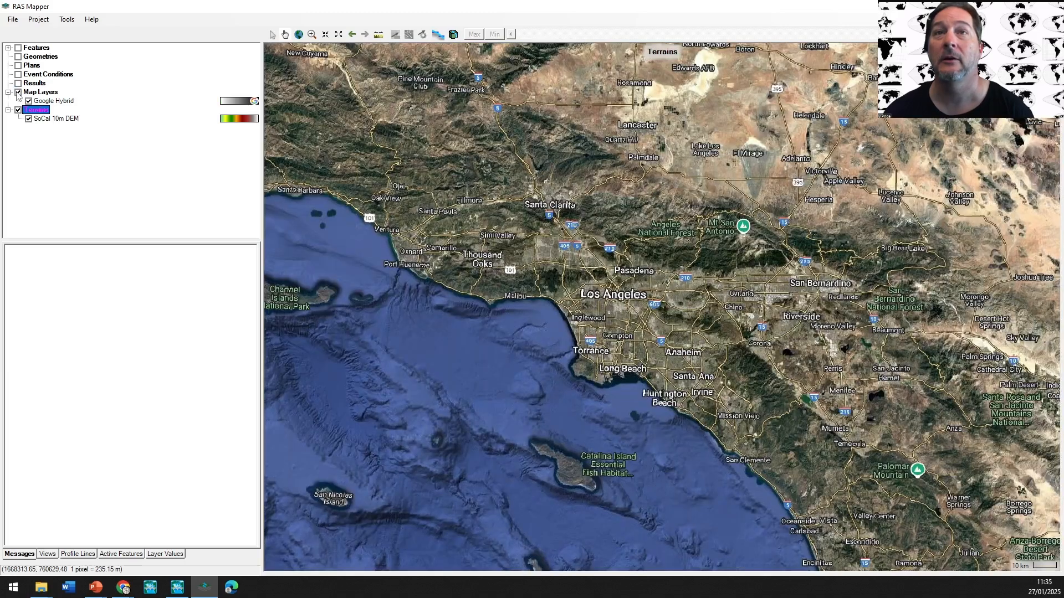
- Open the USGS 10m folder inside 09 Terrain and show its files in the Details view
drag(403, 597, 602, 206)
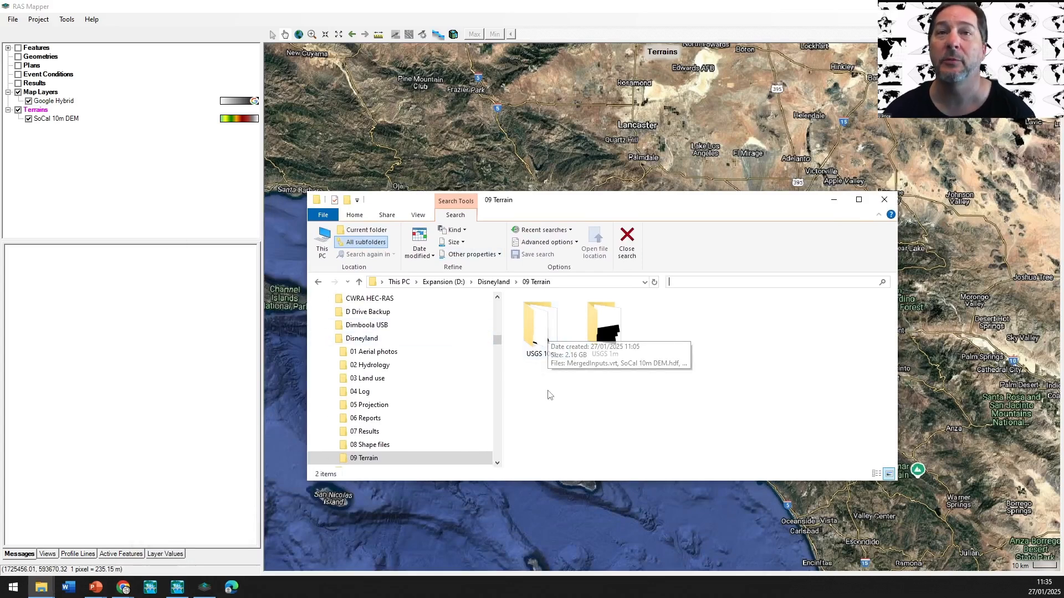
double_click(542, 327)
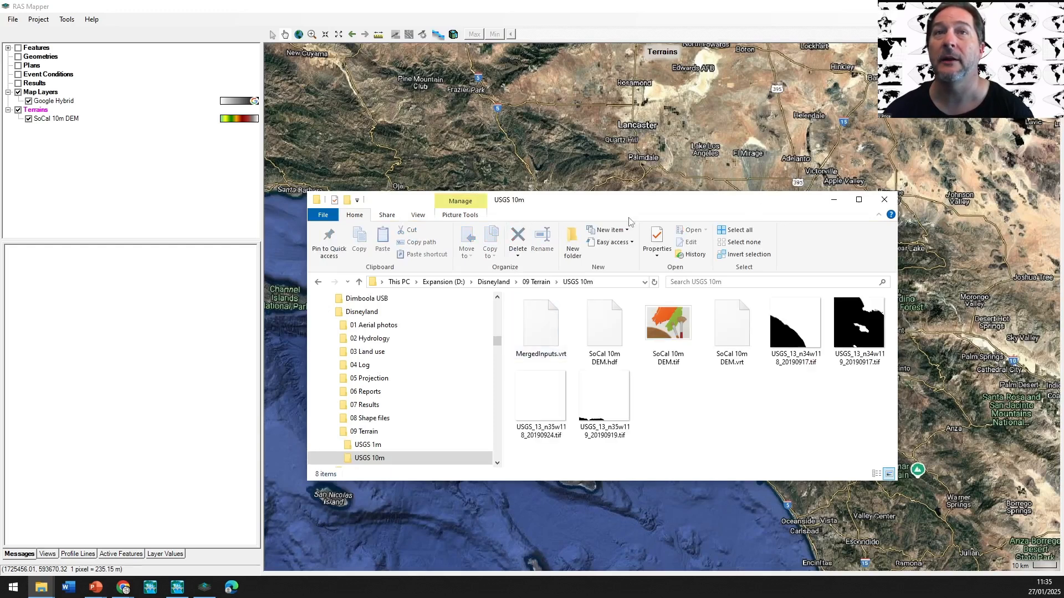
click(419, 216)
click(564, 244)
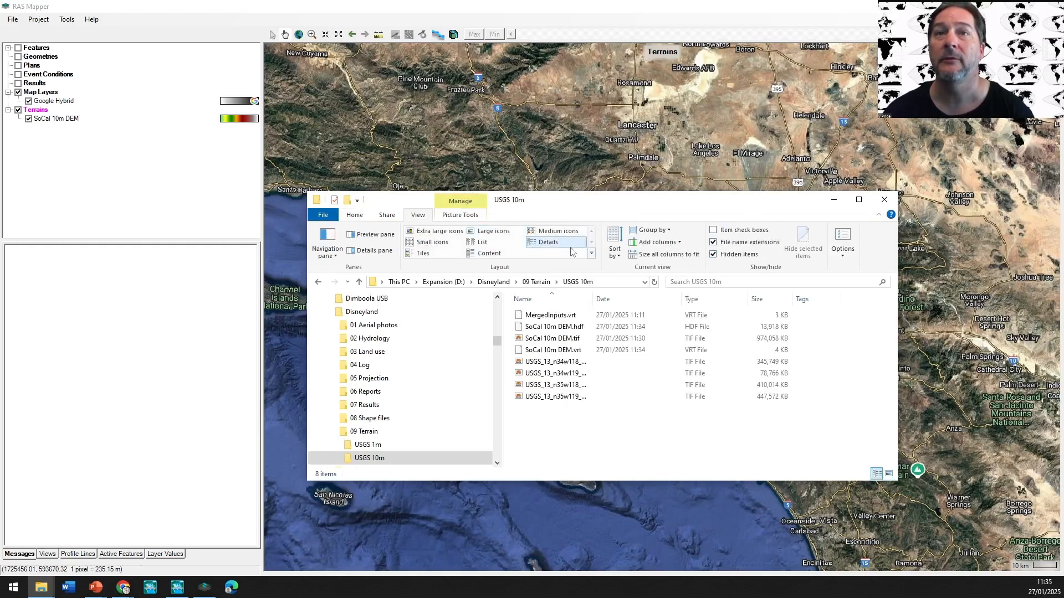
- Widen the Name column of the USGS 10m folder to read the full file names, and reposition the folder window
drag(616, 296, 665, 296)
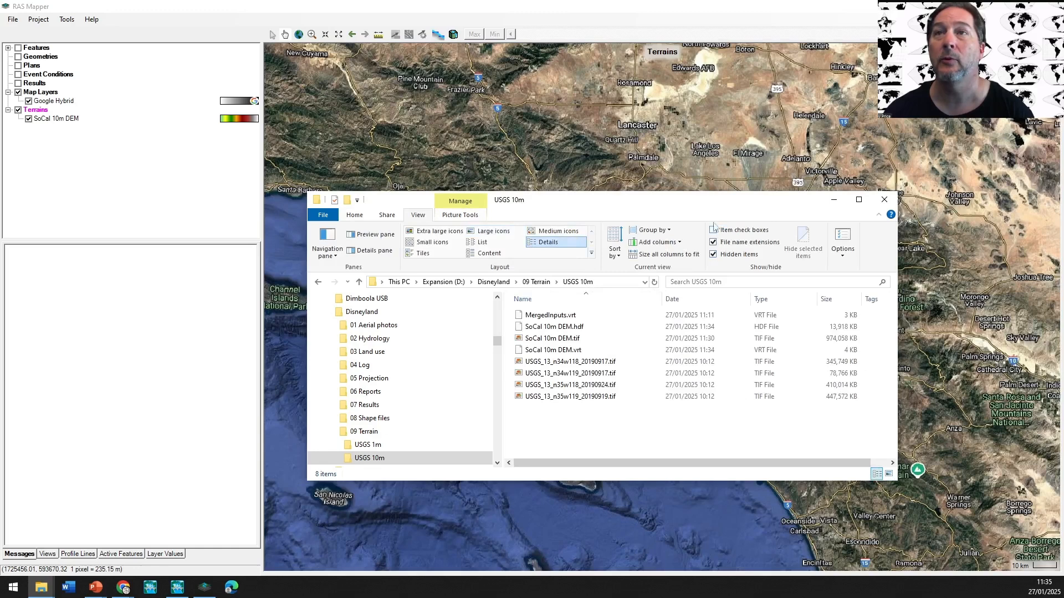
drag(700, 202, 565, 168)
drag(761, 291, 892, 290)
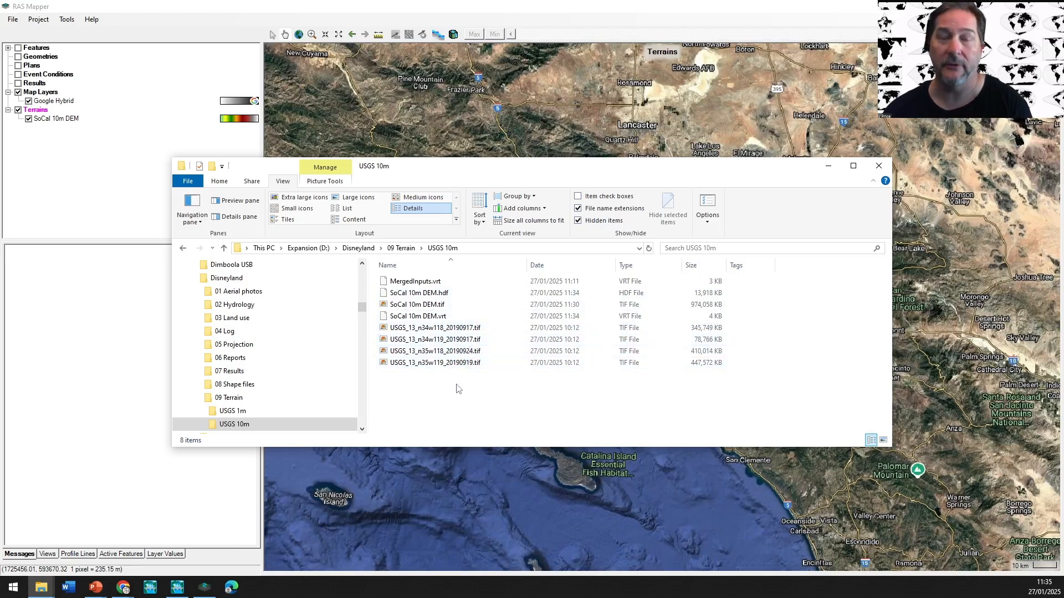
key(ctrl+e)
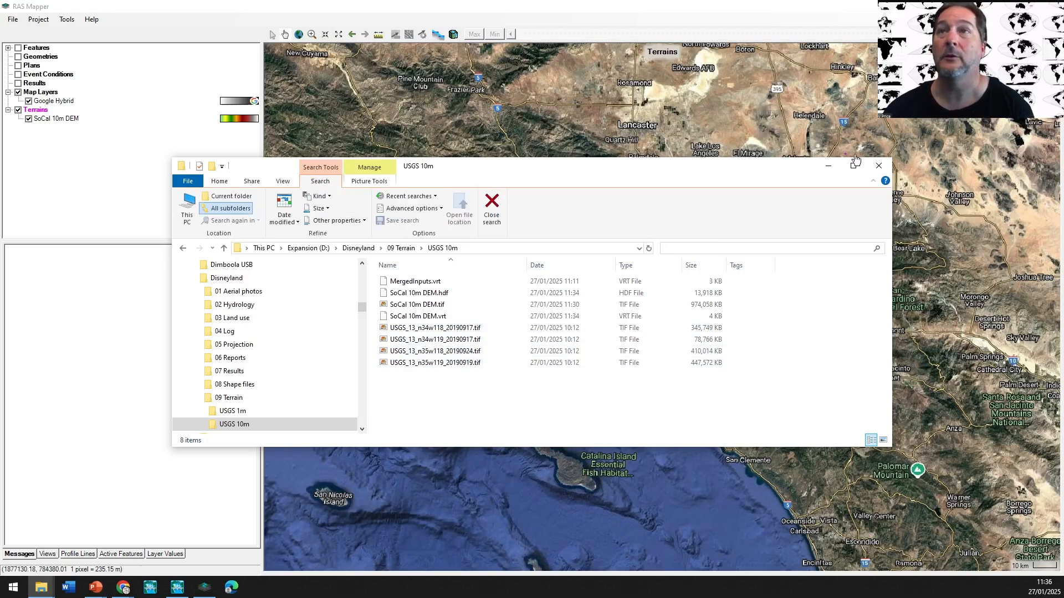
drag(500, 169, 474, 244)
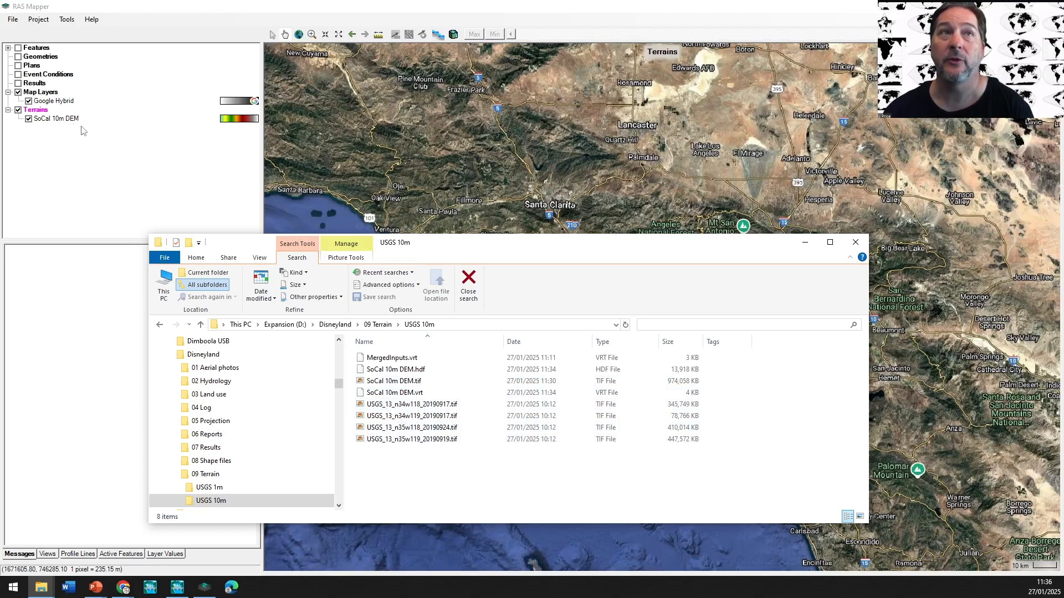
- Examine the source files of the SoCal 10m DEM terrain and the GDAL file information of SoCal 10m DEM.tif
double_click(62, 123)
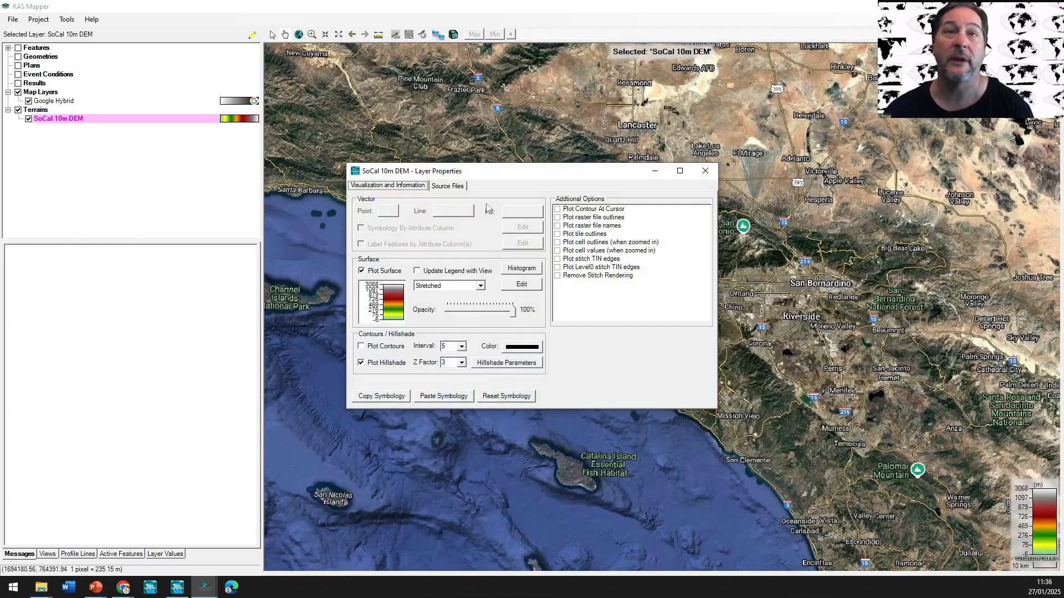
click(452, 186)
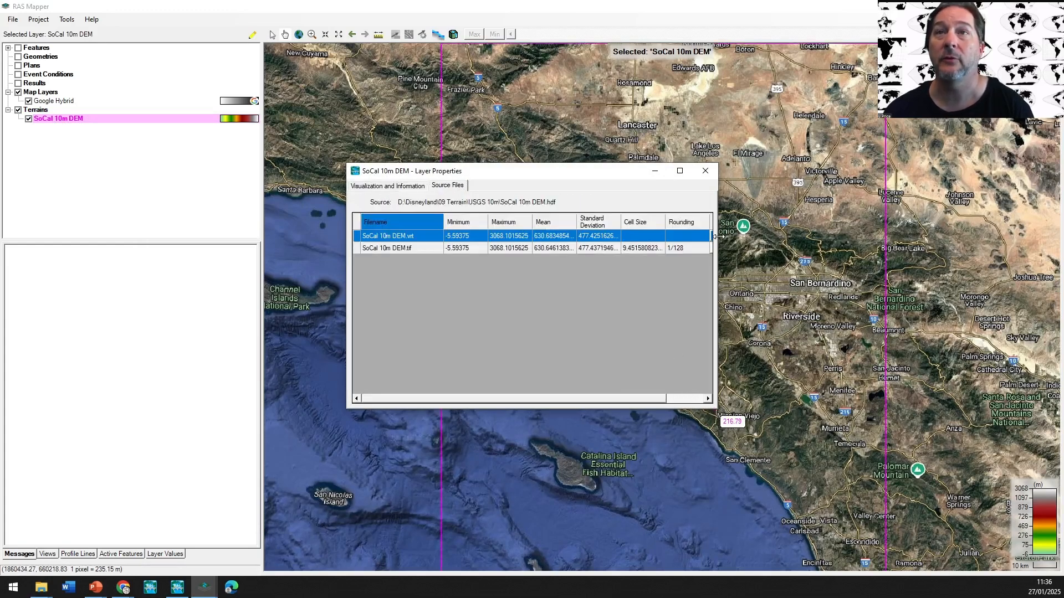
drag(715, 236, 829, 238)
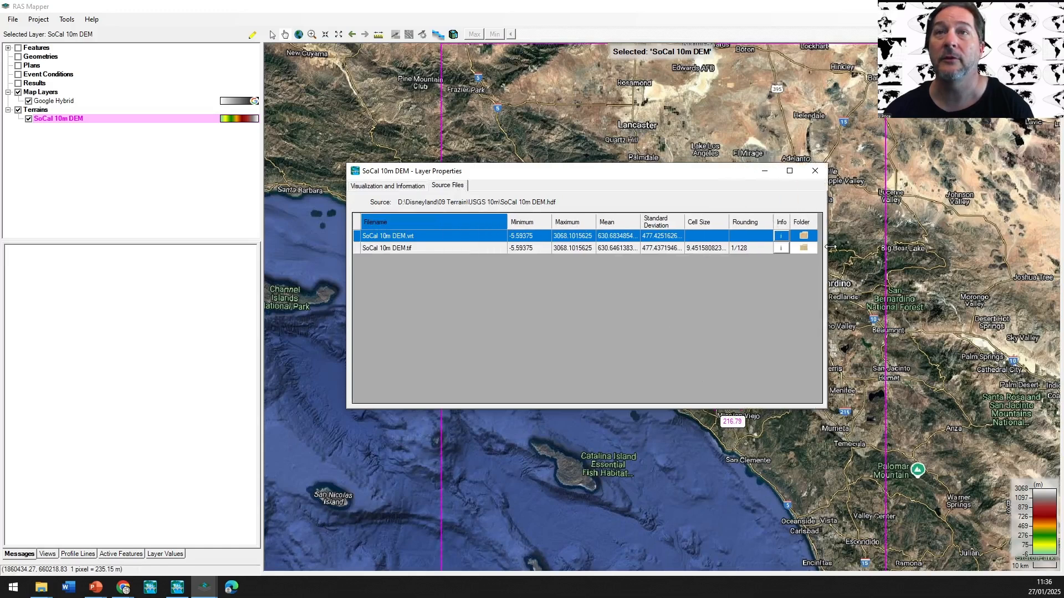
click(783, 249)
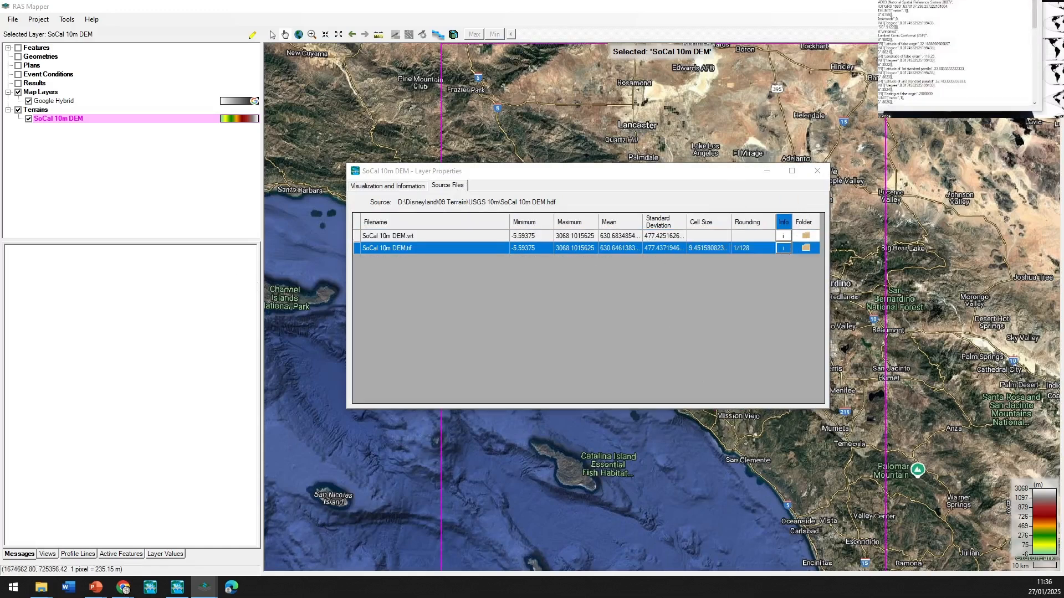
scroll(467, 236, down, 10)
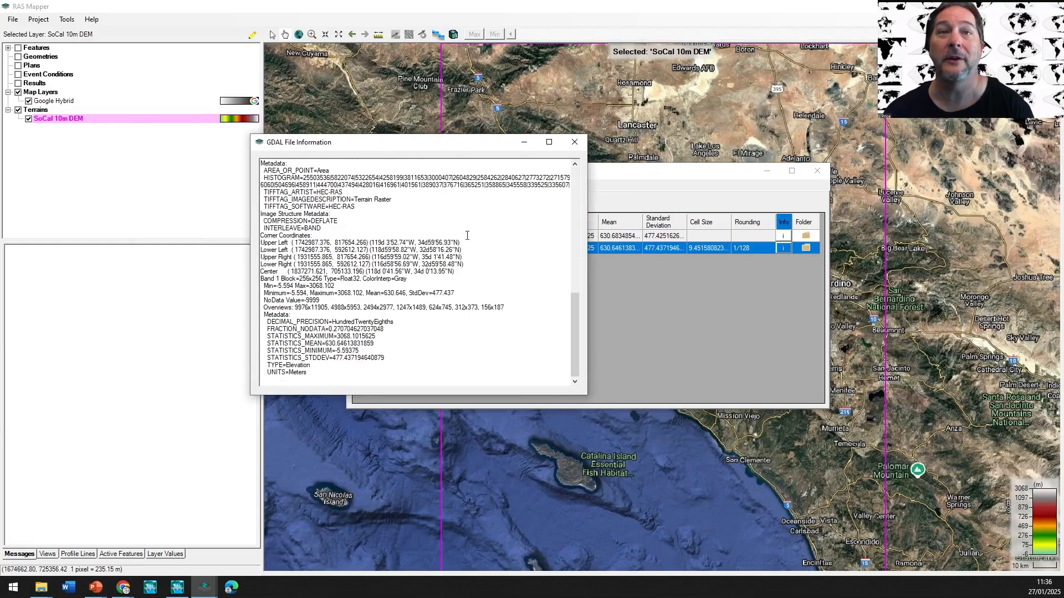
click(574, 142)
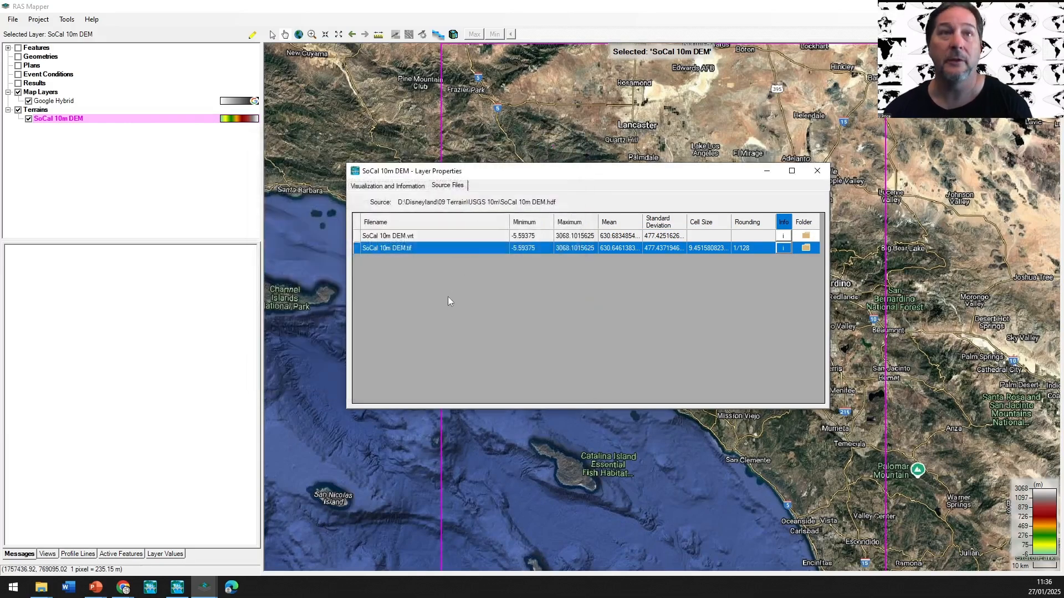
click(429, 11)
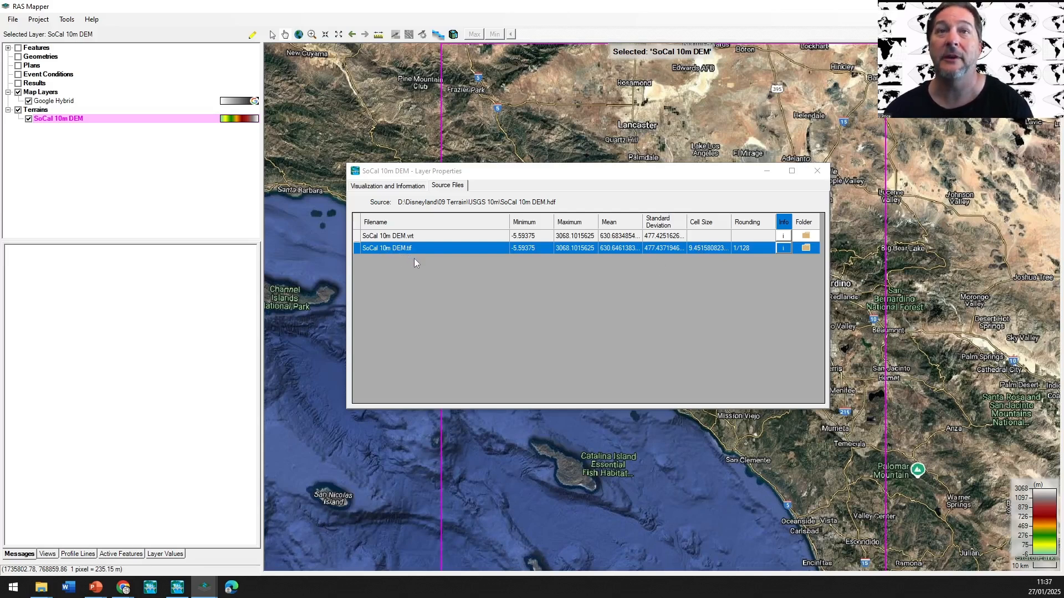
click(814, 173)
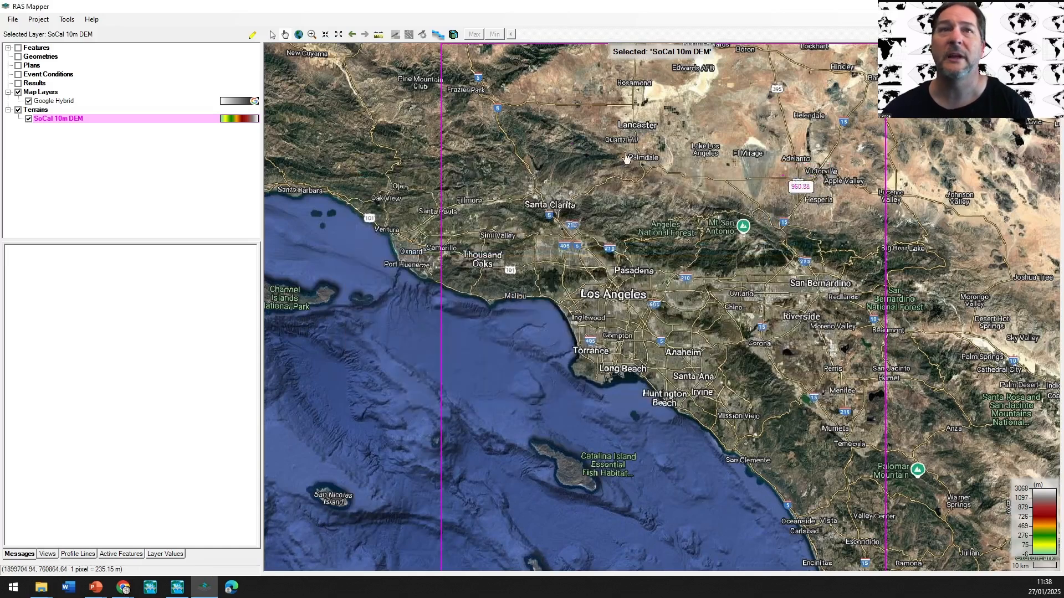
- Start a new RAS terrain and add USGS_one_meter_x41y375_CA_SoCal_Wildfires_B1_2018.tif from the USGS 1m folder as its input
click(37, 111)
right_click(40, 113)
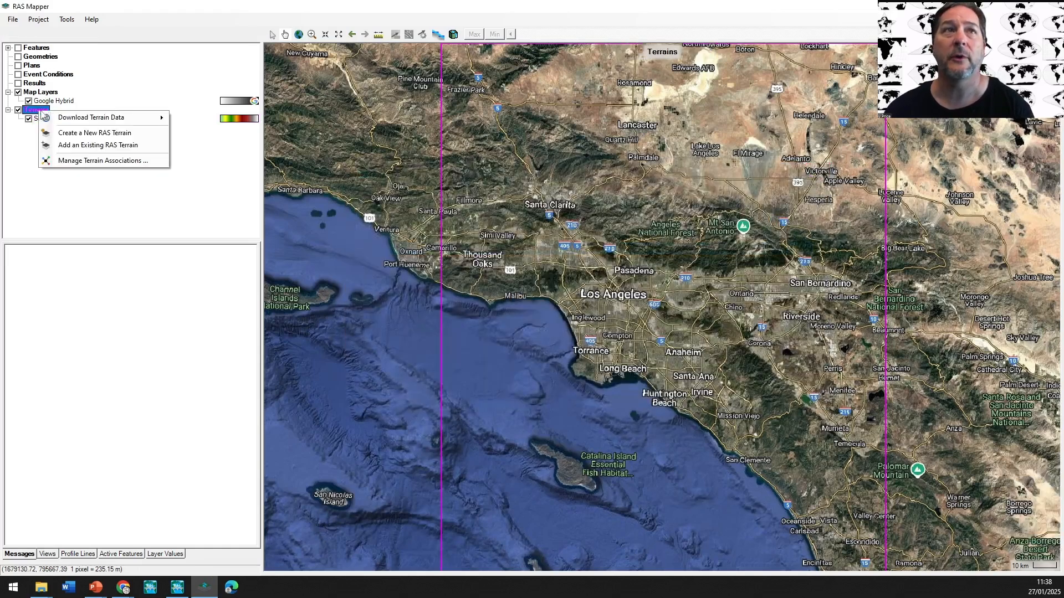
click(67, 133)
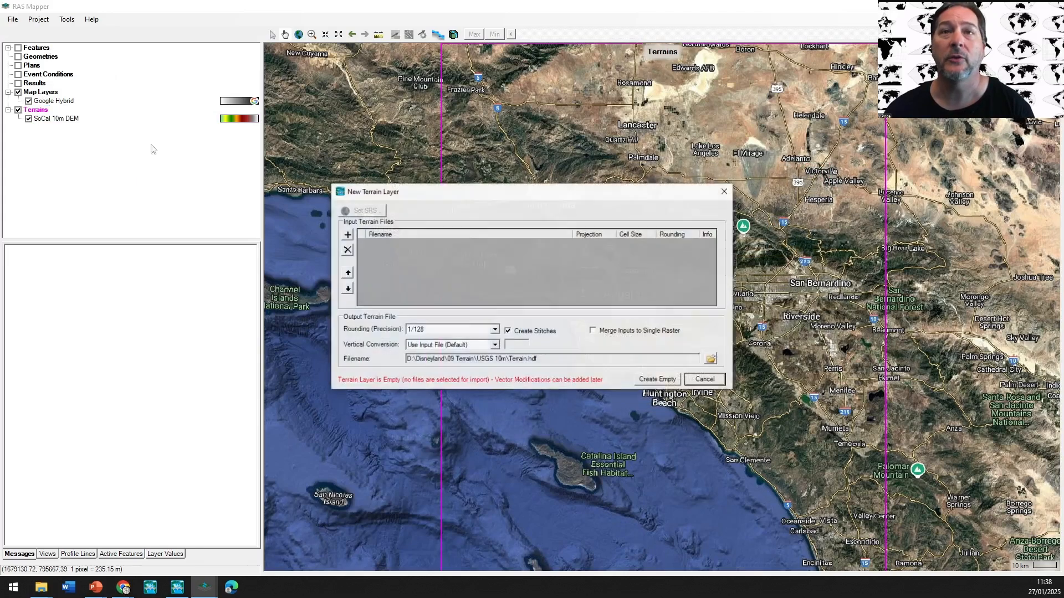
click(347, 234)
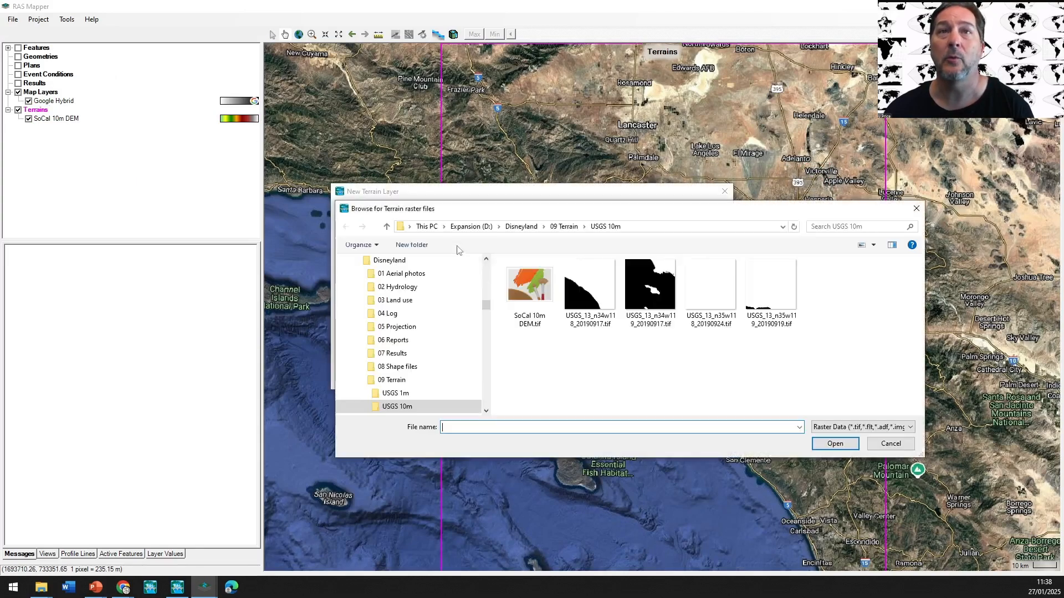
click(563, 227)
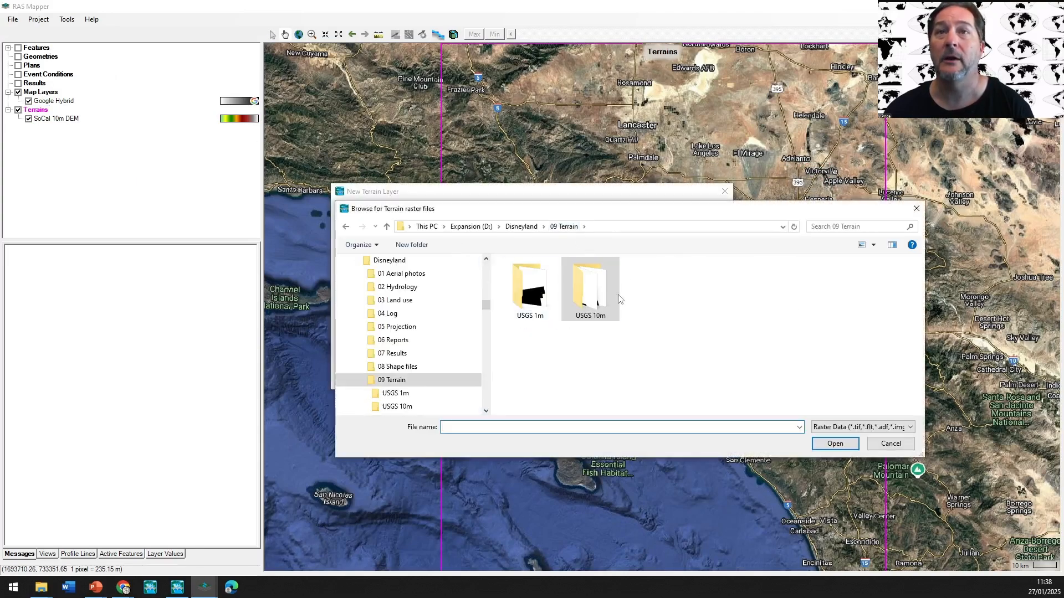
click(549, 314)
double_click(549, 319)
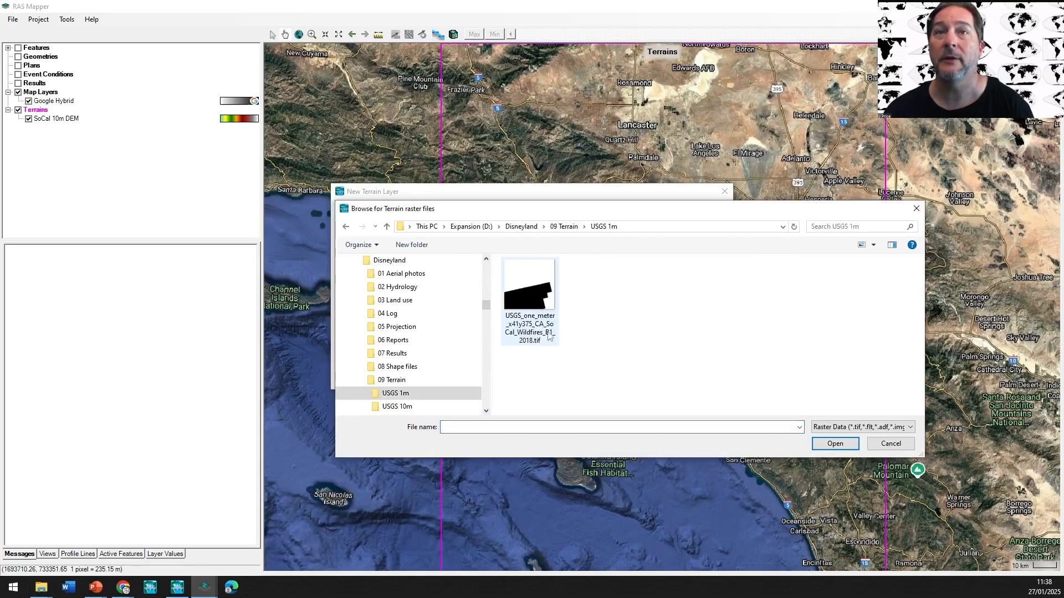
click(533, 297)
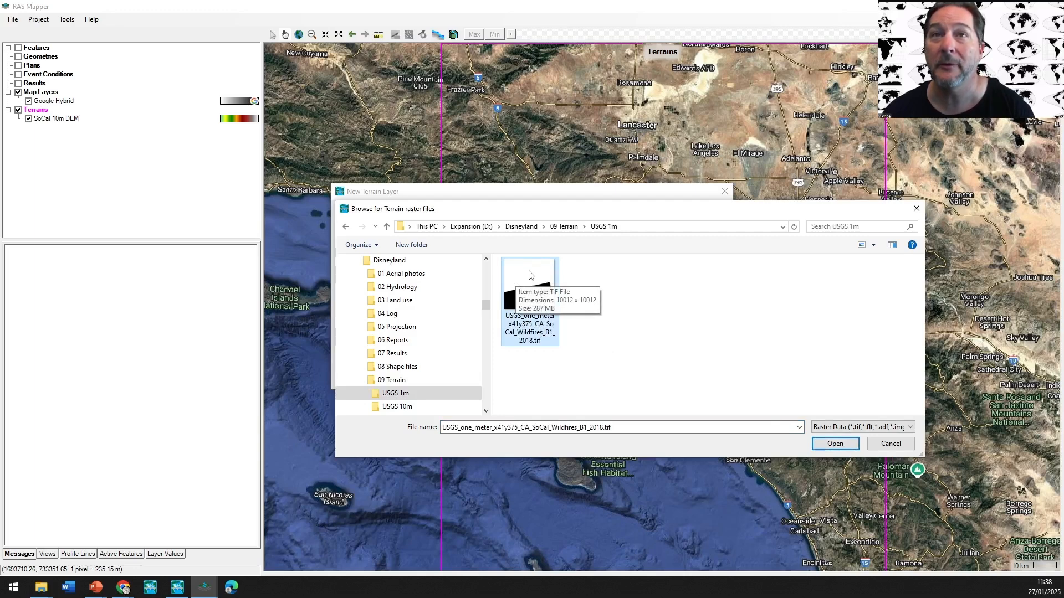
click(835, 445)
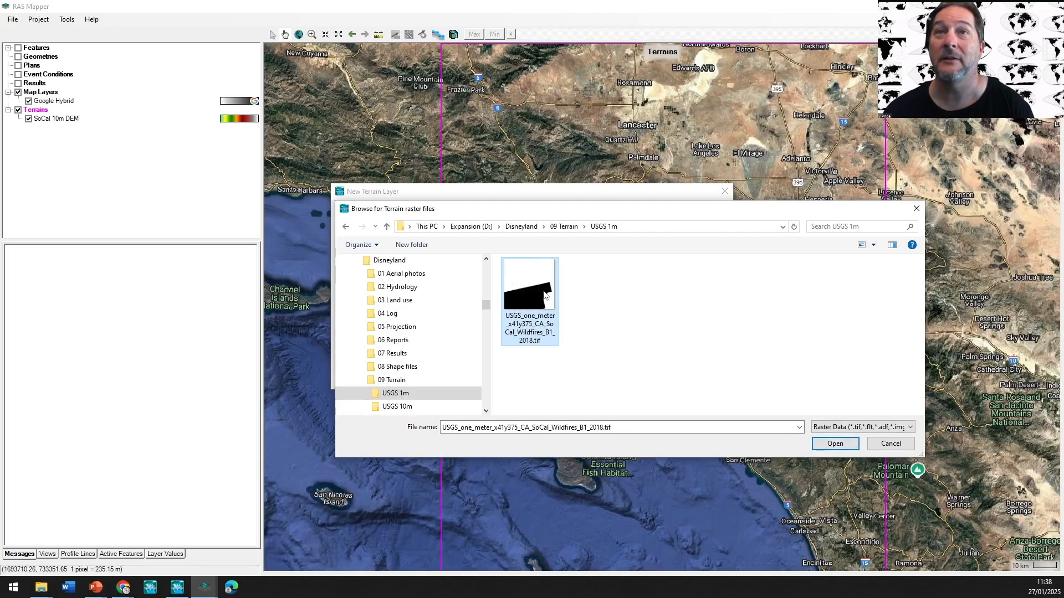
click(838, 445)
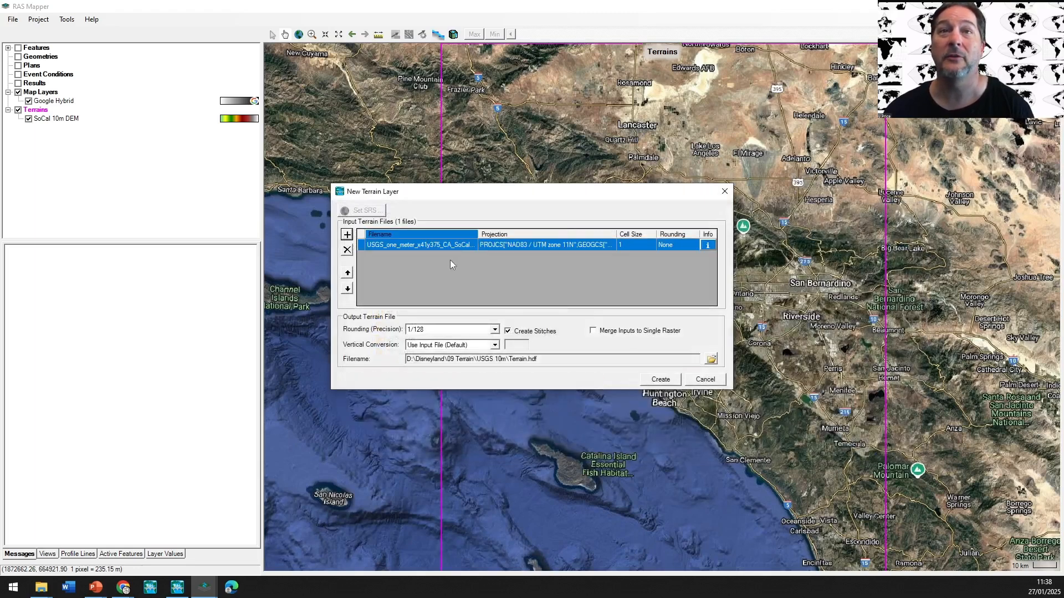
- Set the output terrain file to SoCal 1m DEM Anaheim in the USGS 1m folder inside 09 Terrain
click(711, 360)
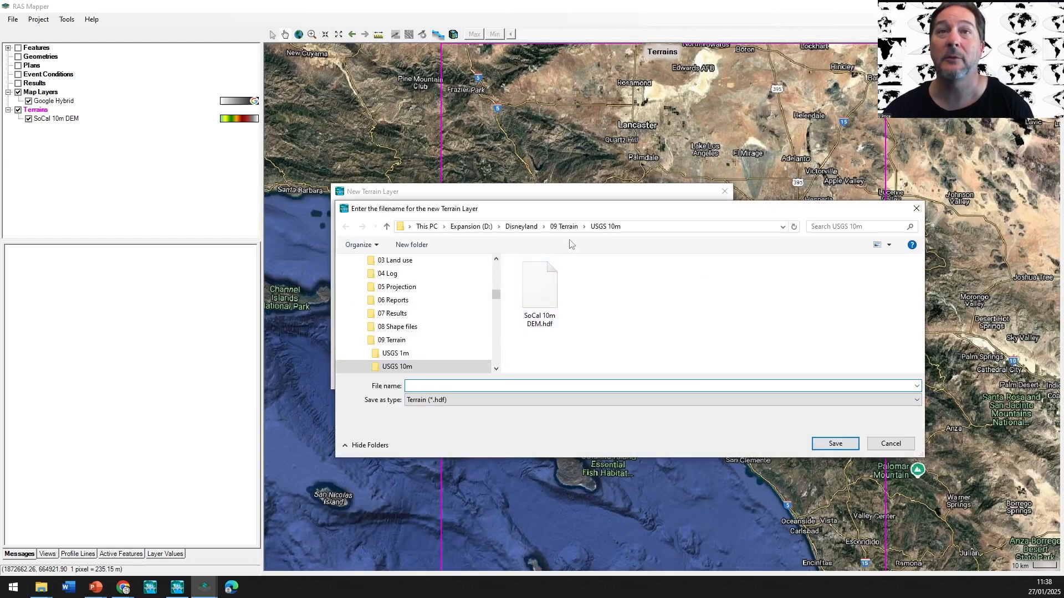
click(559, 230)
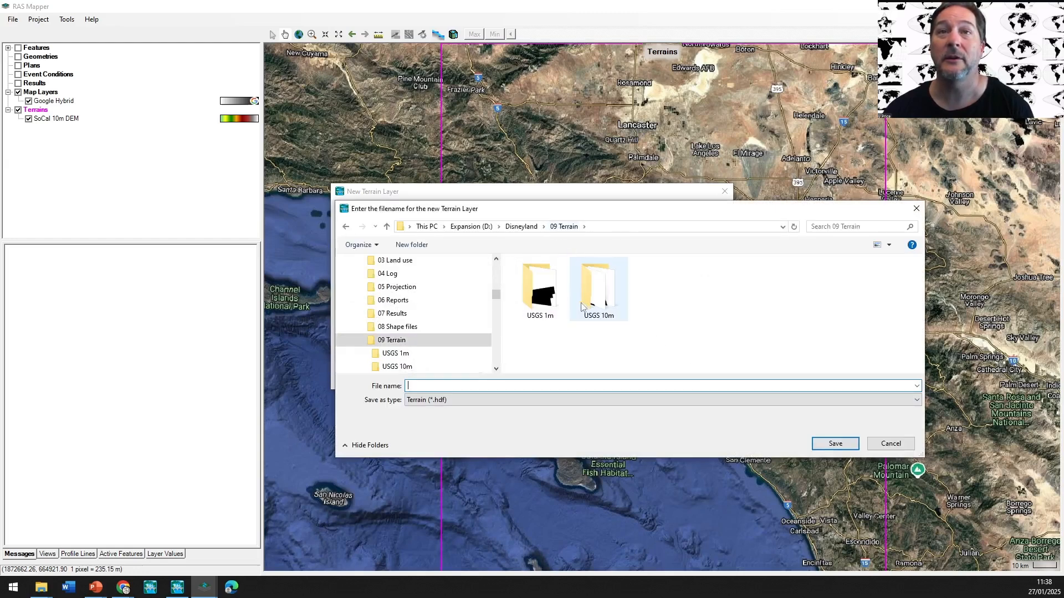
double_click(547, 299)
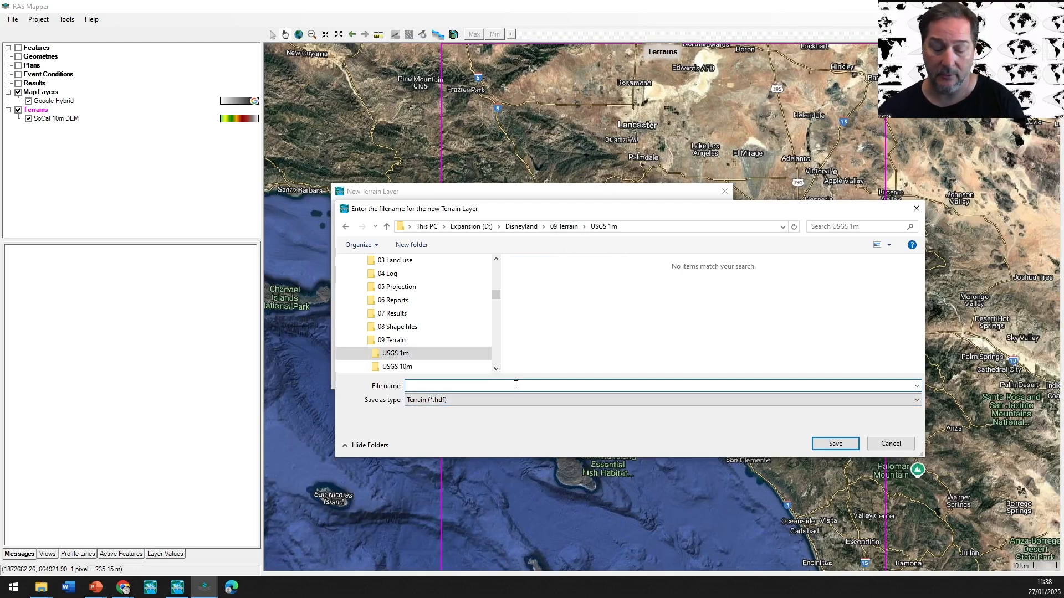
text(USGS )
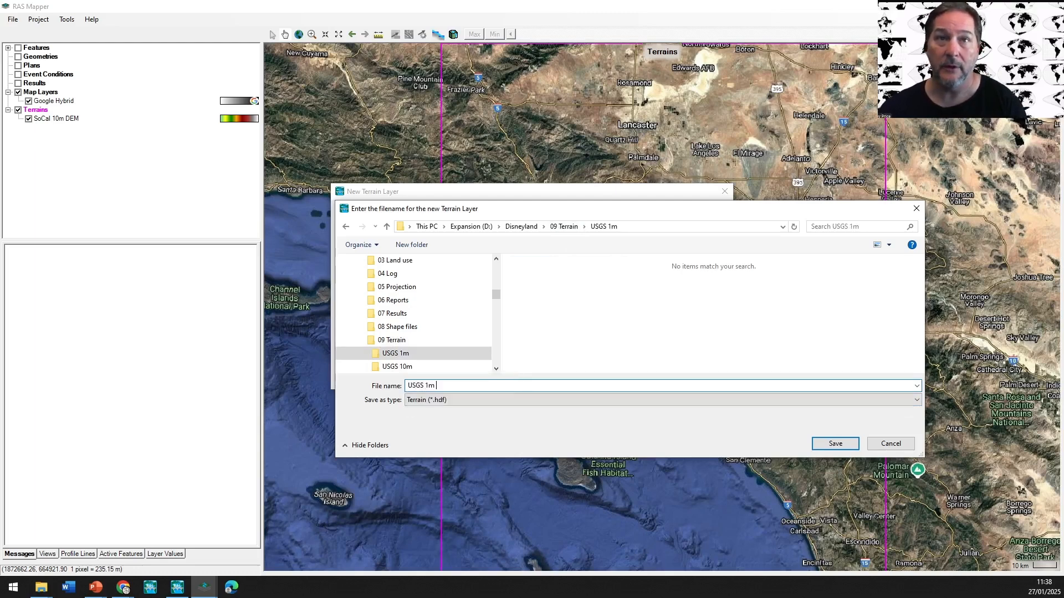
text(1m)
double_click(408, 385)
text(S)
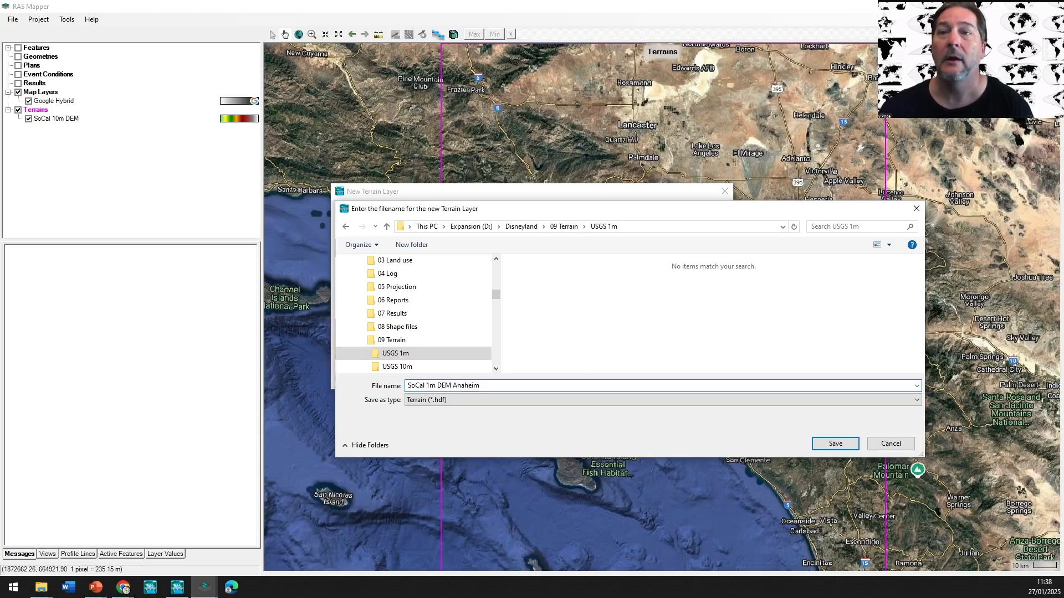
click(823, 445)
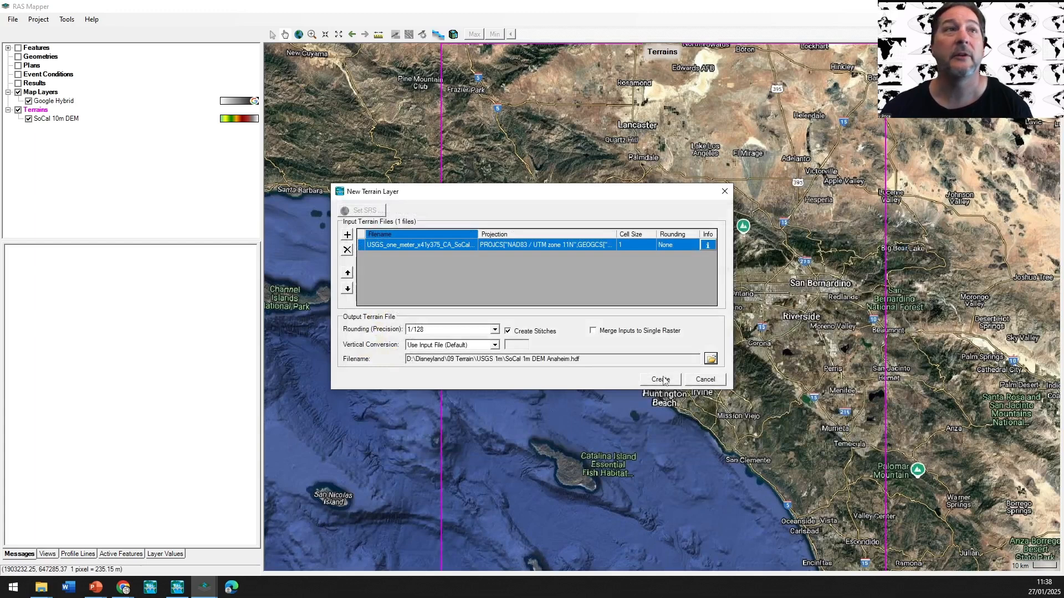
- Create the 1m terrain with 1/128 rounding and stitches, and close the creation log once processing ends
click(663, 382)
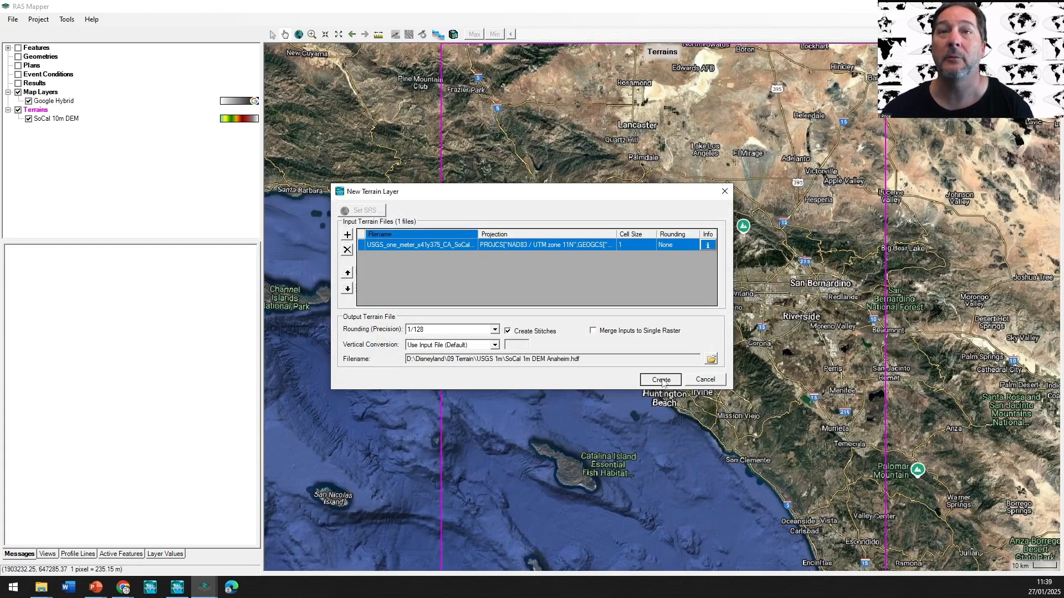
click(661, 380)
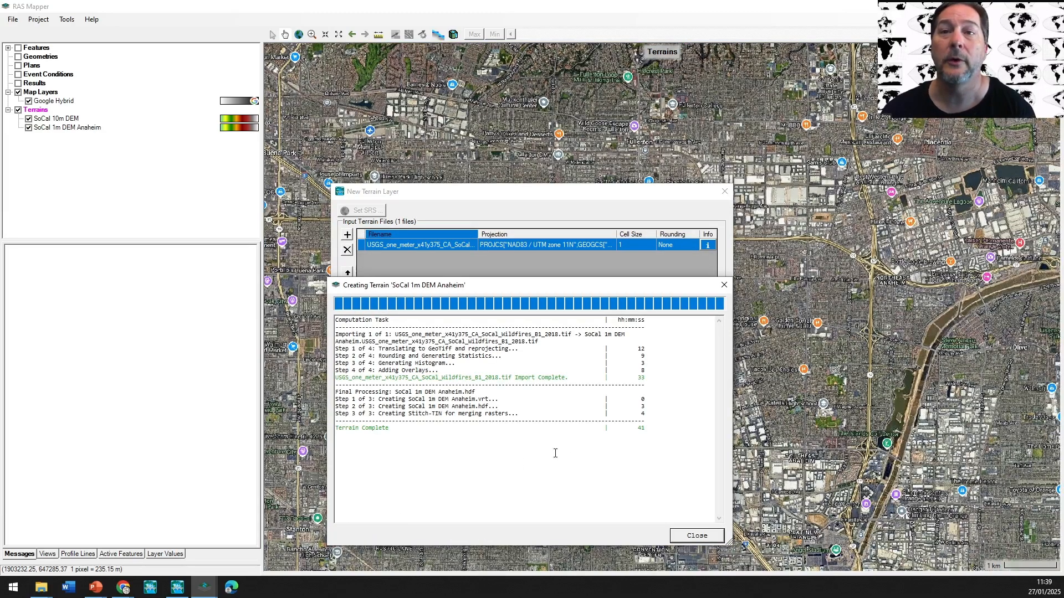
click(696, 536)
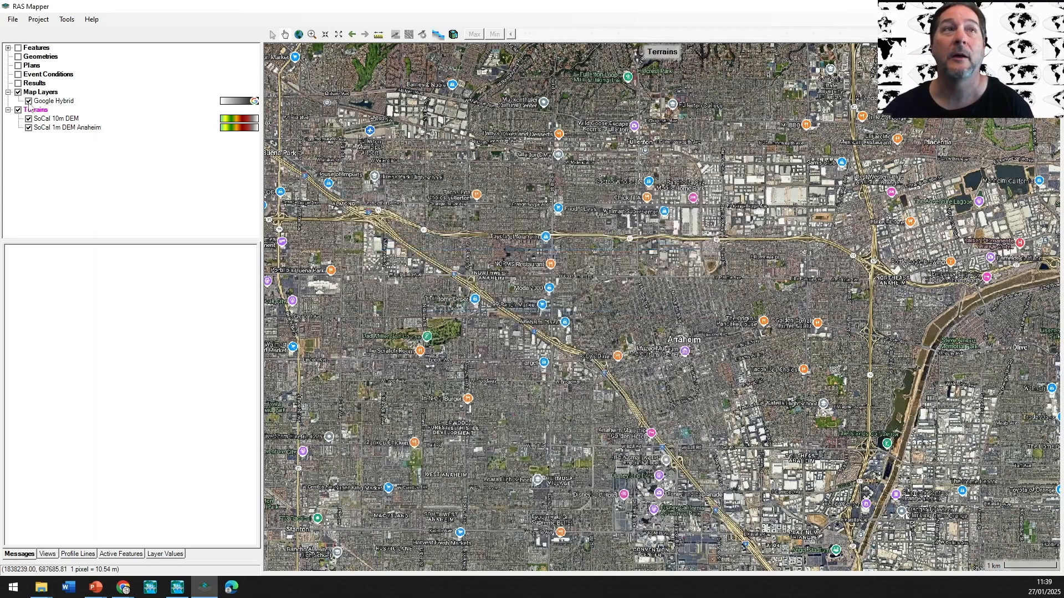
- Lower the opacity of the Google Hybrid map layer so the terrains show through the imagery
click(19, 93)
click(19, 93)
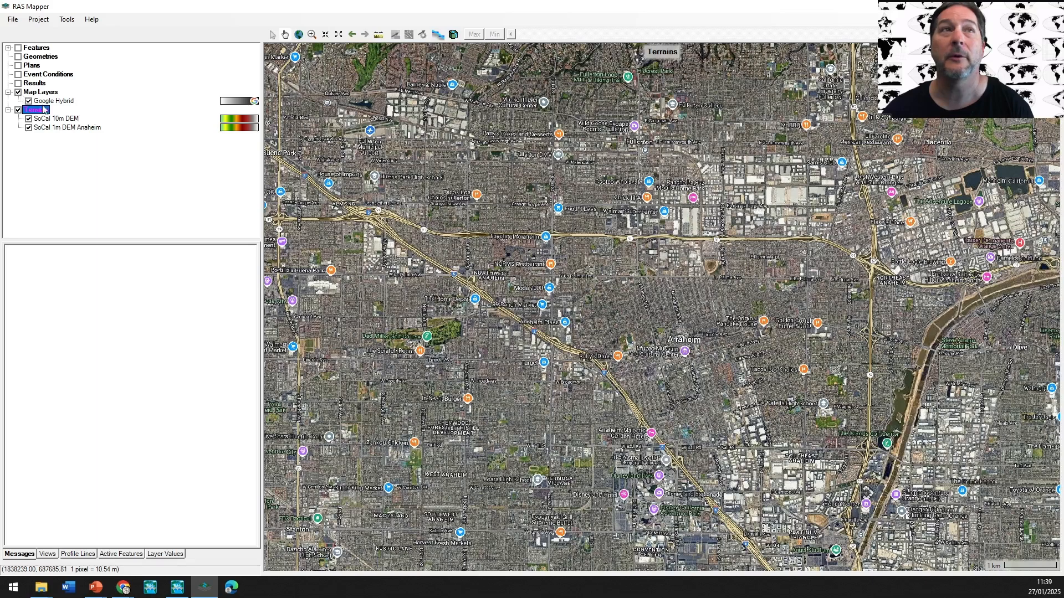
double_click(49, 101)
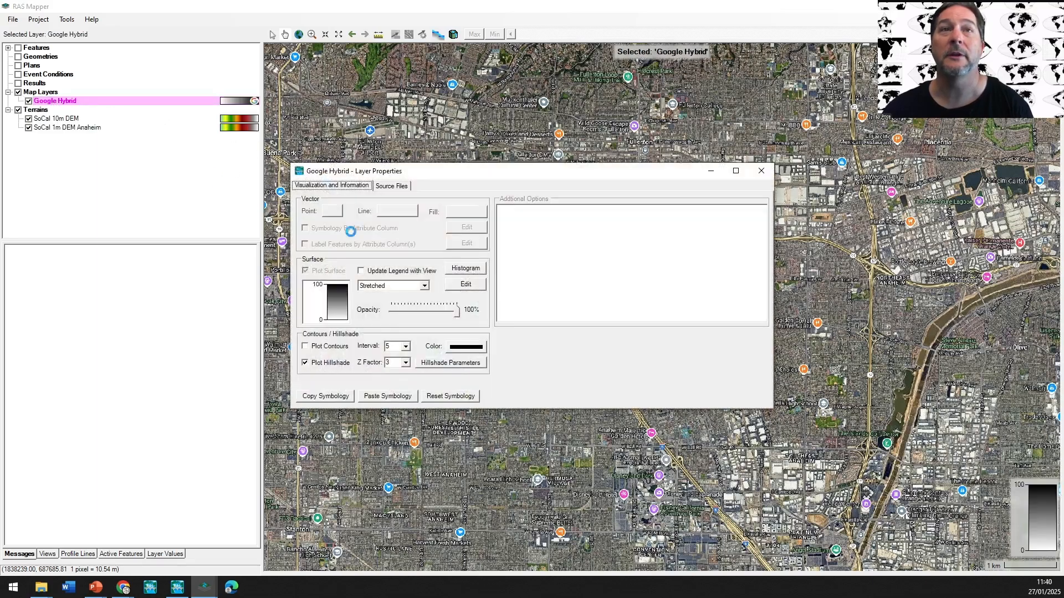
drag(458, 317, 412, 316)
click(762, 170)
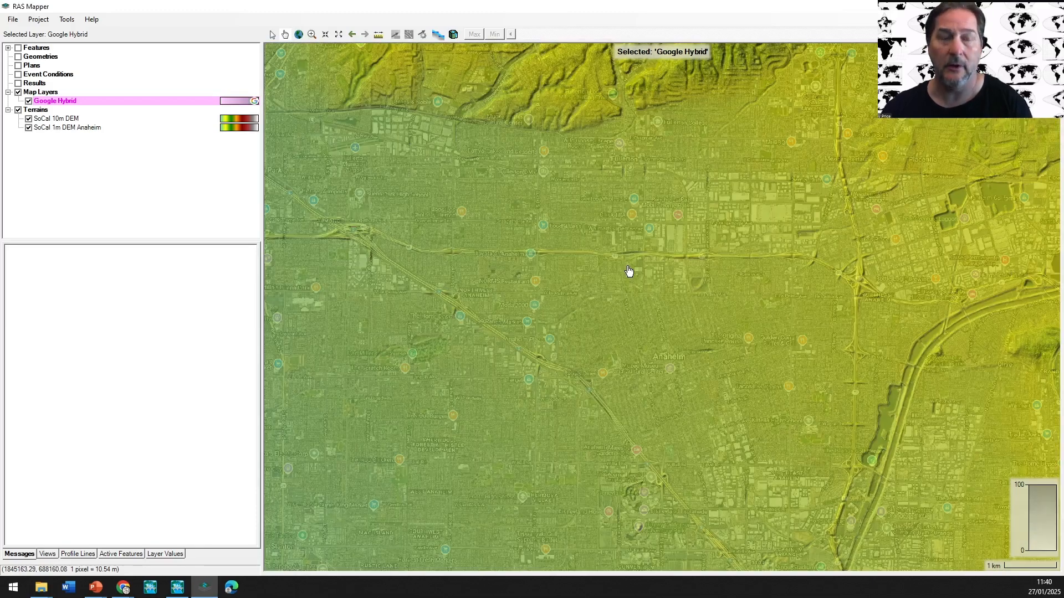
- Make the SoCal 10m DEM terrain's legend update with the view
double_click(72, 119)
click(361, 271)
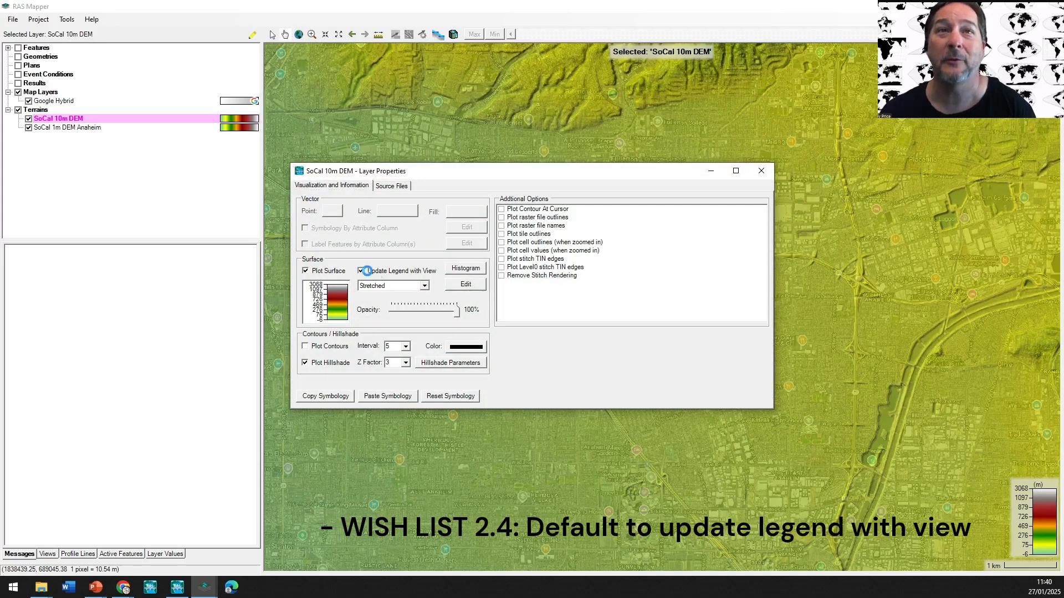
click(762, 171)
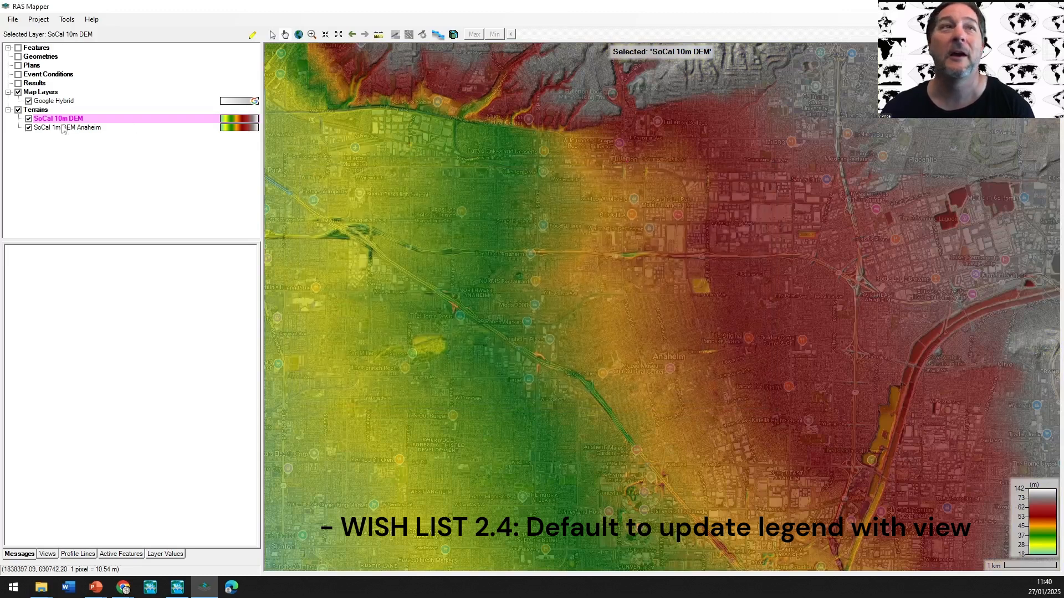
- Make the SoCal 1m DEM Anaheim terrain's legend update with the view
double_click(65, 128)
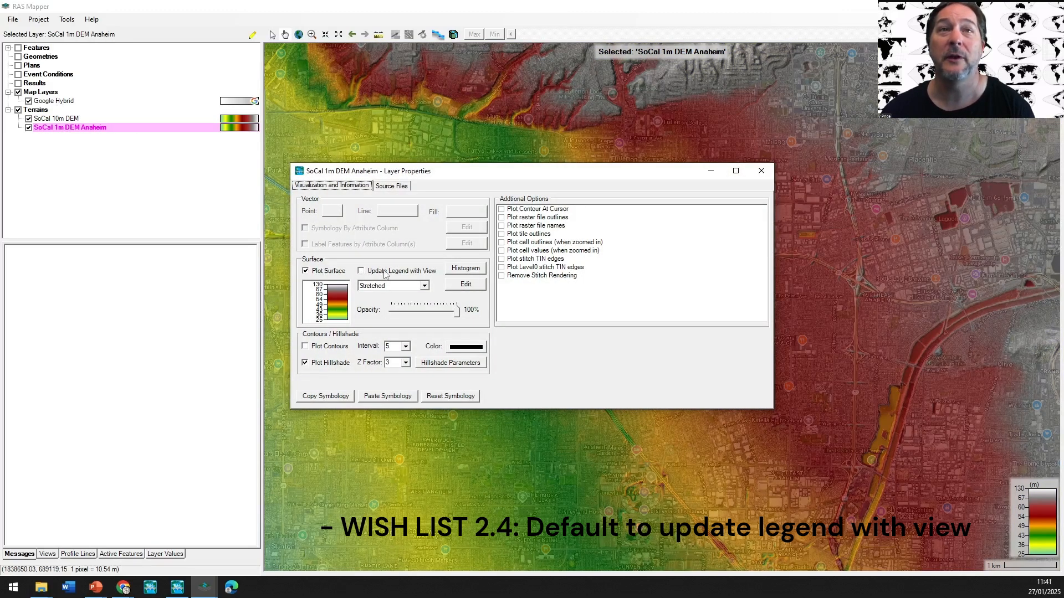
click(386, 271)
click(761, 170)
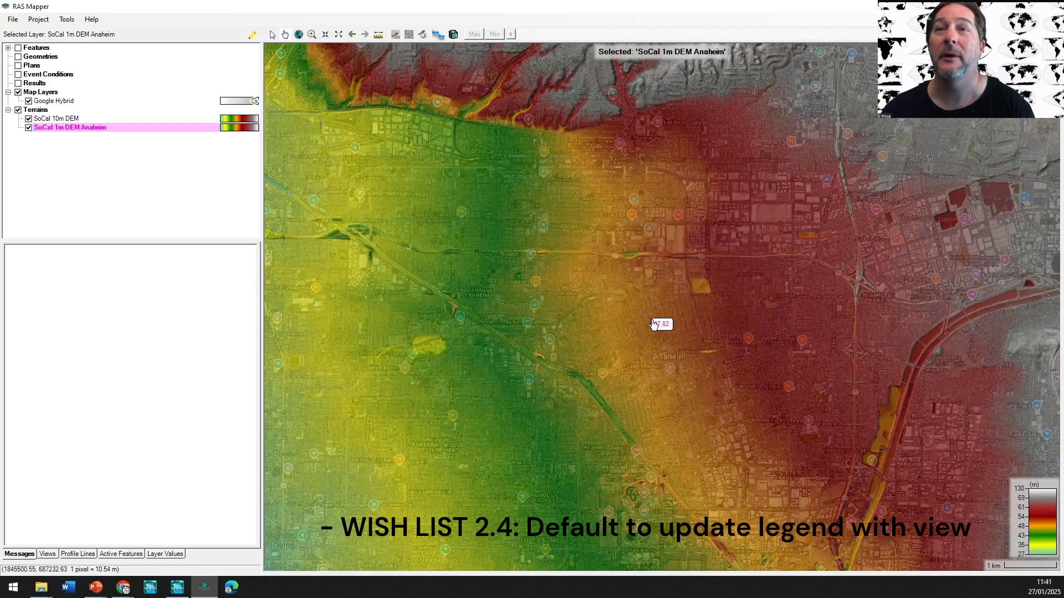
- Move the SoCal 1m DEM Anaheim layer to the top of the terrains, above SoCal 10m DEM
drag(822, 435, 728, 325)
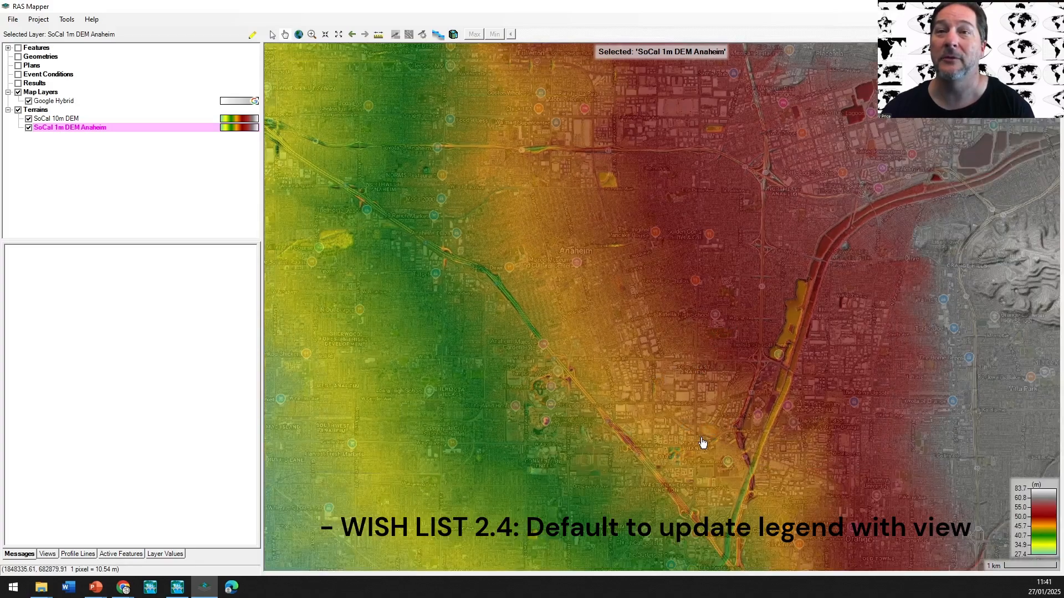
scroll(702, 443, up, 1)
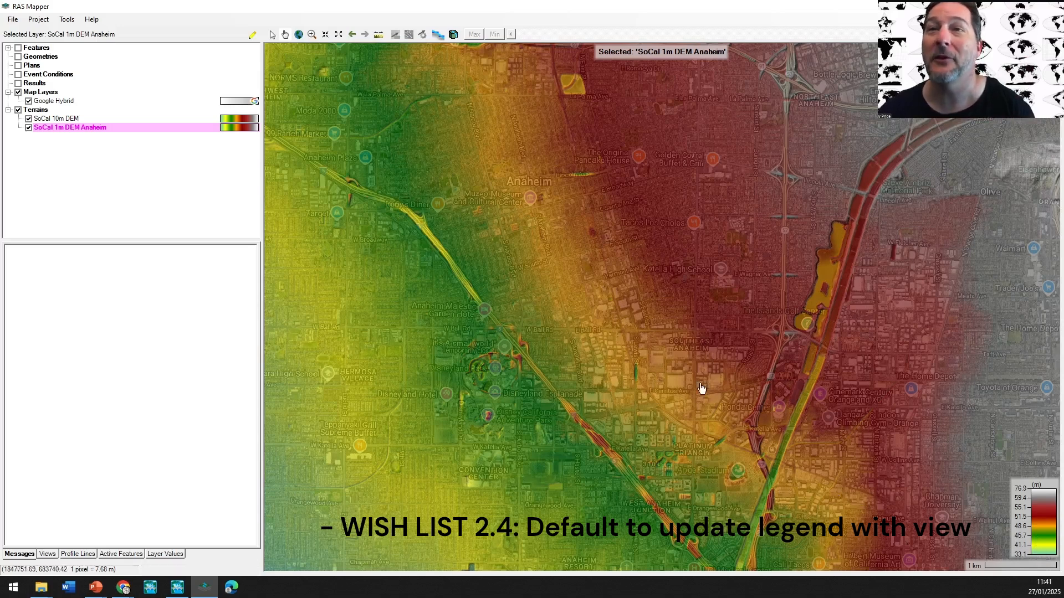
scroll(658, 418, up, 1)
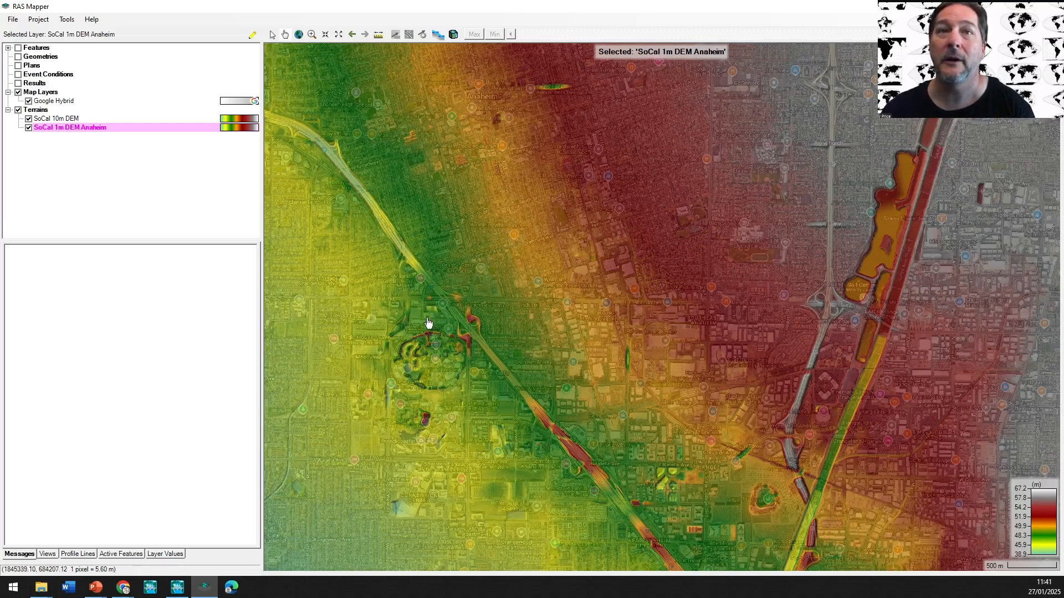
right_click(58, 133)
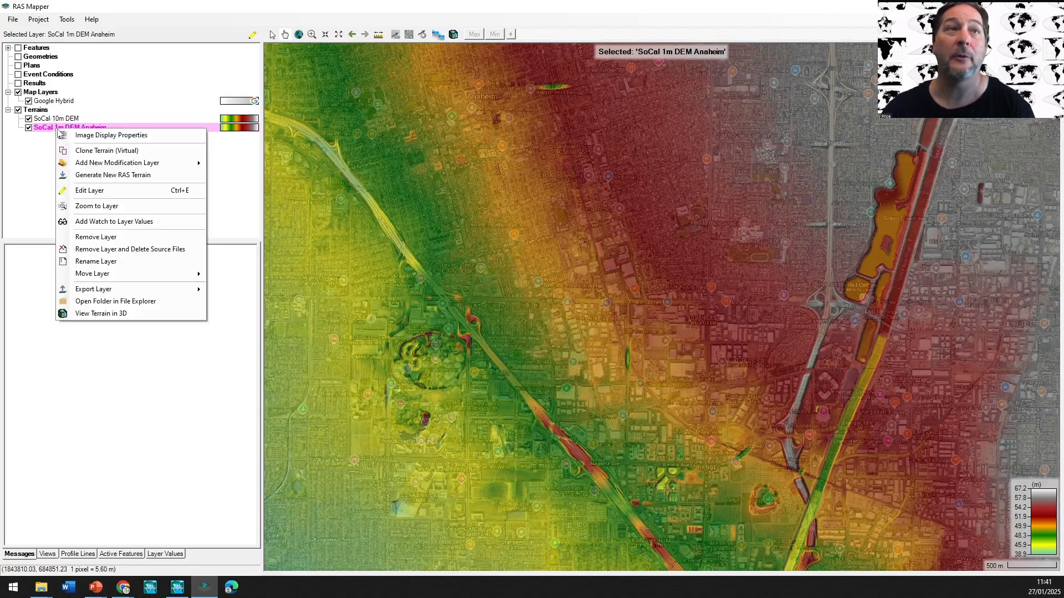
mouse_move(104, 274)
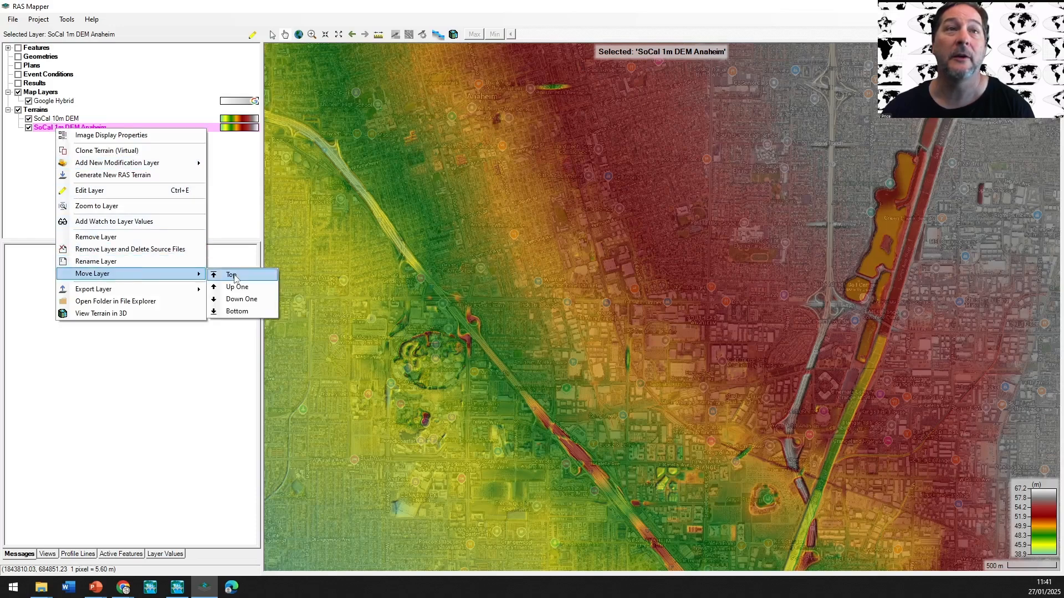
click(237, 278)
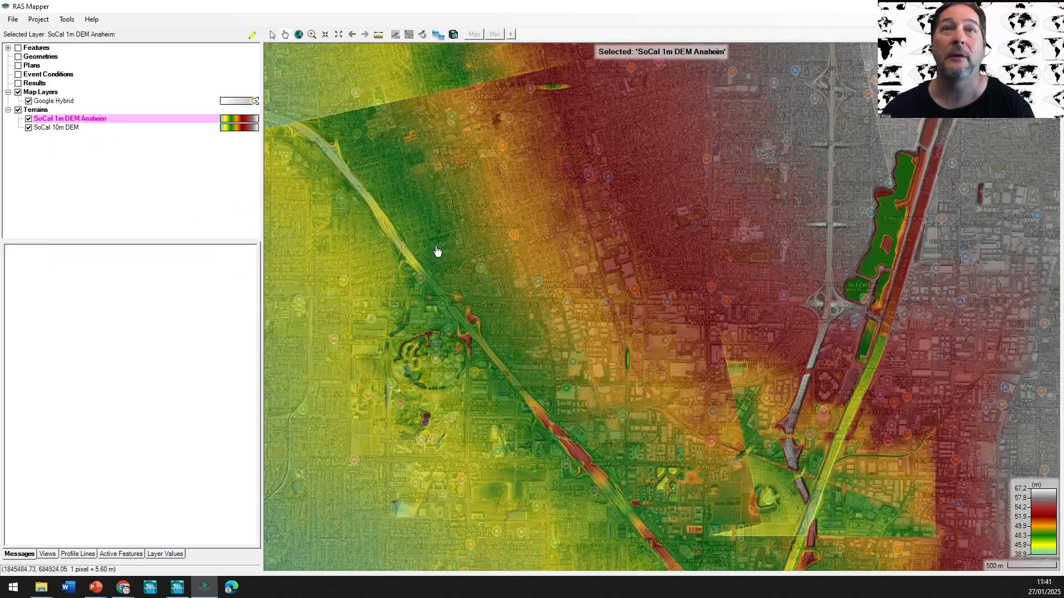
- Hide the SoCal 10m DEM terrain and examine the coverage of the 1m terrain around Anaheim
scroll(546, 302, down, 2)
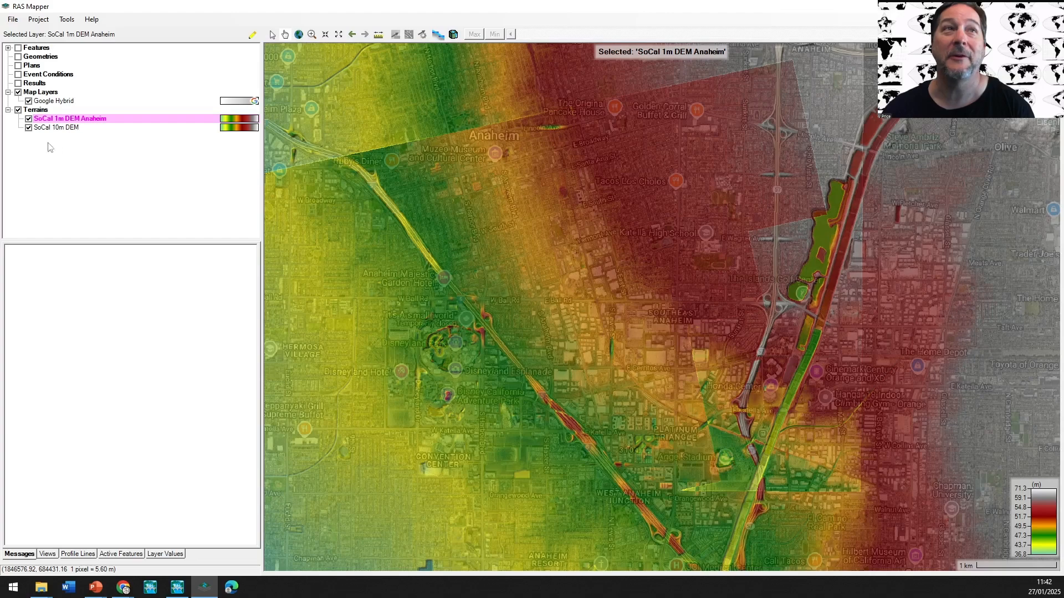
click(28, 128)
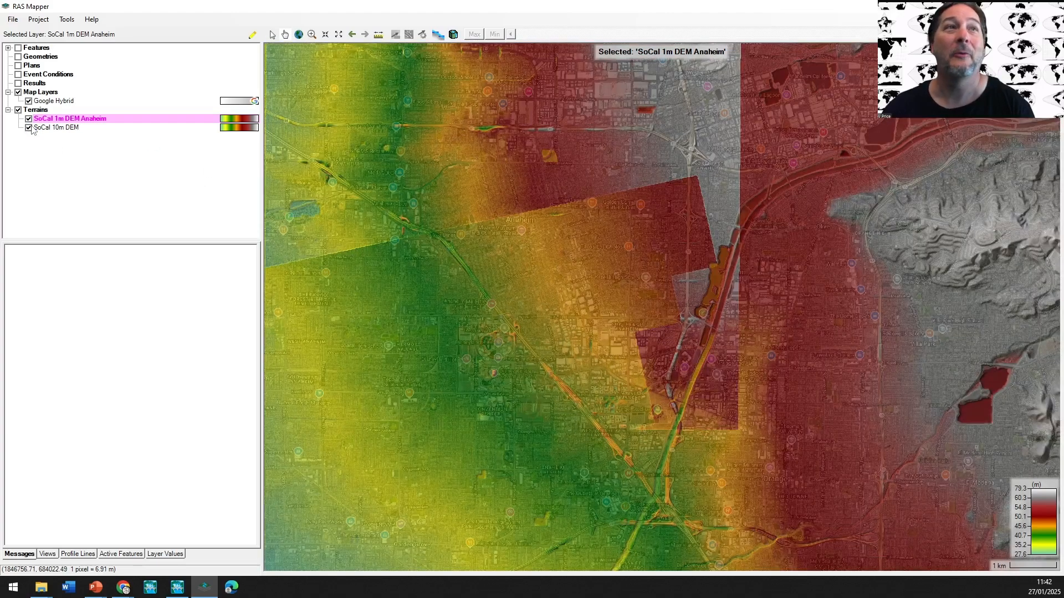
click(29, 128)
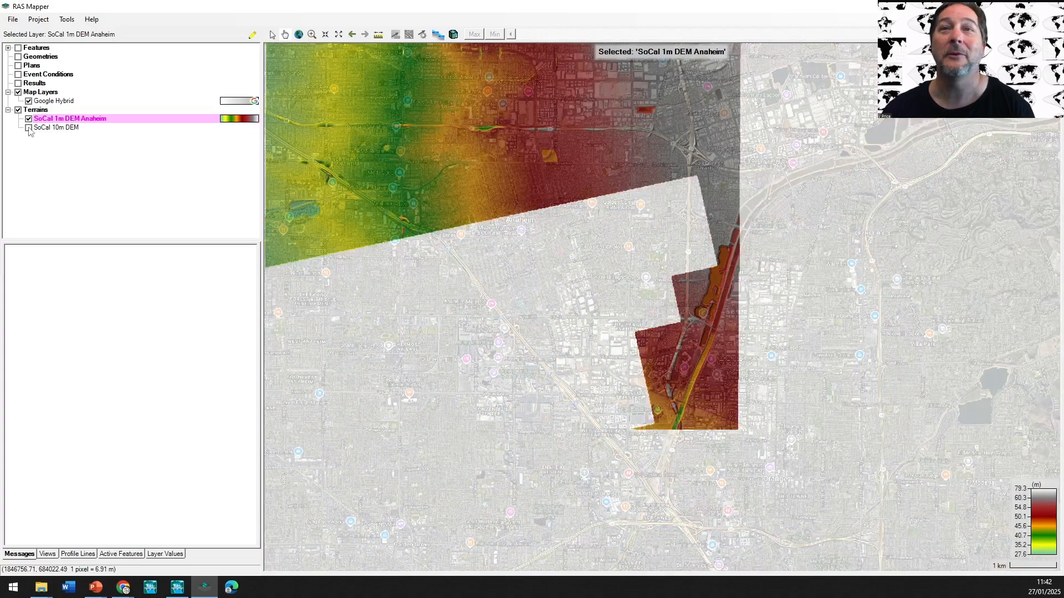
scroll(637, 283, down, 1)
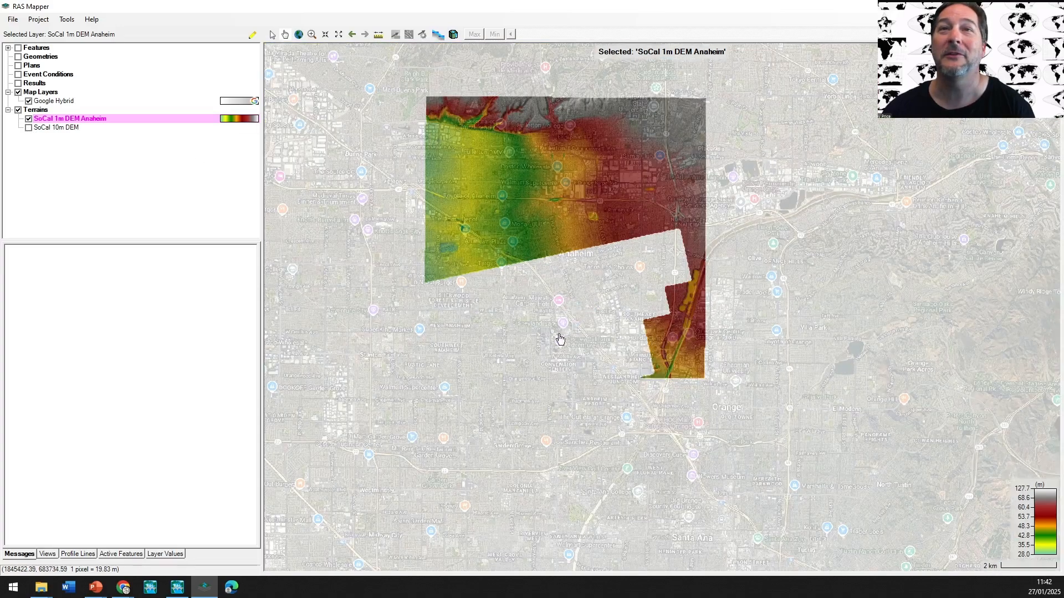
drag(529, 282, 610, 344)
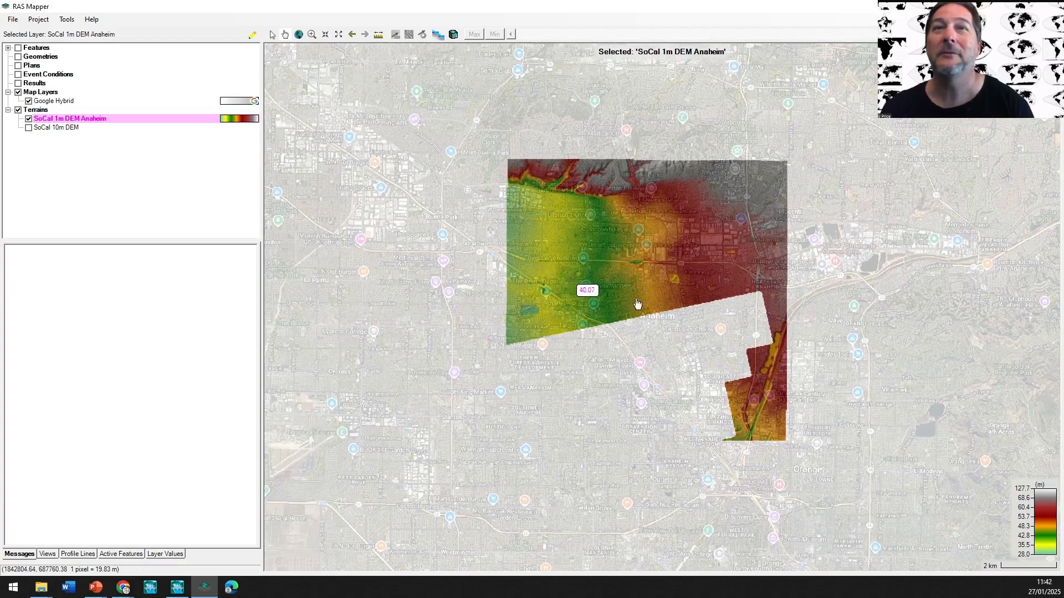
scroll(672, 360, up, 1)
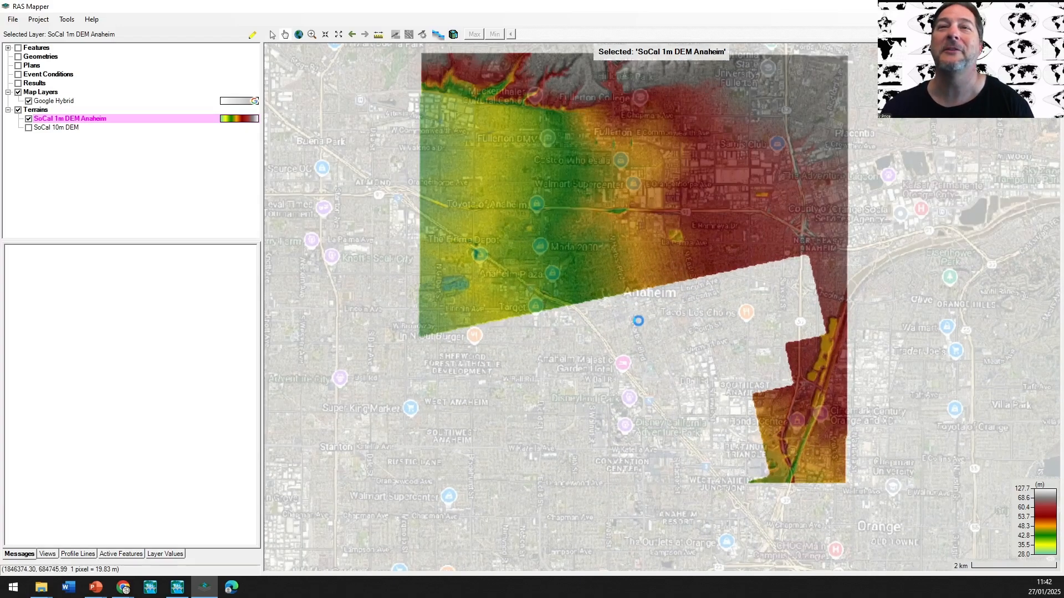
drag(657, 333, 656, 377)
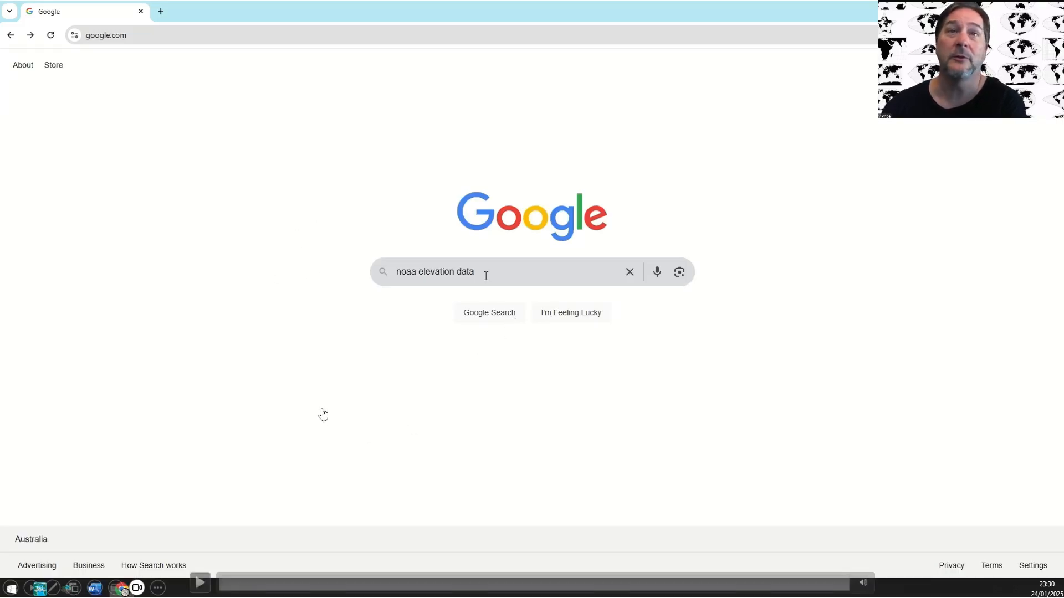
- In the web browser, search Google for "noaa elevation data" and open the NOAA Data Access Viewer
click(492, 273)
key(Return)
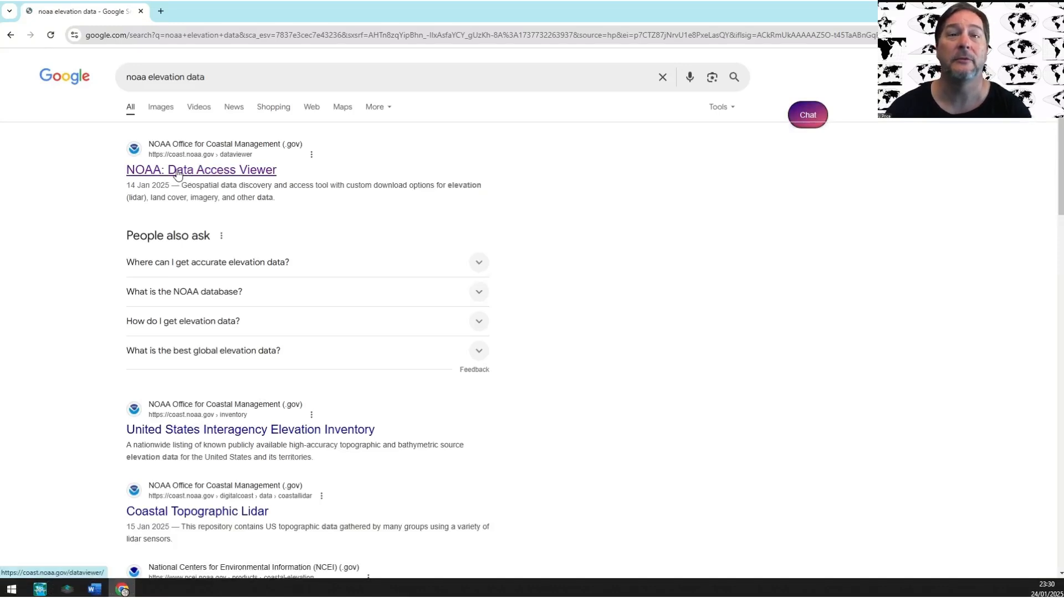
click(178, 172)
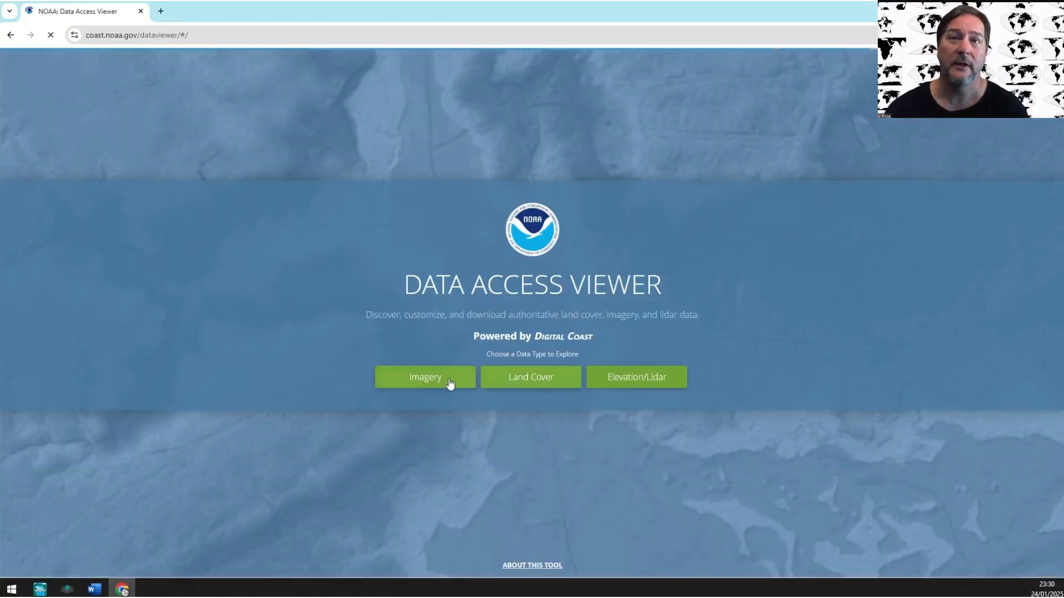
- Open the Elevation/Lidar data map and bring the Anaheim area of Southern California into view
click(622, 378)
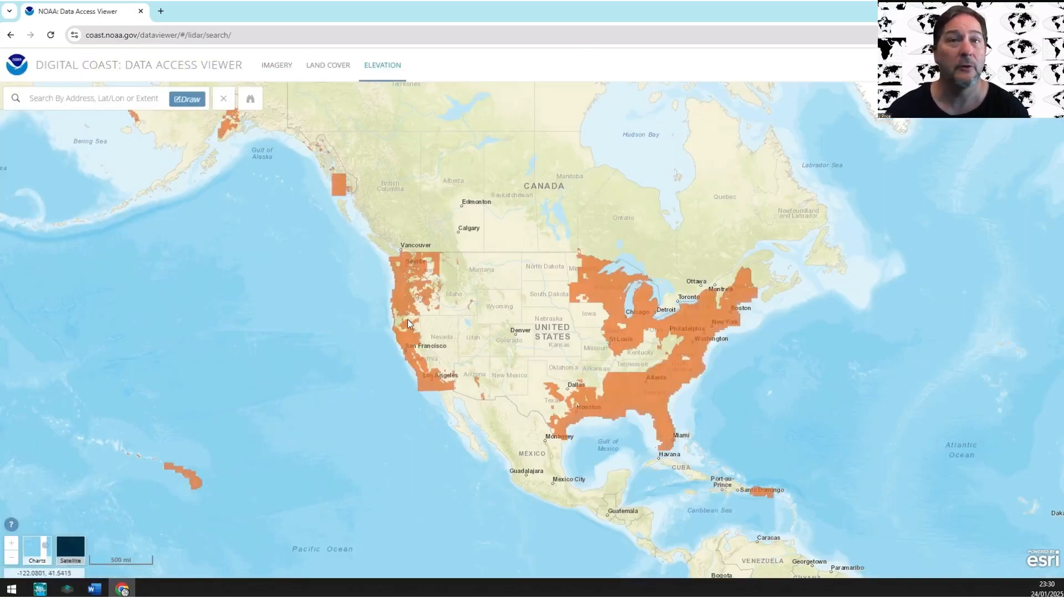
scroll(432, 390, up, 1)
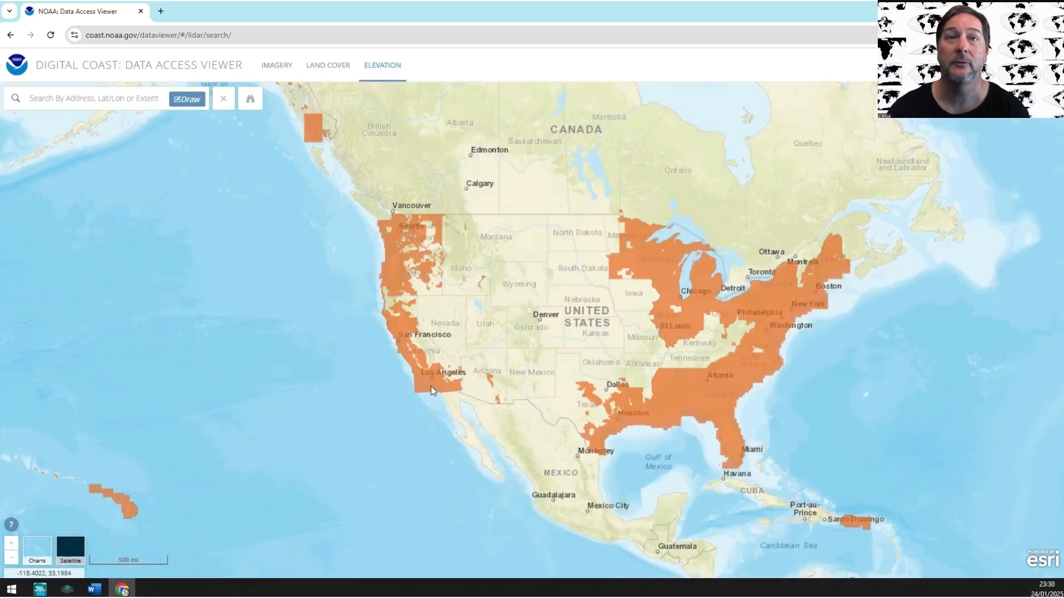
scroll(431, 389, up, 4)
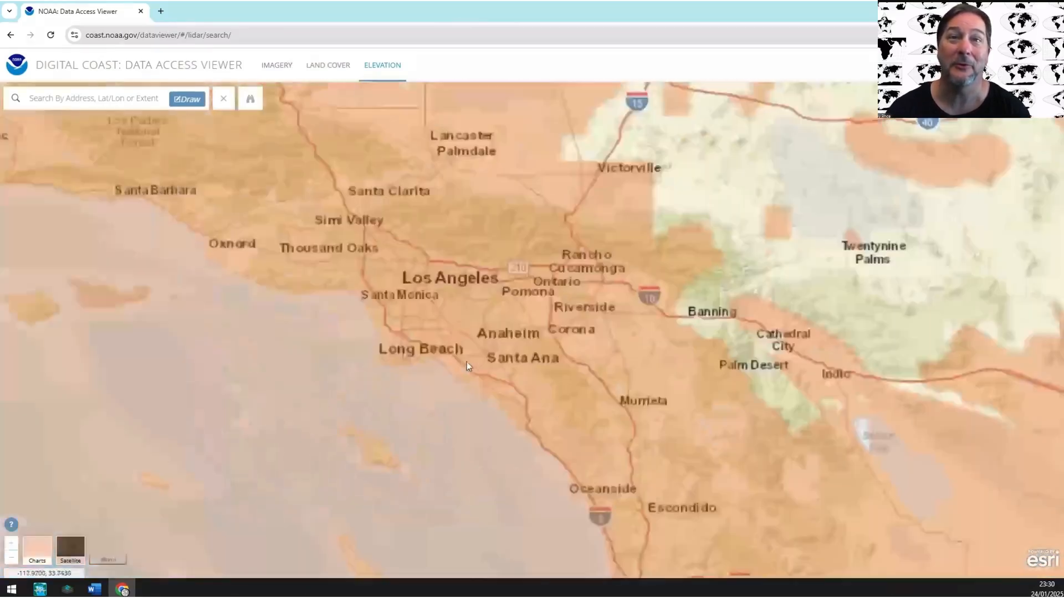
- Draw a rectangular search area on the elevation map covering Disneyland and the surrounding part of Anaheim
scroll(467, 362, up, 1)
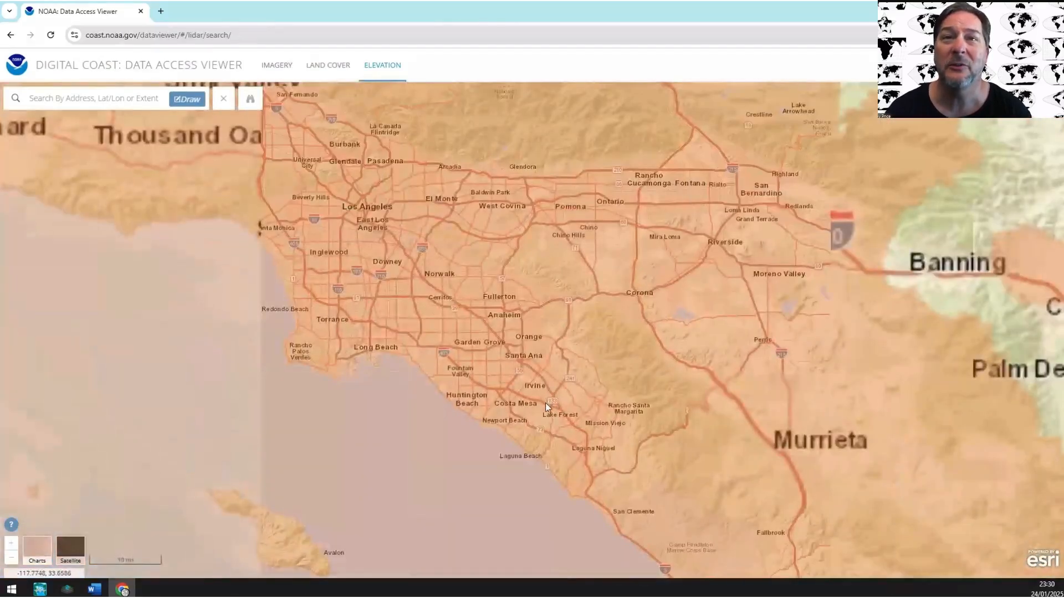
scroll(500, 368, up, 2)
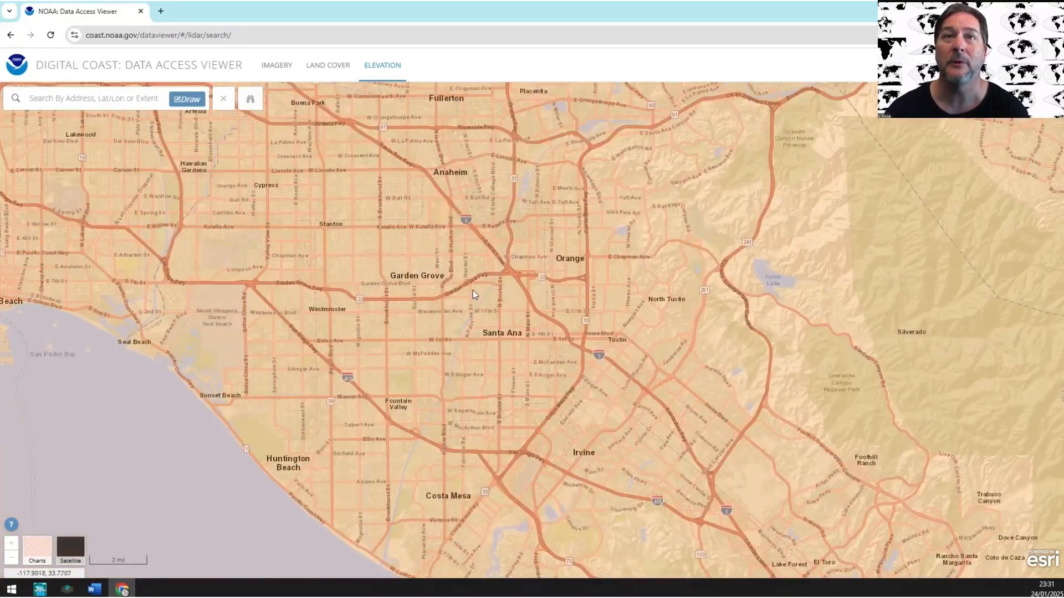
scroll(464, 273, up, 2)
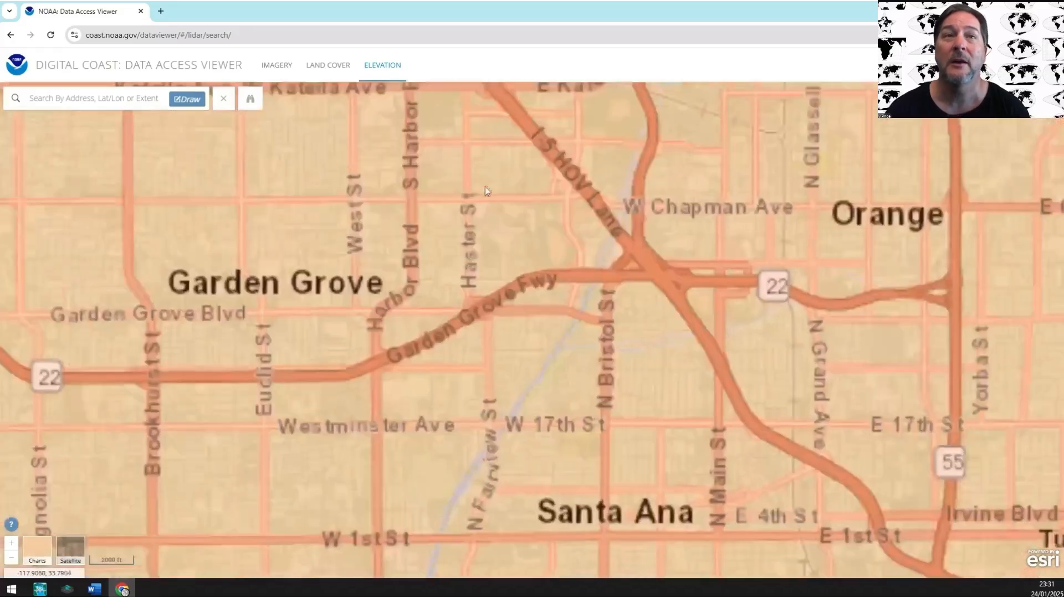
drag(484, 187, 517, 396)
drag(490, 264, 506, 315)
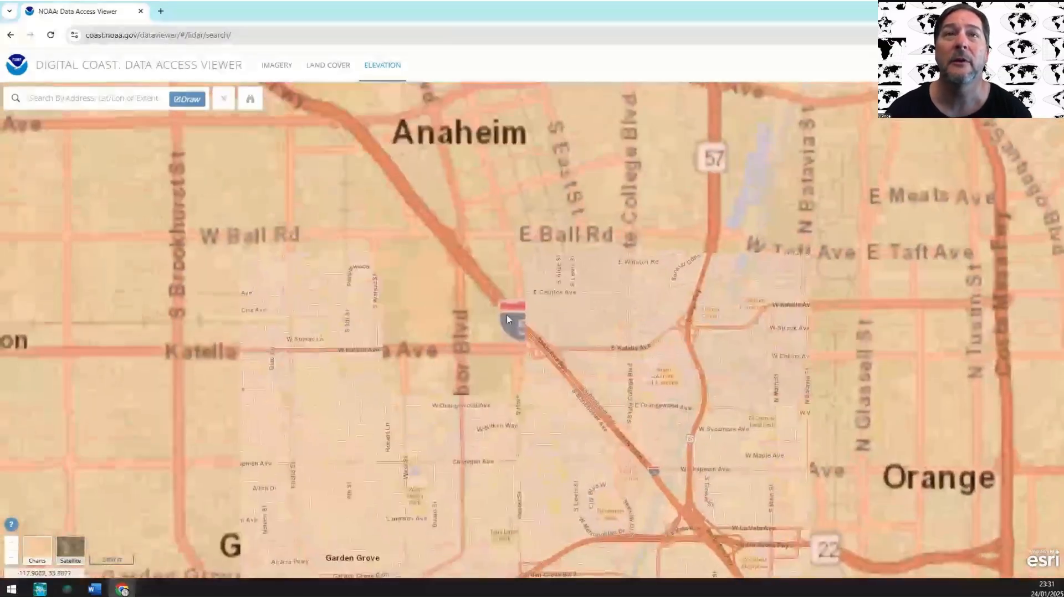
scroll(454, 334, up, 2)
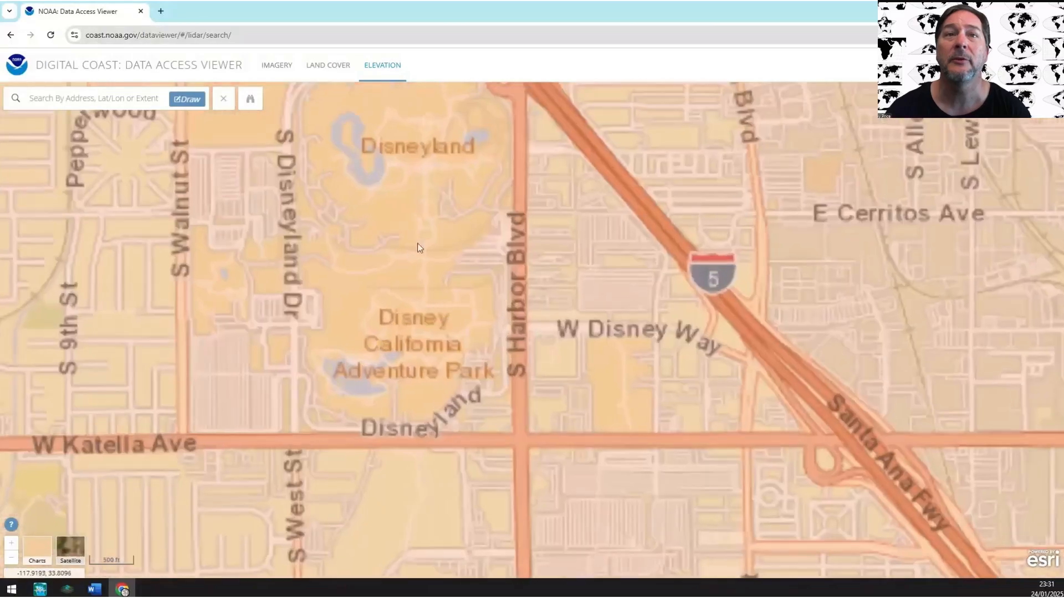
scroll(488, 331, down, 2)
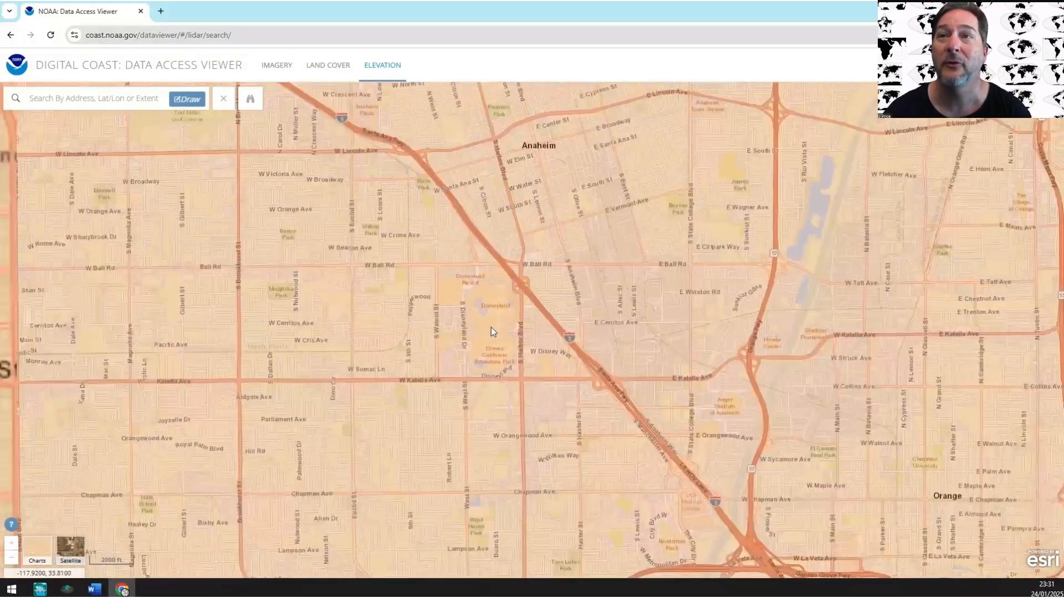
drag(806, 147, 652, 232)
scroll(647, 232, down, 1)
scroll(633, 231, up, 1)
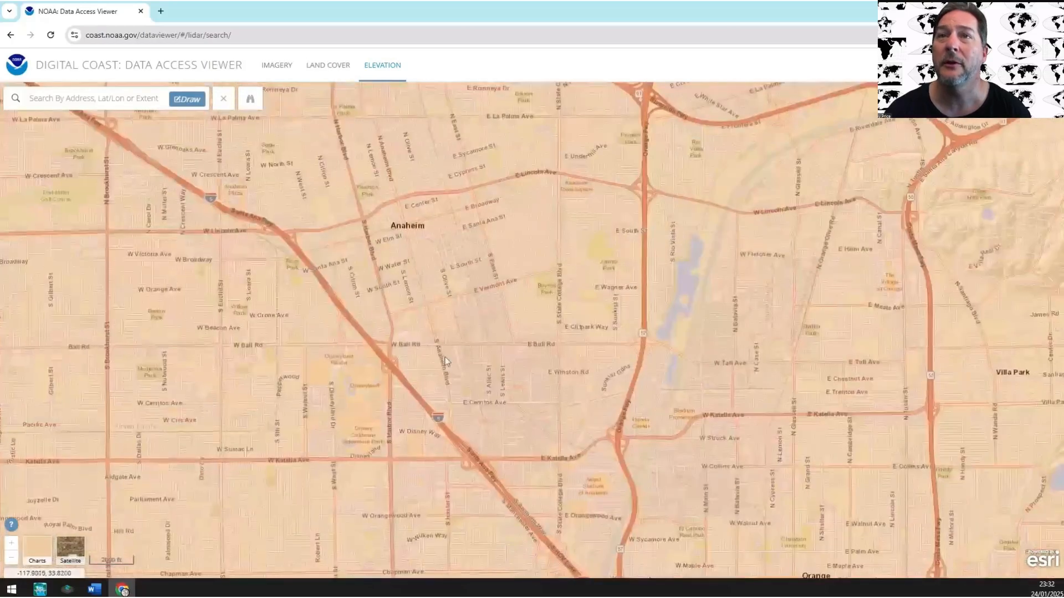
click(178, 103)
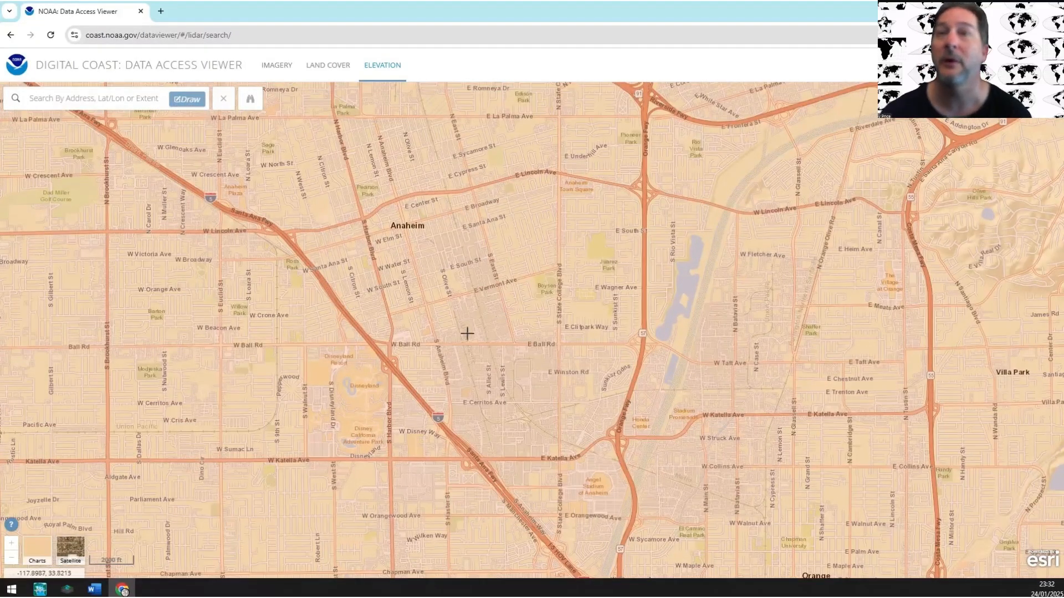
drag(233, 553, 776, 163)
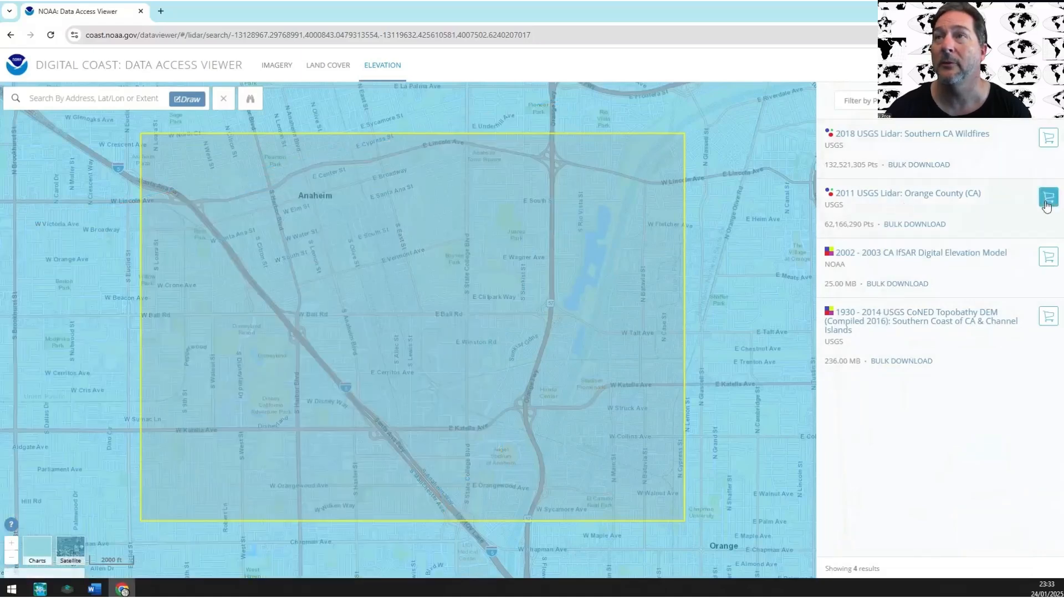
- Check the bulk download page of the 2011 USGS Lidar: Orange County (CA) dataset and return to the viewer
click(911, 224)
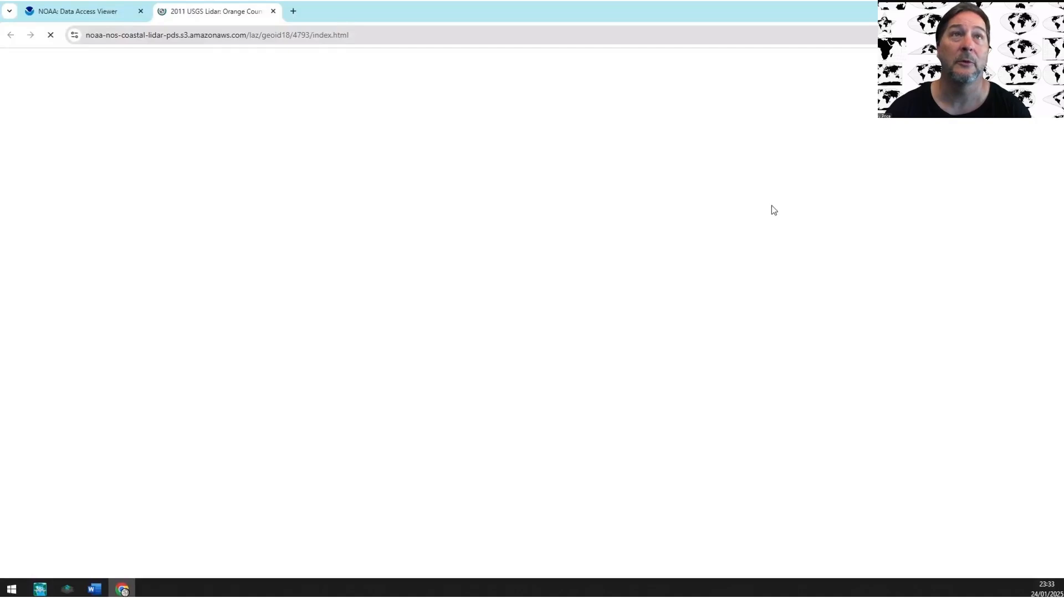
click(83, 11)
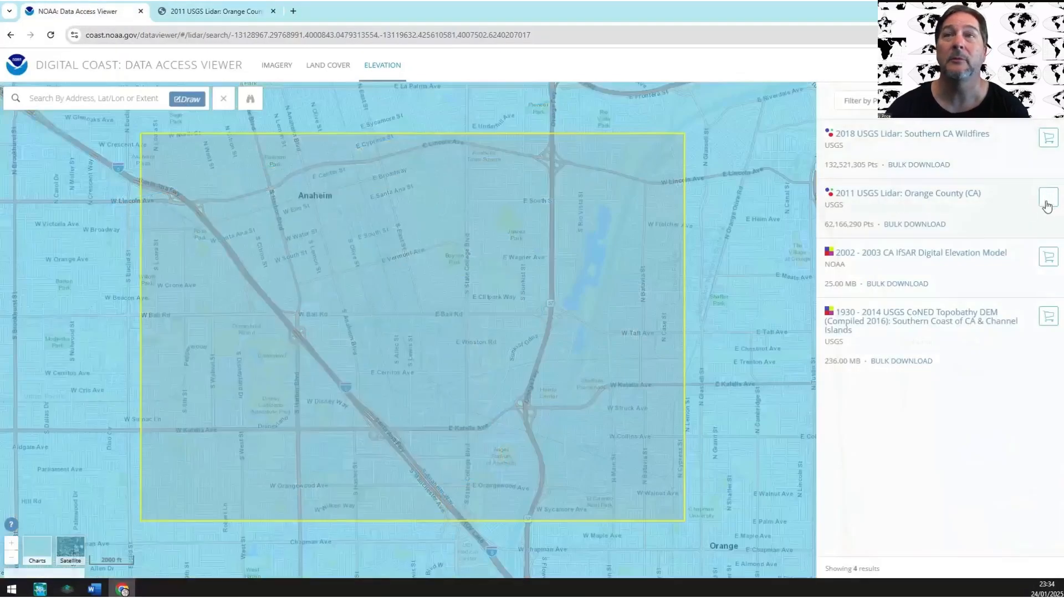
- Add the 2011 USGS Lidar: Orange County (CA) dataset to the cart and proceed to its provisioning options
click(1047, 205)
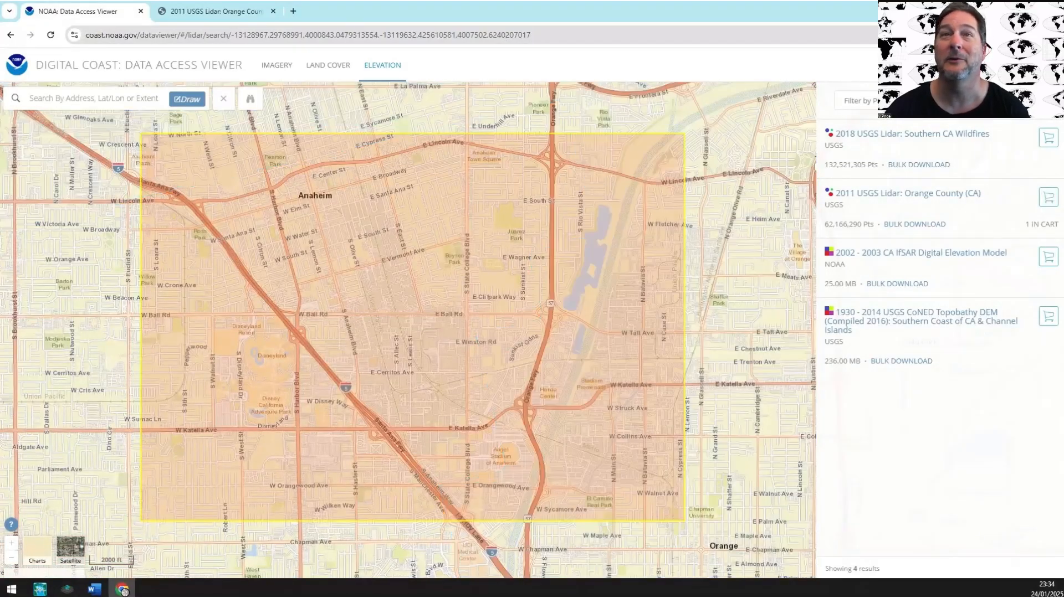
click(1042, 65)
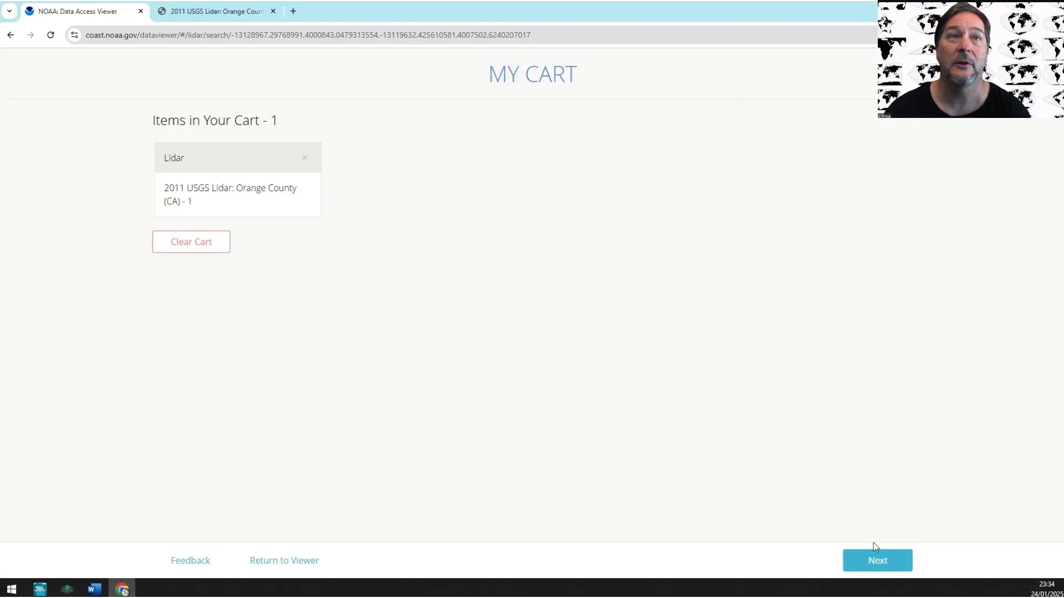
click(877, 561)
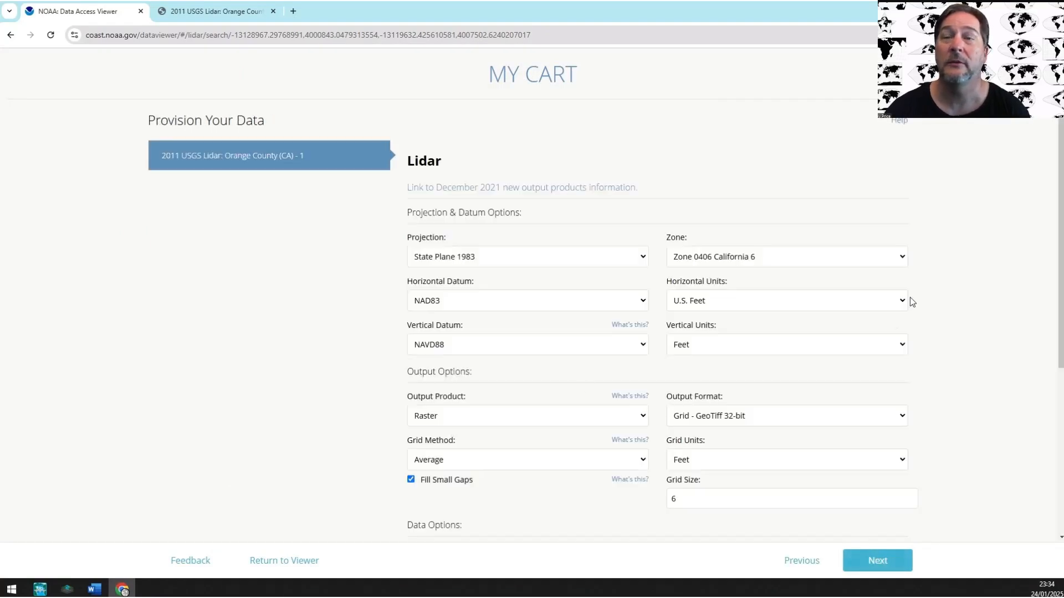
- Set the lidar output's horizontal, vertical and grid units to Meters
scroll(988, 281, down, 1)
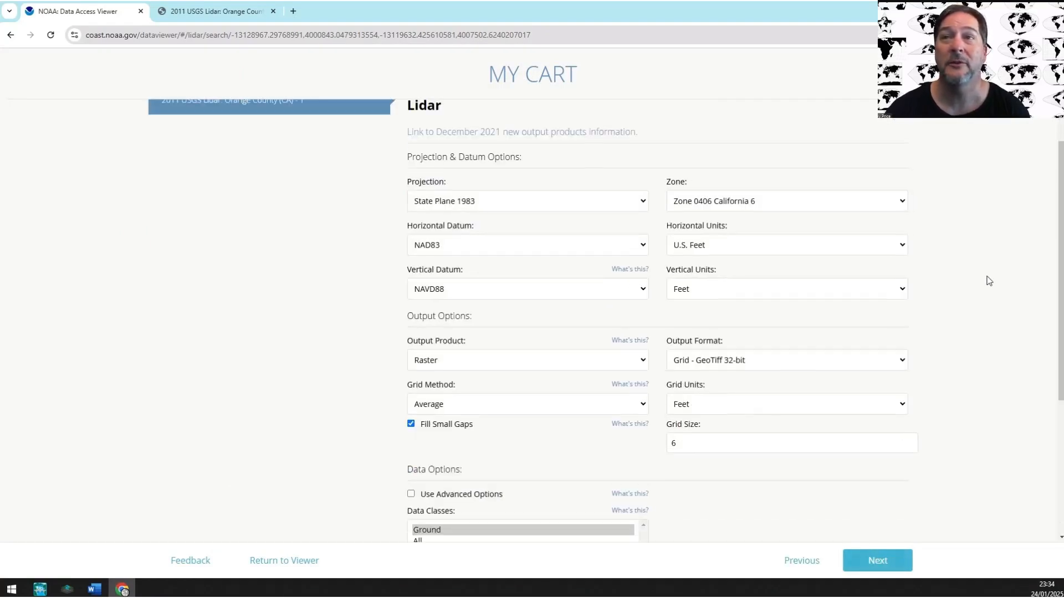
click(903, 246)
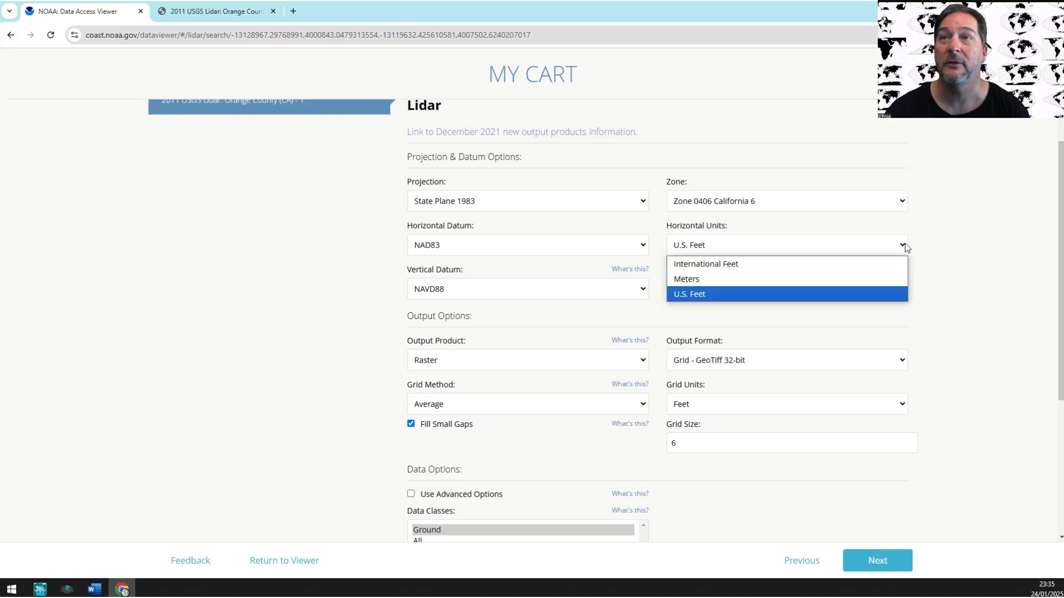
click(837, 285)
click(903, 290)
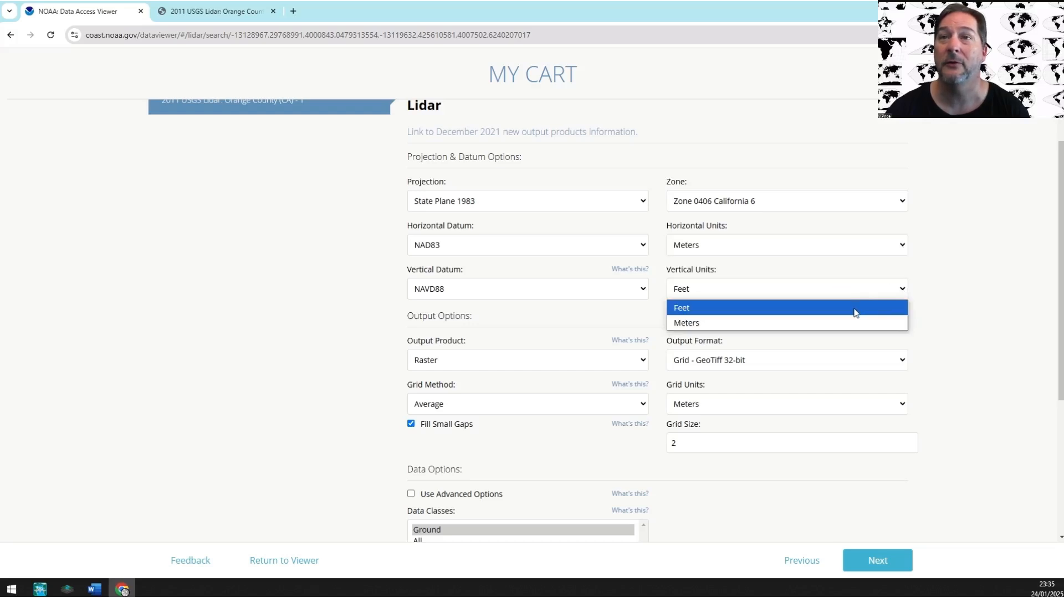
click(840, 320)
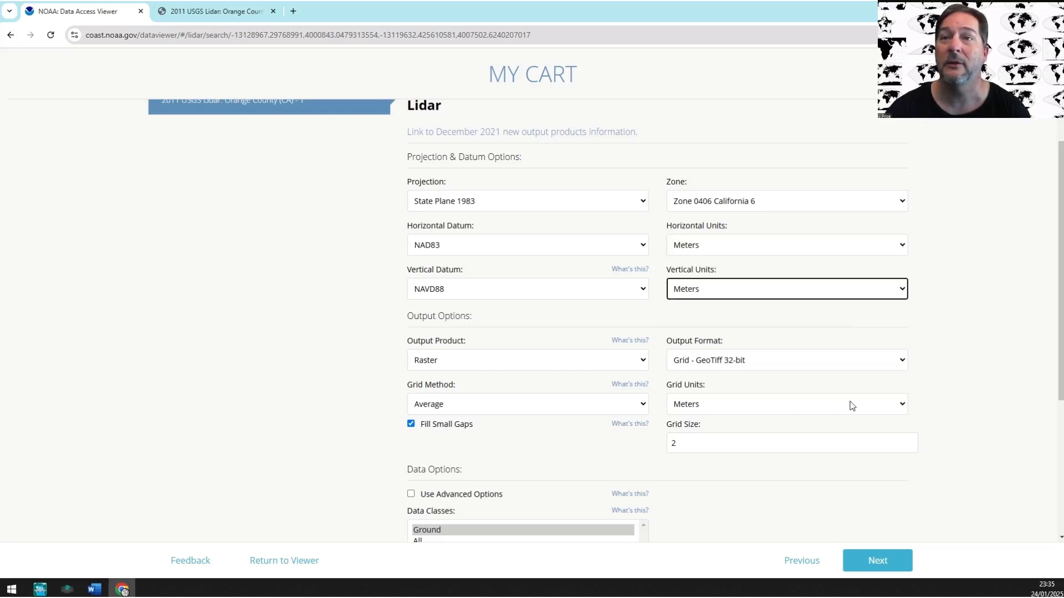
click(902, 405)
click(829, 423)
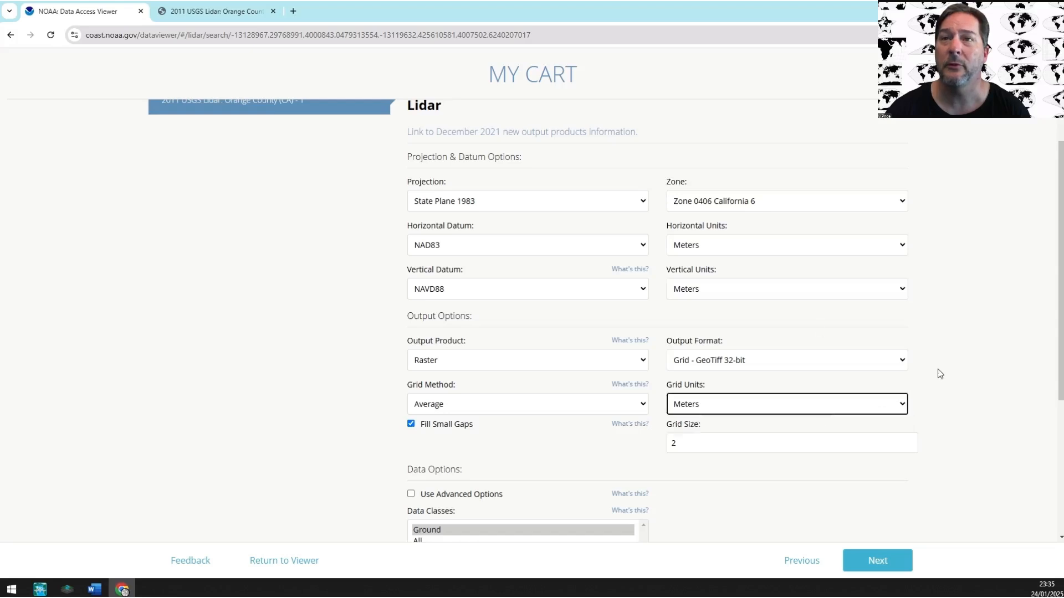
- Try the All data class and restore the selection to Ground
scroll(940, 374, down, 1)
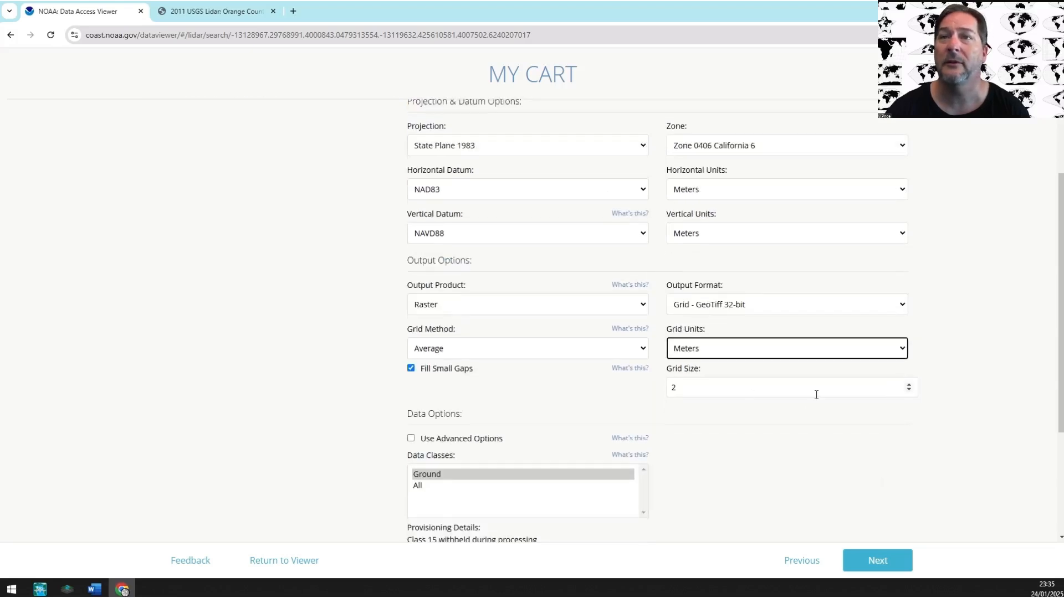
scroll(640, 441, down, 1)
click(433, 421)
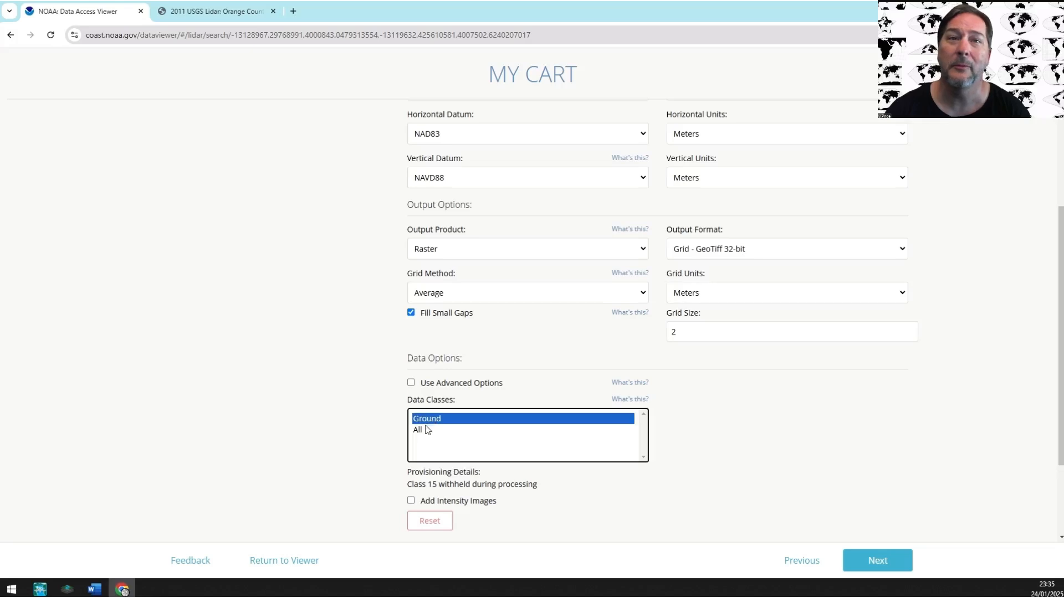
click(423, 431)
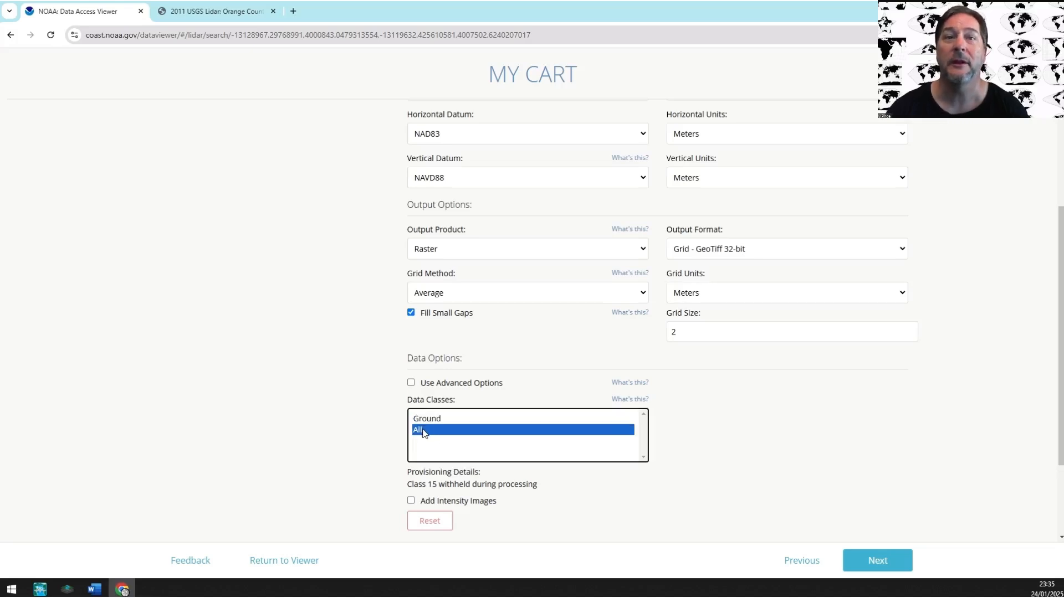
click(437, 422)
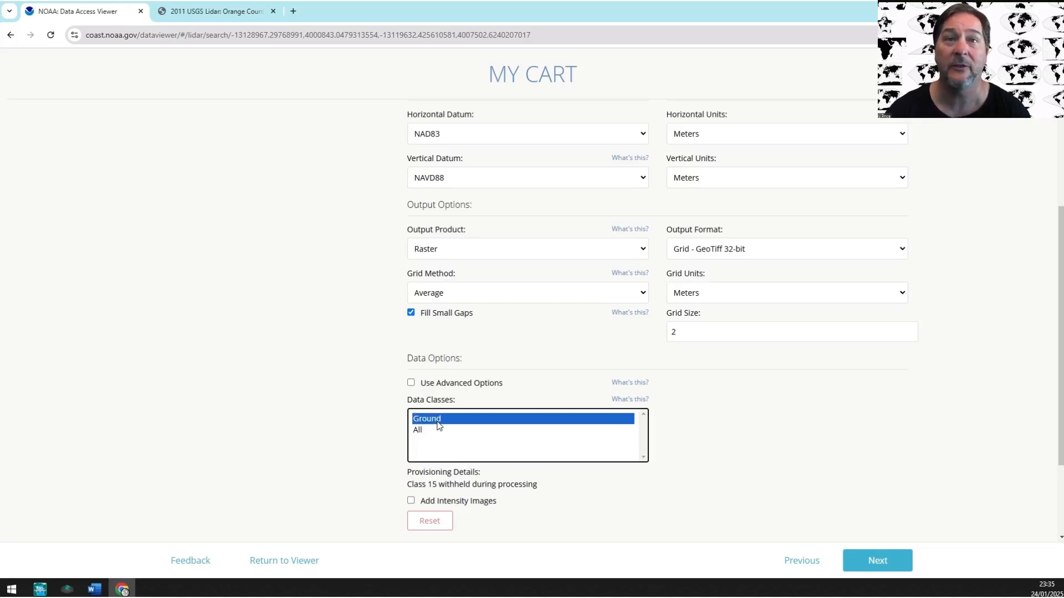
- Enable the advanced data options, select the Ground data class and proceed to the delivery details
click(411, 383)
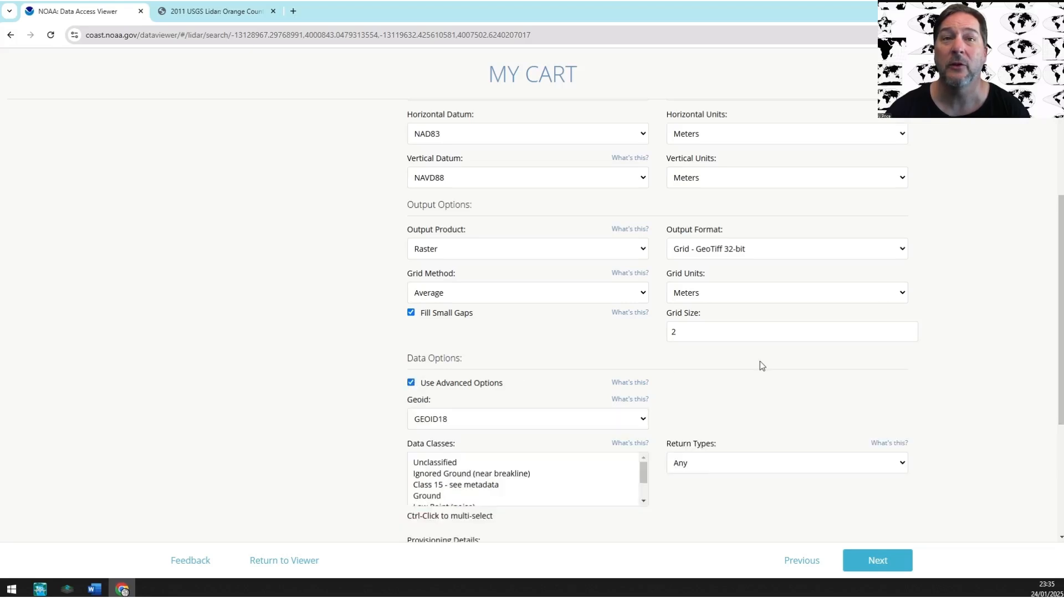
scroll(759, 362, down, 2)
mouse_move(644, 363)
mouse_down()
mouse_move(646, 383)
mouse_move(653, 357)
mouse_up()
click(901, 355)
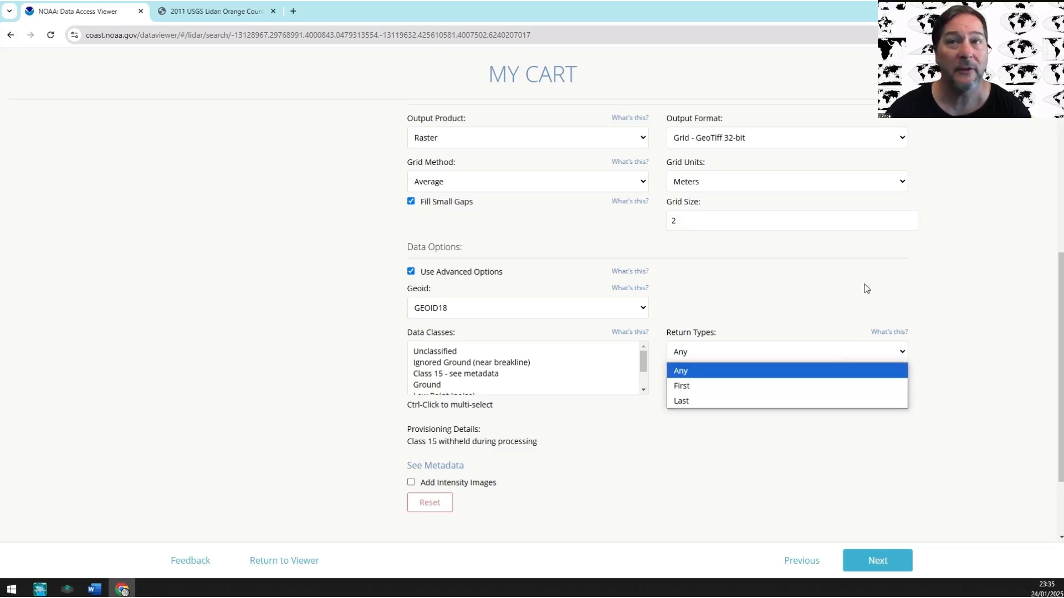
mouse_move(644, 361)
mouse_down()
mouse_move(645, 381)
mouse_move(653, 361)
mouse_up()
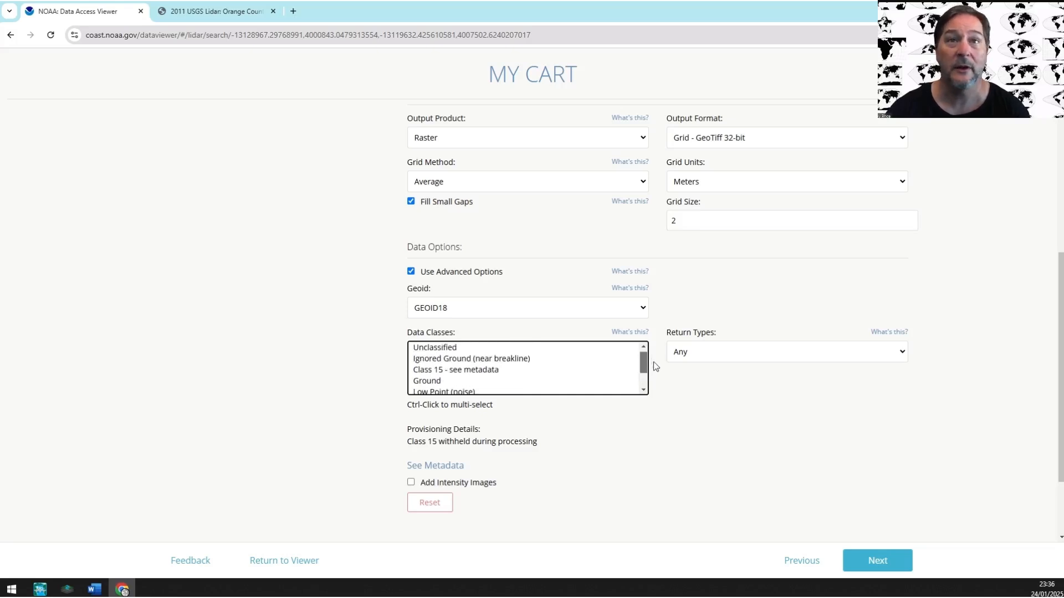
click(430, 383)
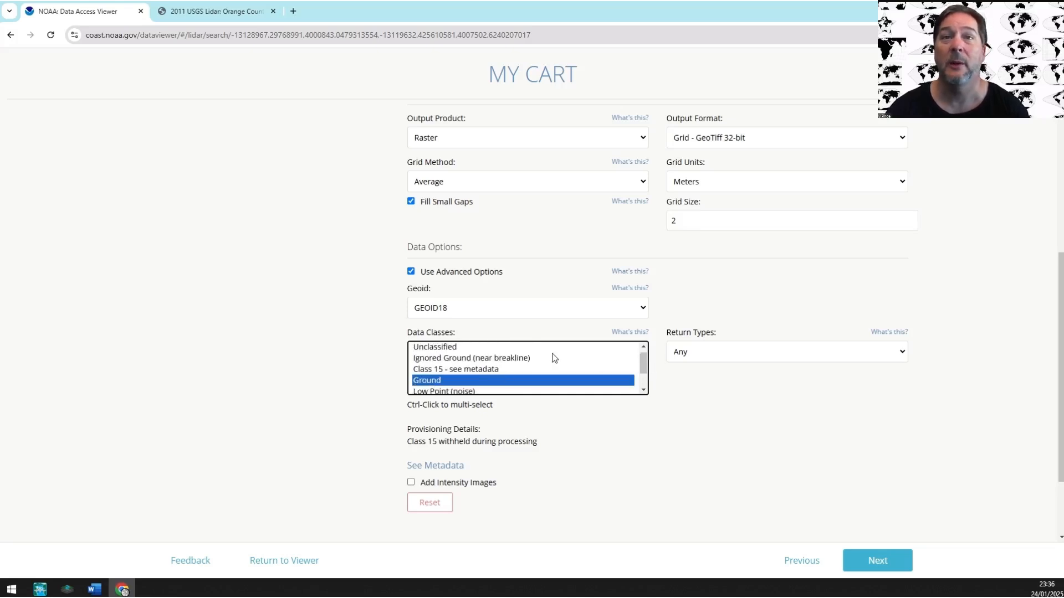
scroll(549, 368, down, 2)
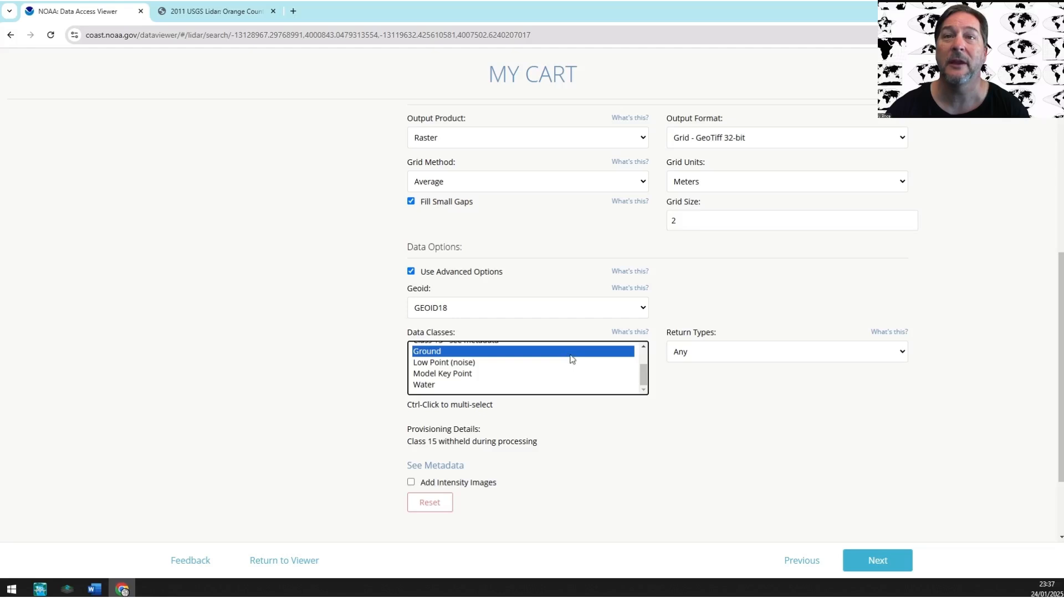
click(740, 455)
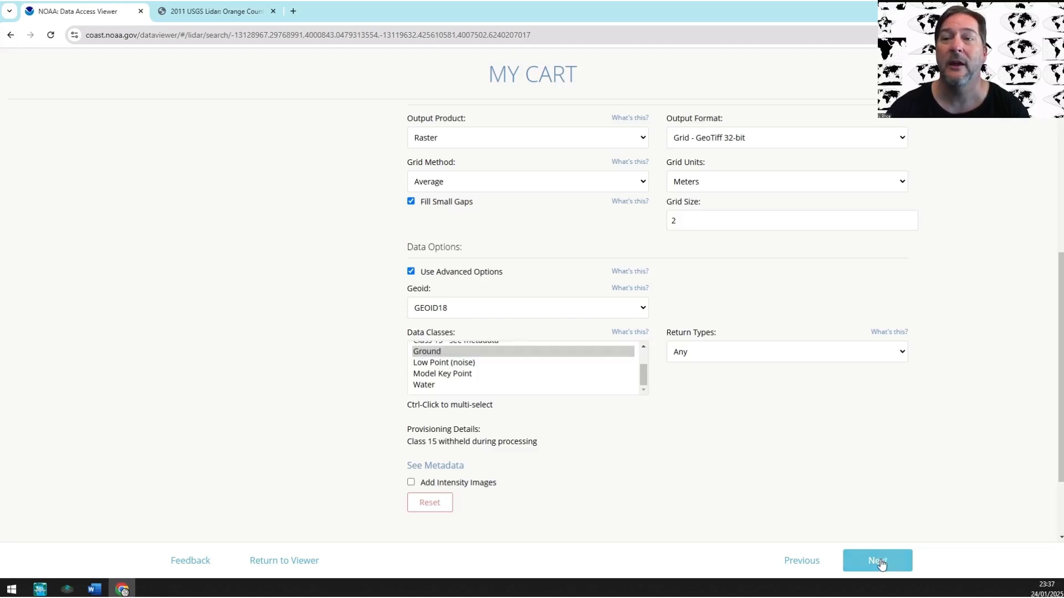
click(881, 565)
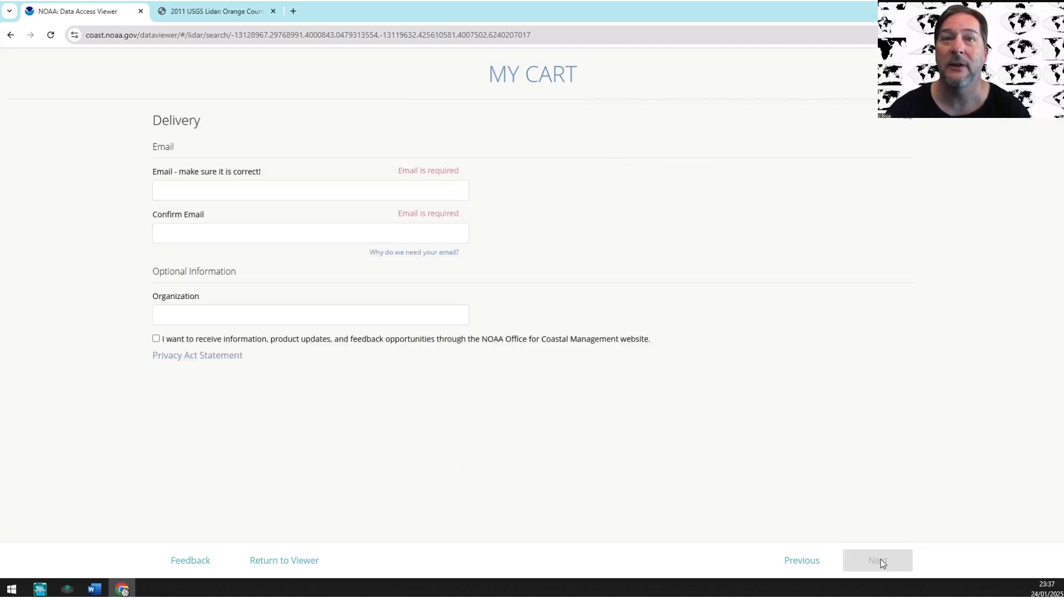
- Fill in the delivery e-mail, its confirmation and the organization Surface Water Solutions, and submit the data request
click(288, 194)
click(283, 220)
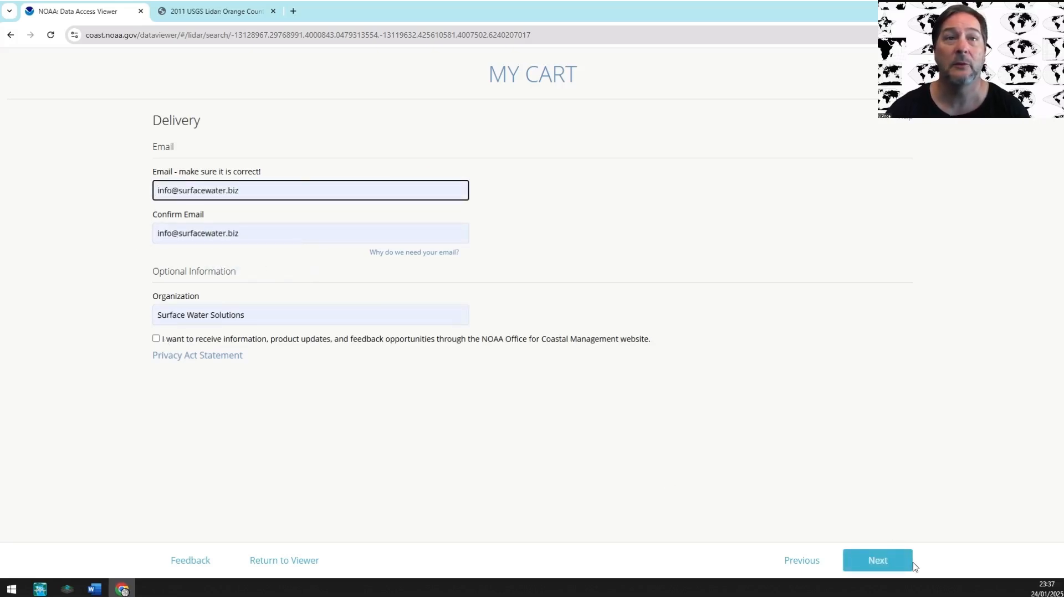
click(884, 561)
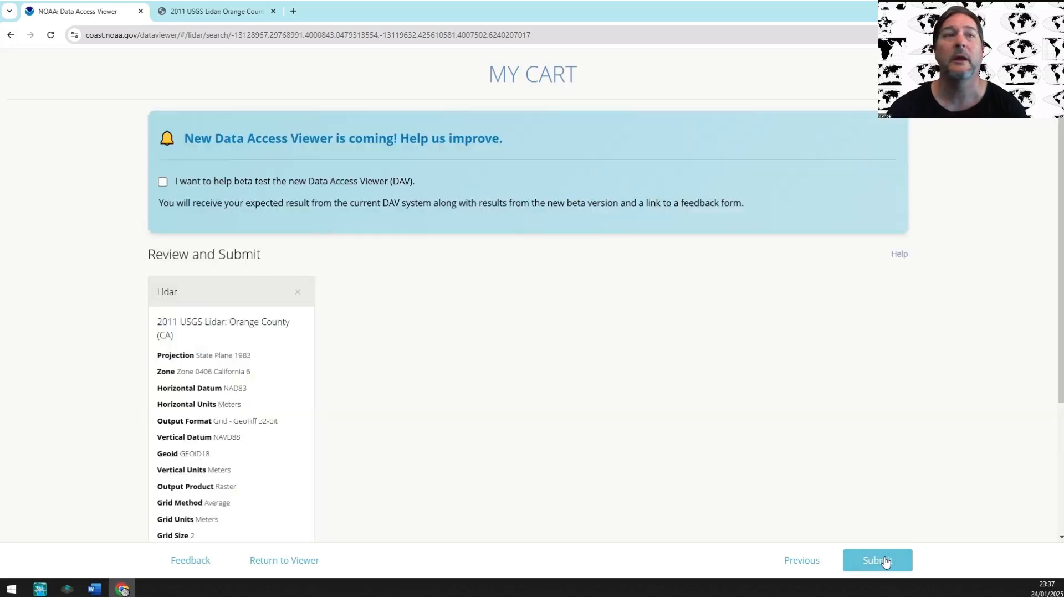
click(887, 562)
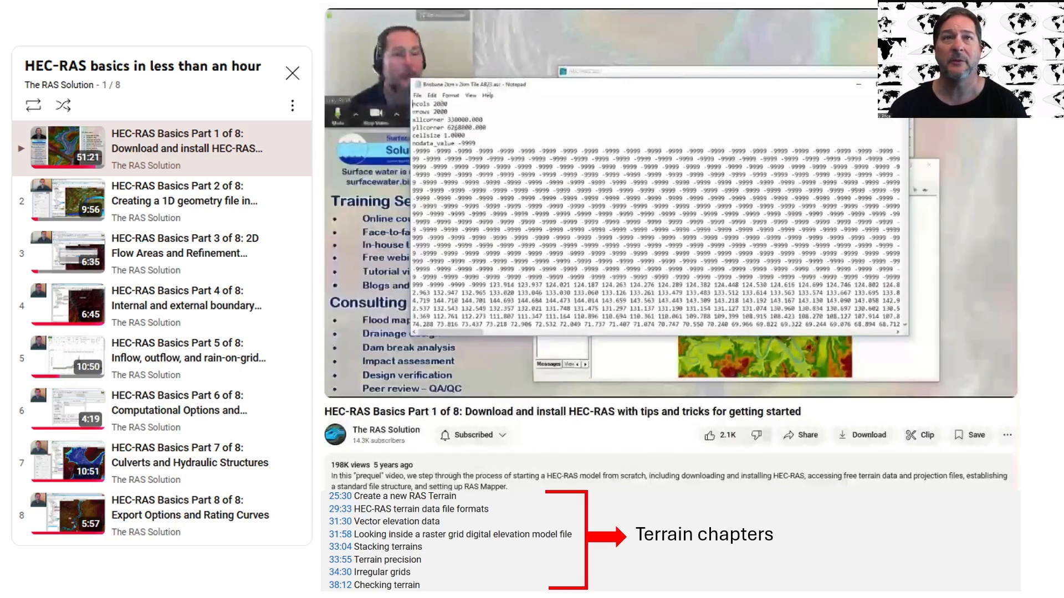
drag(752, 371, 794, 371)
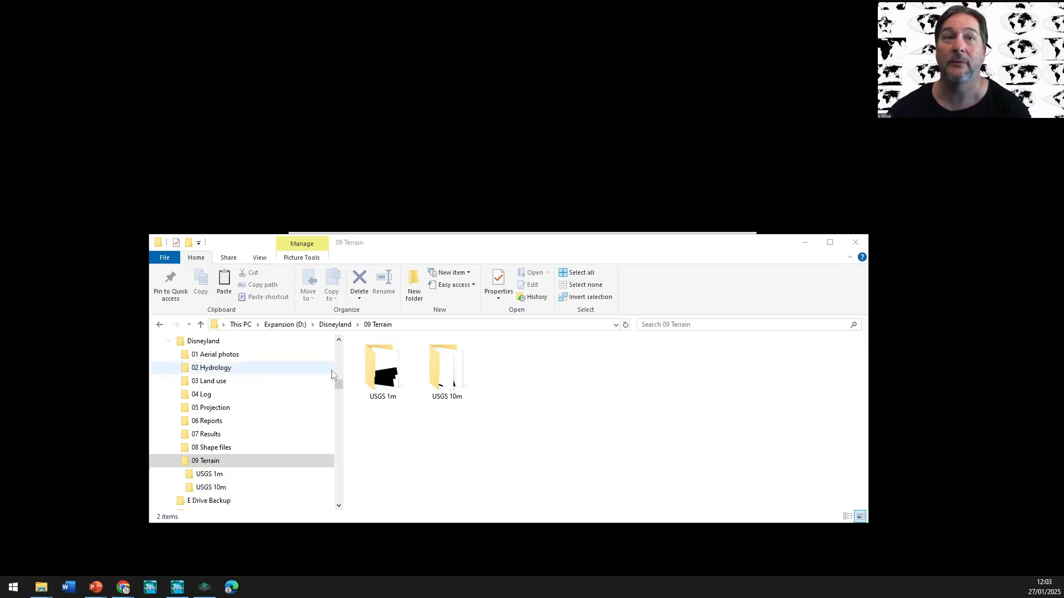
click(579, 435)
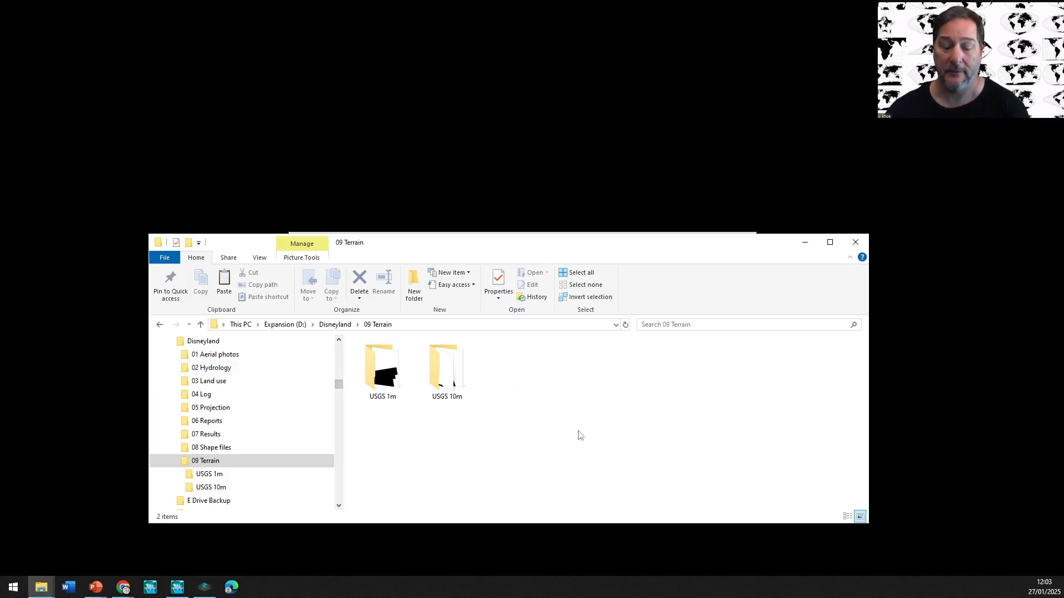
- Paste the copied lidar download folder into the 09 Terrain folder and rename it NOAA 2m
key(ctrl+v)
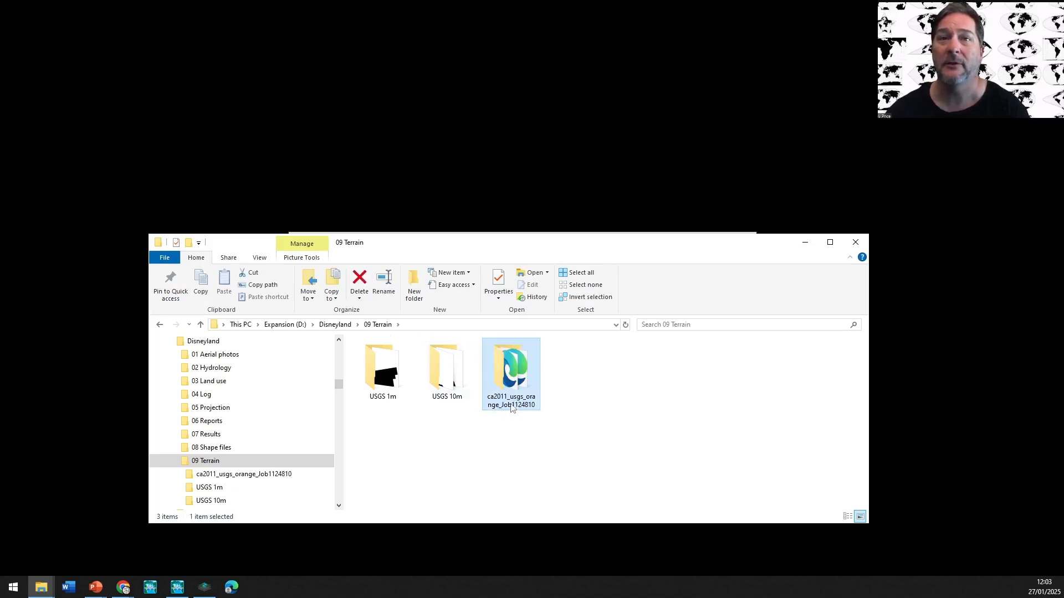
right_click(511, 406)
click(541, 382)
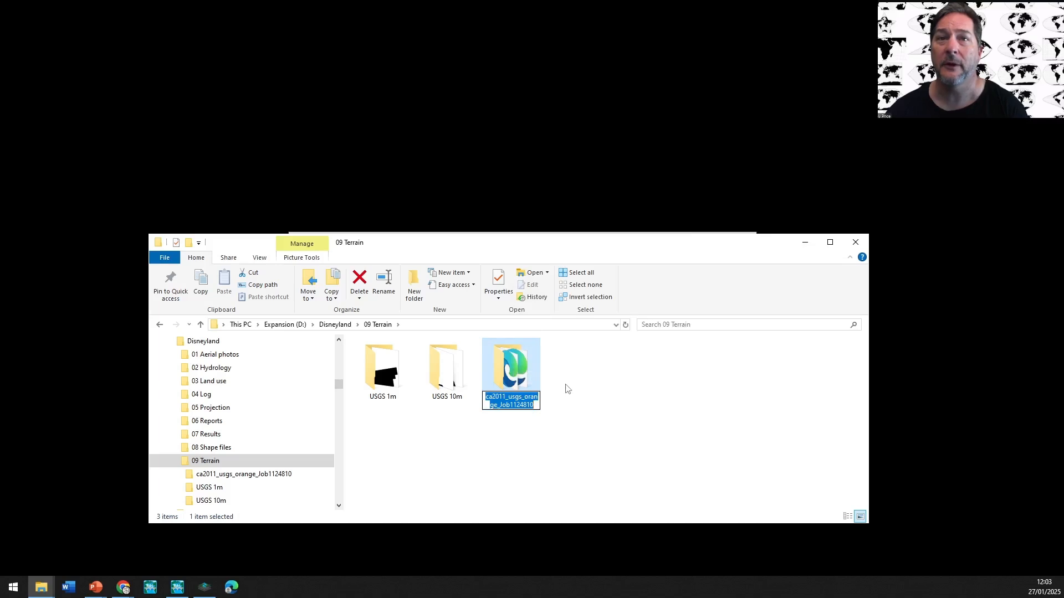
text(NOA)
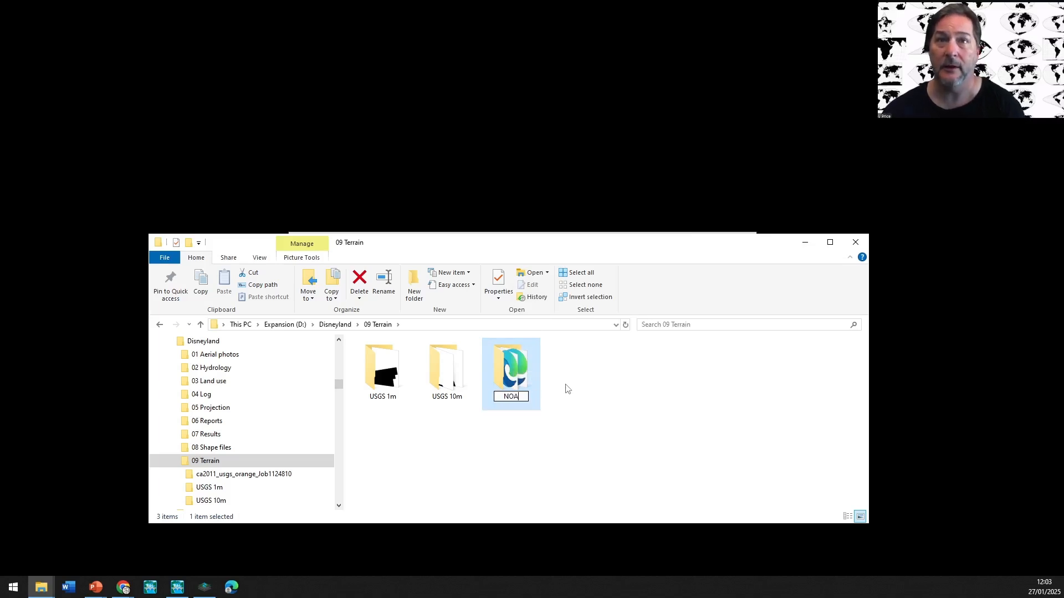
text(A 2)
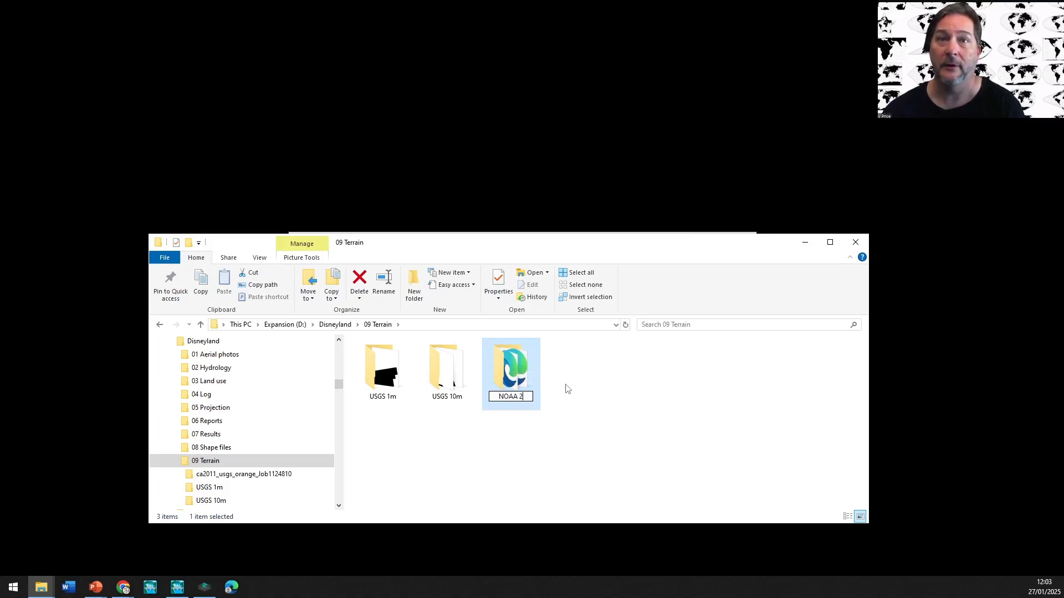
text(m)
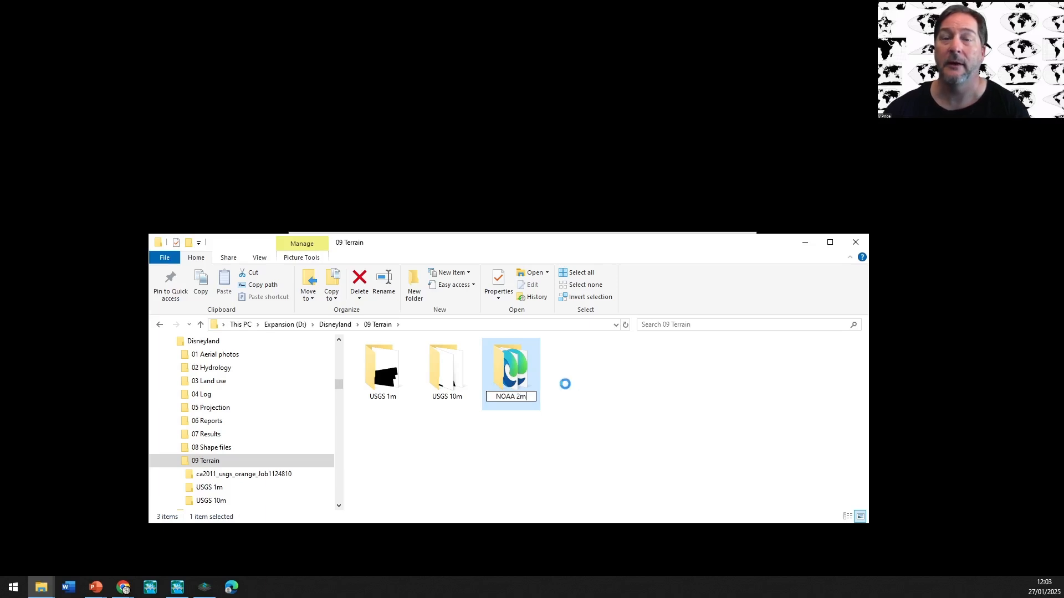
key(Return)
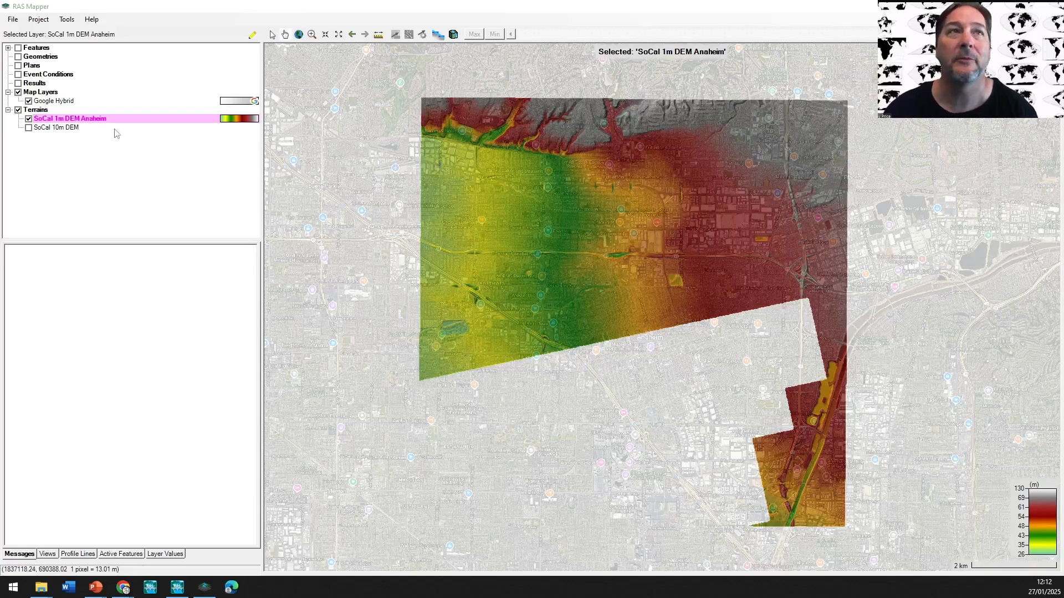
- Start a new RAS terrain and add the ca2011_usgs_orange TIF from the NOAA 2m folder as its input raster
right_click(44, 111)
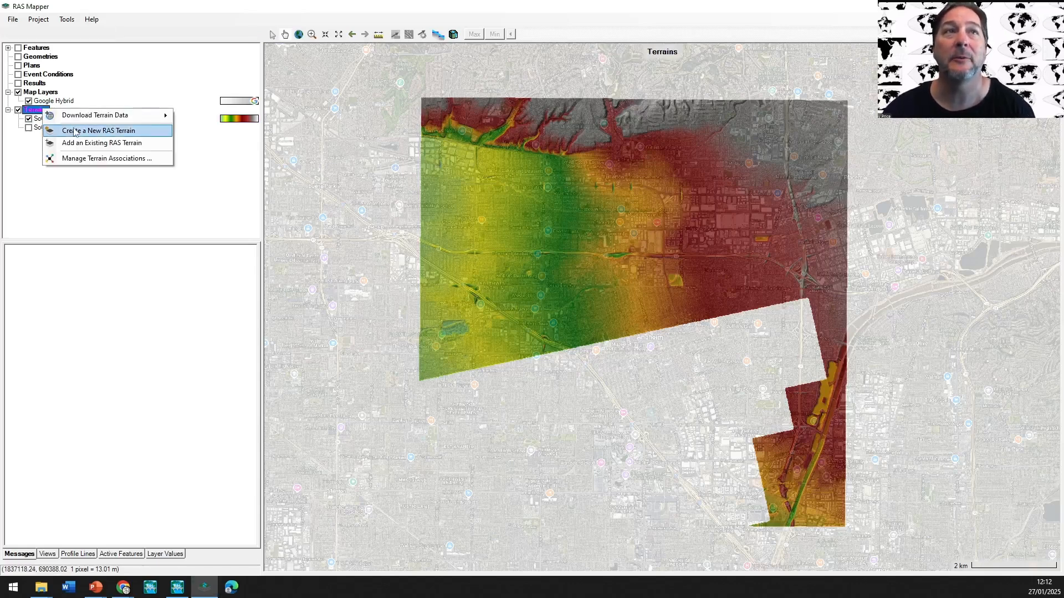
click(83, 126)
click(347, 236)
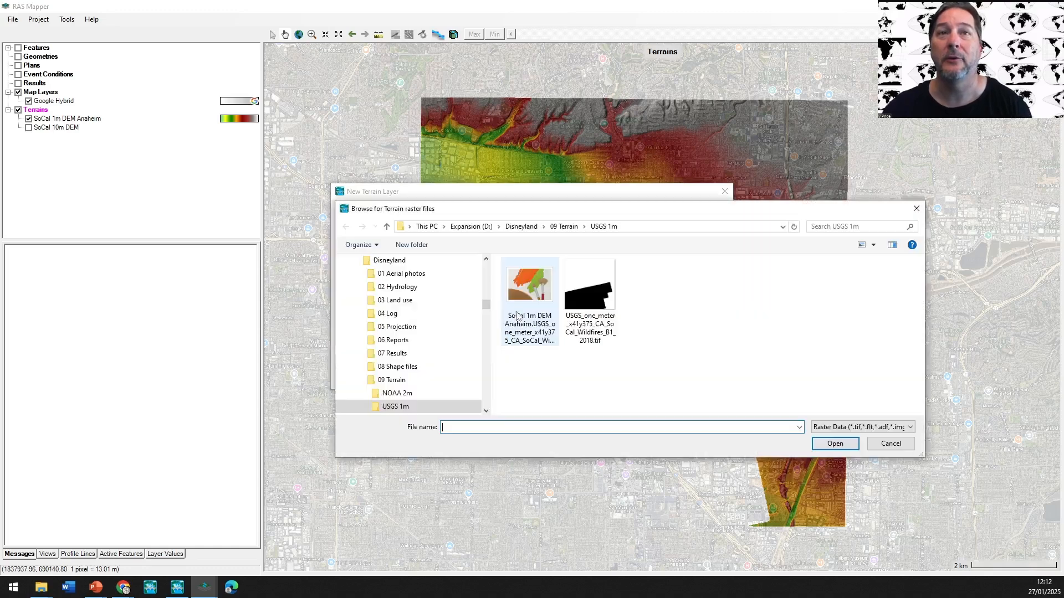
click(562, 228)
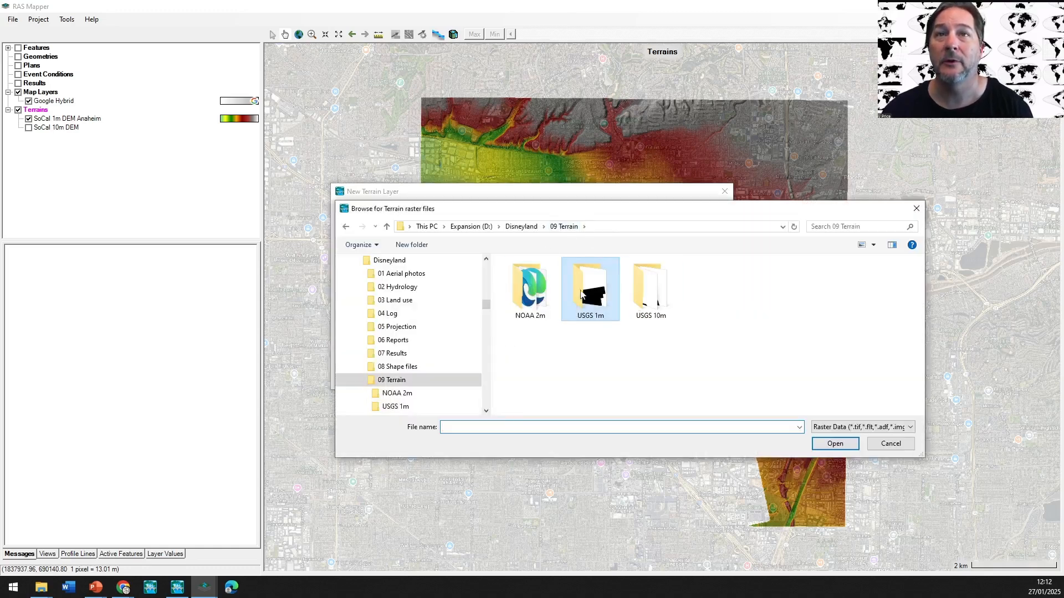
double_click(538, 296)
click(533, 293)
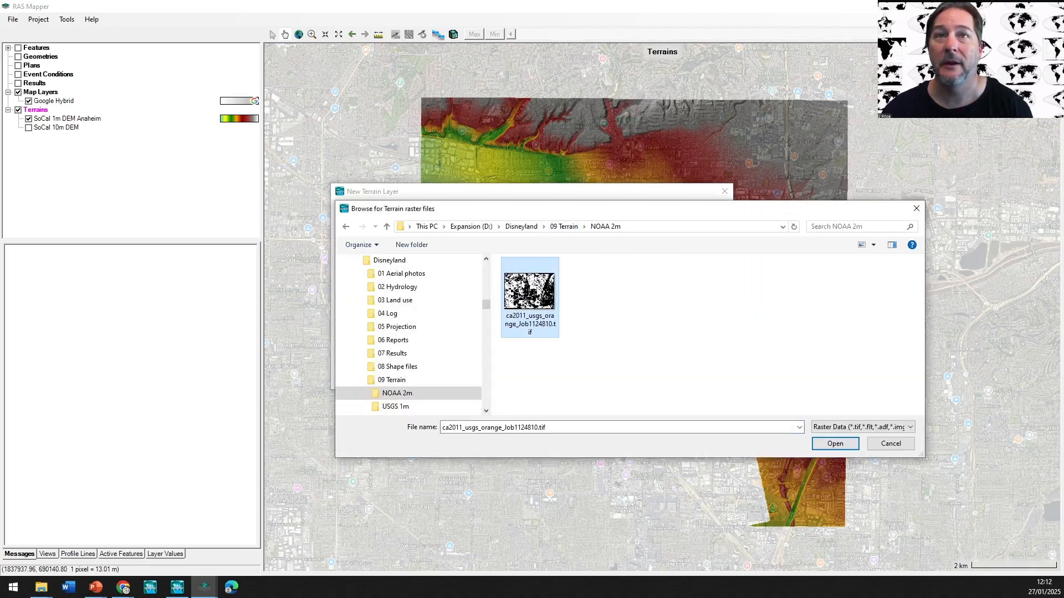
click(845, 448)
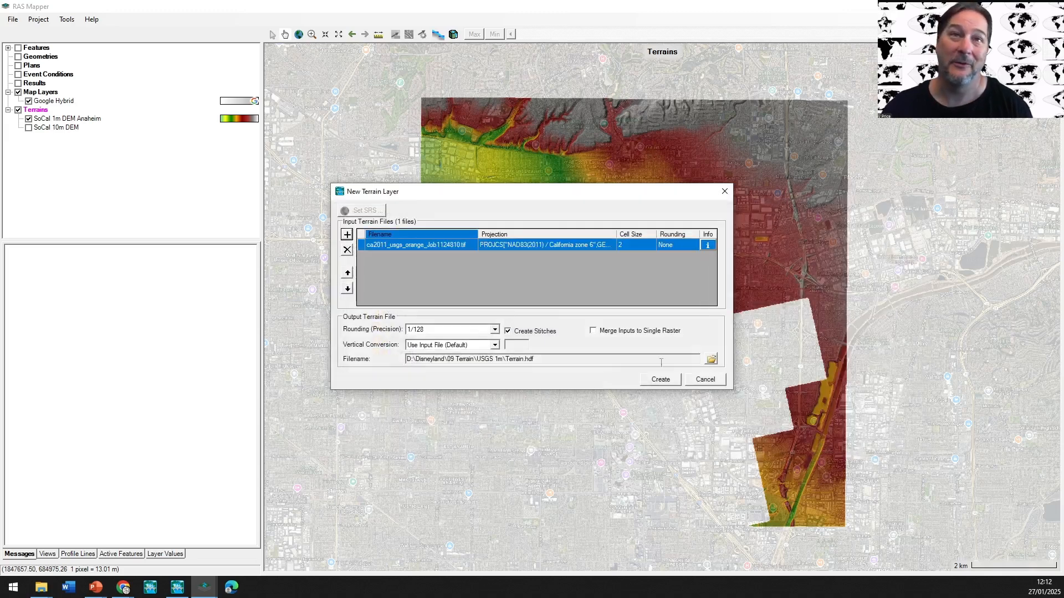
- Set the output terrain file to SoCal NOAA 2m in the 09 Terrain\NOAA 2m folder
click(712, 361)
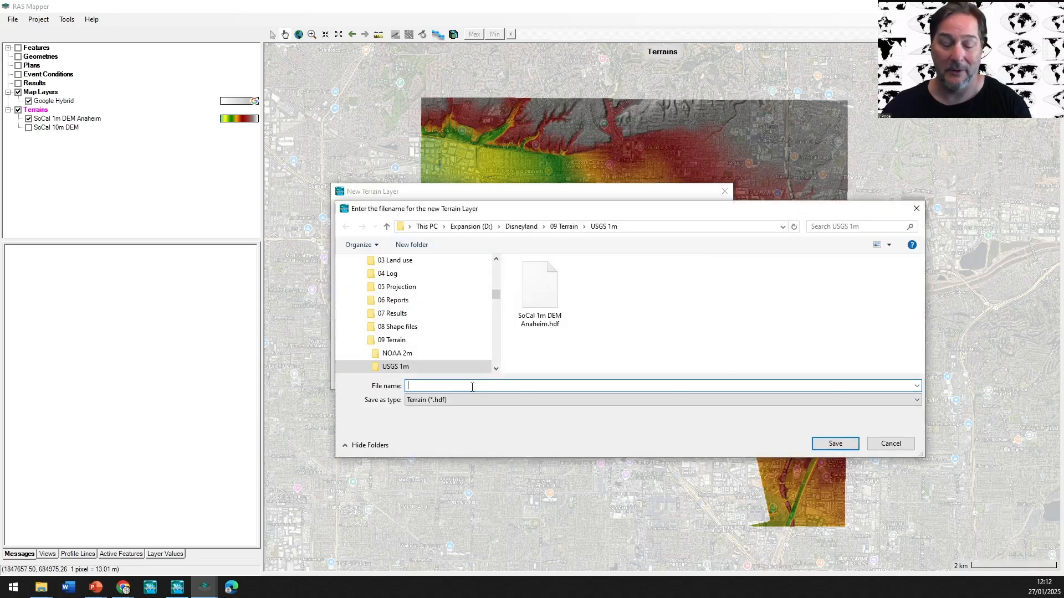
key(ctrl+f)
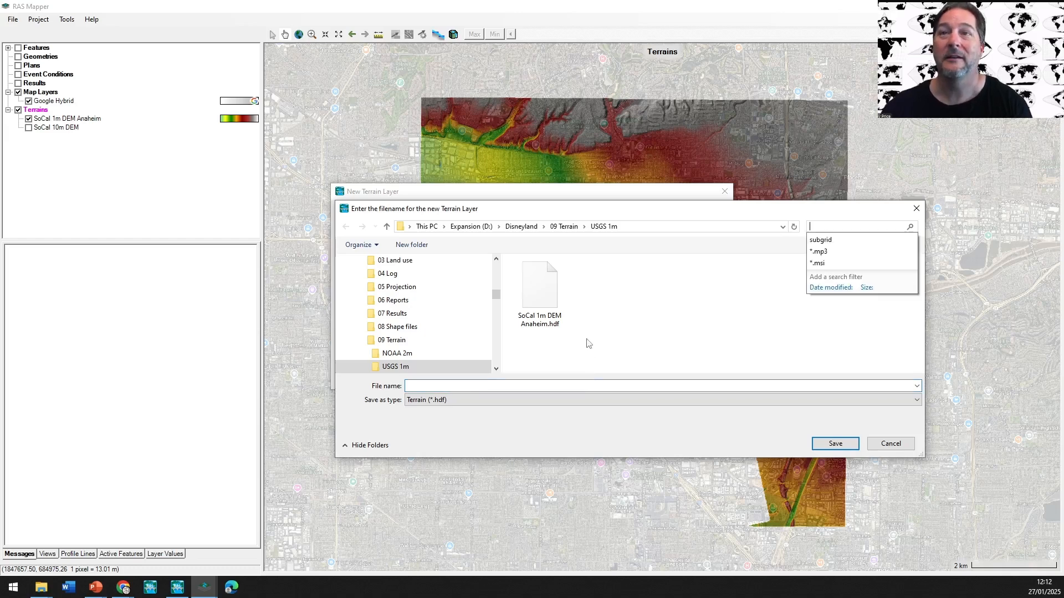
click(563, 227)
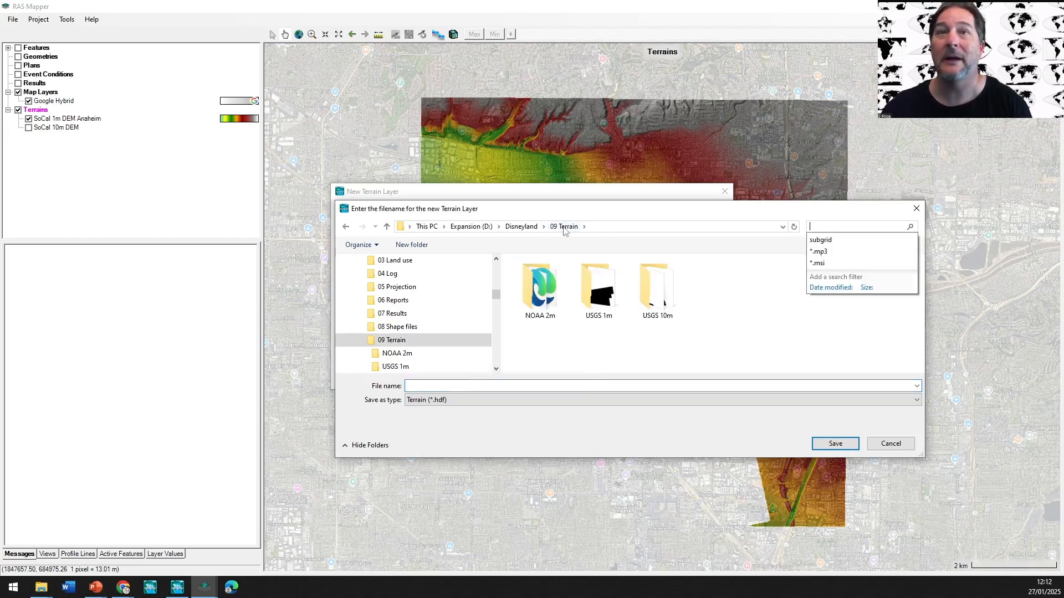
double_click(546, 294)
click(489, 384)
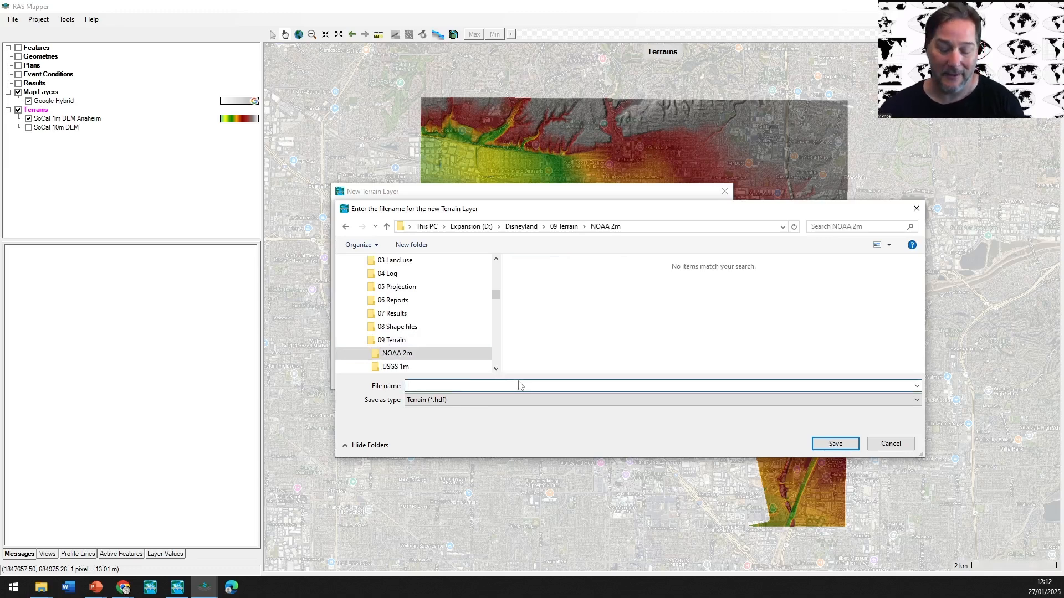
text(SoCal NOAA 2m)
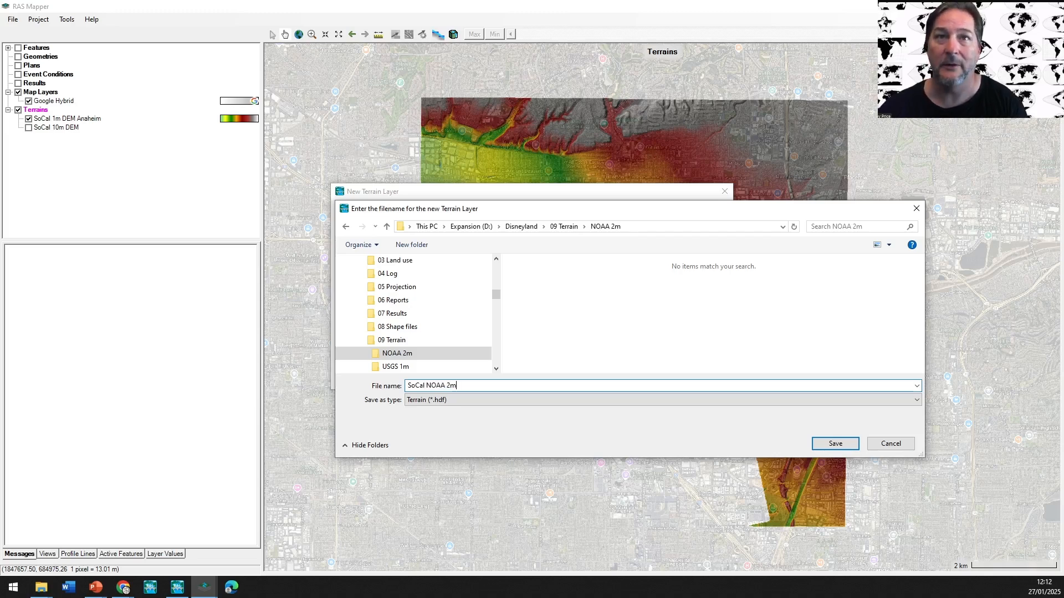
key(Return)
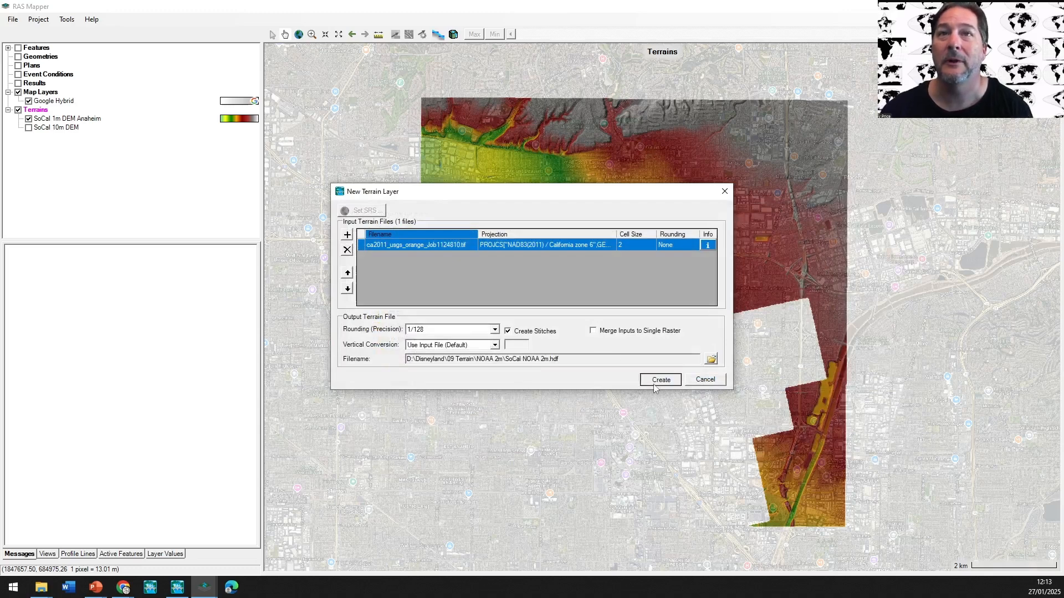
- Create the SoCal NOAA 2m terrain and close its computation window once processing finishes
click(654, 385)
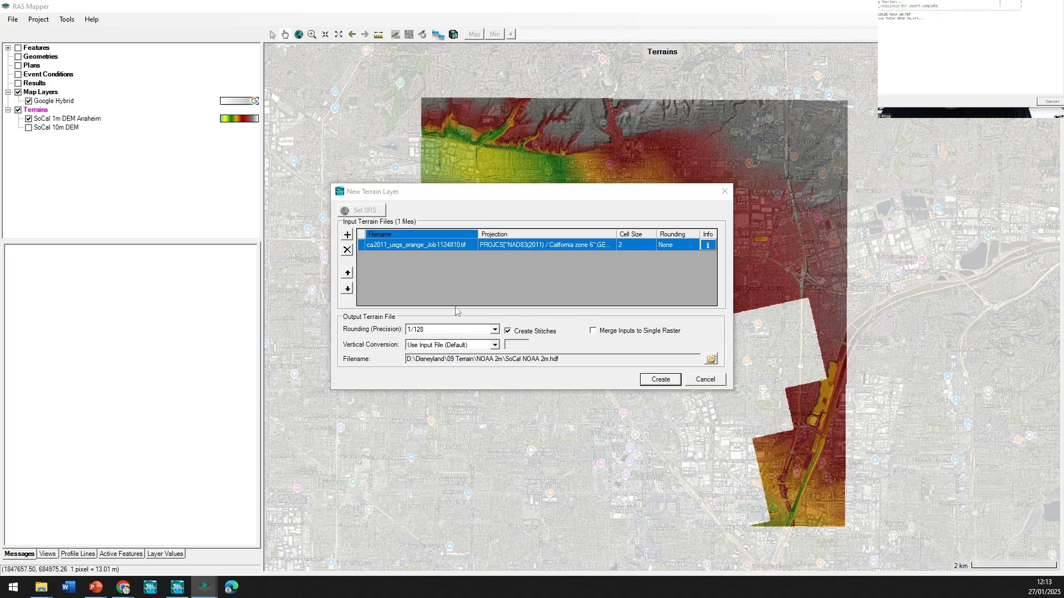
drag(0, 232, 558, 279)
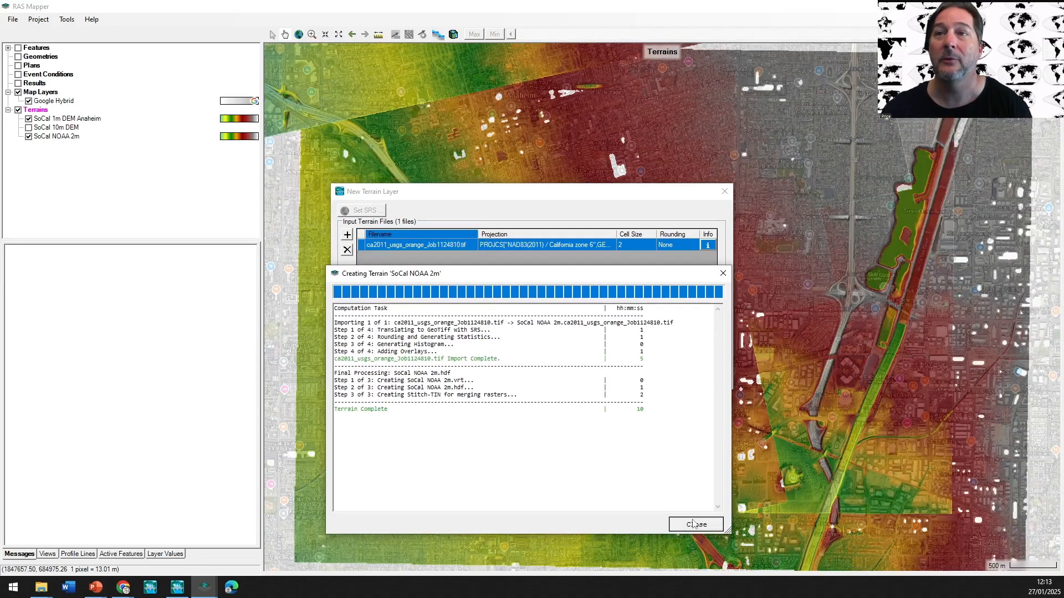
click(694, 524)
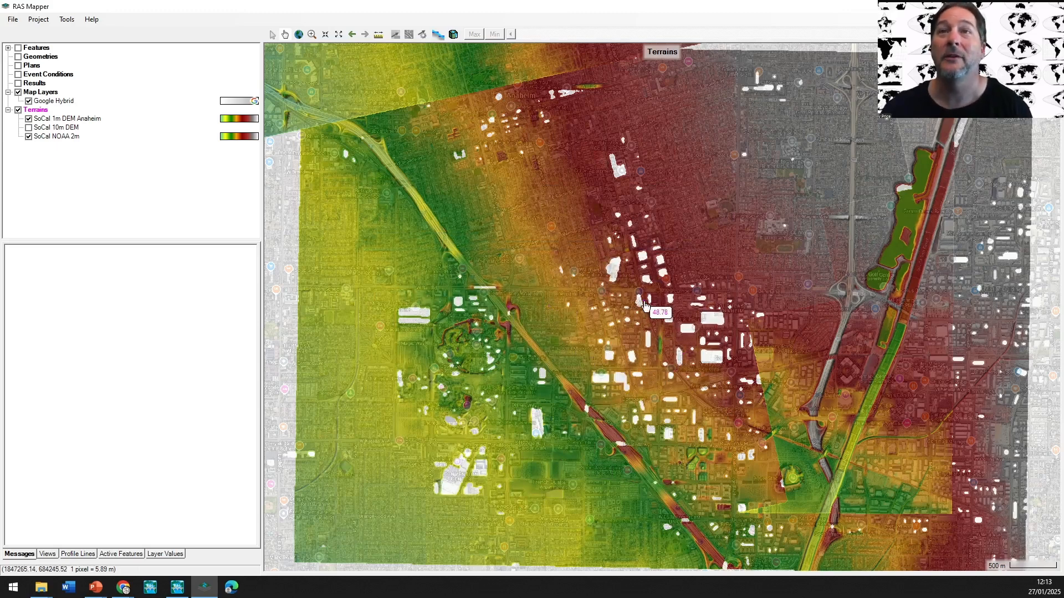
- Move the SoCal NOAA 2m terrain up one position in the layer order
right_click(58, 138)
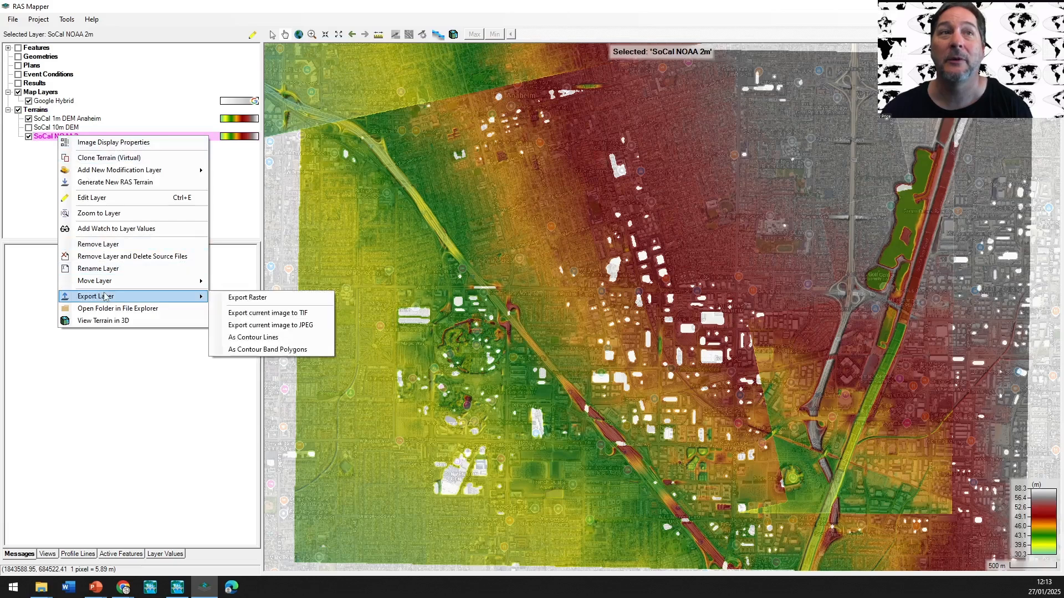
mouse_move(110, 284)
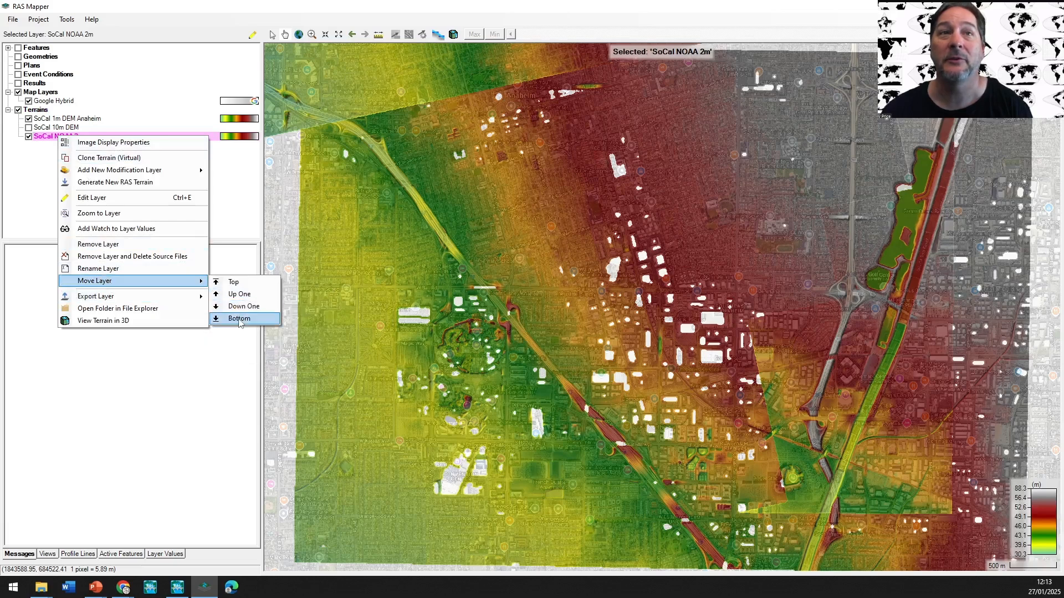
click(238, 294)
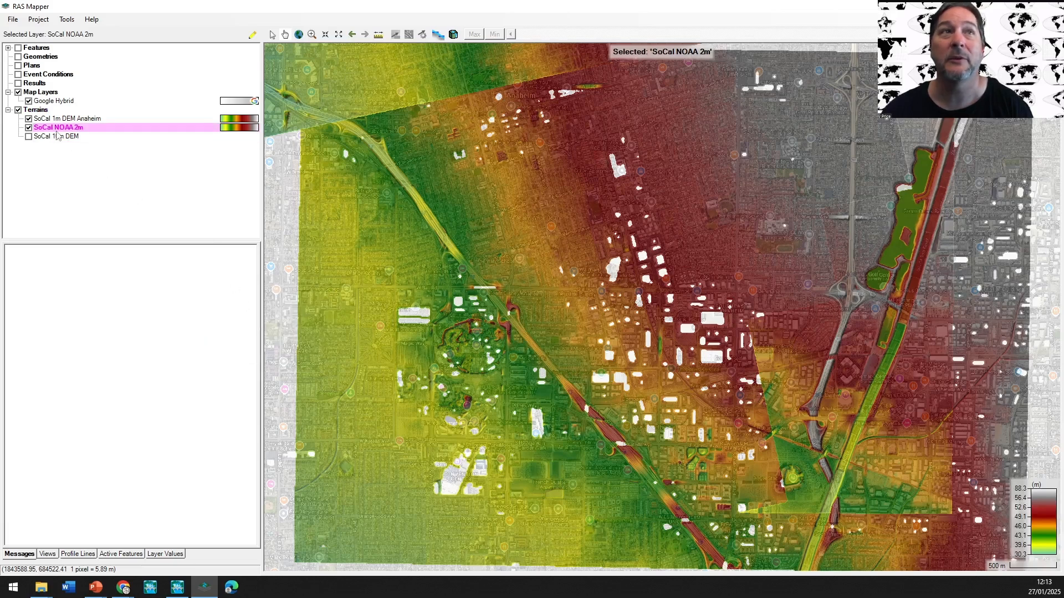
- Show the SoCal 10m DEM terrain beneath the NOAA layer and hide SoCal 1m DEM Anaheim
click(28, 137)
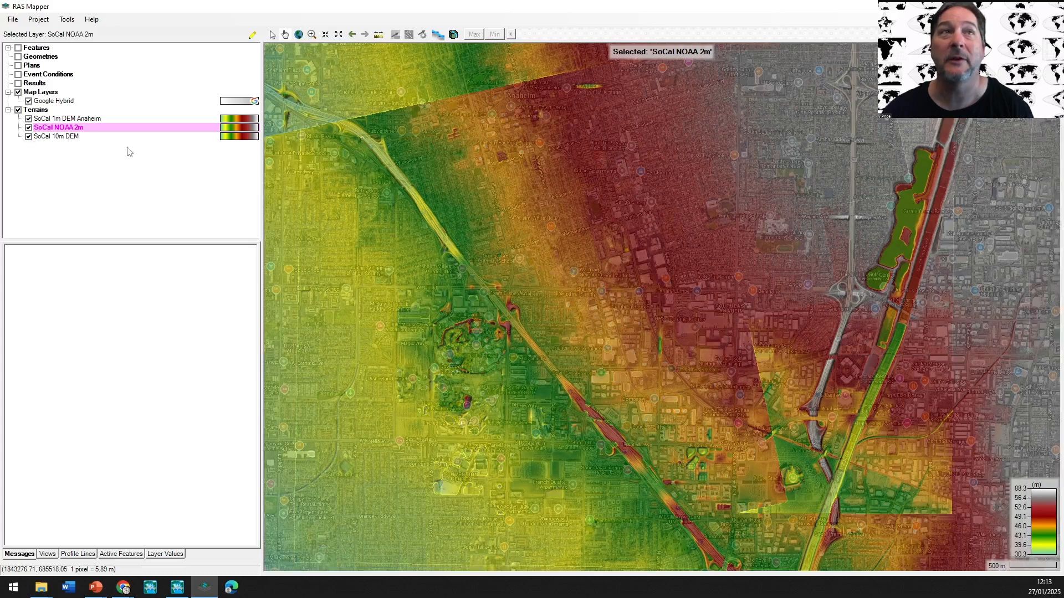
click(28, 118)
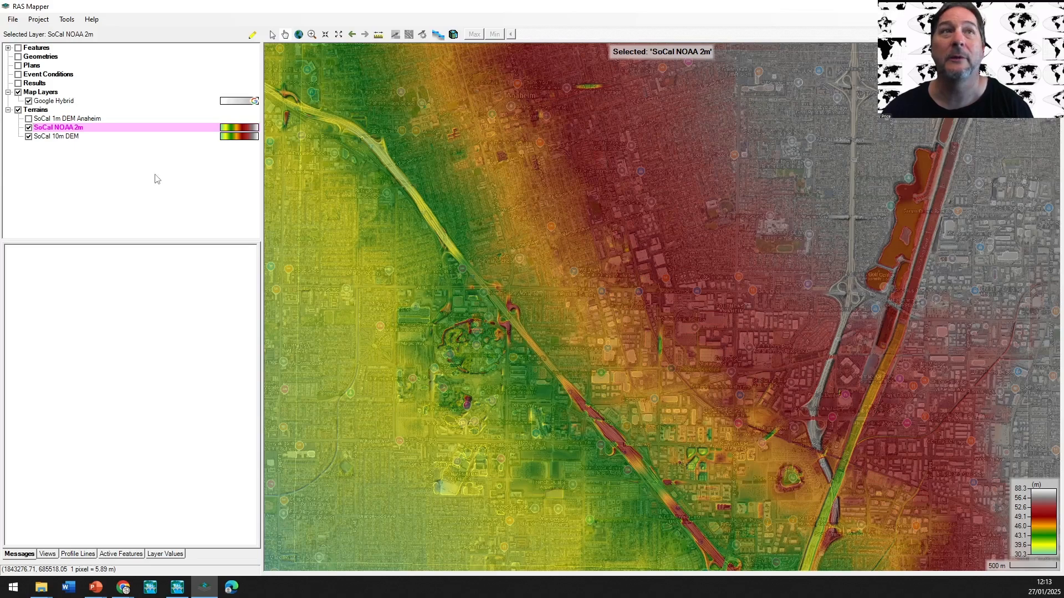
scroll(618, 388, up, 2)
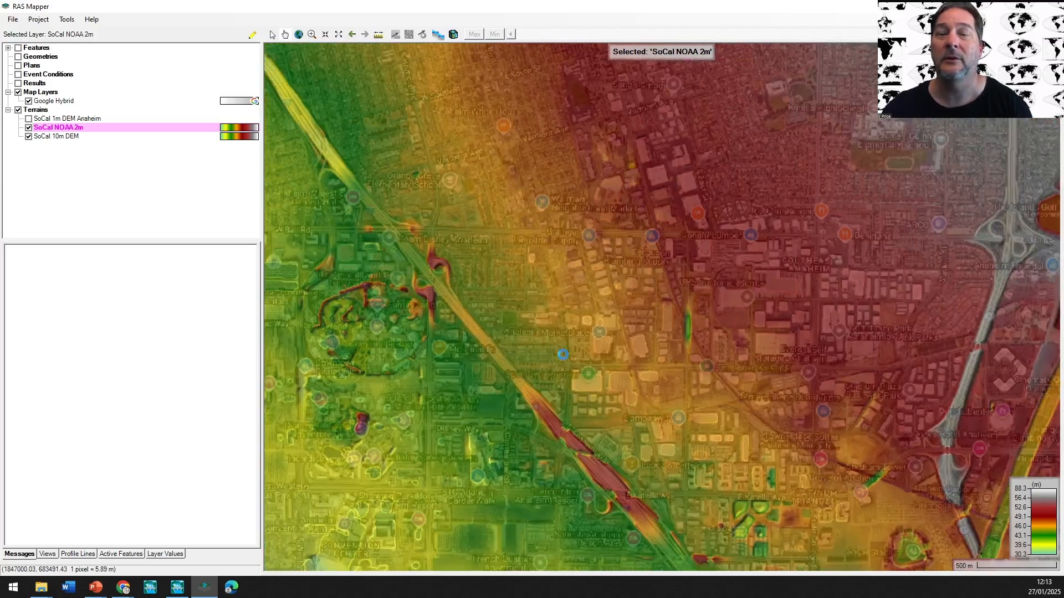
- Plot the stitch TIN edges for the SoCal NOAA 2m terrain and hide SoCal 10m DEM to inspect gaps around Disneyland
double_click(58, 128)
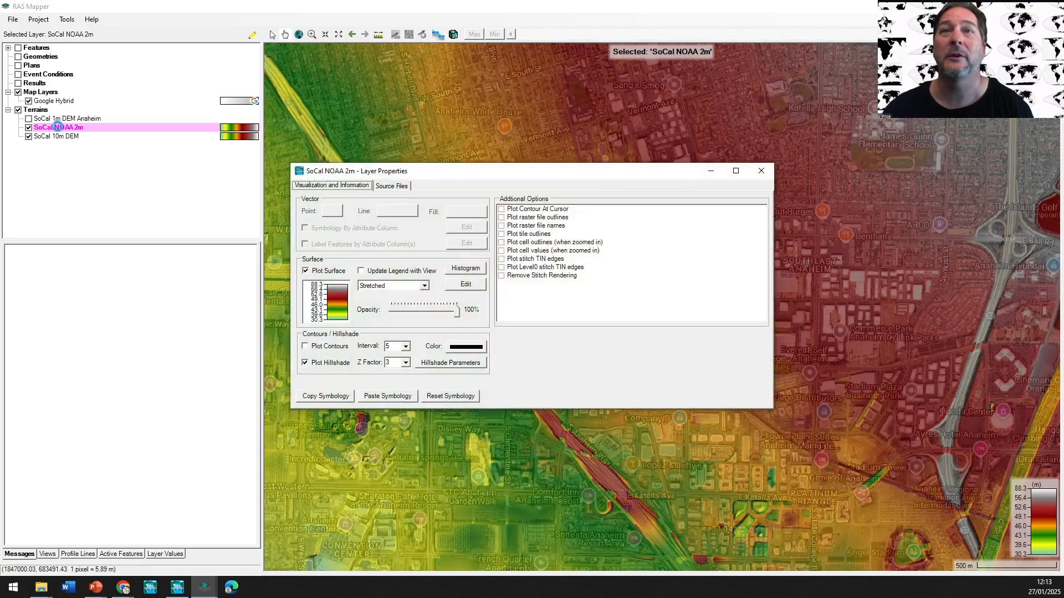
click(502, 259)
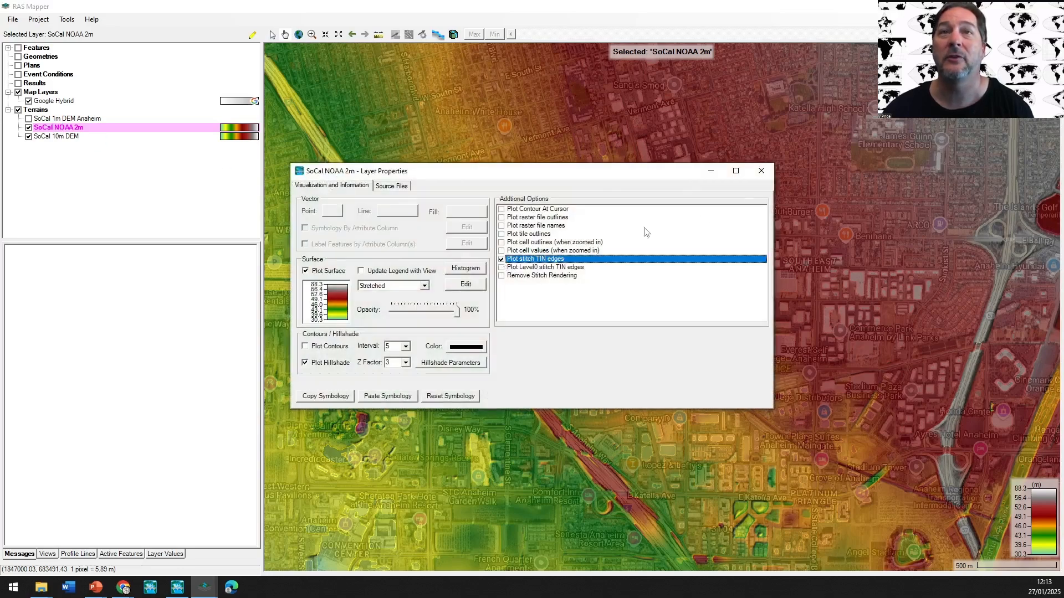
click(761, 171)
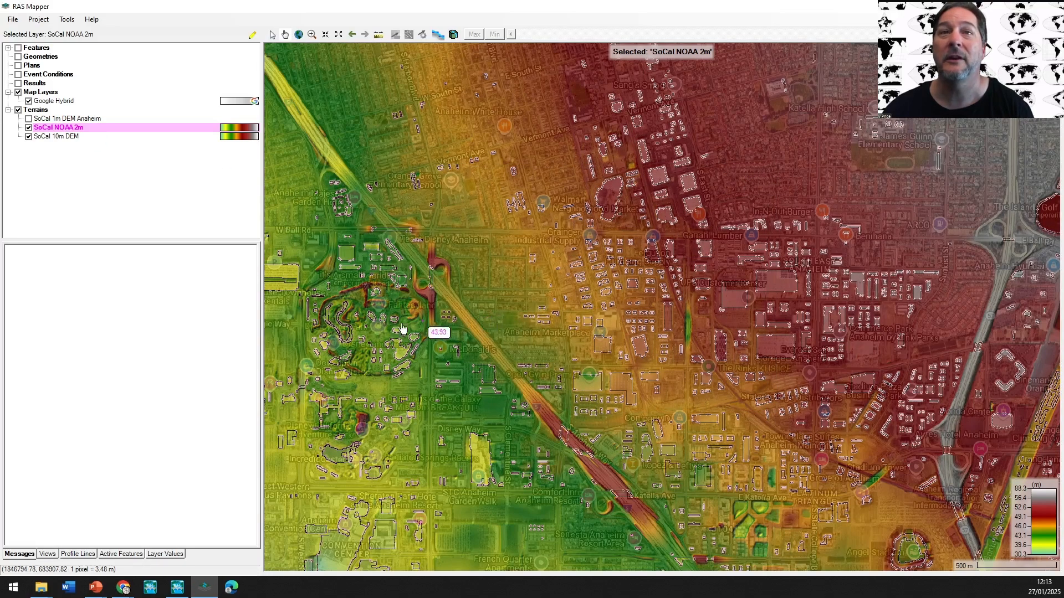
scroll(396, 348, up, 3)
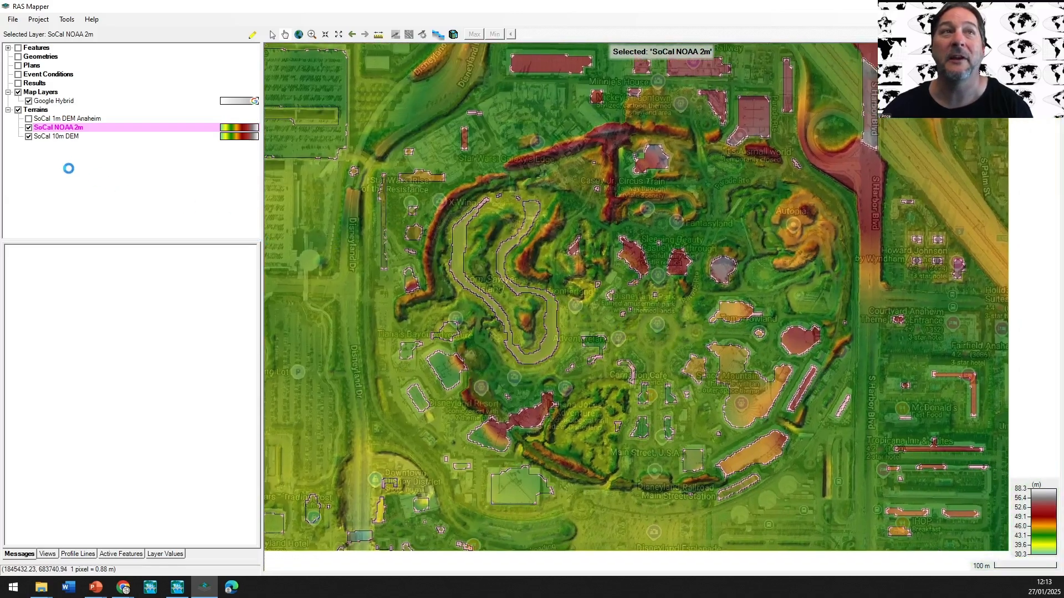
click(28, 137)
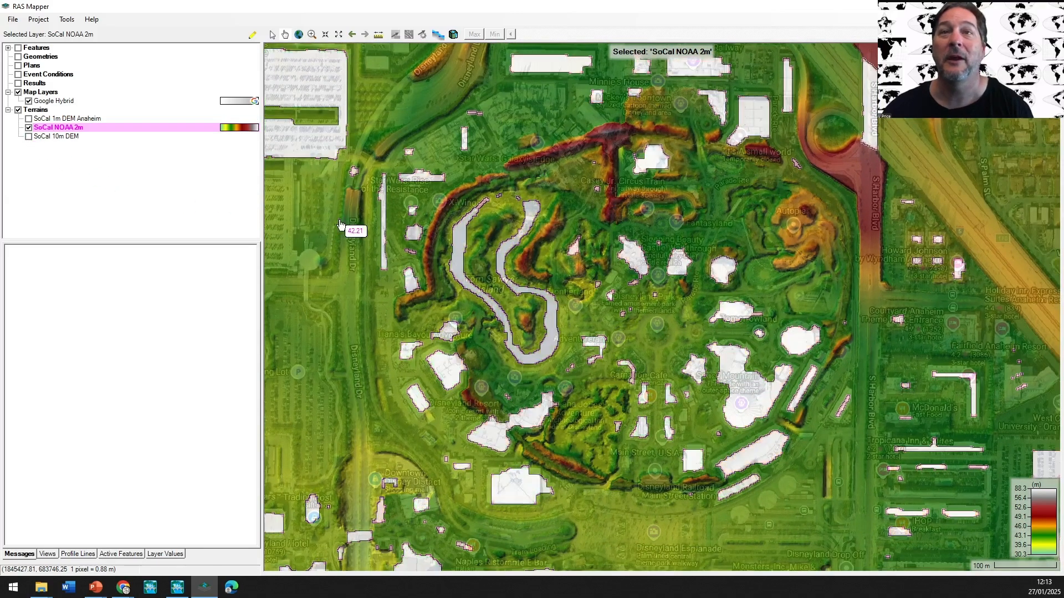
- Set the Google Hybrid layer's opacity to 66% and refresh the map around Disneyland
click(19, 92)
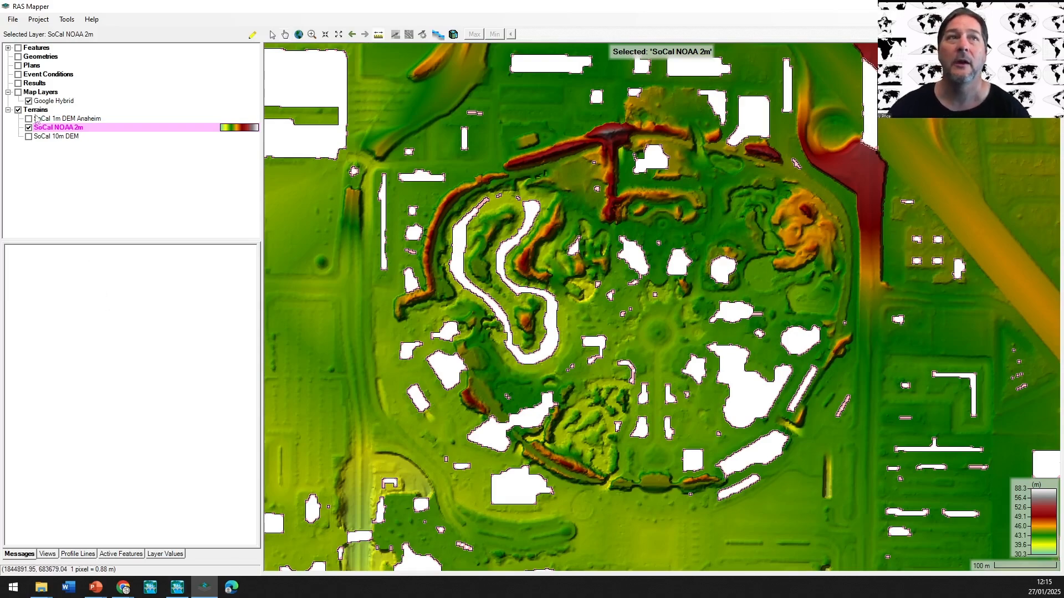
click(18, 93)
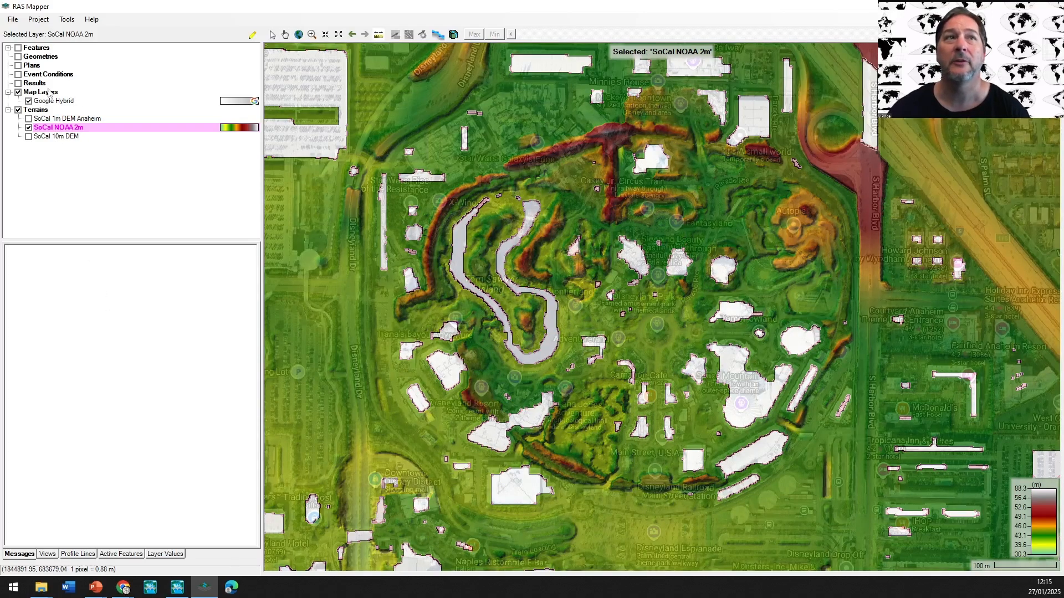
double_click(53, 102)
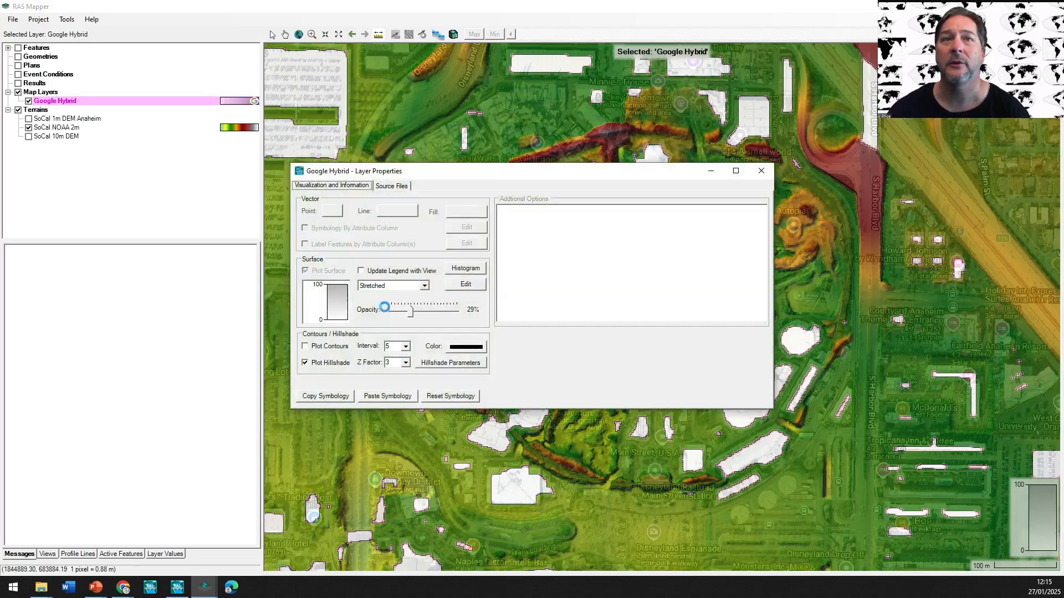
drag(410, 314, 435, 312)
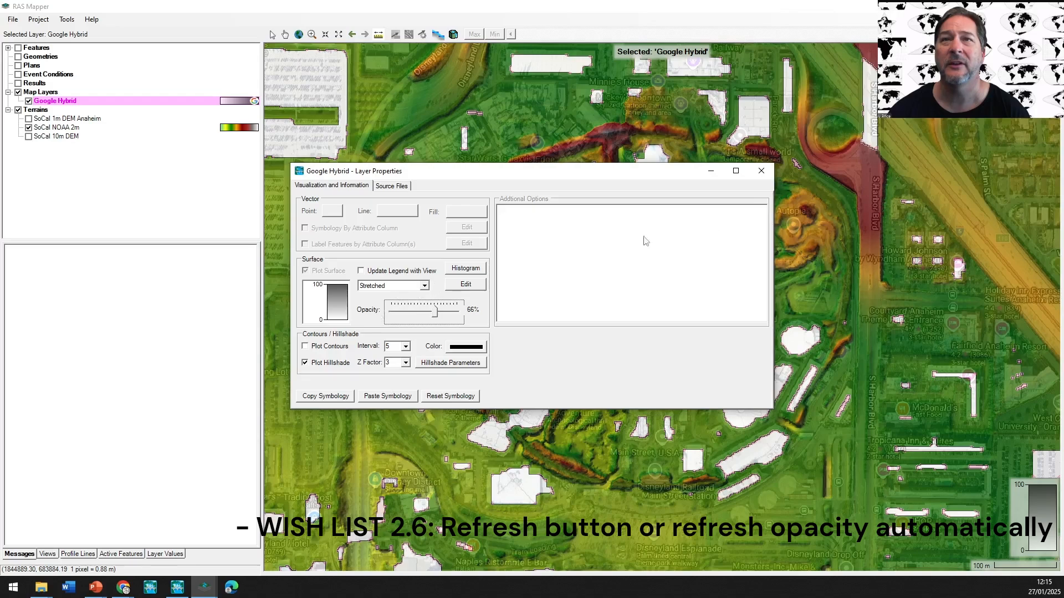
click(761, 171)
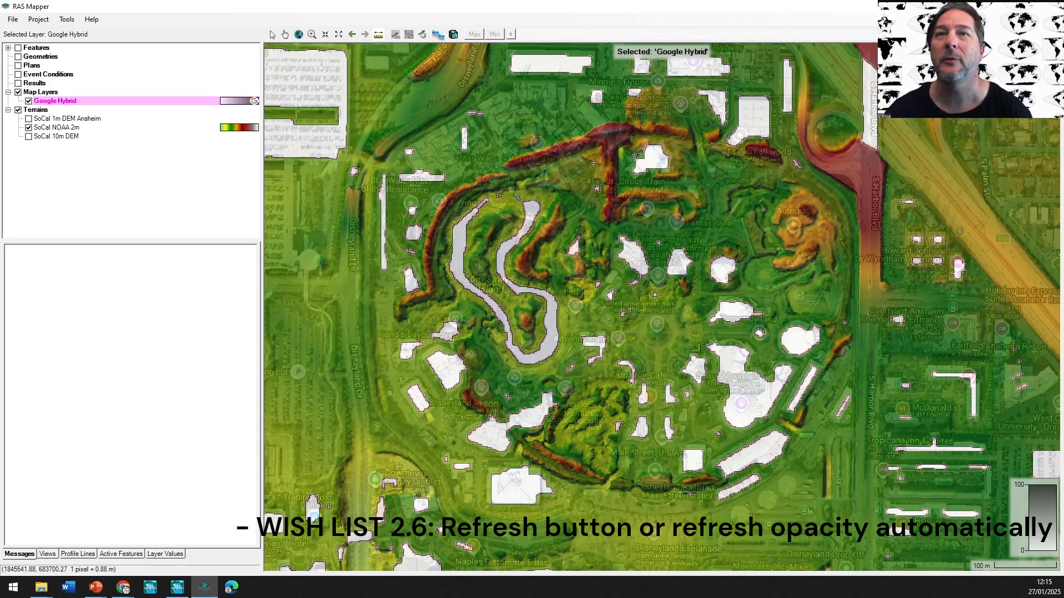
drag(674, 349, 671, 352)
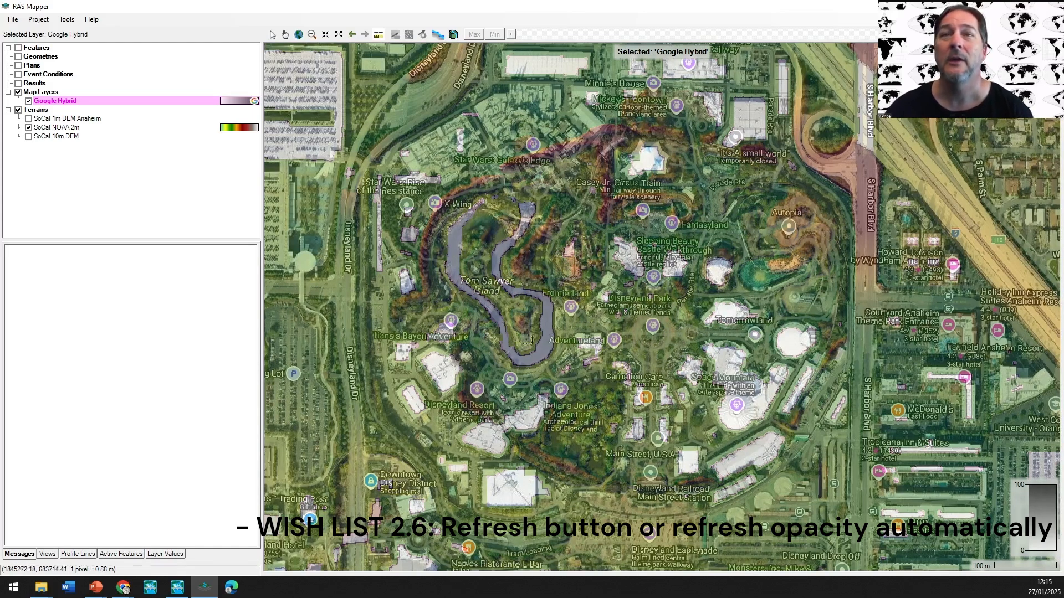
- Compare the NOAA terrain around Disneyland with the Google Hybrid imagery, leaving the map layers hidden
drag(737, 370, 815, 343)
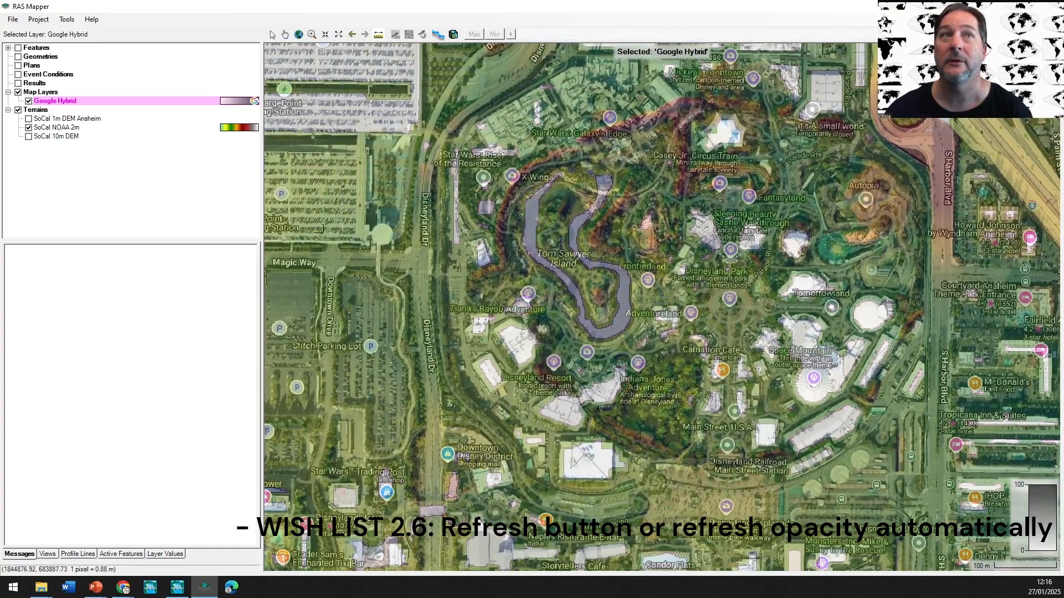
click(19, 92)
click(19, 92)
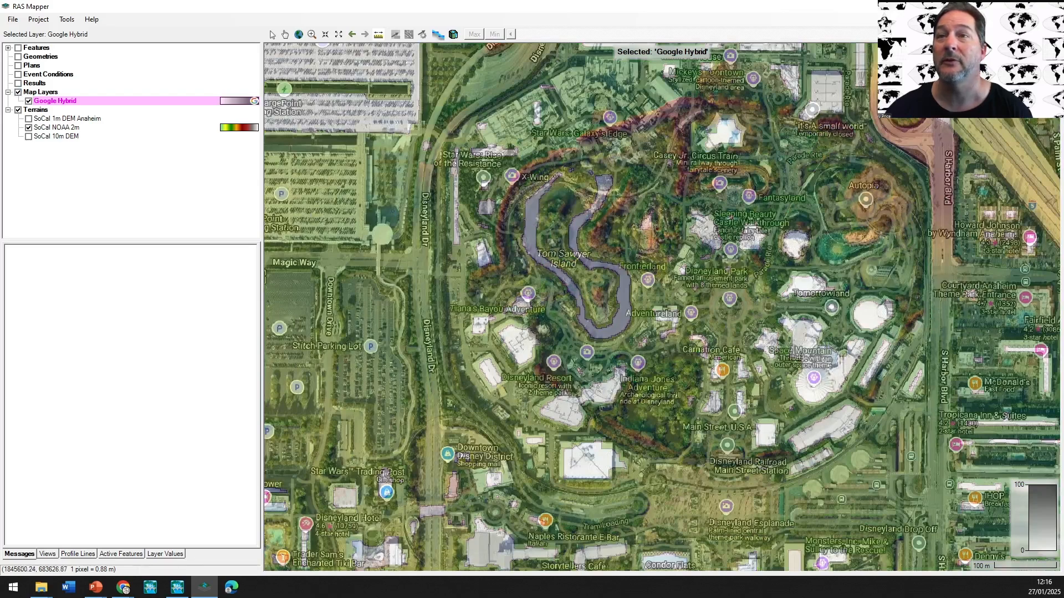
click(18, 92)
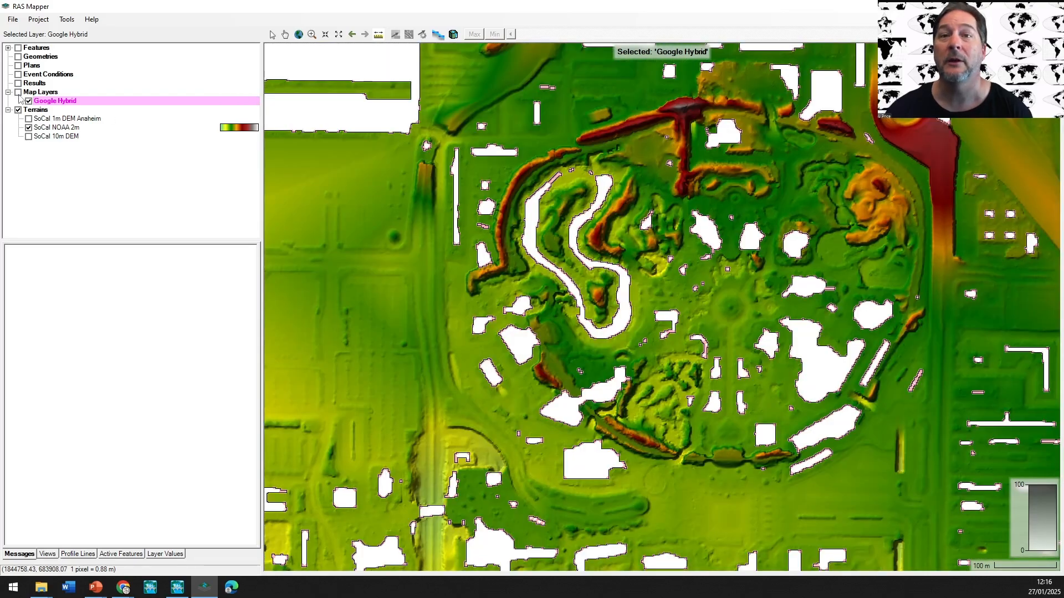
- Check the large terrain gap northwest of Disneyland against the Google Hybrid imagery, then hide the map layers again
drag(420, 330, 726, 555)
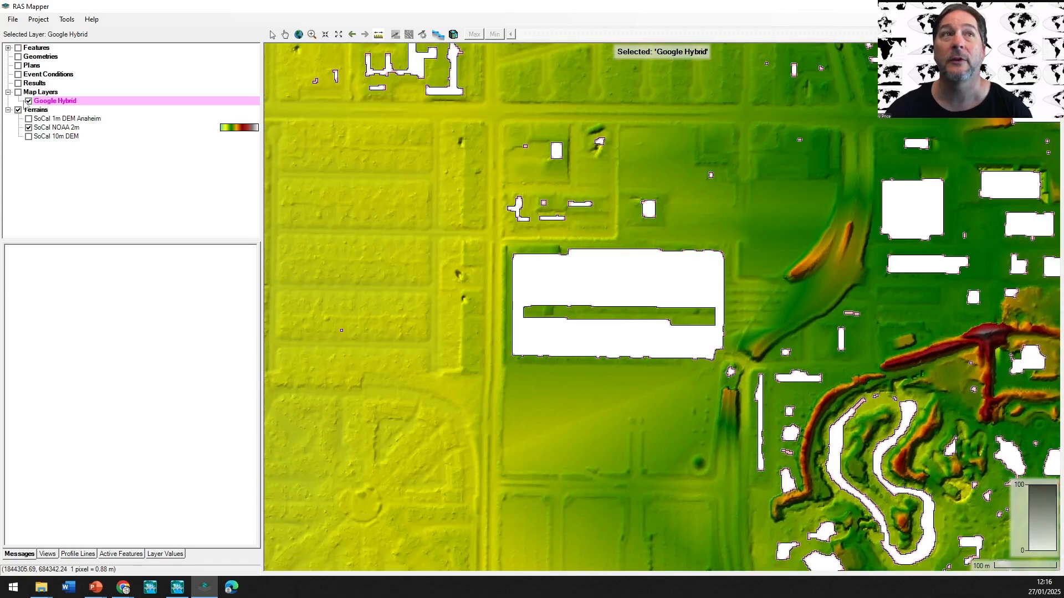
click(19, 93)
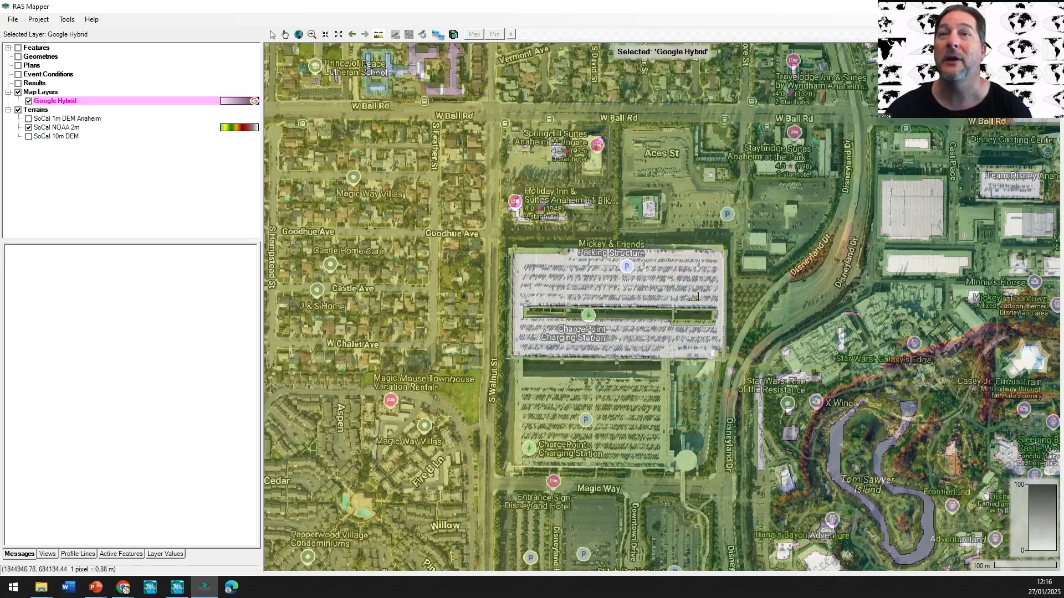
click(19, 93)
scroll(526, 276, down, 1)
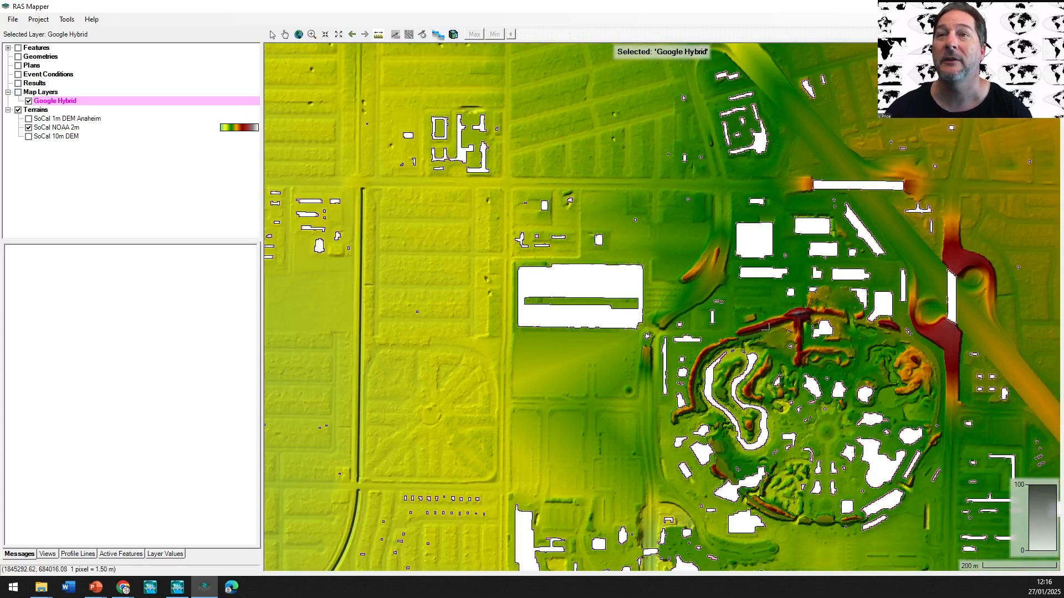
- Examine the NOAA terrain from Disneyland east to the river for channels, buildings, bridges and water bodies
drag(813, 348, 650, 263)
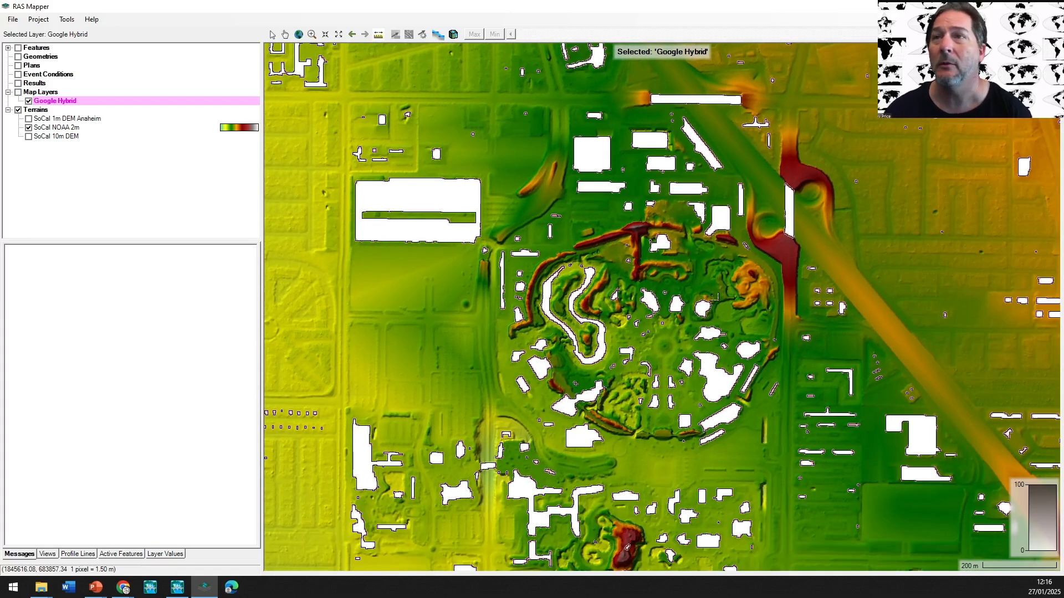
drag(776, 283, 679, 319)
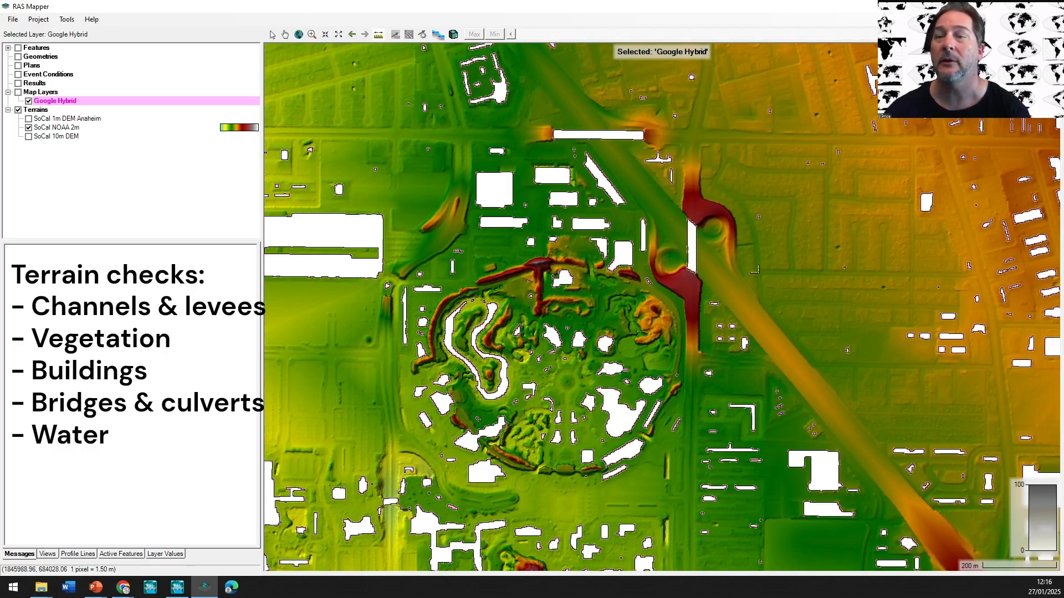
drag(779, 248, 671, 312)
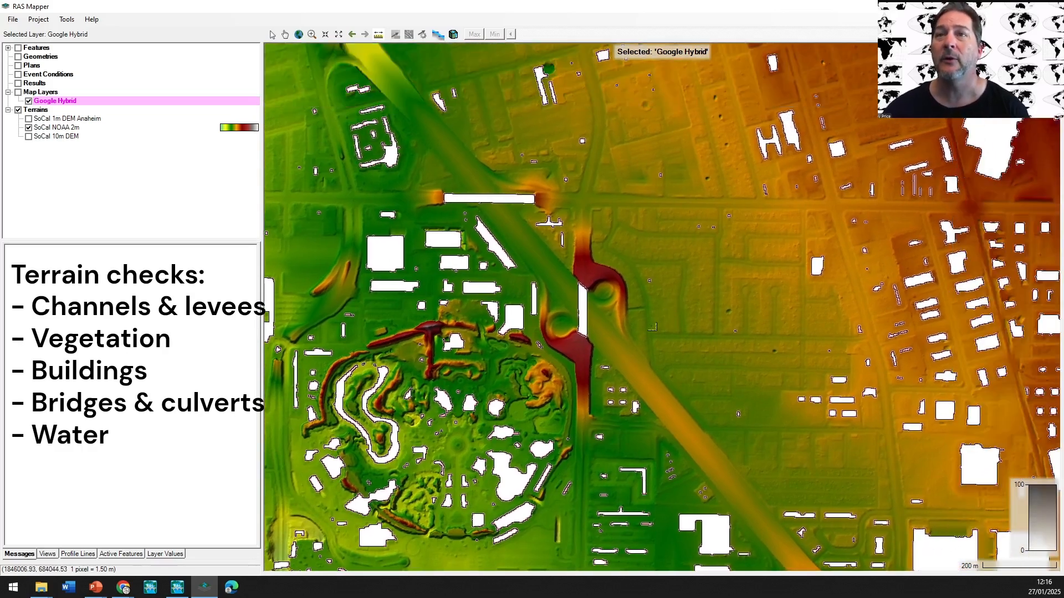
scroll(651, 329, down, 2)
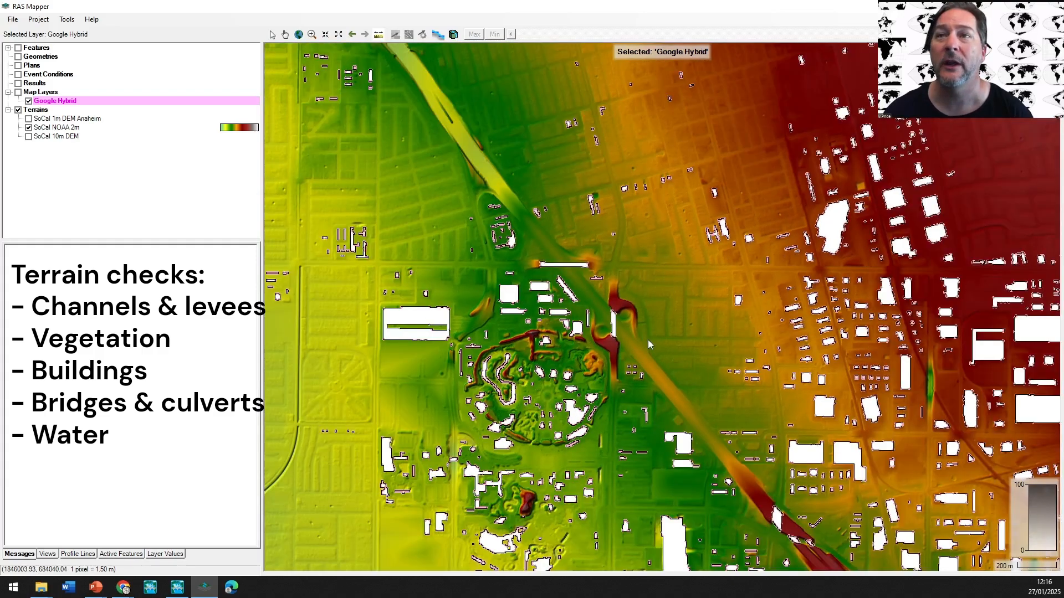
scroll(644, 342, down, 1)
scroll(671, 329, down, 1)
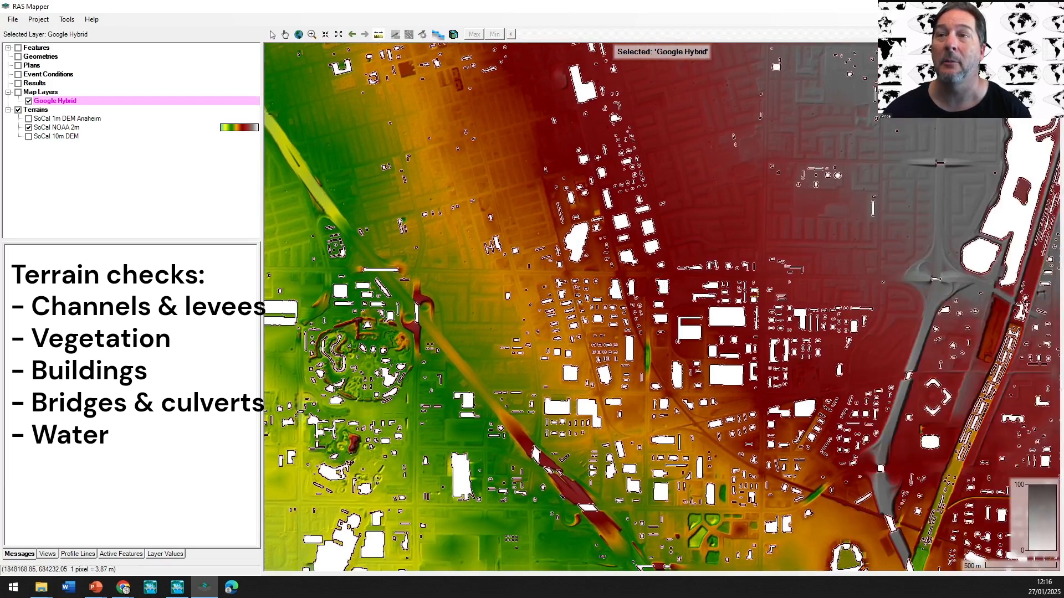
drag(769, 287, 584, 366)
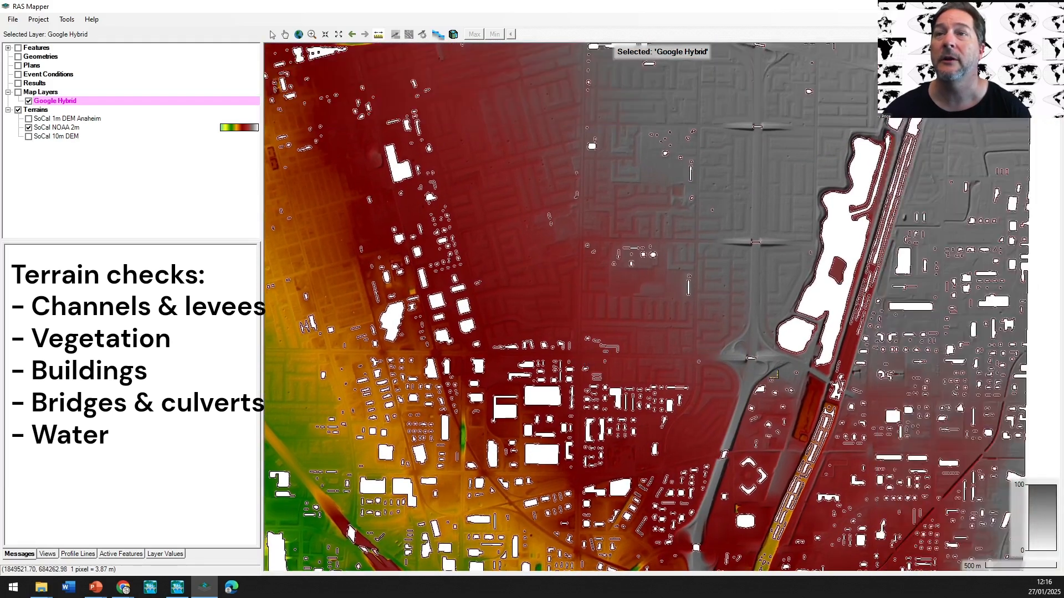
drag(837, 397, 778, 348)
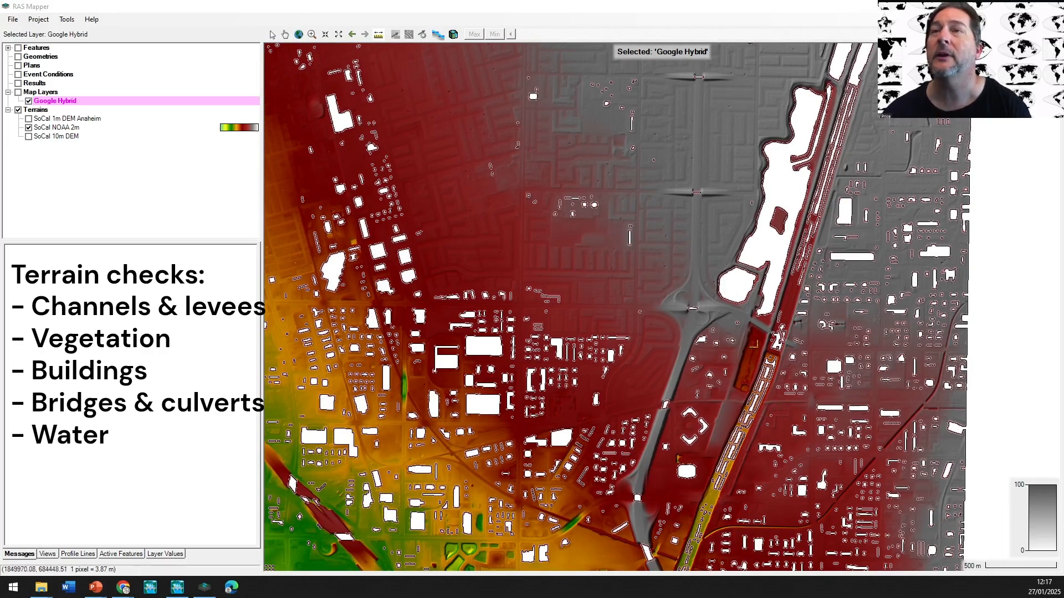
- Compare the river basins and surrounding buildings in the NOAA terrain with the Google Hybrid imagery, leaving the map layers hidden
scroll(742, 476, up, 3)
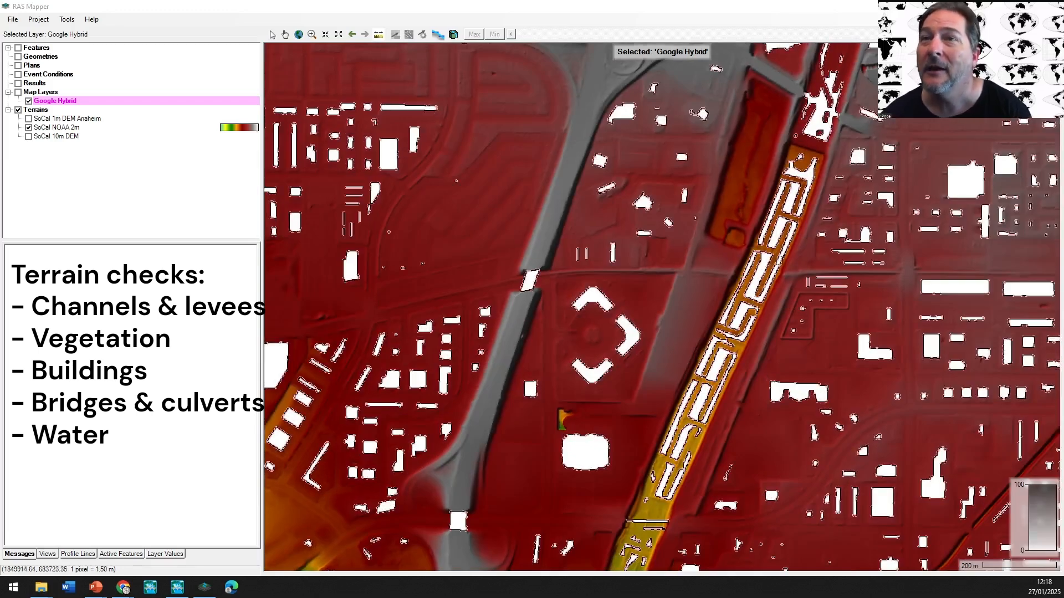
click(17, 92)
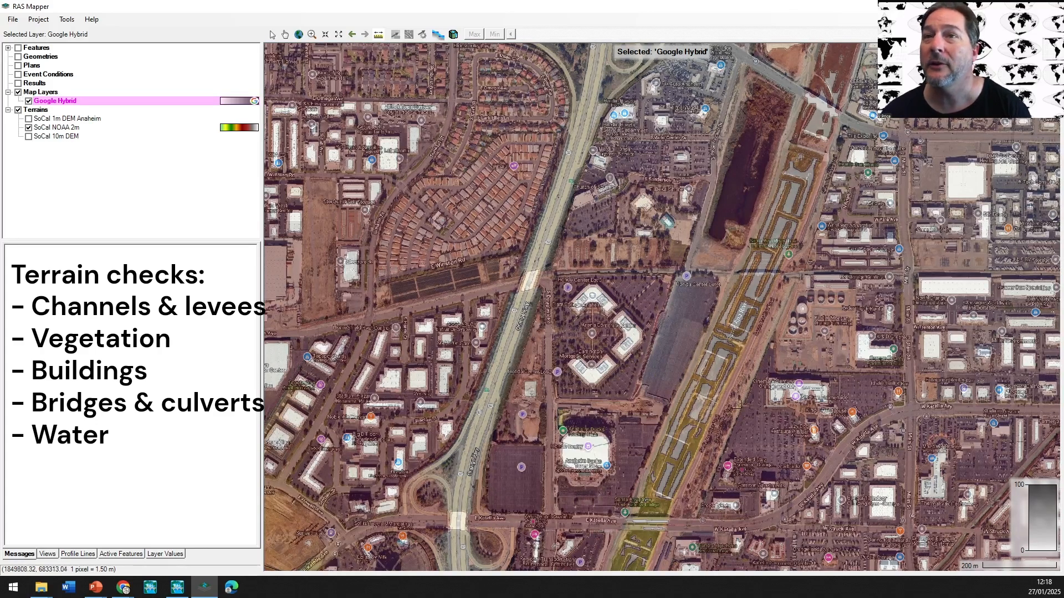
click(18, 92)
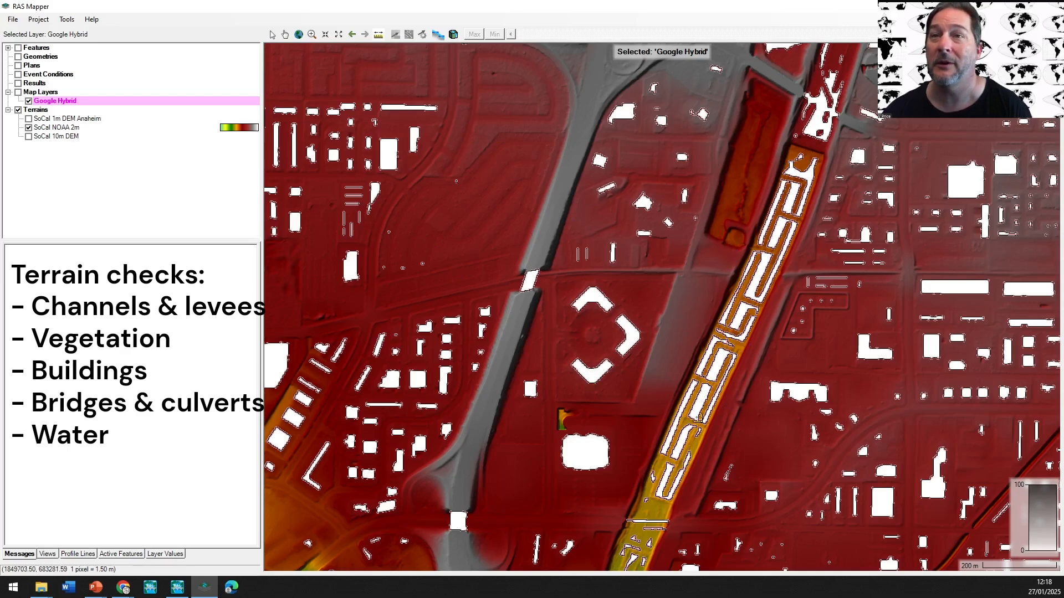
scroll(697, 416, up, 1)
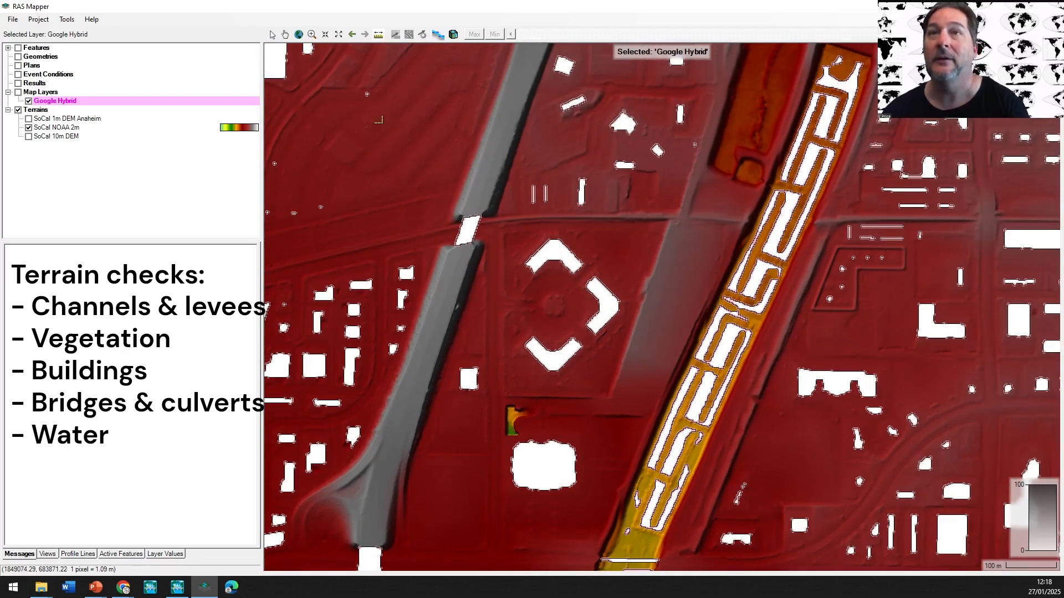
- Make the SoCal NOAA 2m terrain's legend update with the view
click(61, 128)
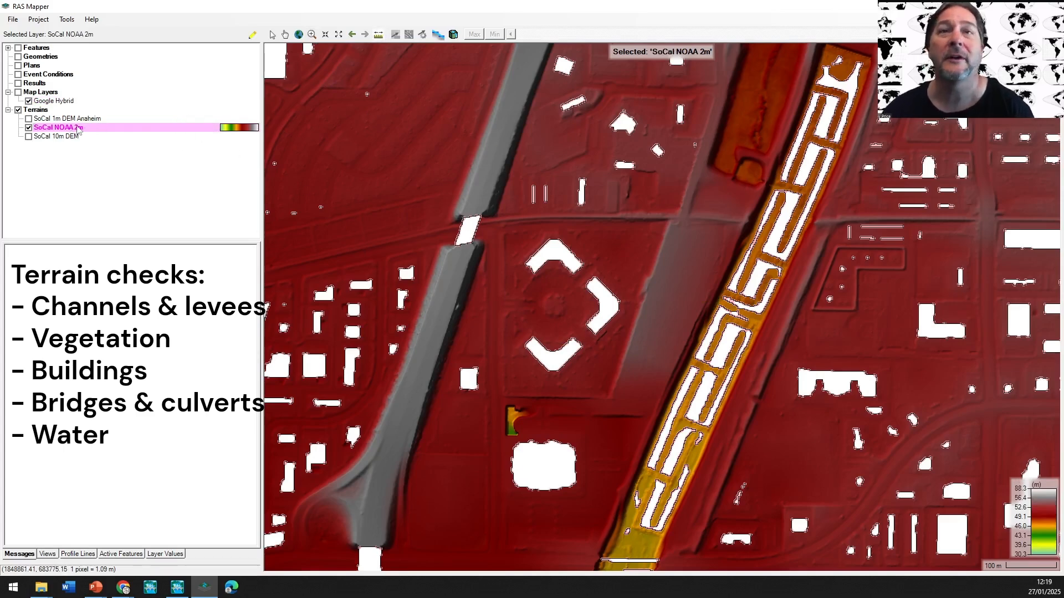
double_click(79, 129)
click(388, 272)
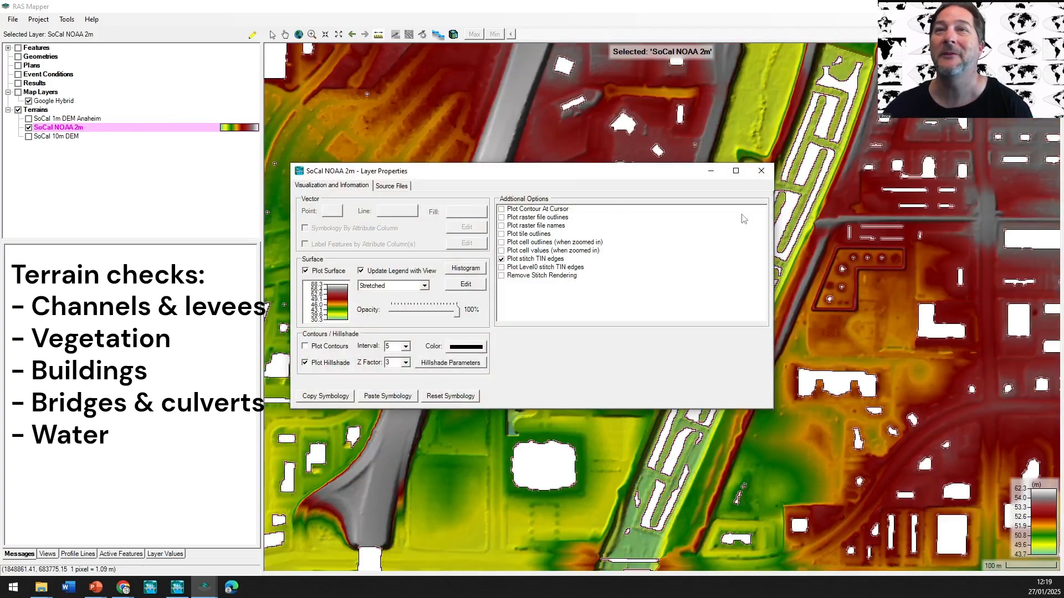
click(761, 171)
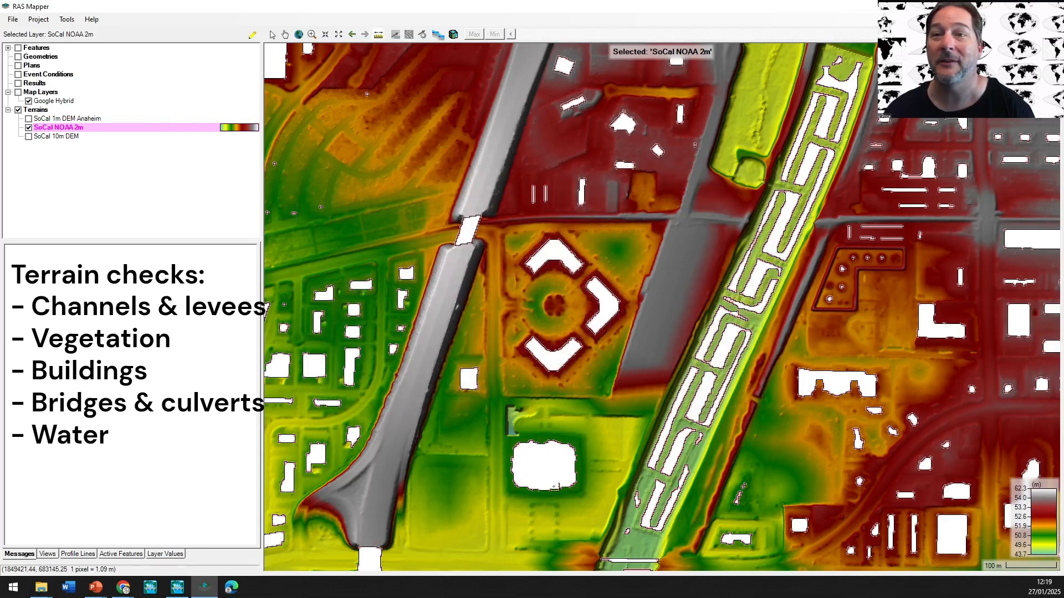
- Measure a line about 227 m long across the river channel near its southern bridge, inspect its fast terrain profile and close the plot
click(379, 34)
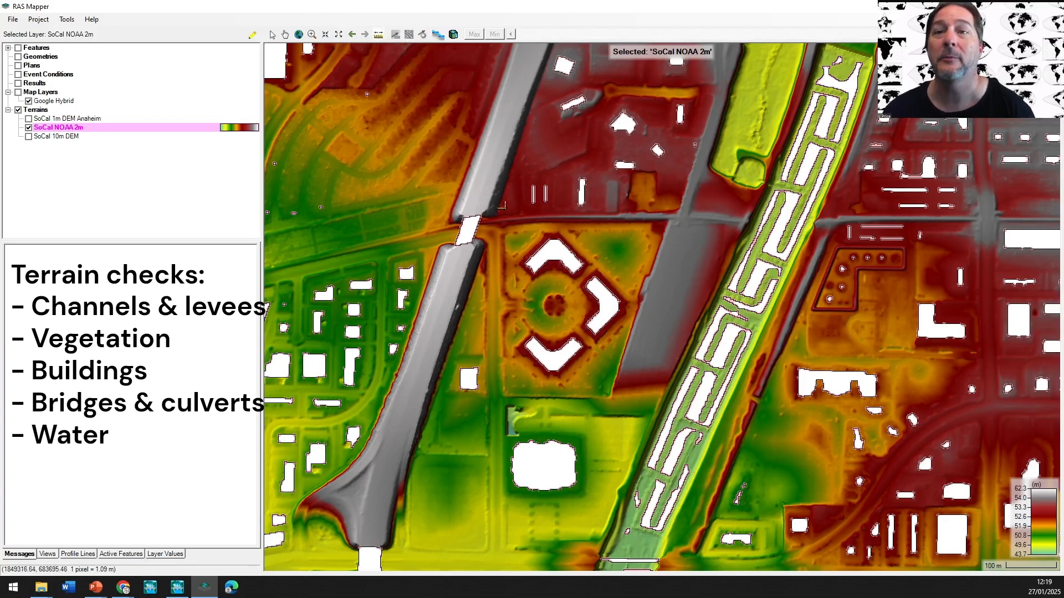
click(569, 528)
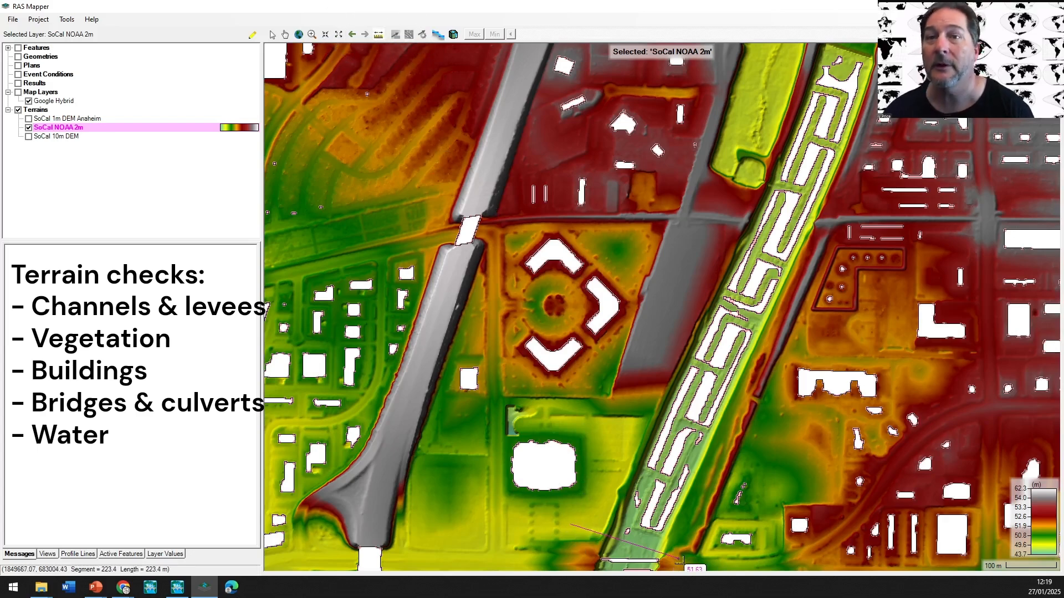
double_click(680, 564)
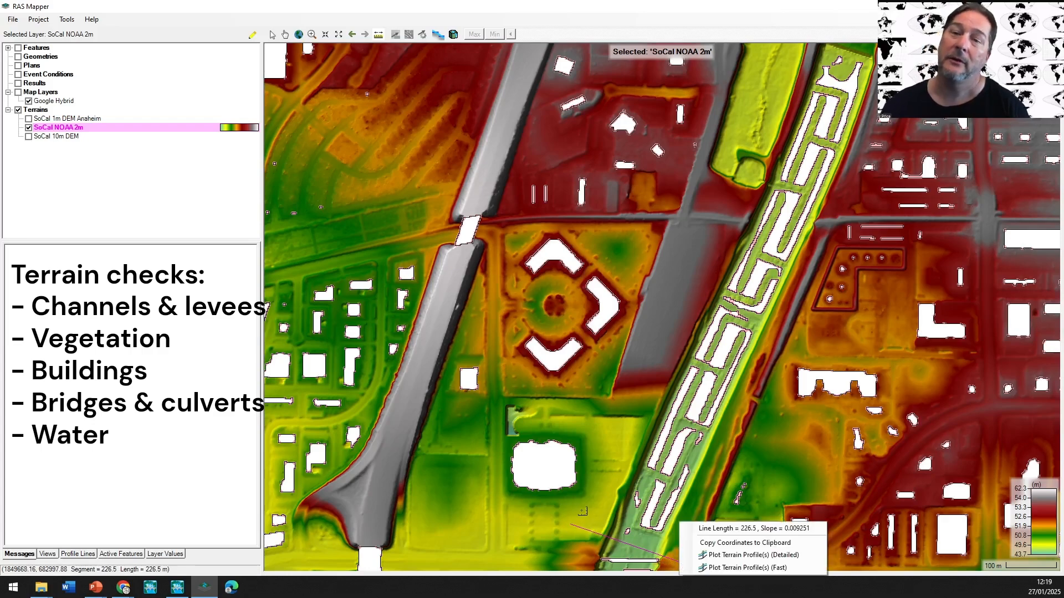
click(737, 568)
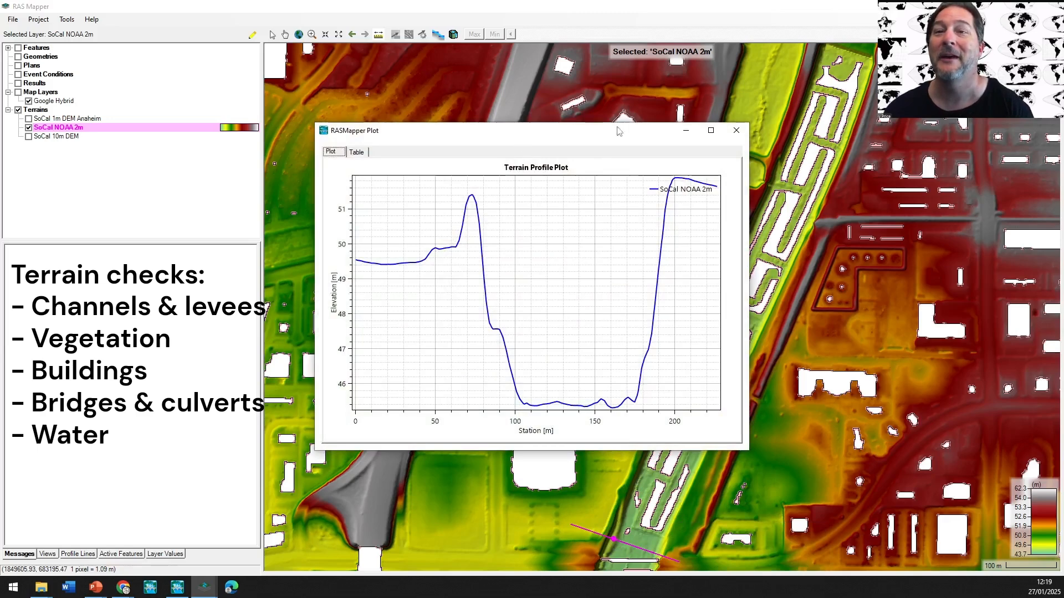
drag(592, 139, 696, 84)
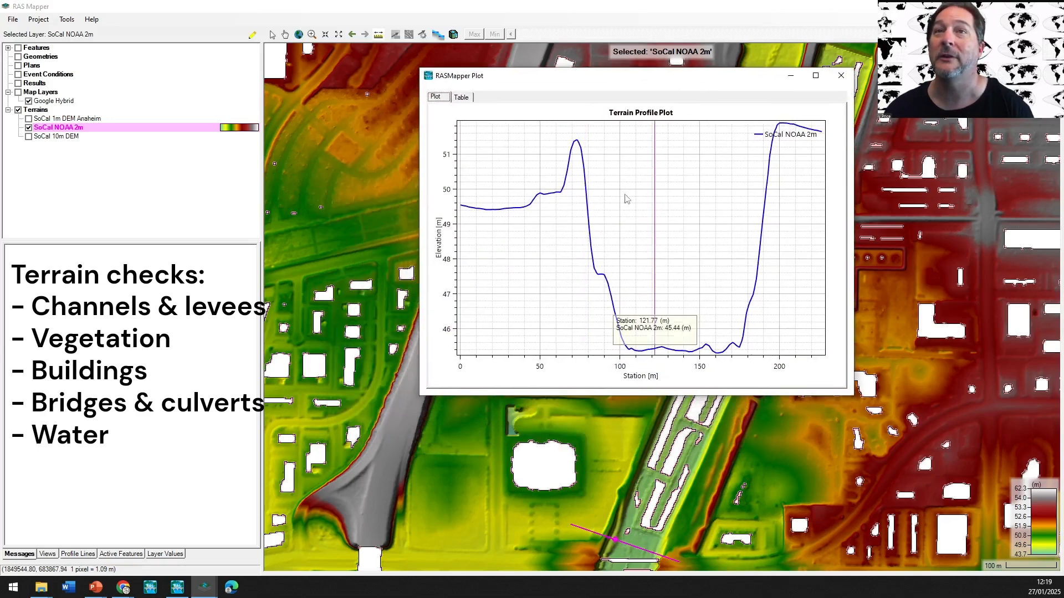
drag(745, 80, 477, 118)
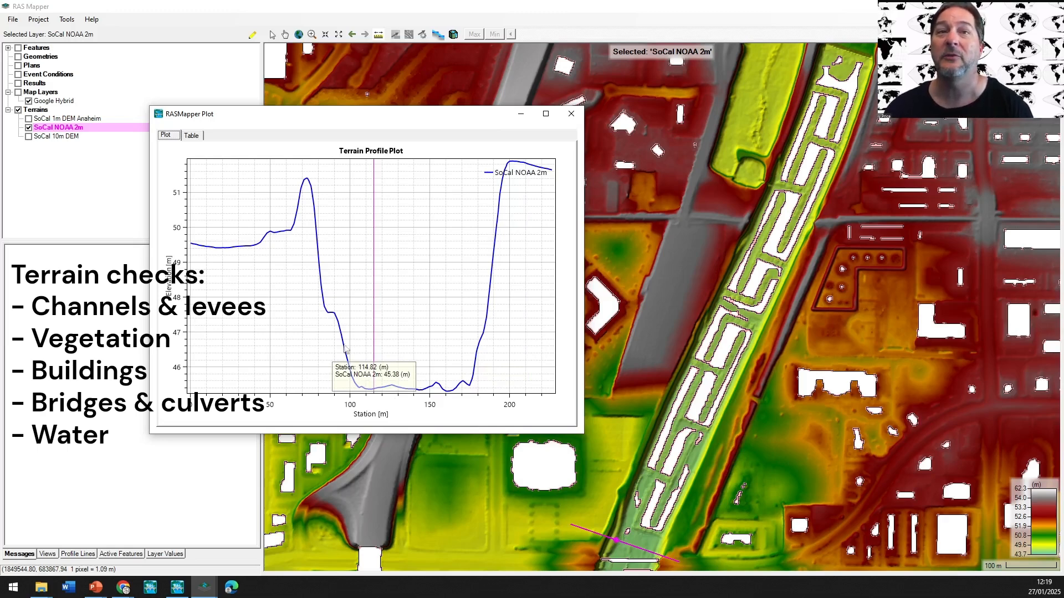
click(571, 114)
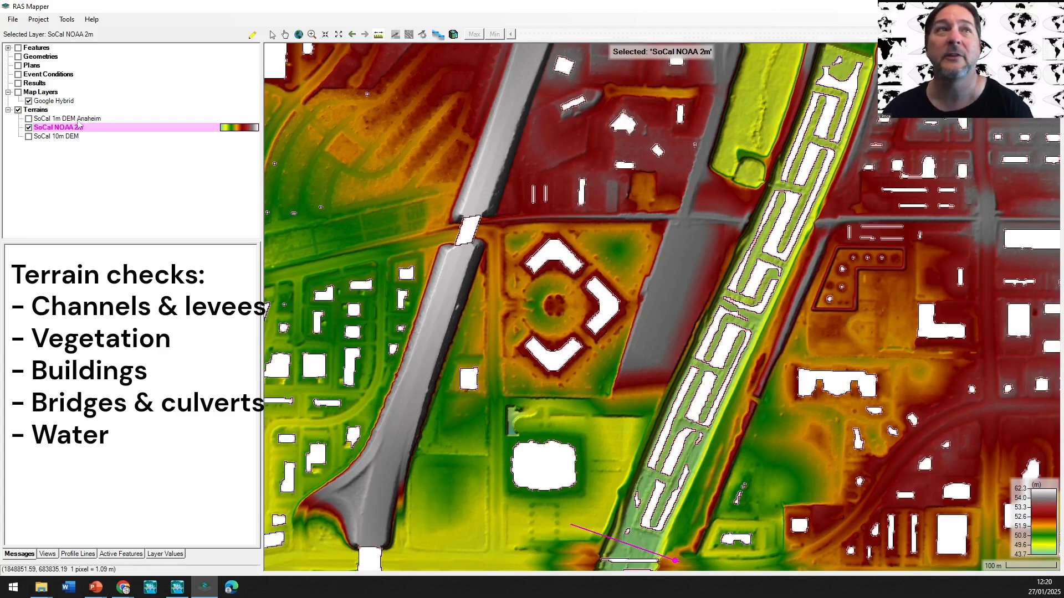
- Show the SoCal 10m DEM beneath the NOAA terrain and toggle the NOAA layer to compare them
click(28, 136)
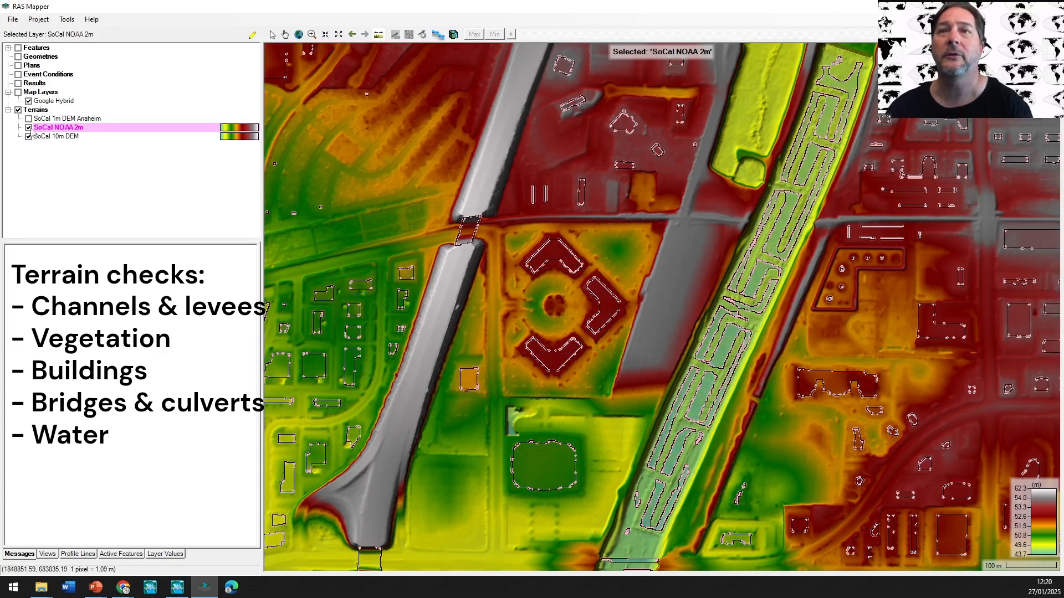
click(29, 128)
click(28, 128)
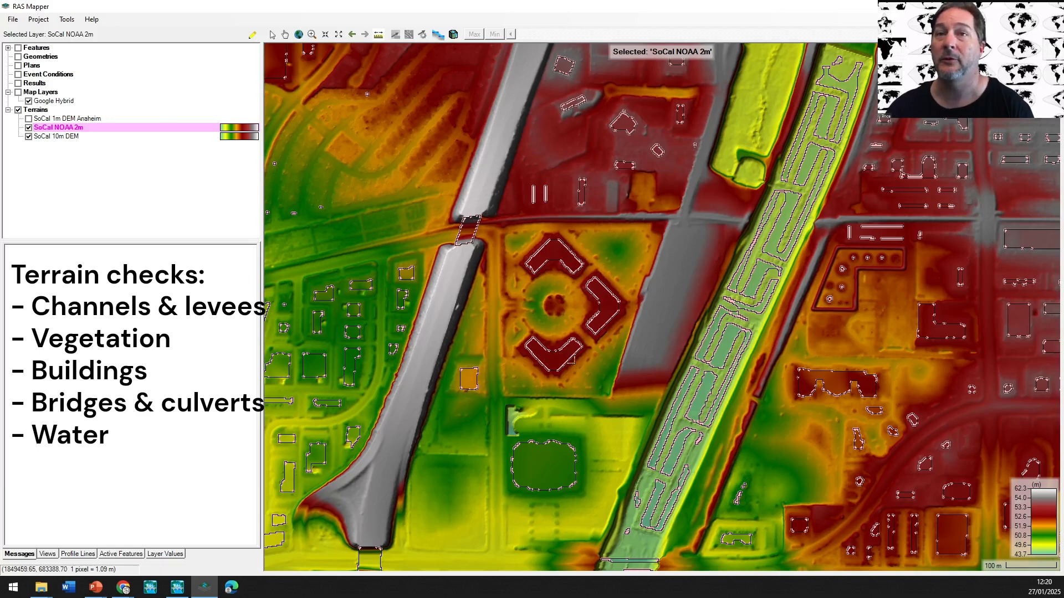
- Measure a line about 408 m long across the river channel, compare the NOAA and 10m DEM terrain profiles, and close the plot
ctrl+click(586, 378)
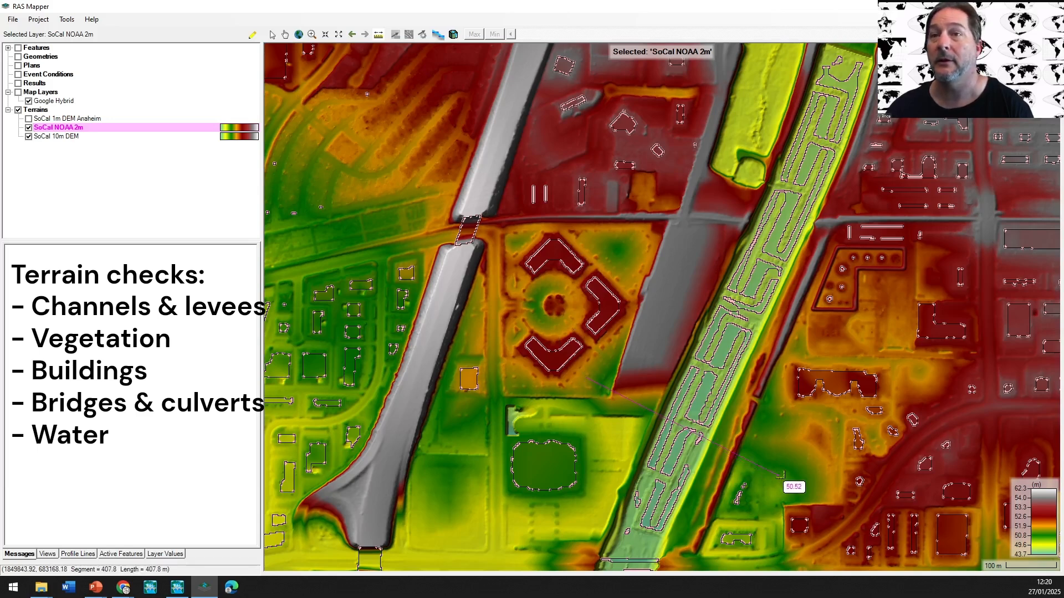
right_click(787, 446)
click(831, 494)
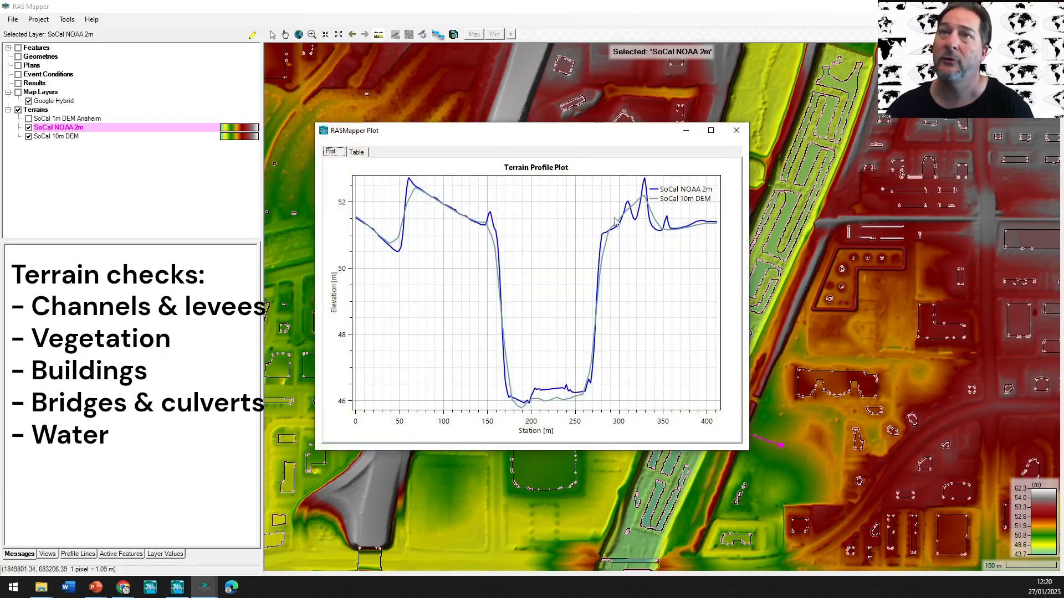
click(736, 130)
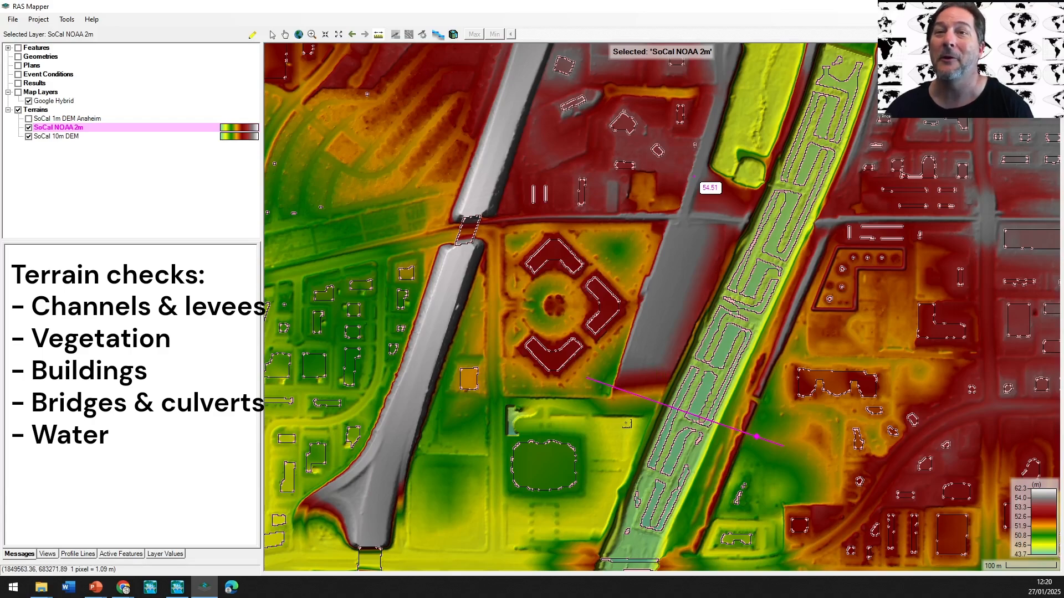
- Compare the Anaheim Coves basins and their vegetated banks in the NOAA terrain with the Google Hybrid imagery, leaving the map layers hidden
scroll(627, 424, down, 3)
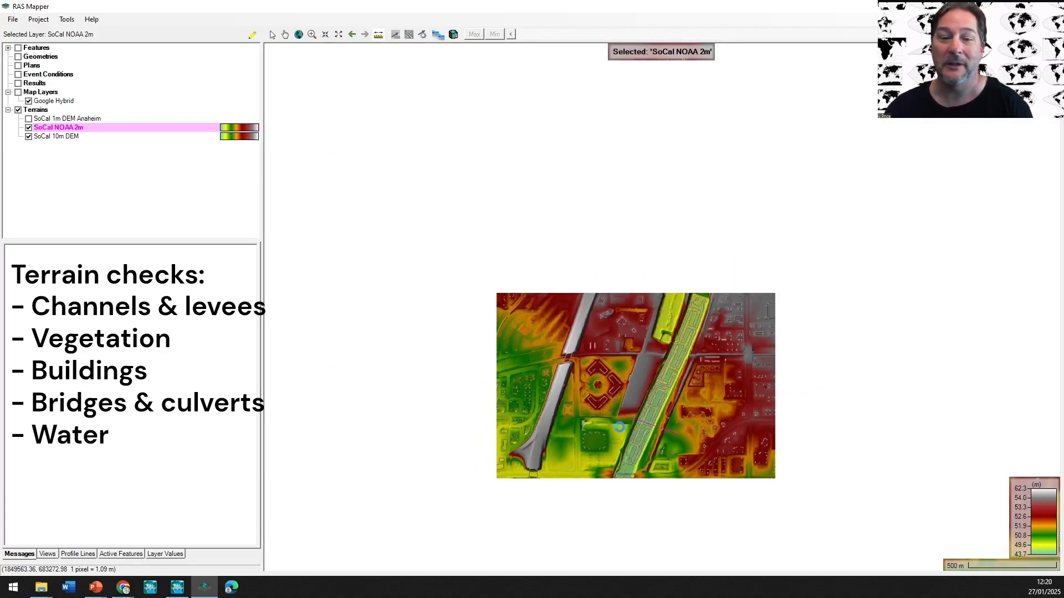
scroll(606, 397, down, 3)
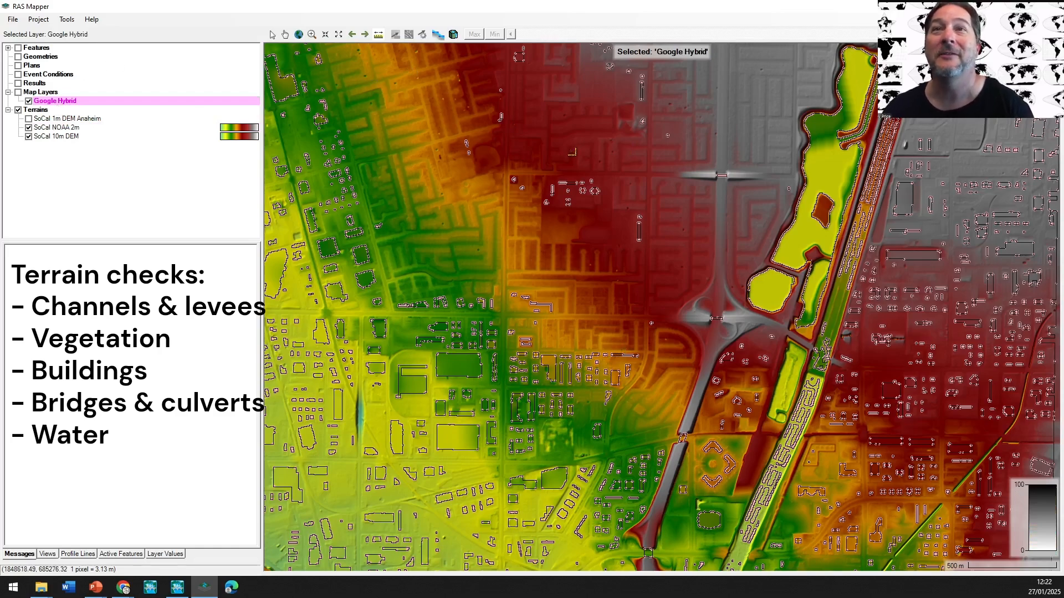
drag(680, 166, 453, 429)
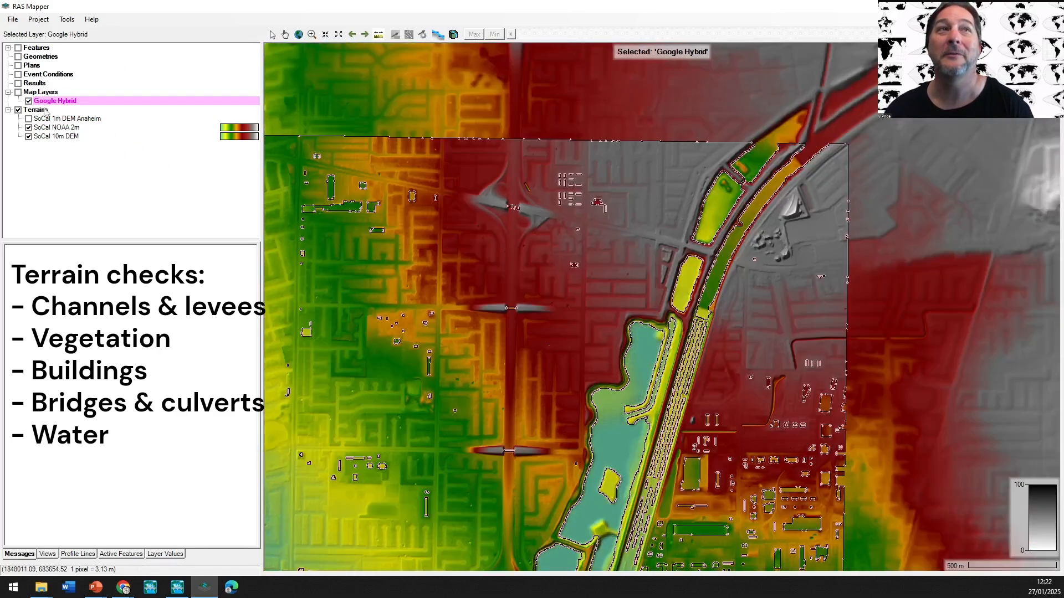
click(17, 92)
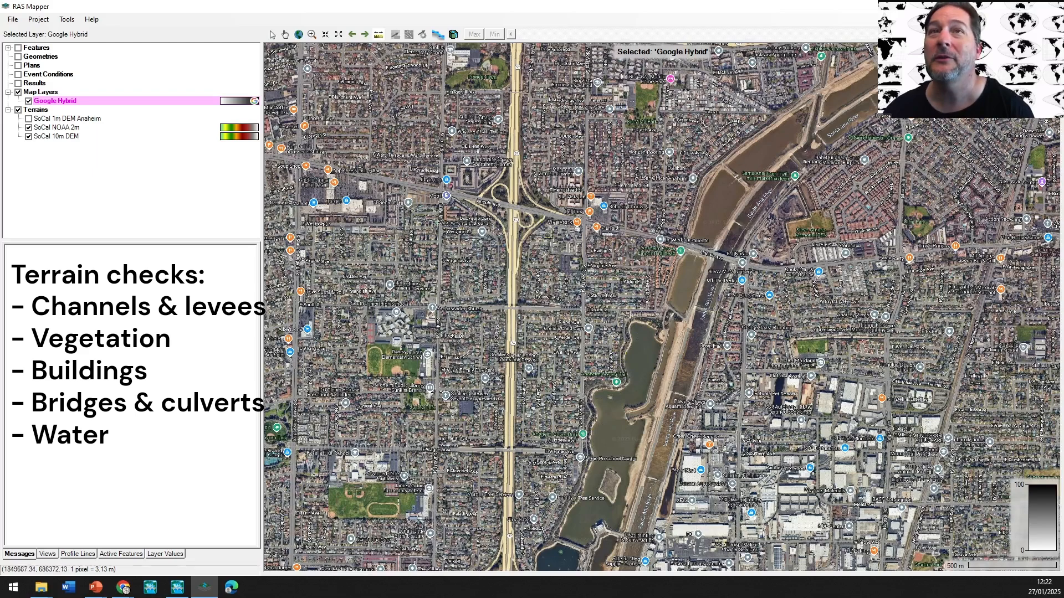
scroll(550, 249, up, 2)
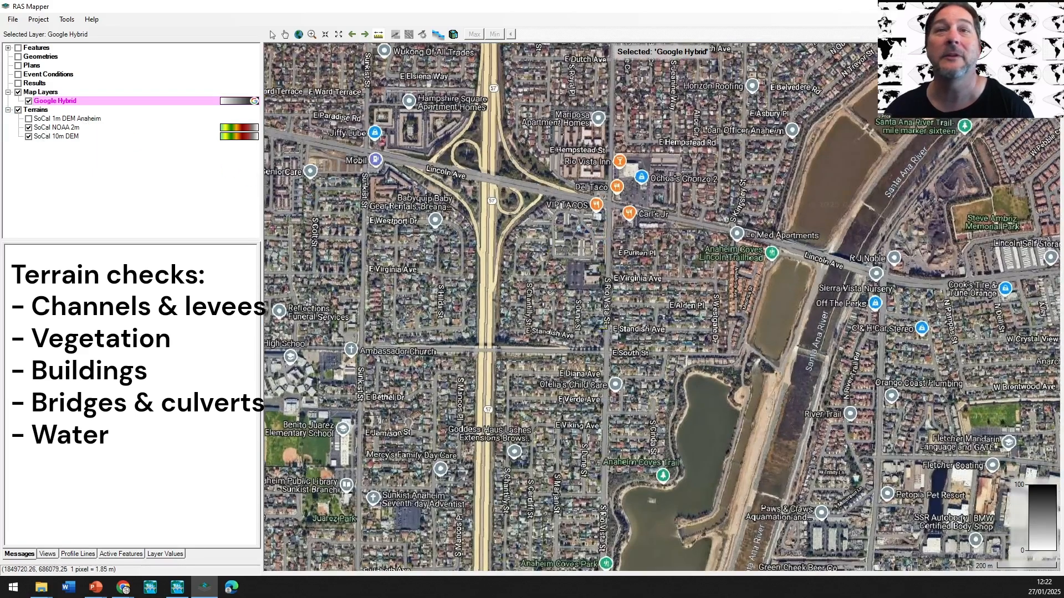
scroll(781, 382, up, 2)
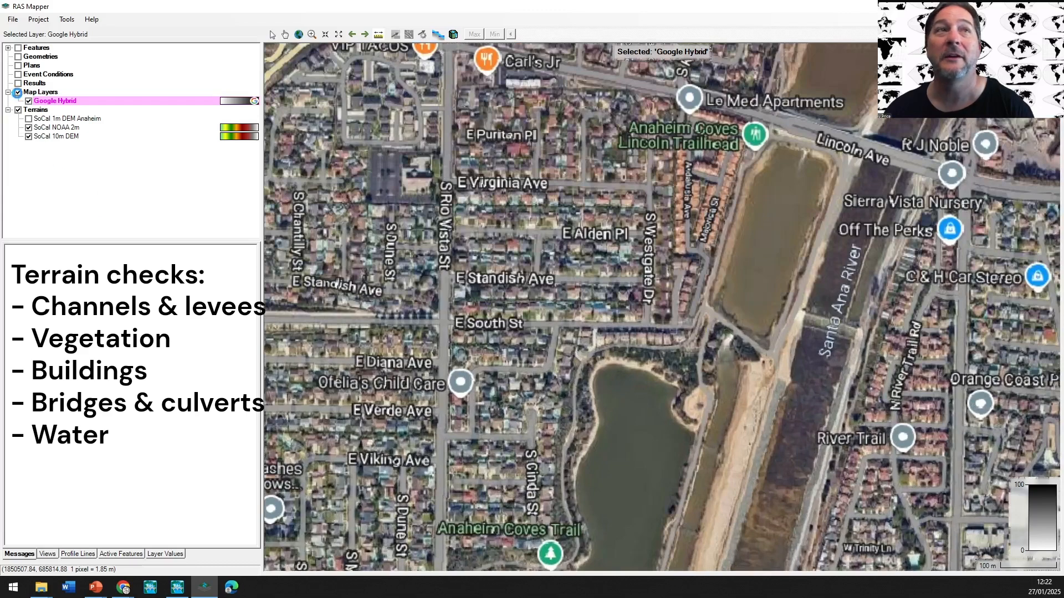
click(18, 92)
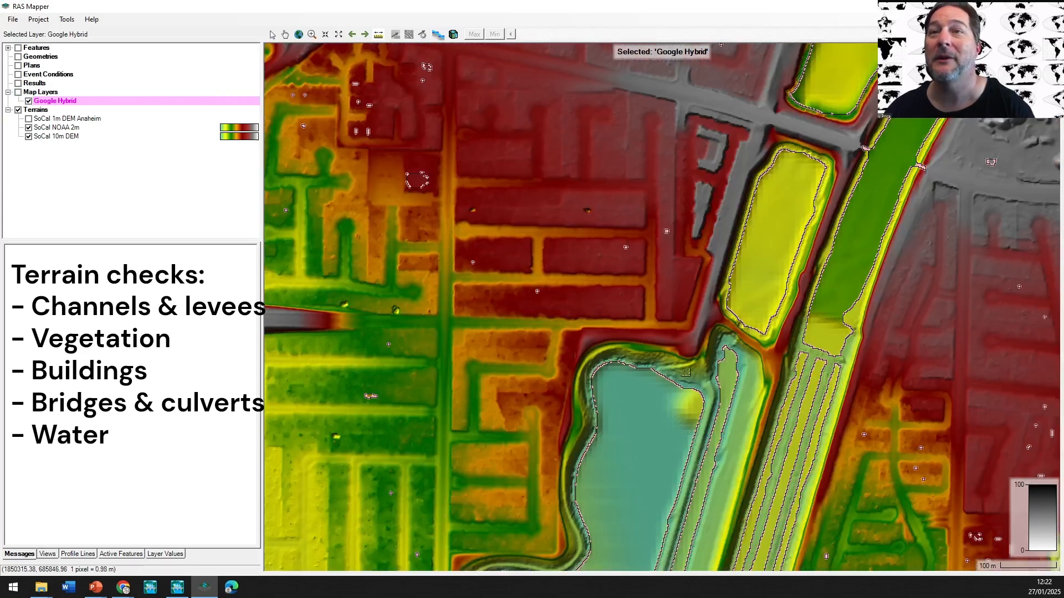
scroll(670, 366, up, 3)
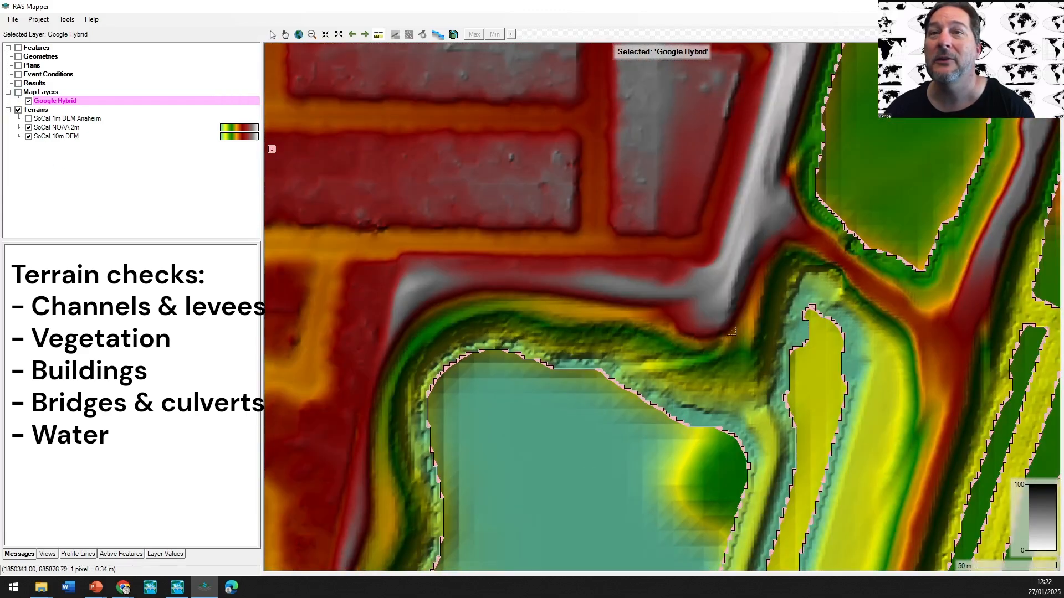
click(17, 91)
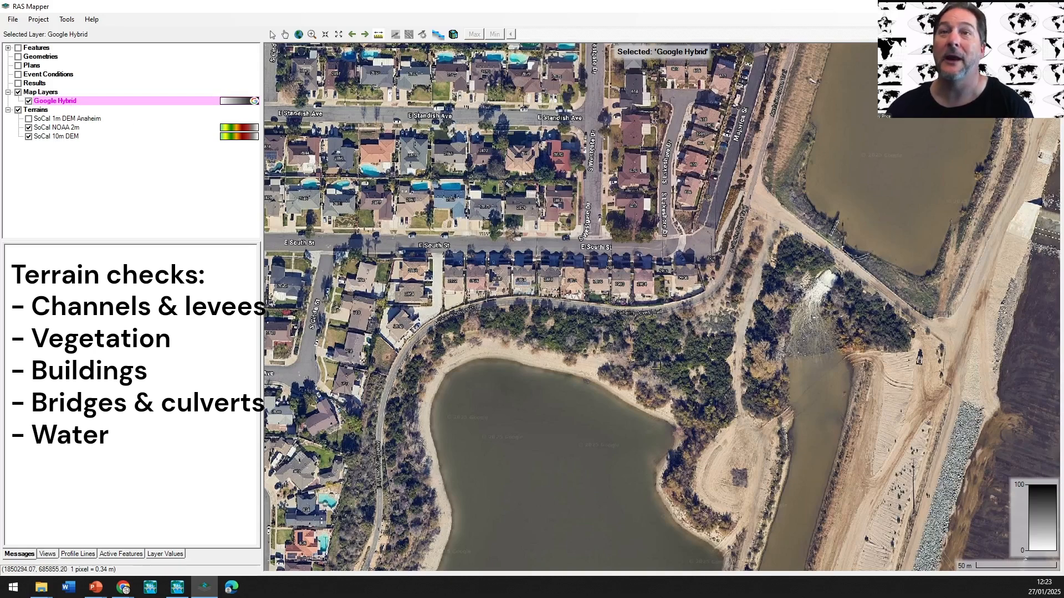
scroll(677, 372, down, 1)
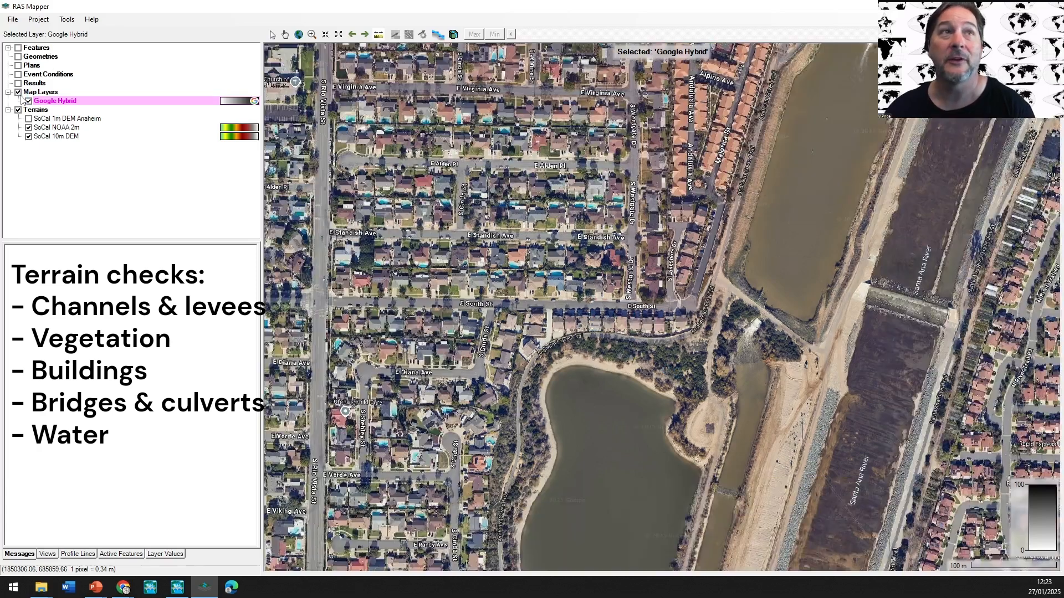
click(18, 92)
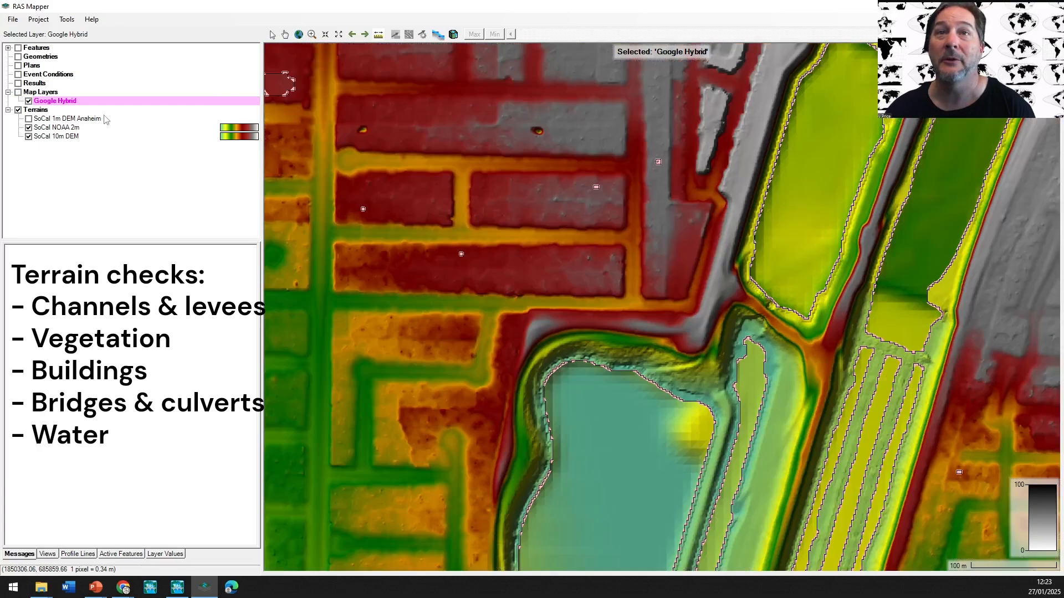
- Hide the SoCal 10m DEM so only the SoCal NOAA 2m terrain is displayed
drag(556, 296, 768, 314)
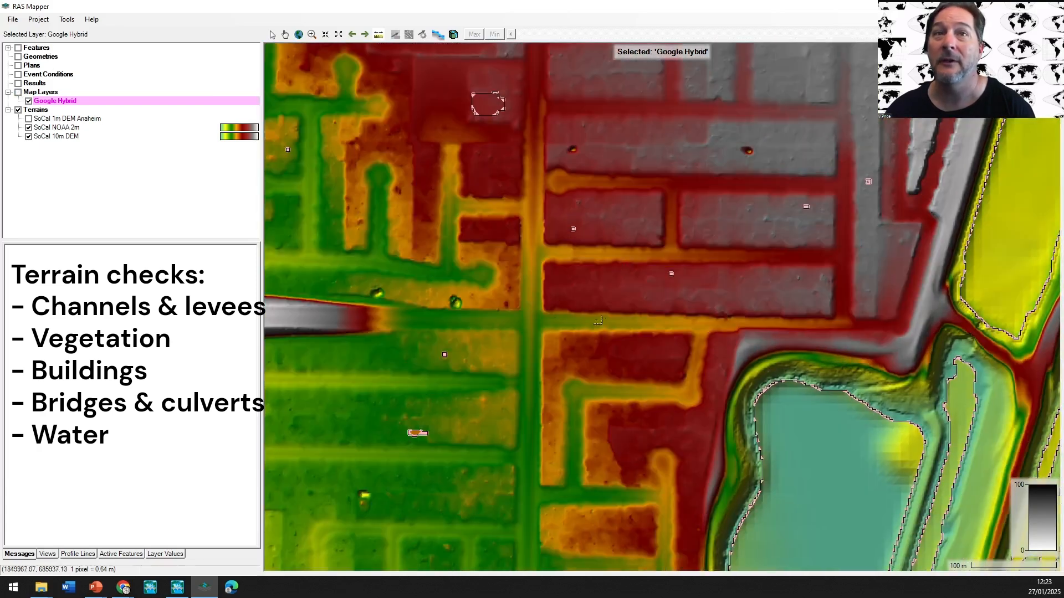
scroll(625, 384, down, 1)
scroll(622, 382, down, 1)
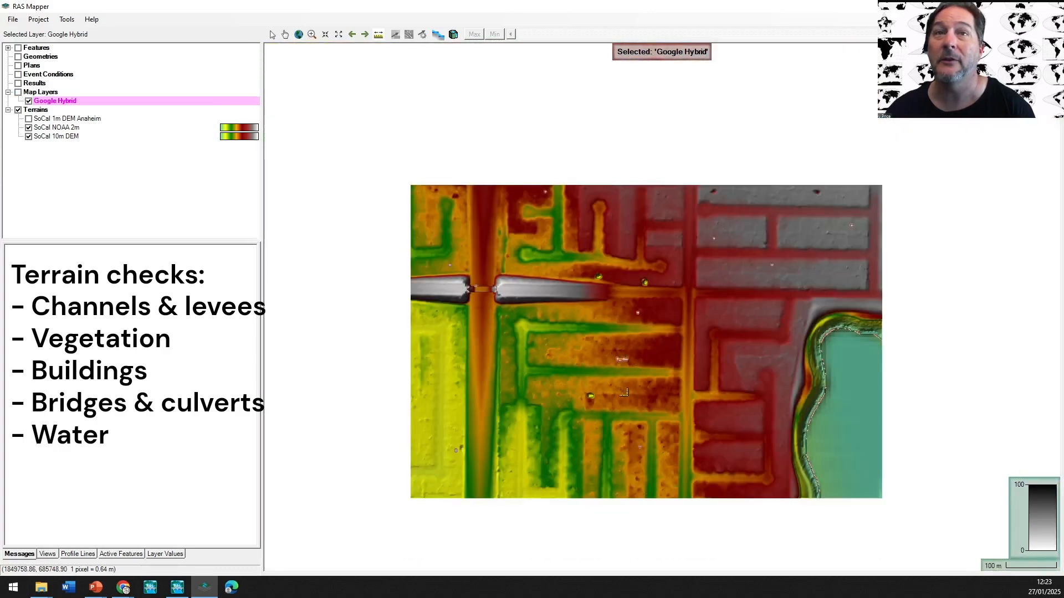
scroll(637, 378, down, 5)
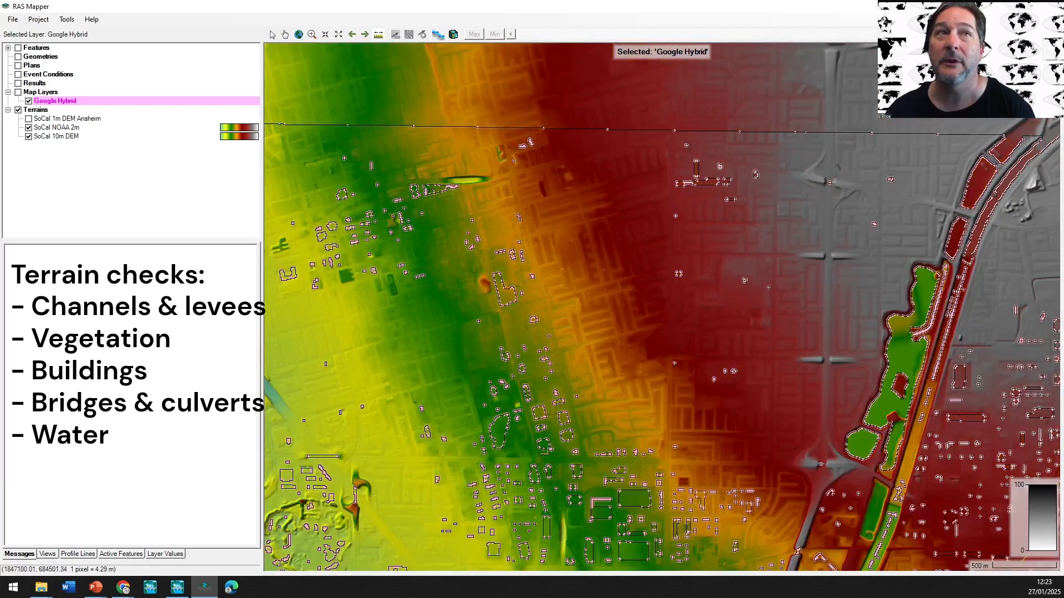
click(28, 136)
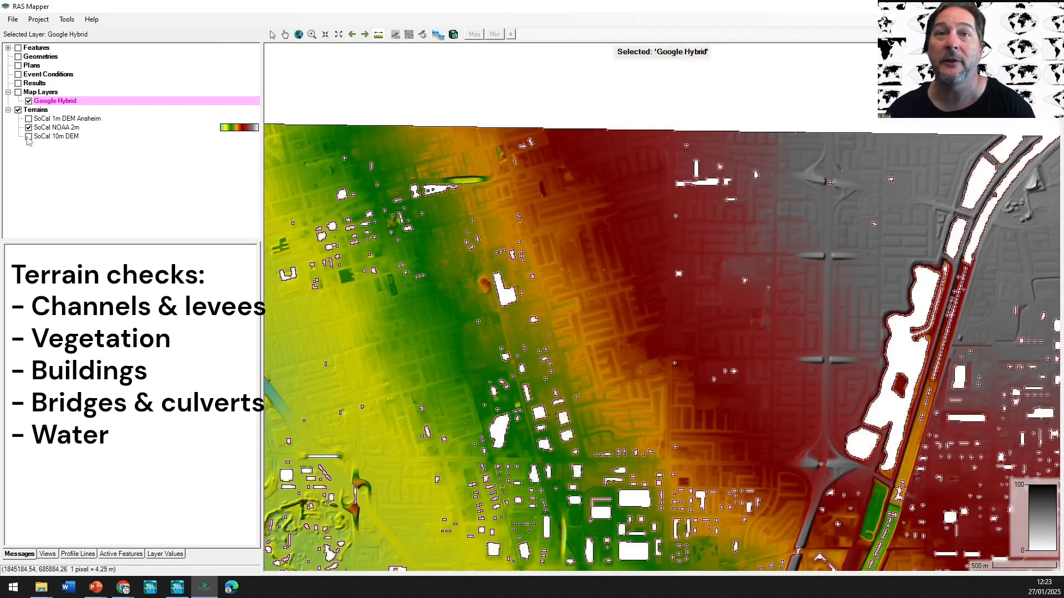
scroll(674, 360, up, 4)
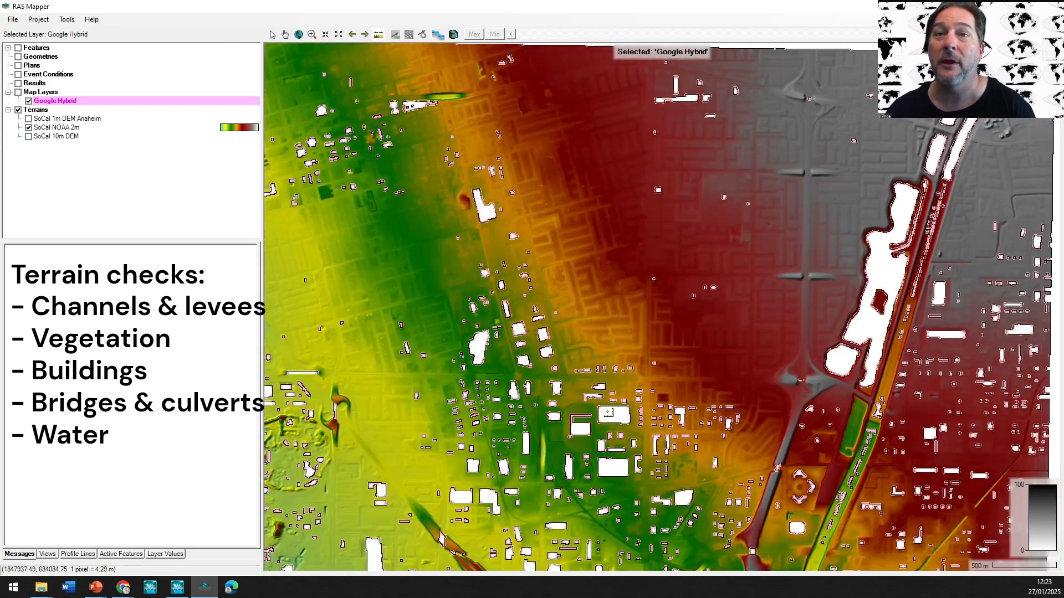
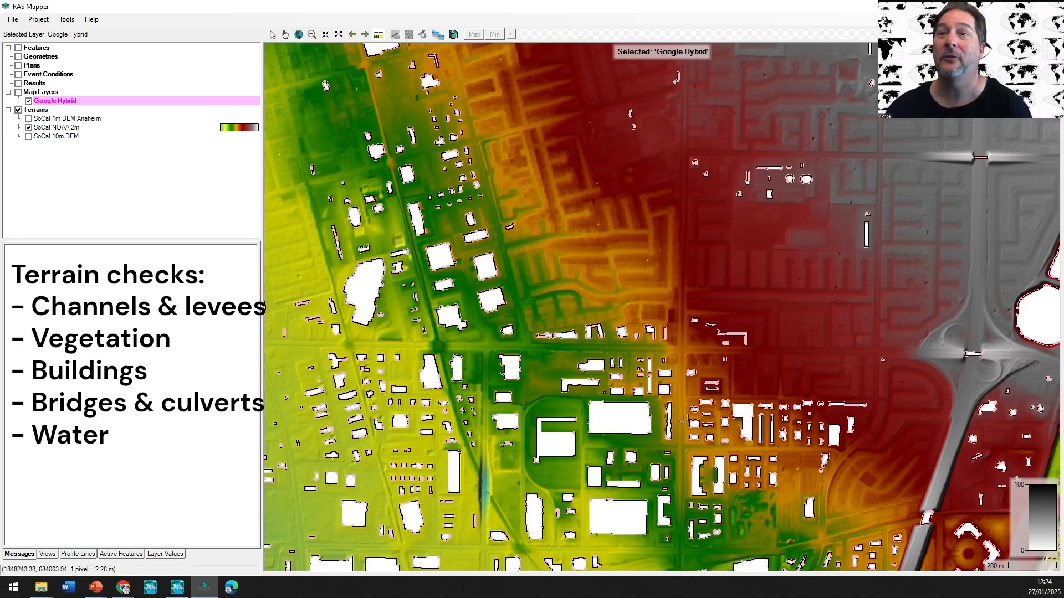
- Examine the NOAA terrain along the freeway, river and tributary channel for data gaps at buildings and treatment of bridges and culverts
drag(830, 432, 378, 252)
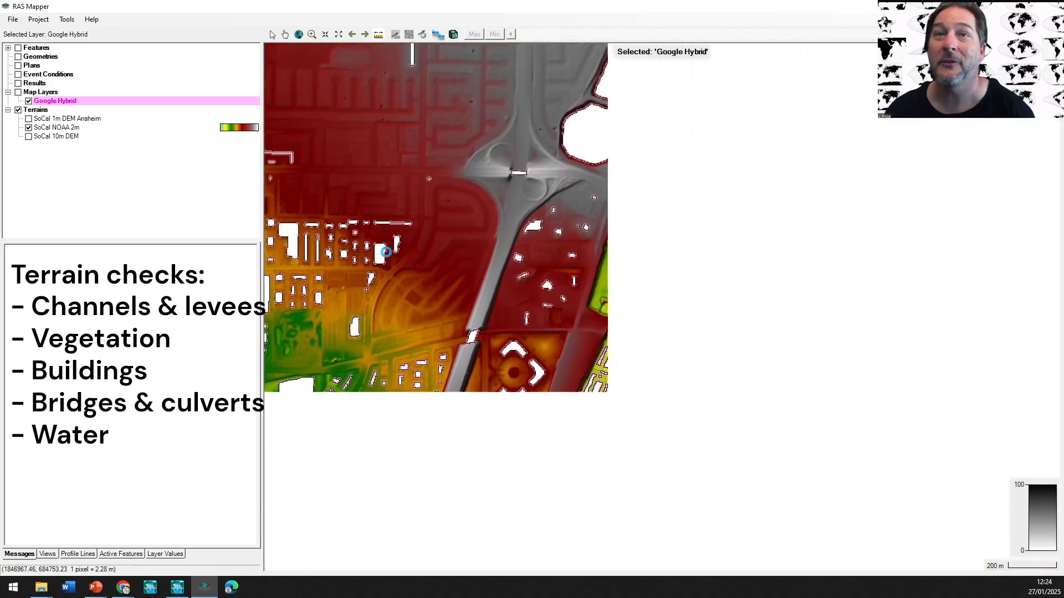
drag(548, 367, 580, 249)
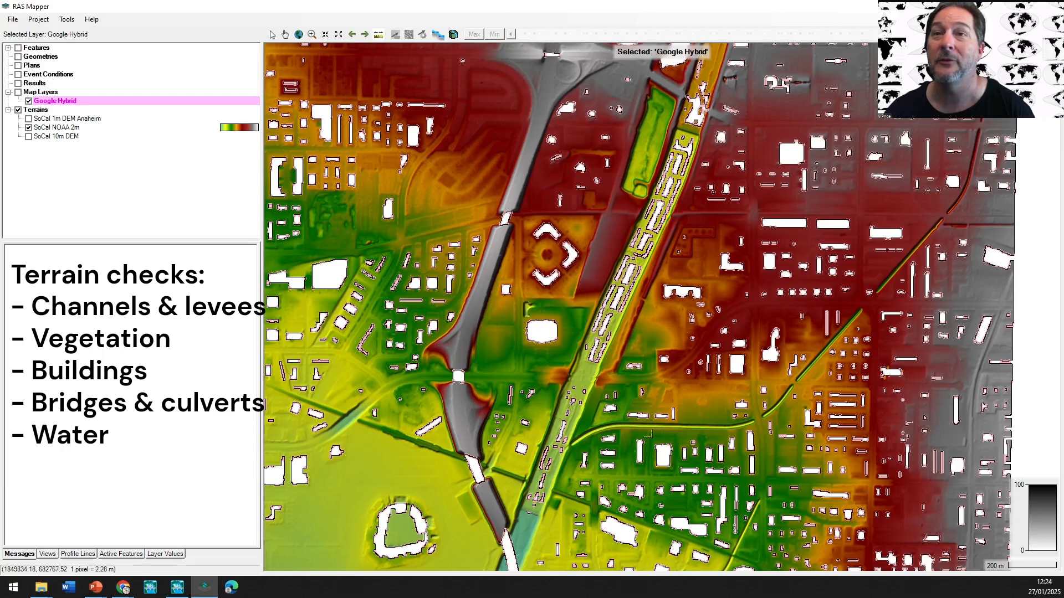
scroll(650, 434, up, 3)
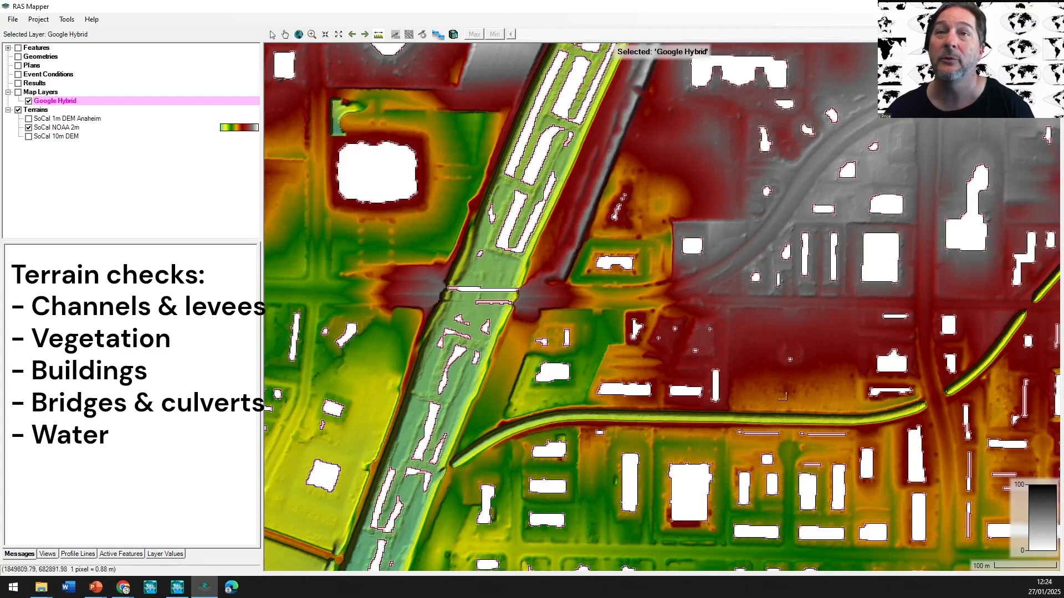
scroll(457, 297, up, 6)
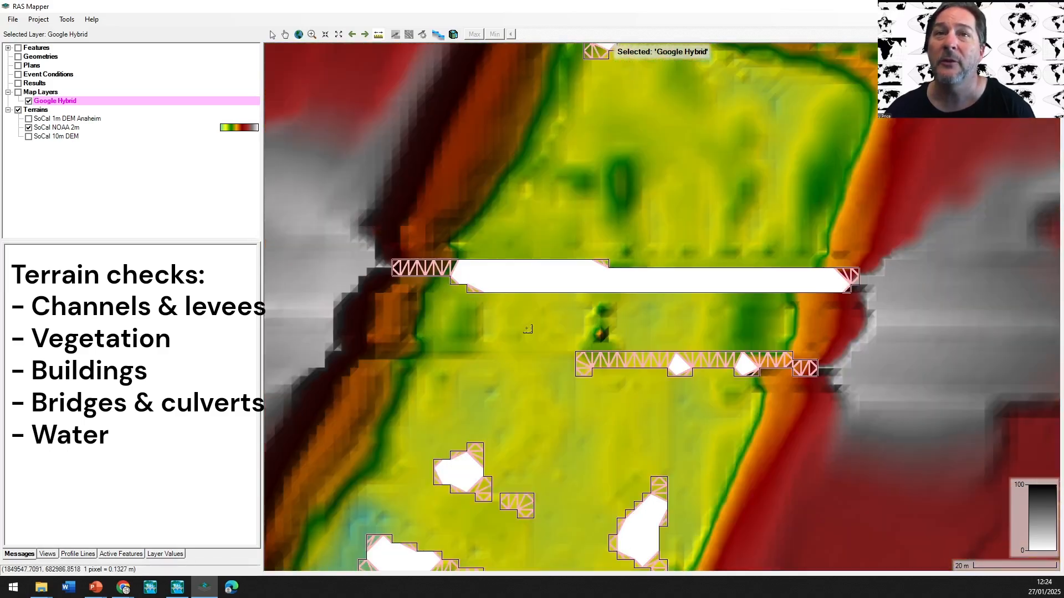
scroll(527, 329, down, 5)
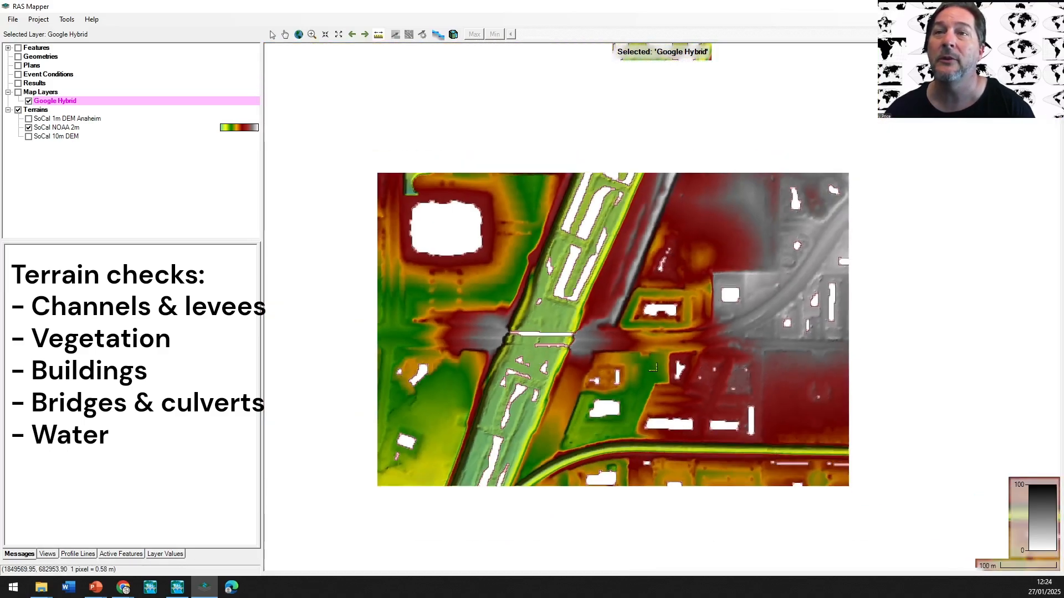
scroll(624, 291, down, 2)
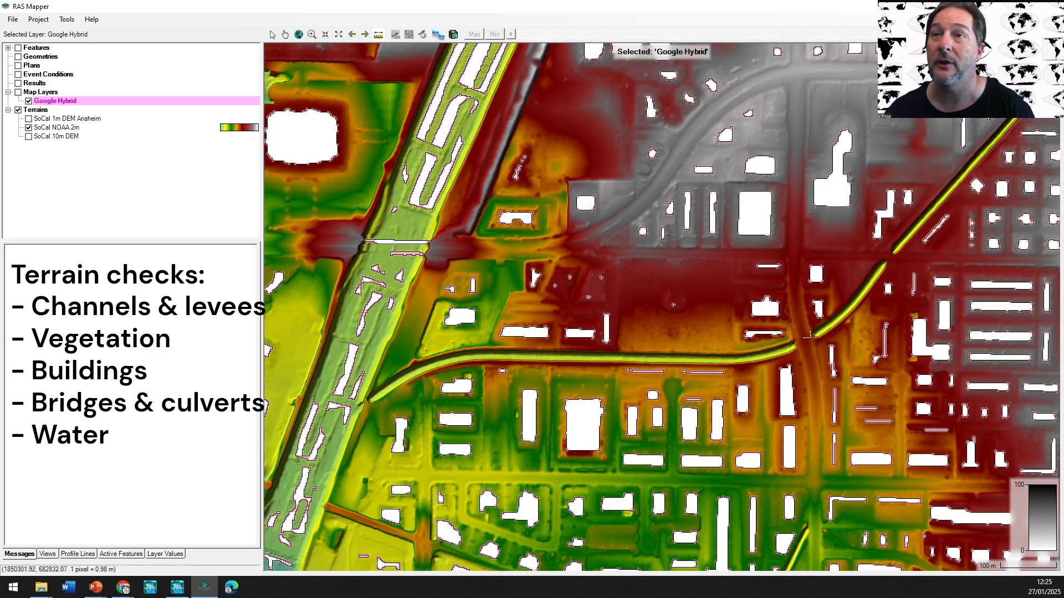
drag(492, 314, 543, 342)
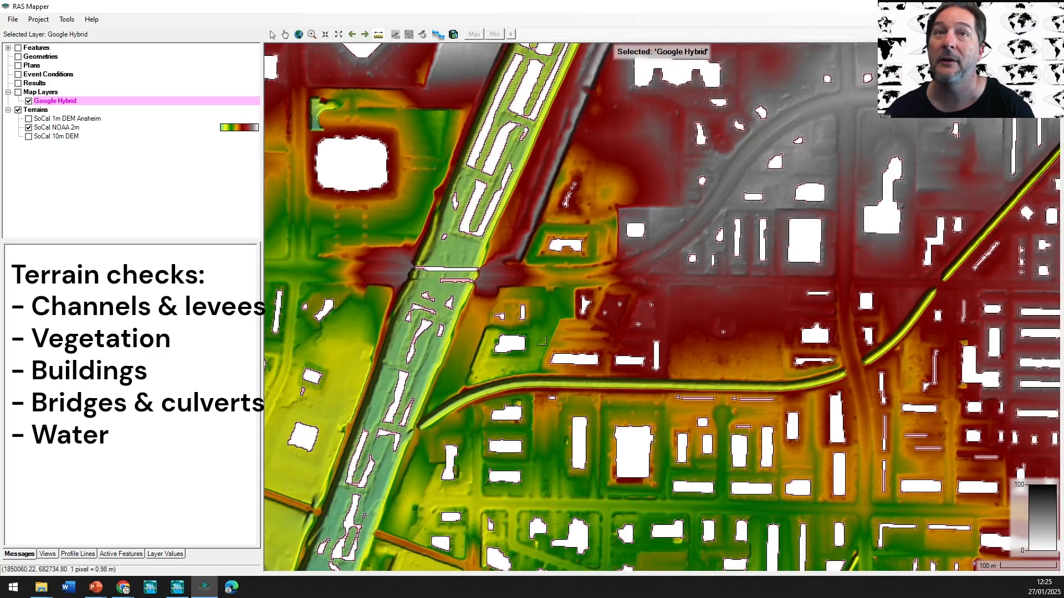
scroll(607, 384, down, 1)
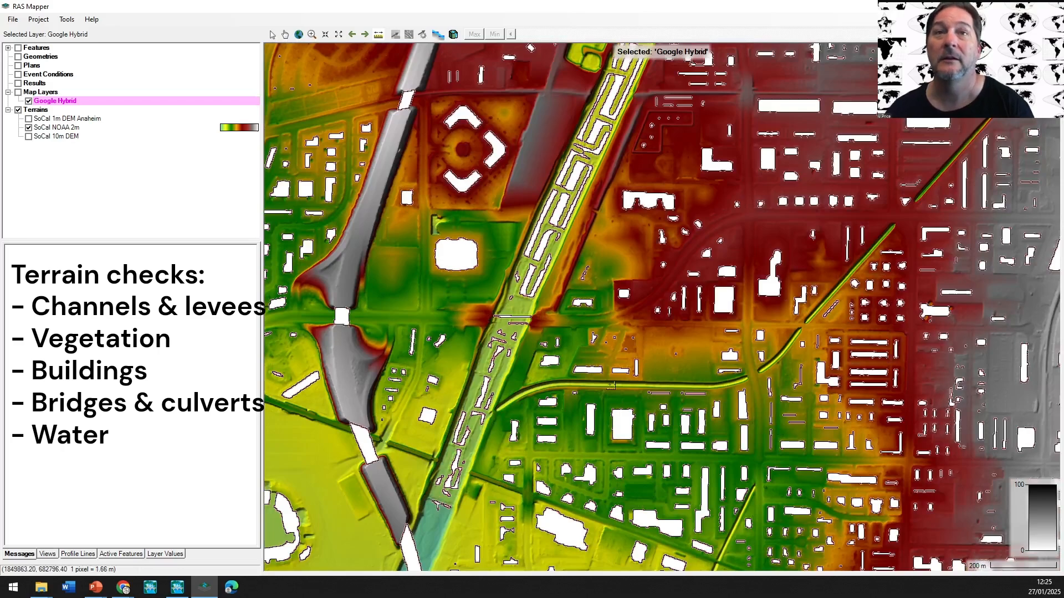
scroll(674, 364, down, 1)
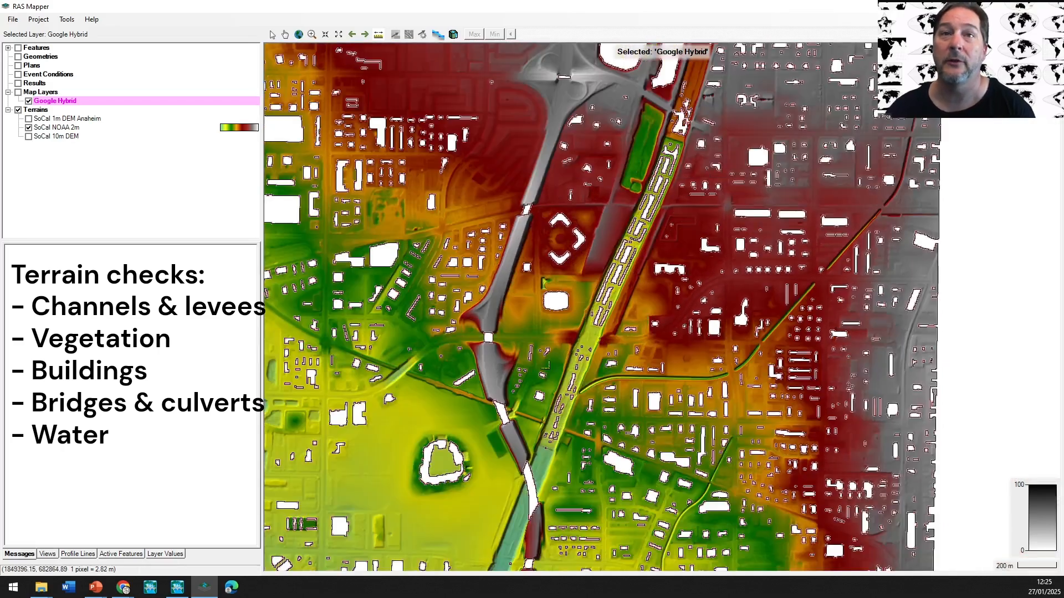
drag(470, 377, 862, 396)
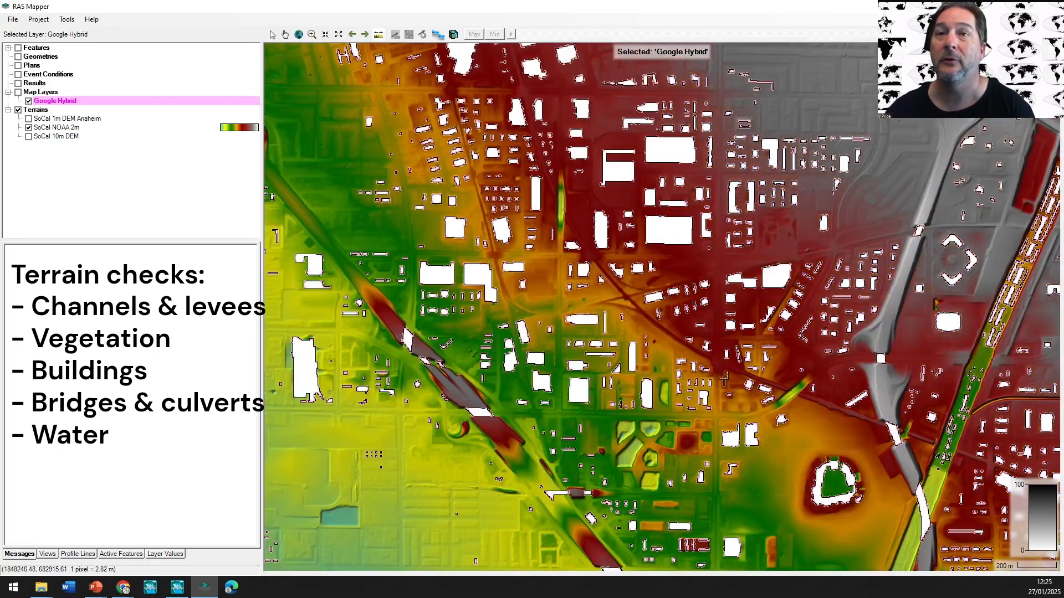
scroll(729, 381, down, 3)
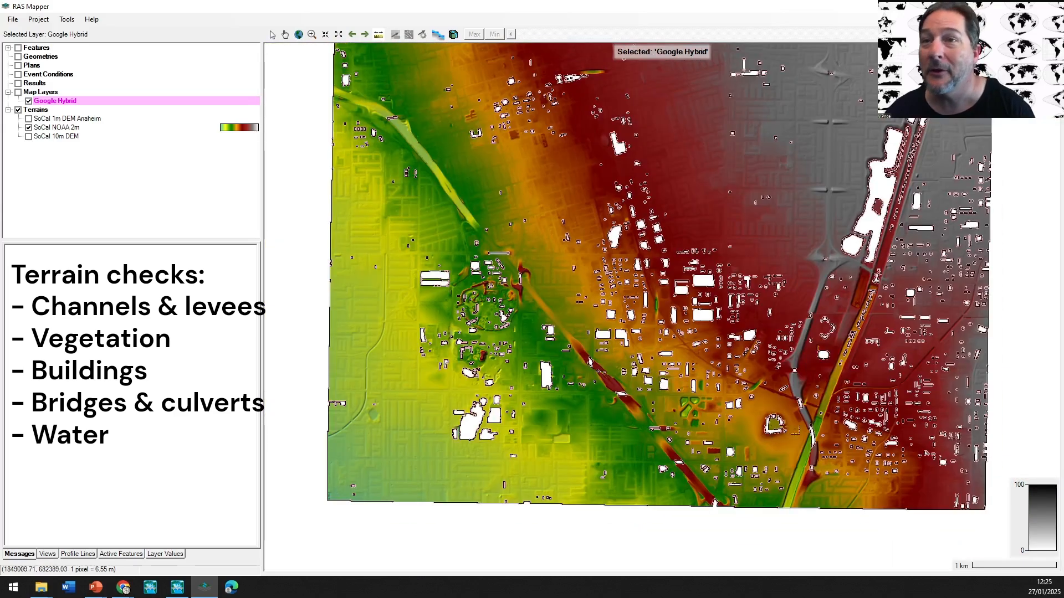
- Compare the Angel Stadium area in the NOAA terrain with the Google Hybrid imagery, then hide the map layers again
scroll(805, 431, up, 4)
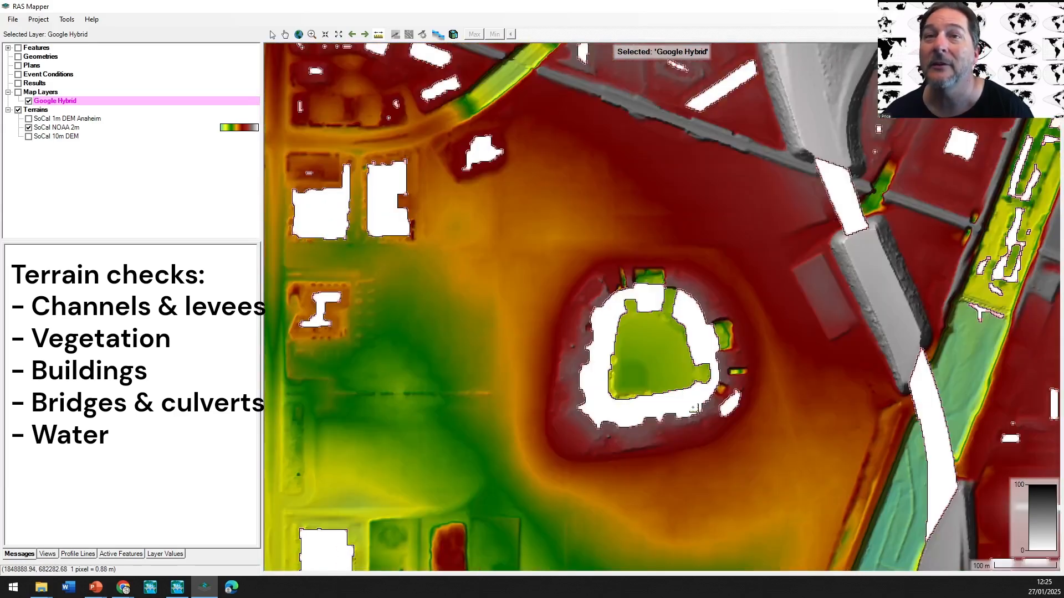
click(18, 92)
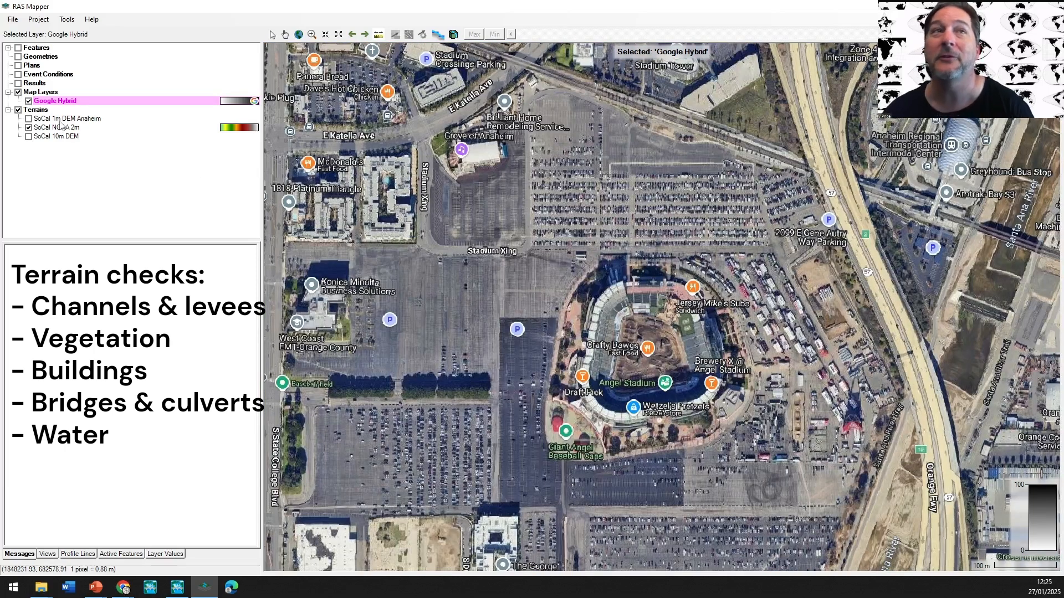
click(19, 93)
scroll(614, 391, down, 3)
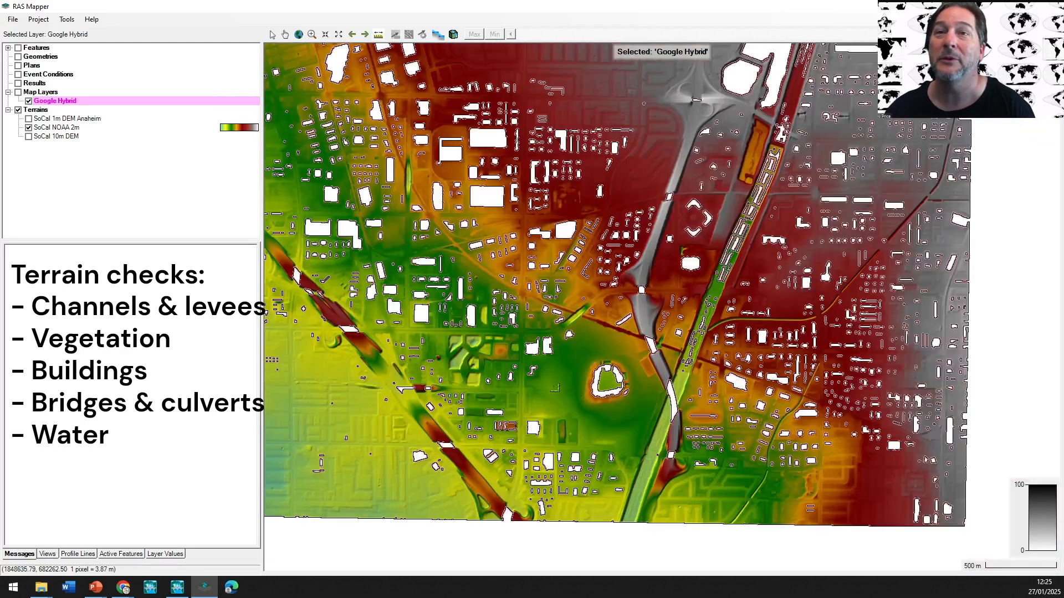
drag(367, 252, 545, 406)
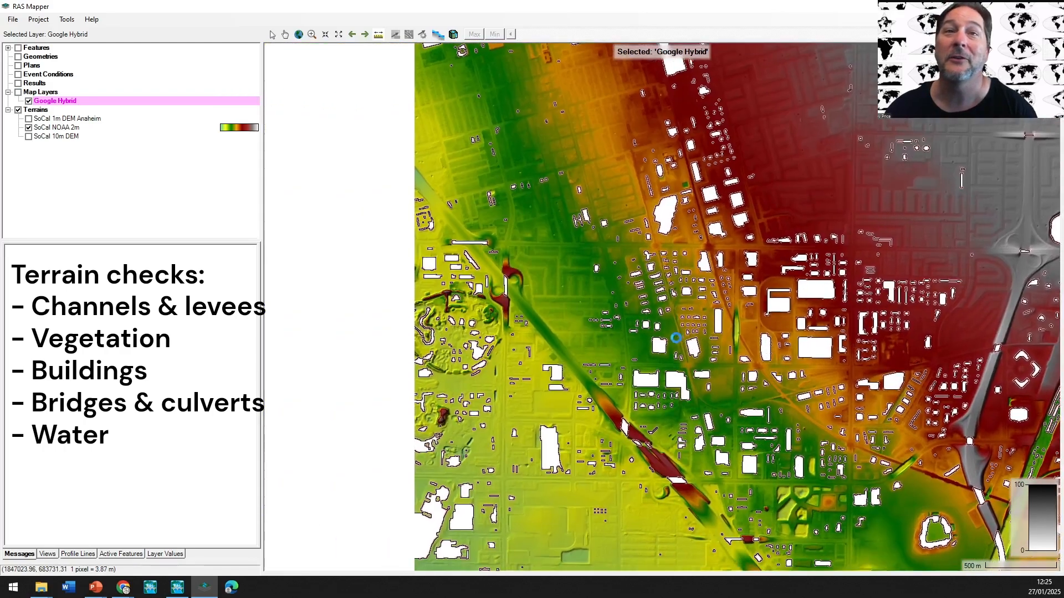
- Plot a terrain profile about 237 m long across the Disneyland river and examine the NOAA elevations over the no-data gap
scroll(430, 333, up, 3)
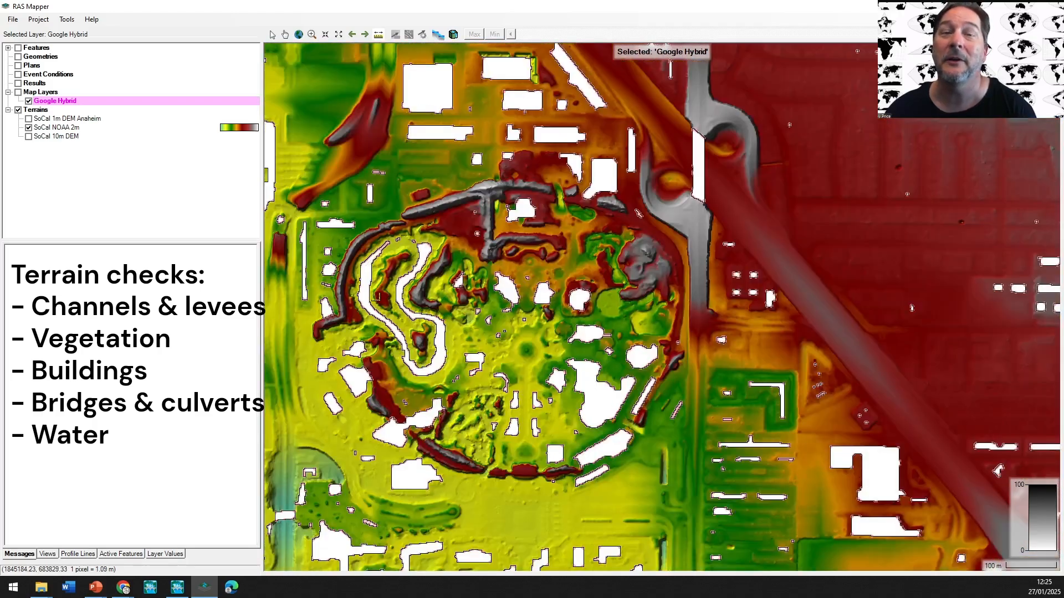
scroll(375, 297, up, 2)
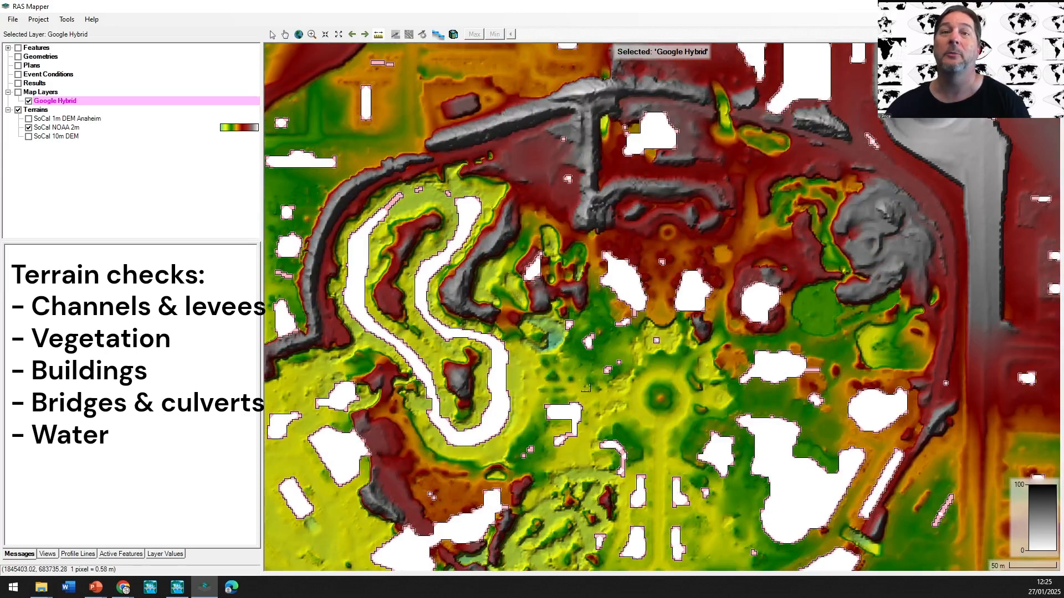
drag(589, 388, 612, 444)
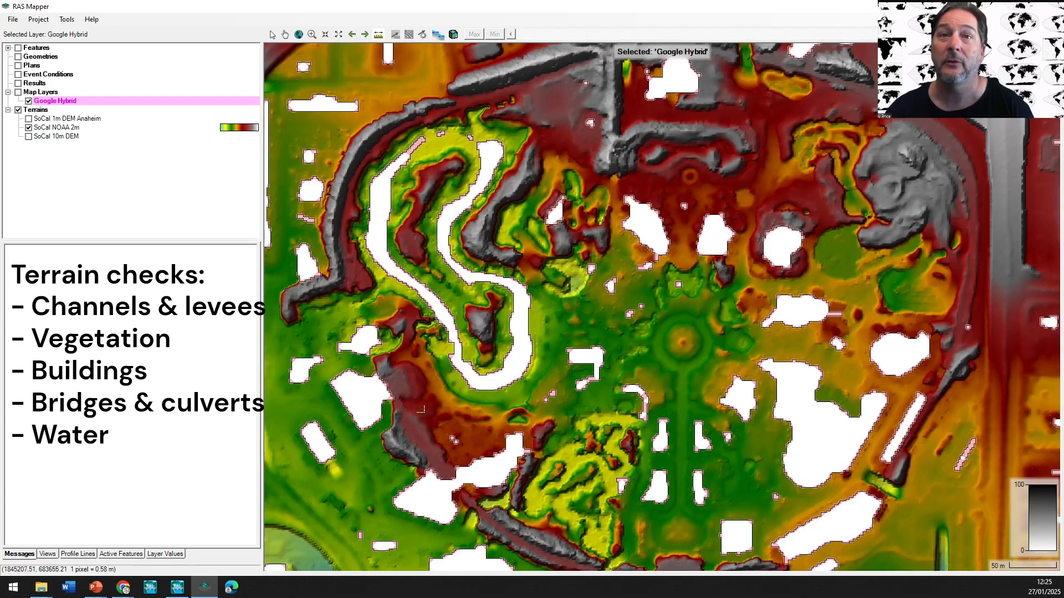
click(417, 415)
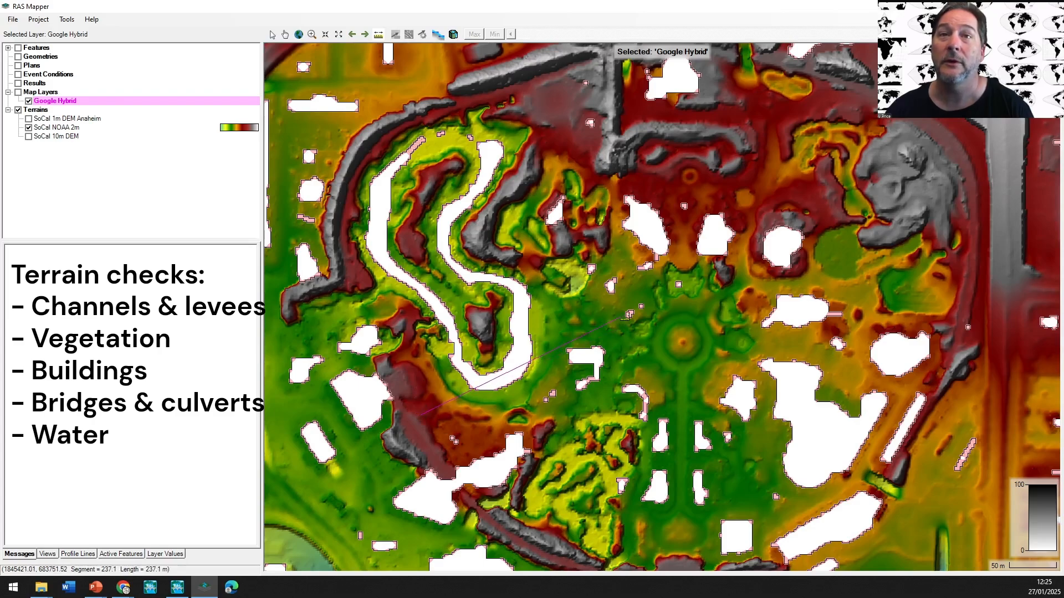
right_click(628, 314)
click(673, 364)
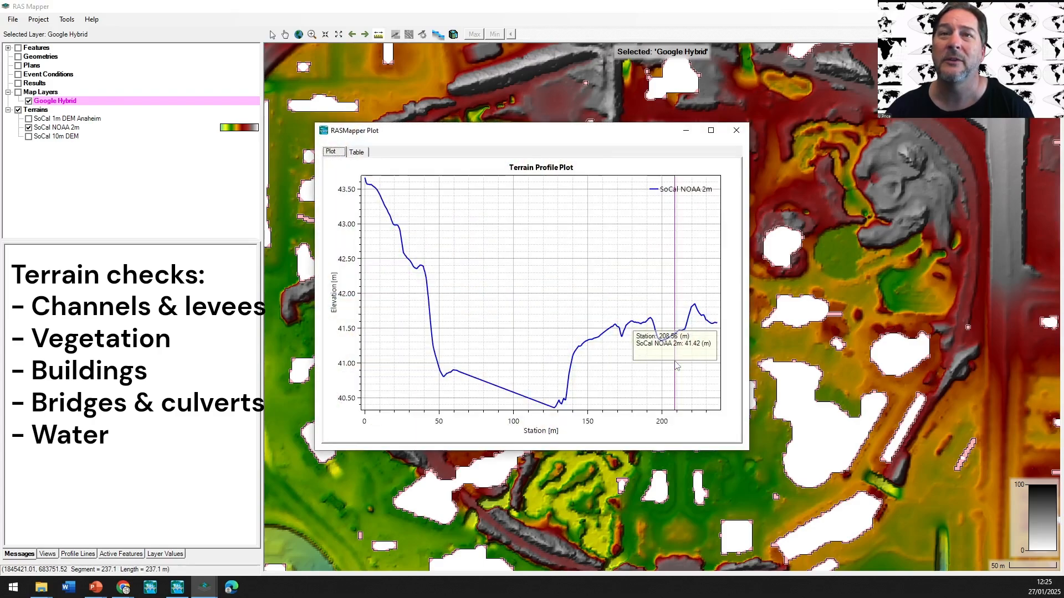
drag(543, 131, 821, 75)
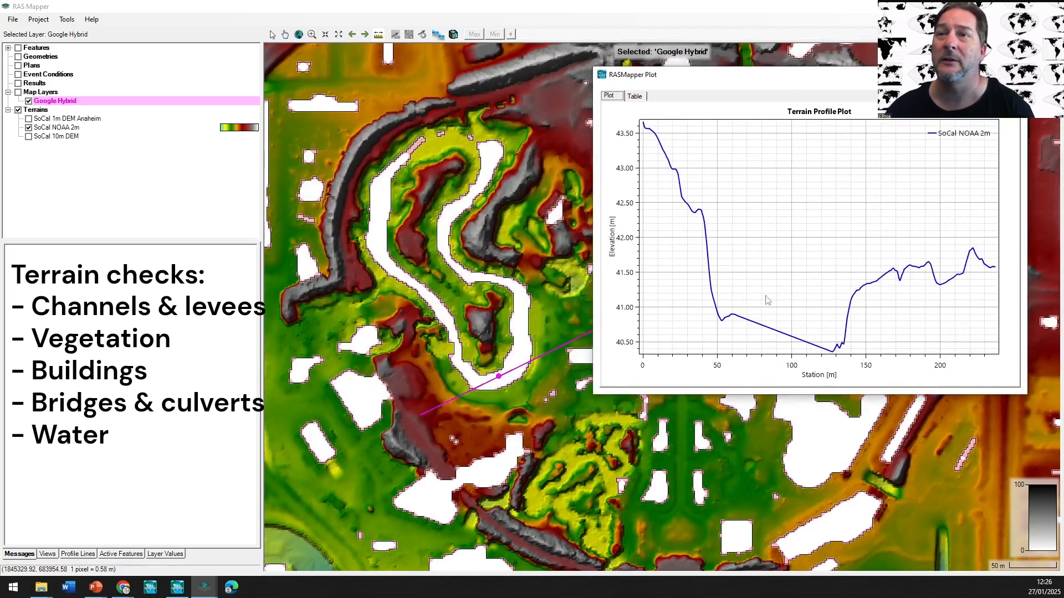
mouse_move(729, 313)
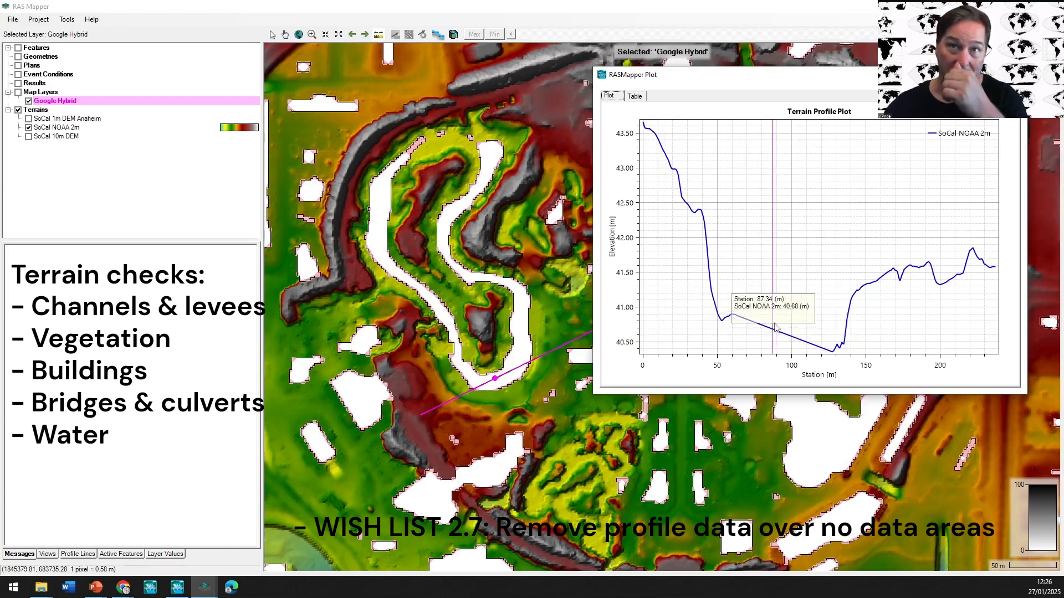
click(1014, 75)
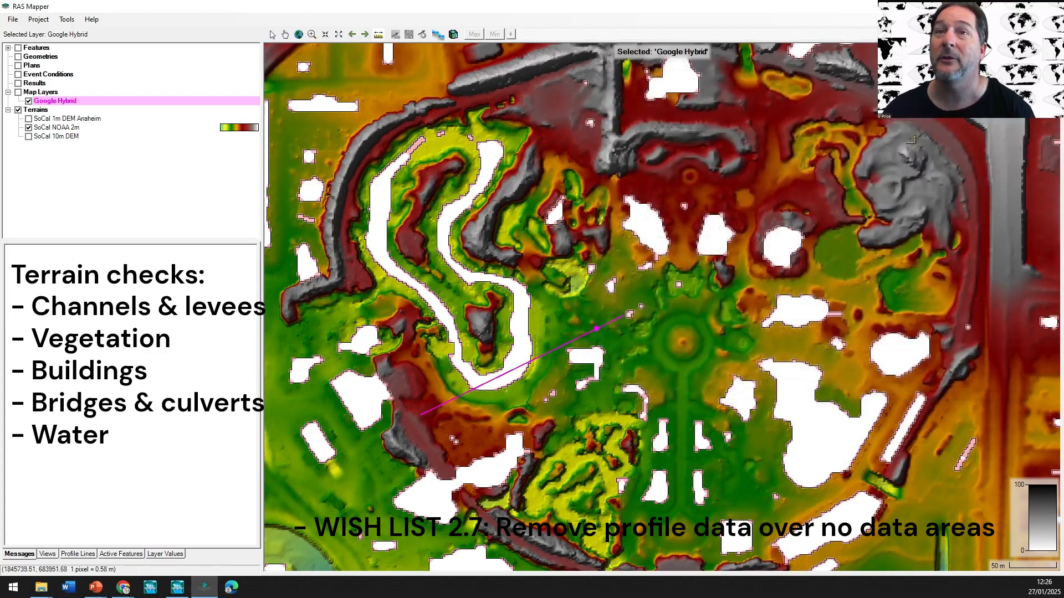
- Add a multipoint polygon modification layer named Water to the SoCal NOAA 2m terrain
scroll(650, 324, down, 3)
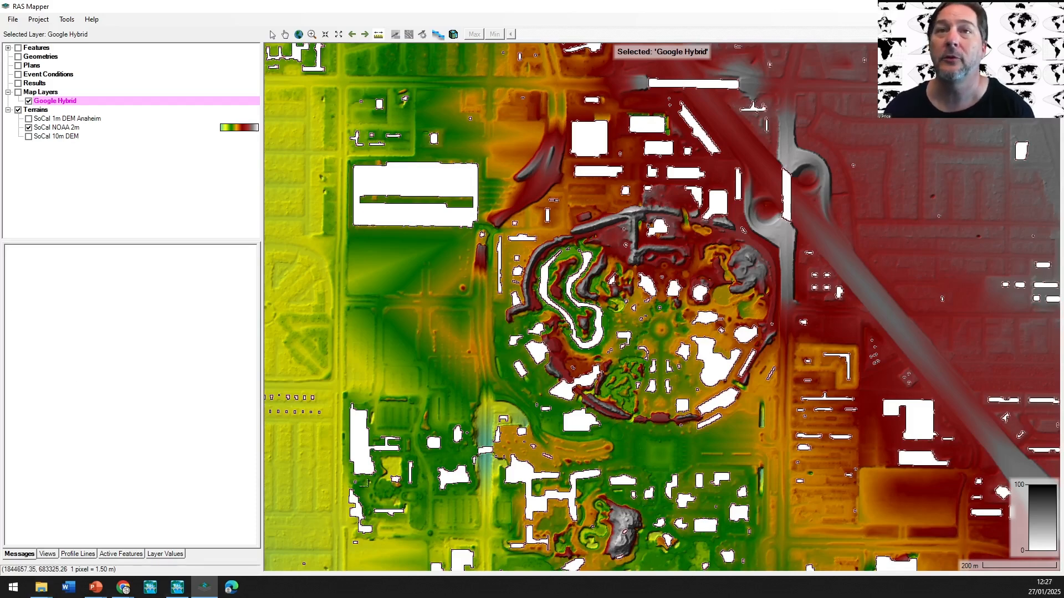
click(59, 127)
right_click(61, 131)
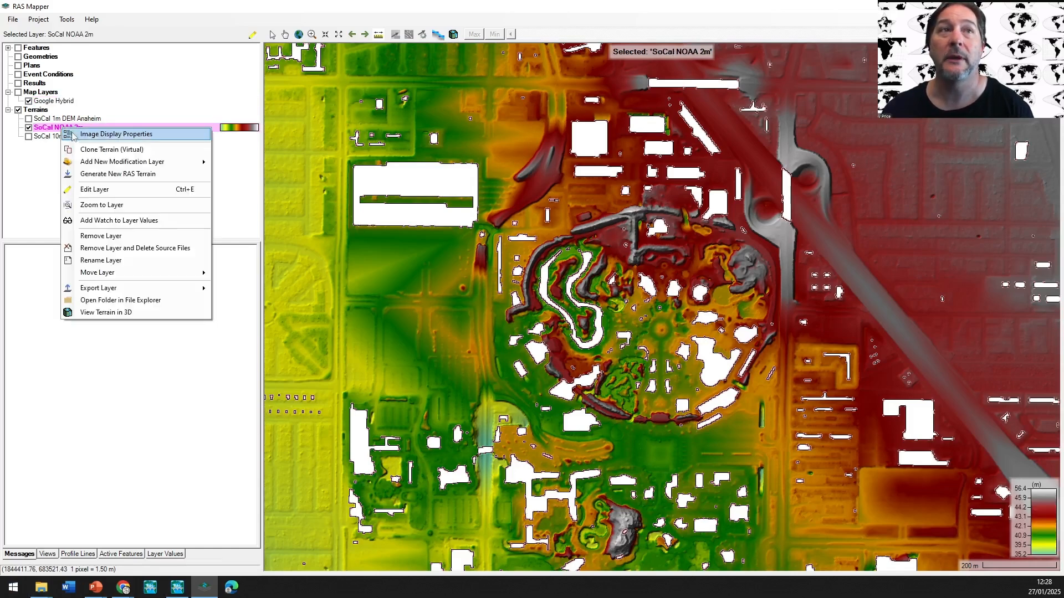
mouse_move(112, 162)
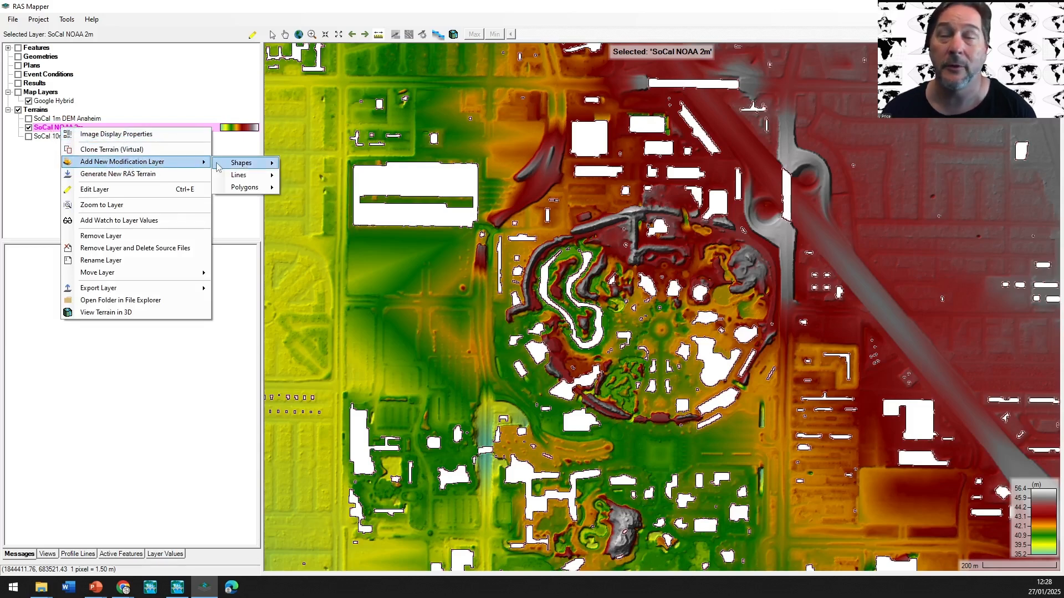
mouse_move(224, 167)
mouse_move(265, 191)
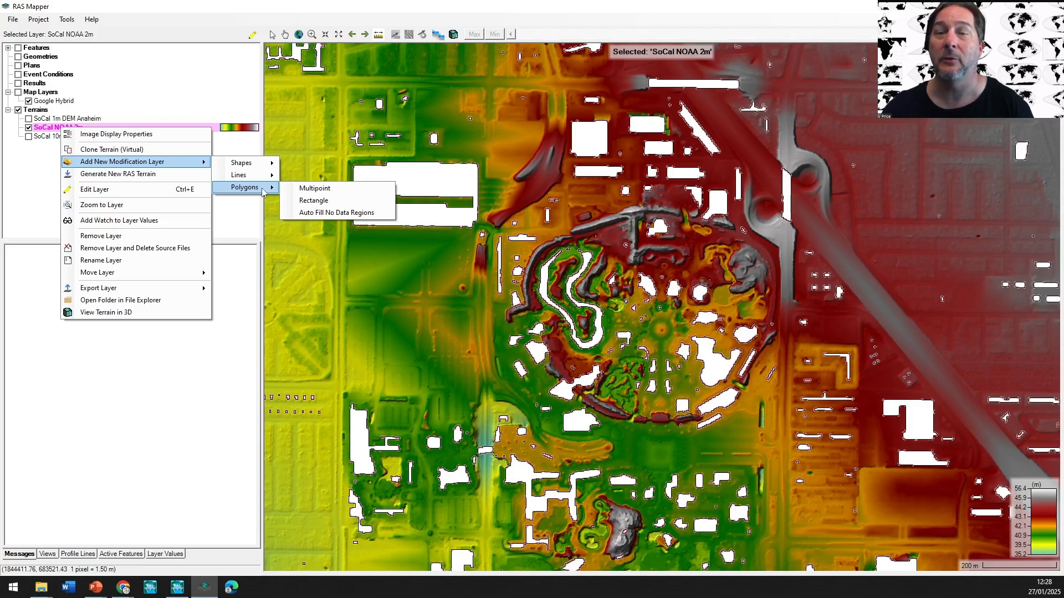
click(314, 189)
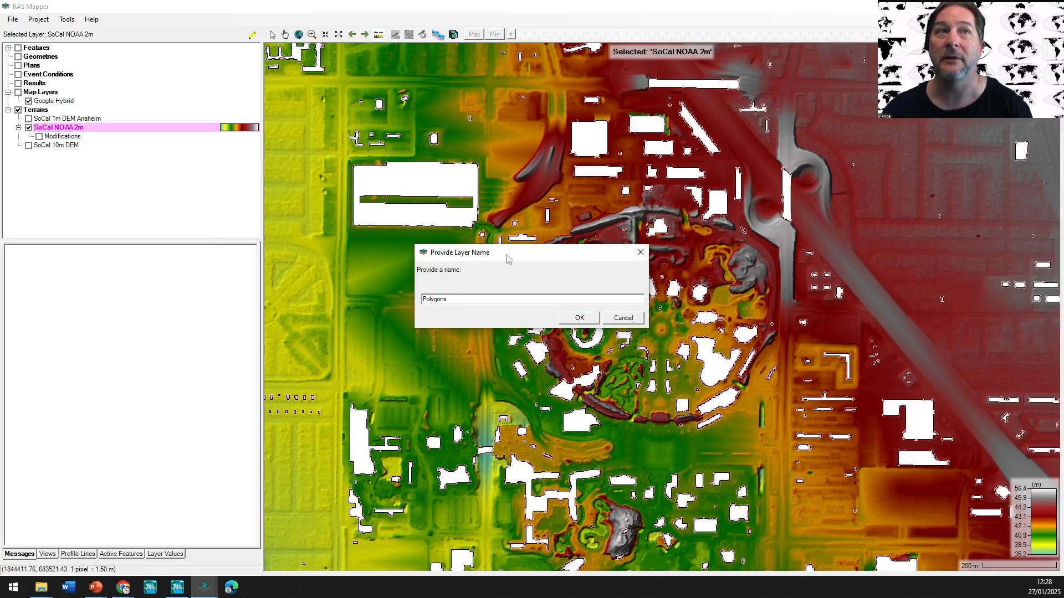
drag(500, 257, 714, 100)
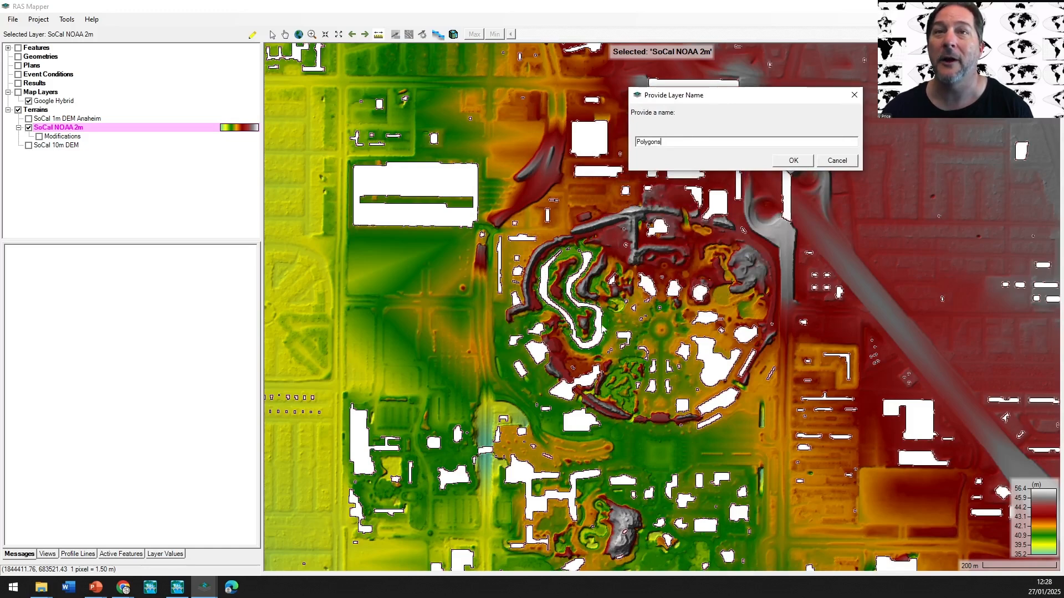
drag(663, 143, 636, 142)
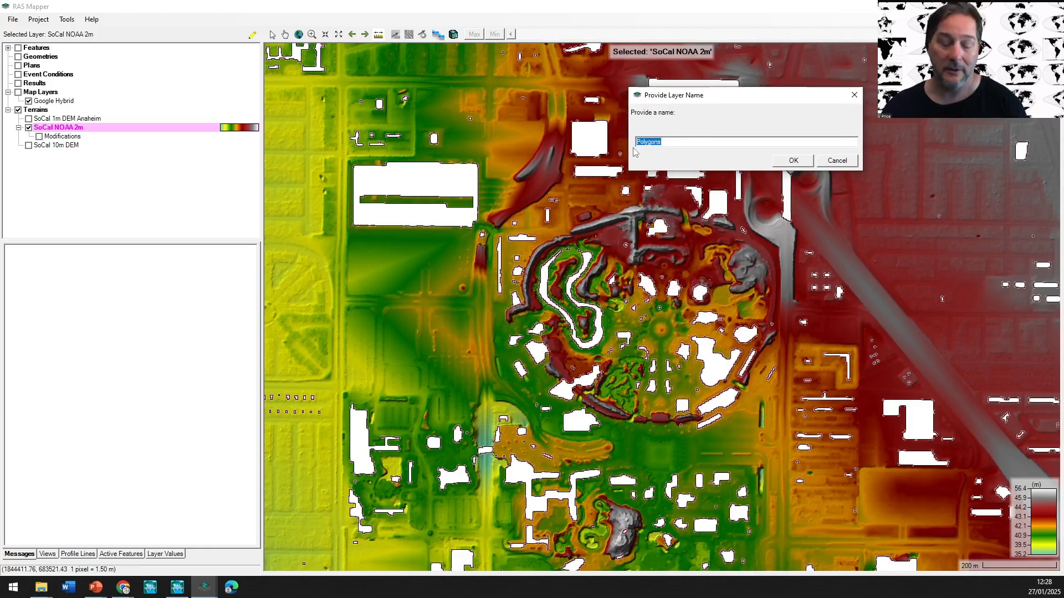
text(Wa)
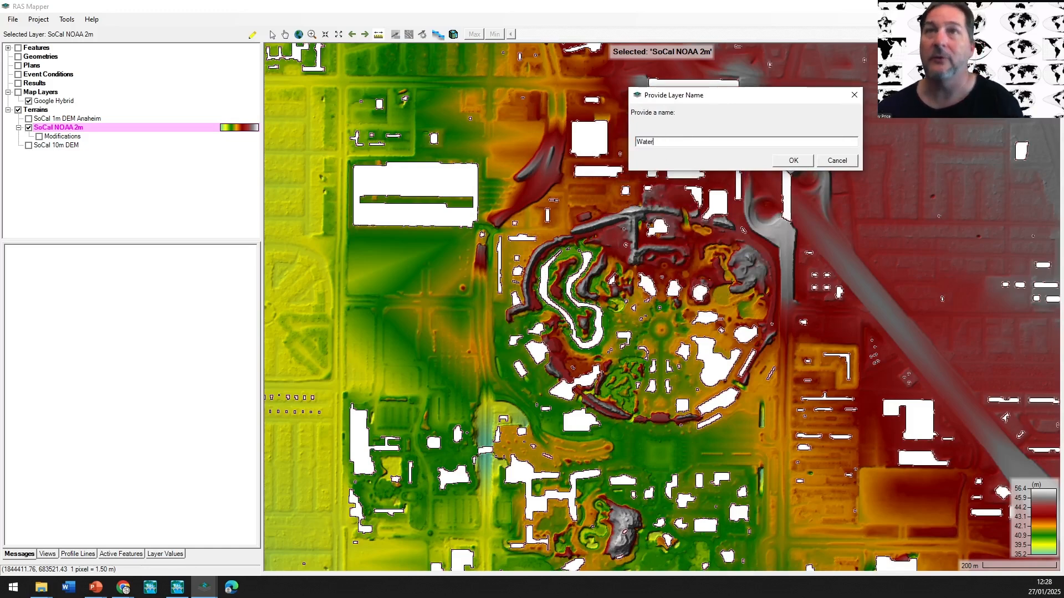
text(ter)
key(Return)
- Draw a polygon in the Water layer around the outer banks of the looping Disneyland river, enclosing its island
scroll(562, 307, up, 4)
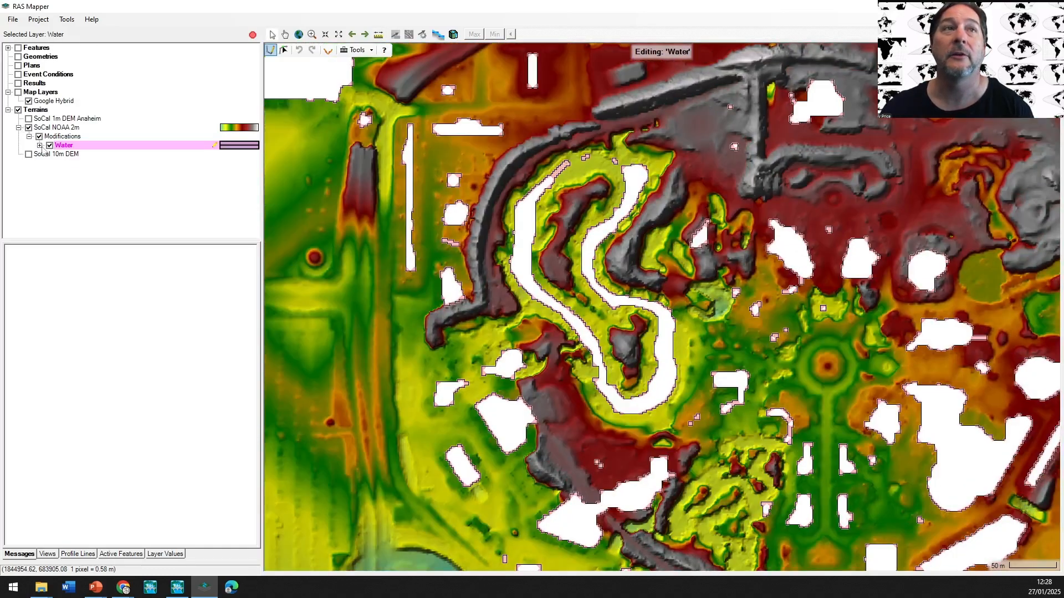
click(40, 146)
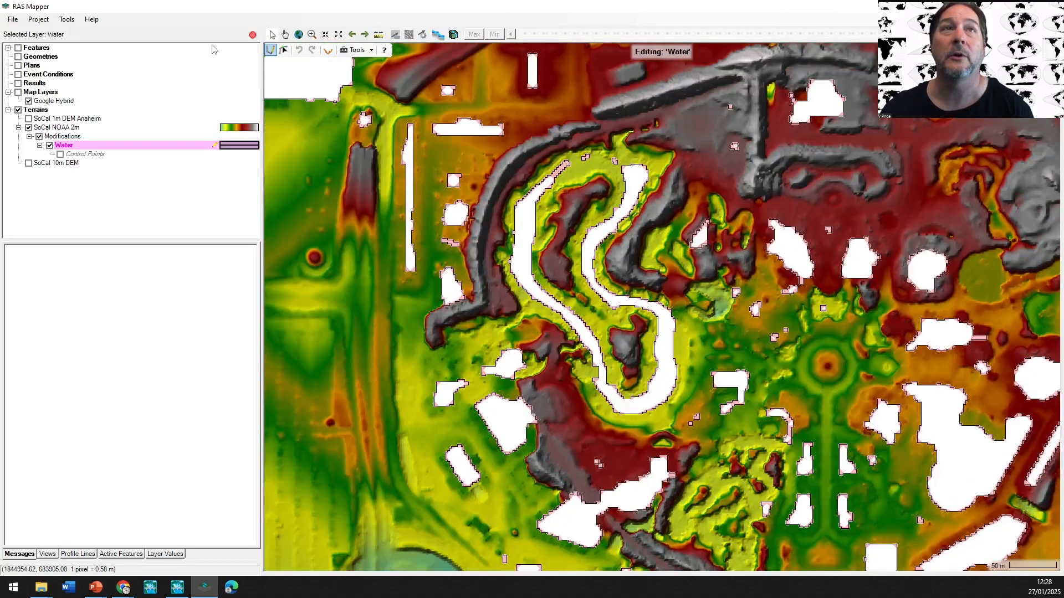
click(271, 51)
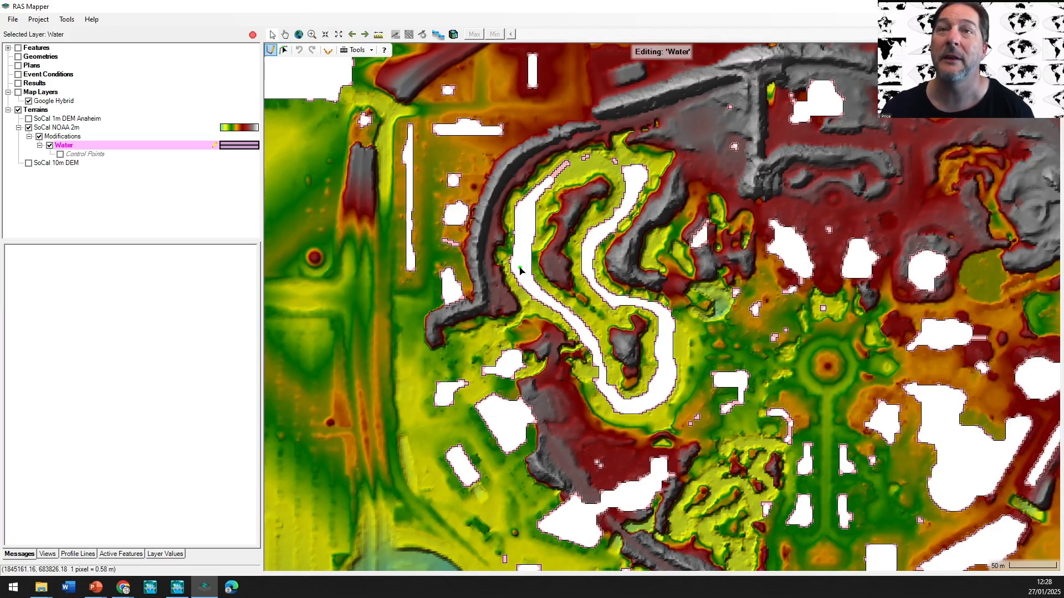
click(530, 309)
click(500, 248)
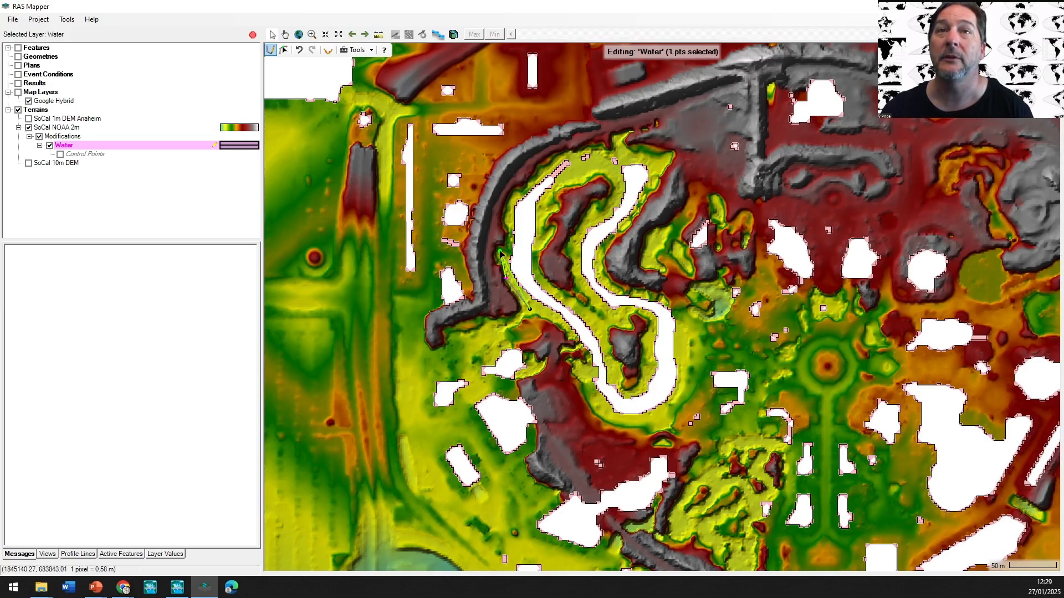
click(508, 201)
click(531, 169)
click(568, 151)
click(612, 149)
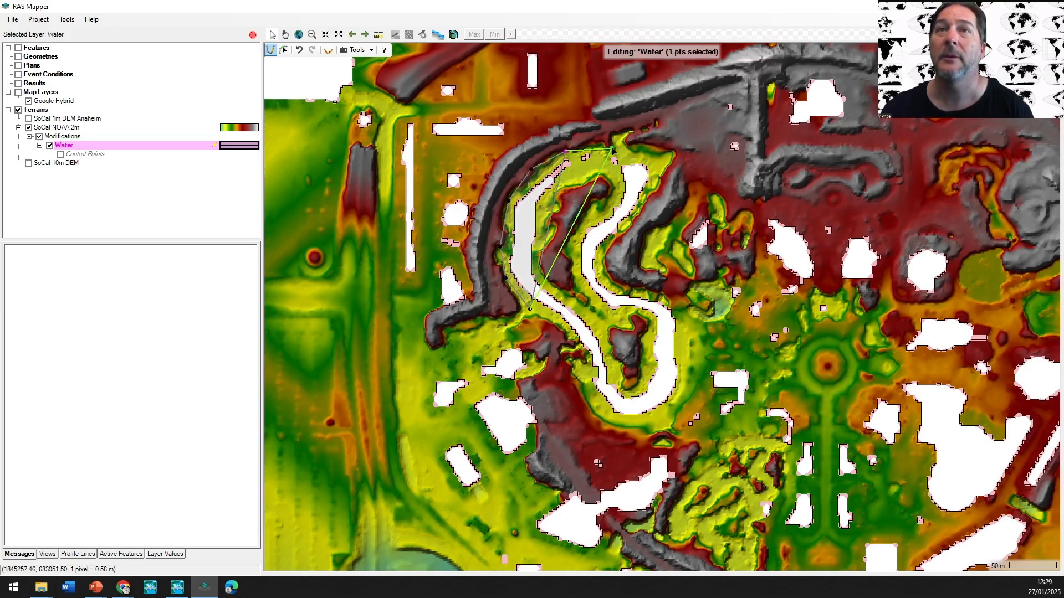
click(654, 159)
click(661, 179)
click(641, 213)
click(616, 248)
click(618, 271)
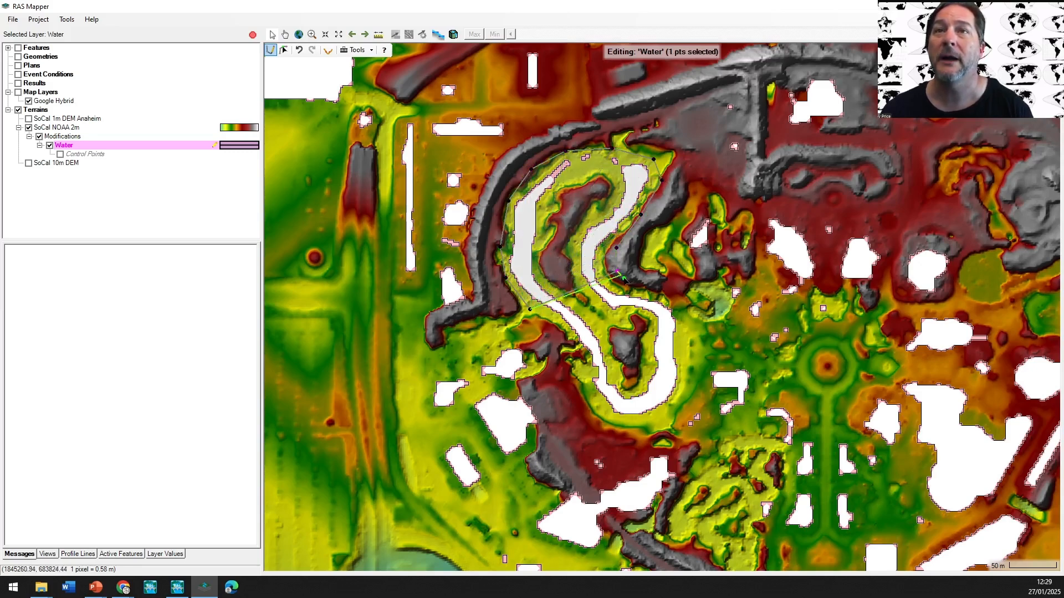
click(670, 298)
click(685, 324)
click(683, 383)
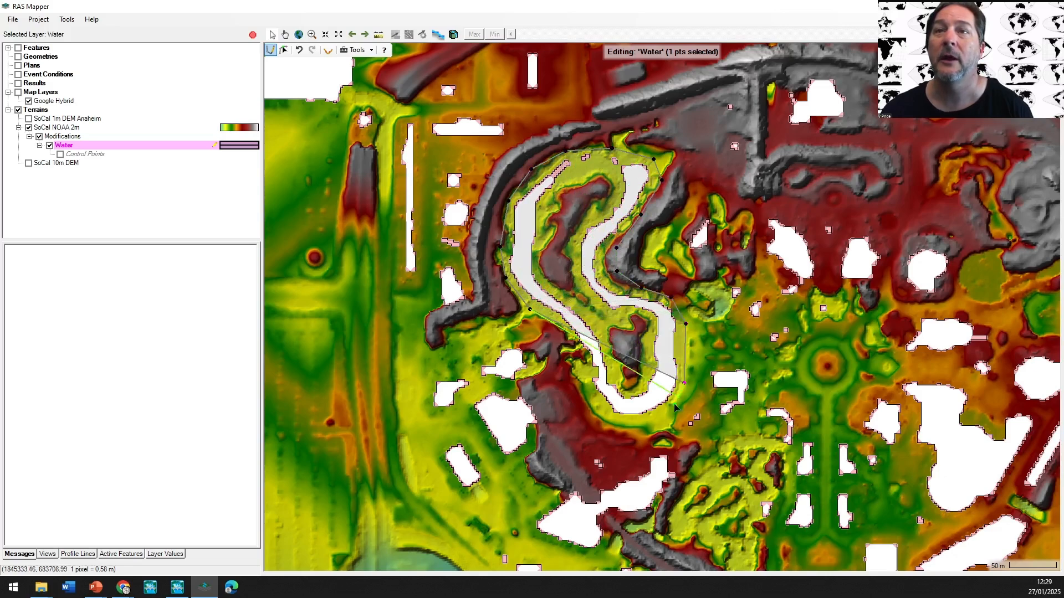
click(663, 416)
click(613, 422)
click(577, 412)
double_click(558, 340)
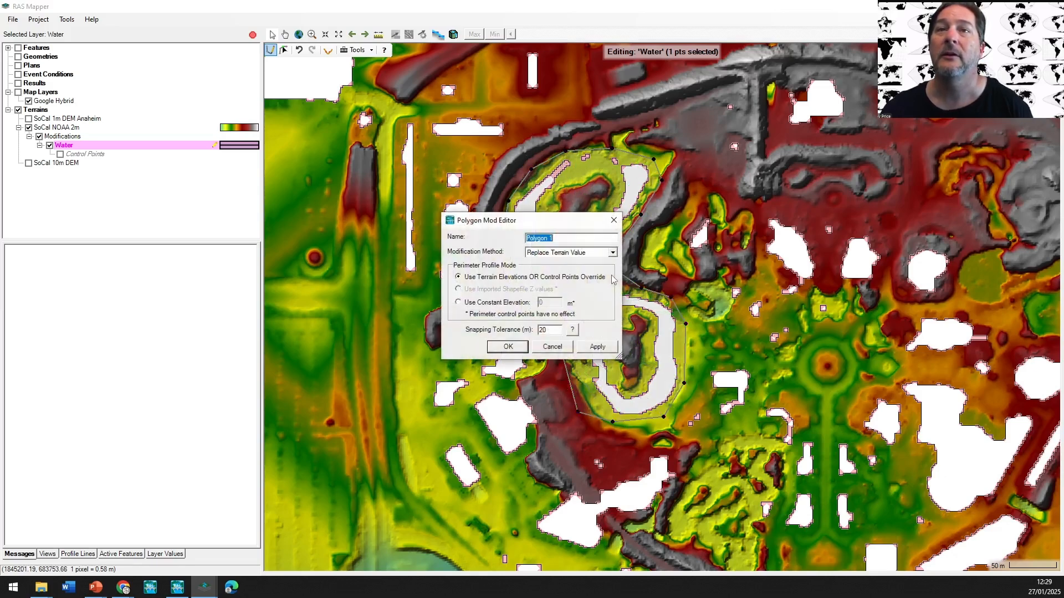
- Set the river polygon's modification method to Higher (Terrain/User) Value with a constant elevation of 0 m
drag(510, 215, 249, 107)
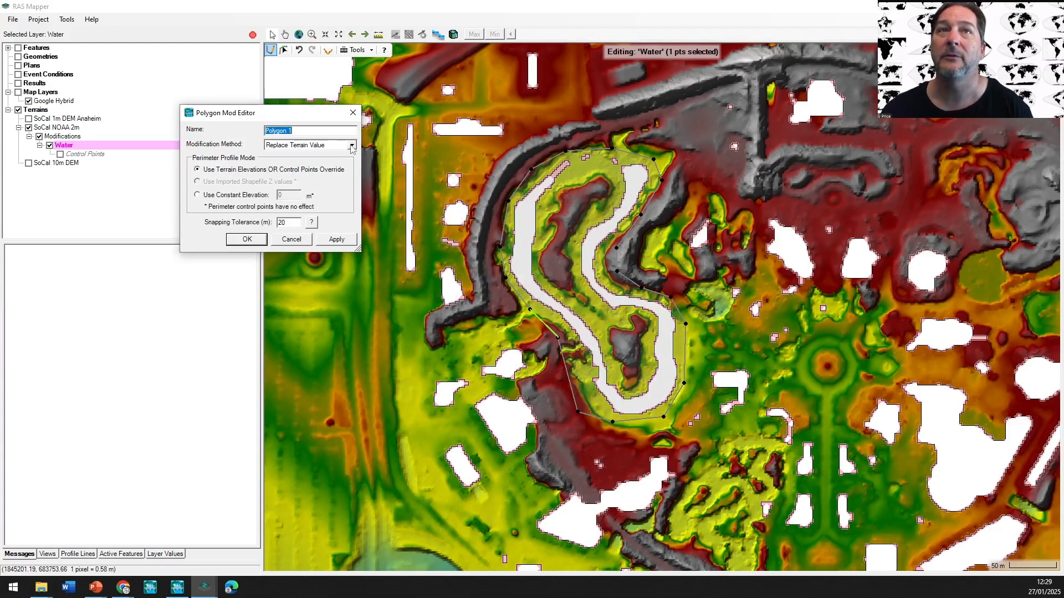
click(352, 145)
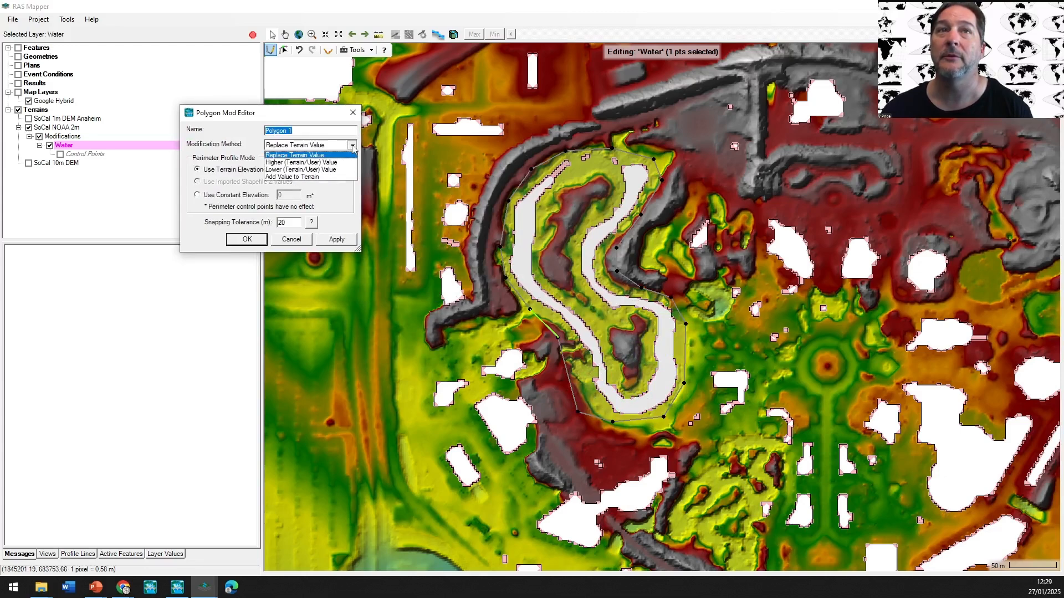
click(318, 118)
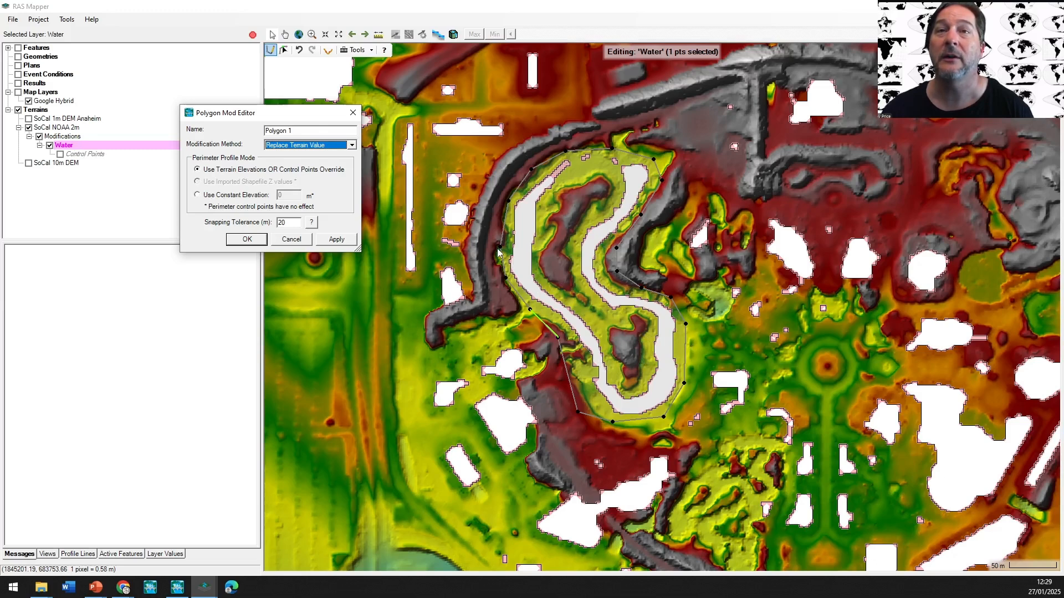
click(211, 196)
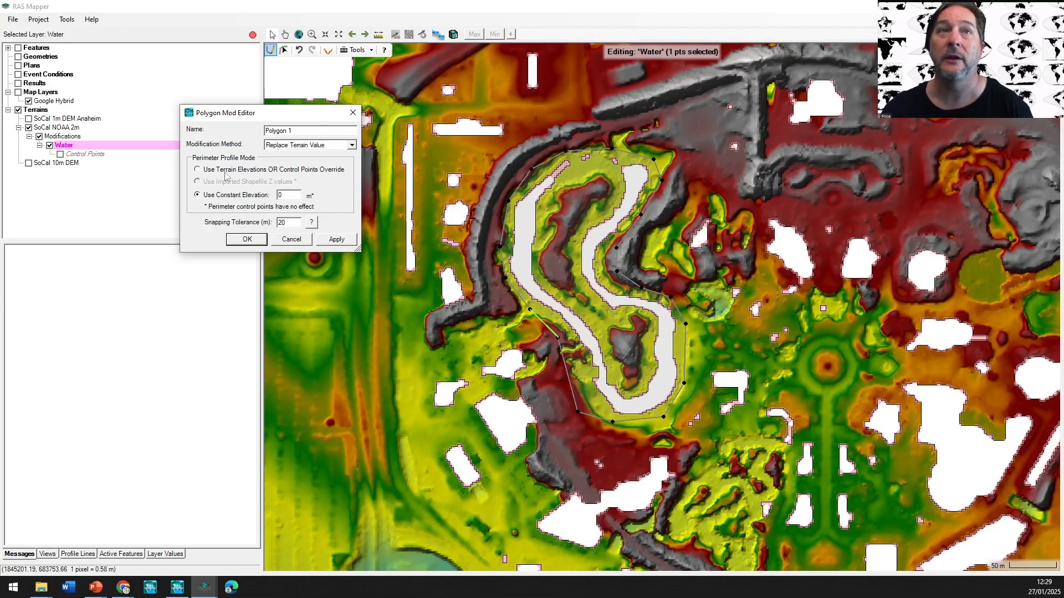
click(352, 145)
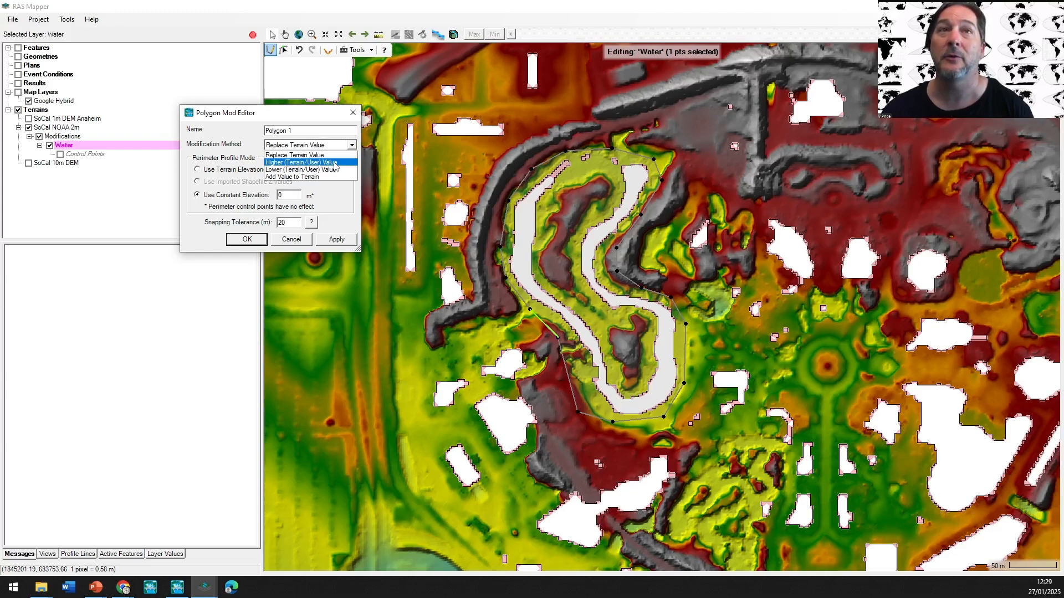
click(335, 163)
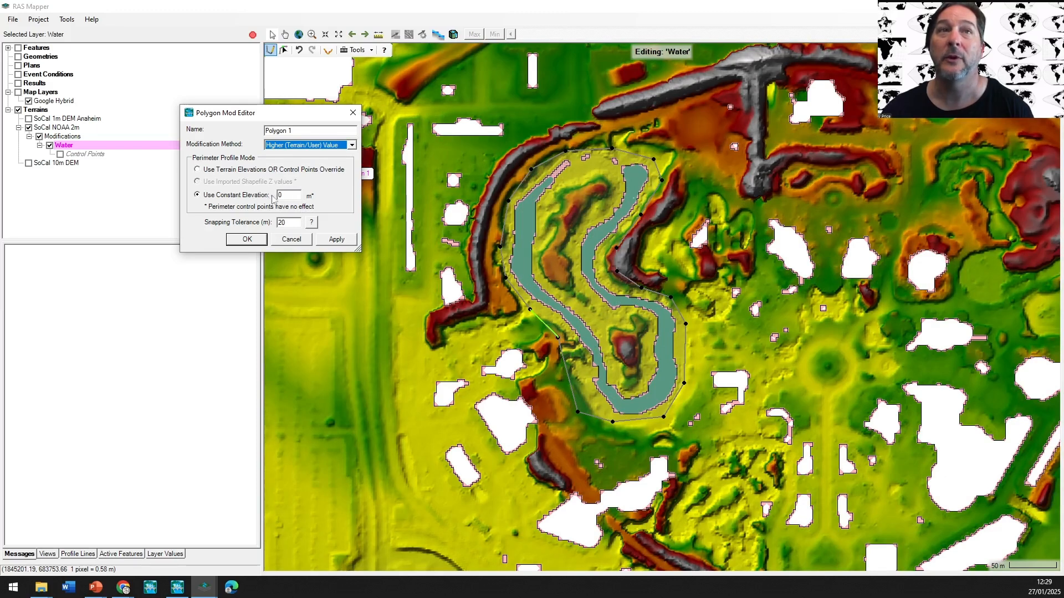
click(246, 239)
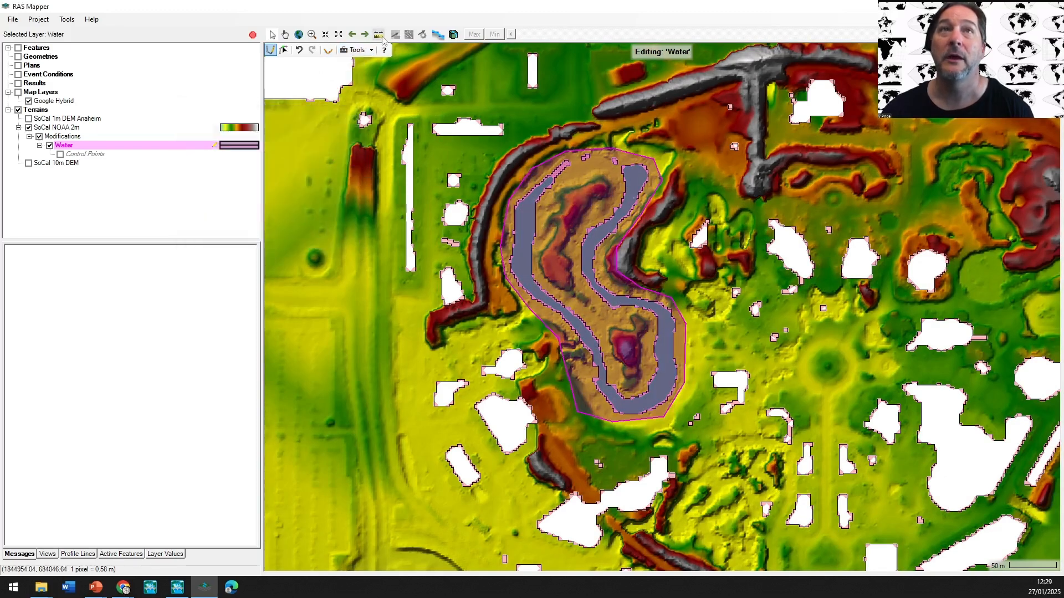
- Plot a terrain profile about 223 m long across the modified river polygon to check its elevations, then close the plot
ctrl+click(485, 341)
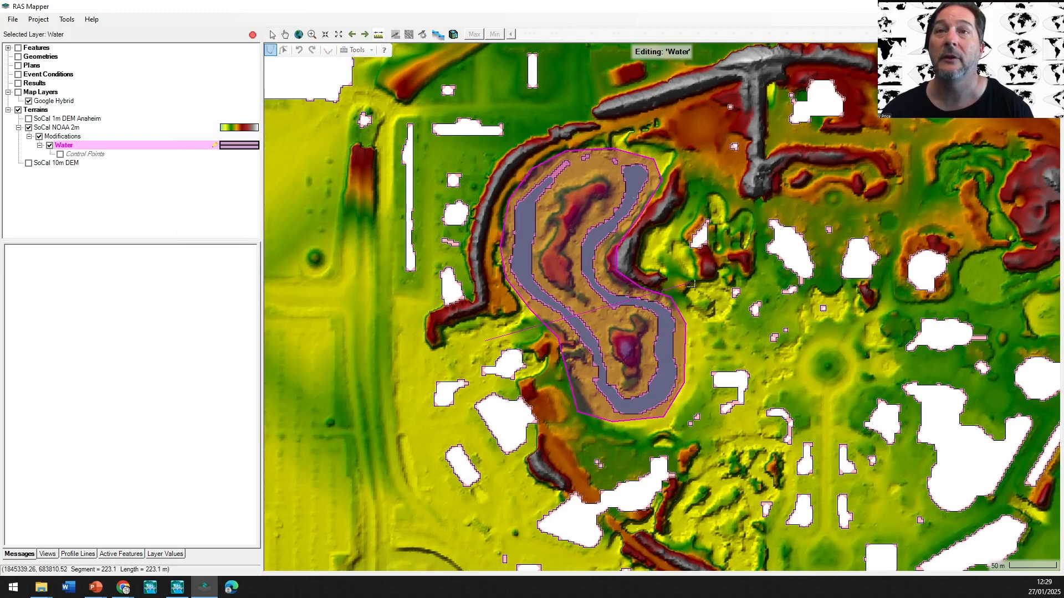
right_click(688, 284)
click(742, 329)
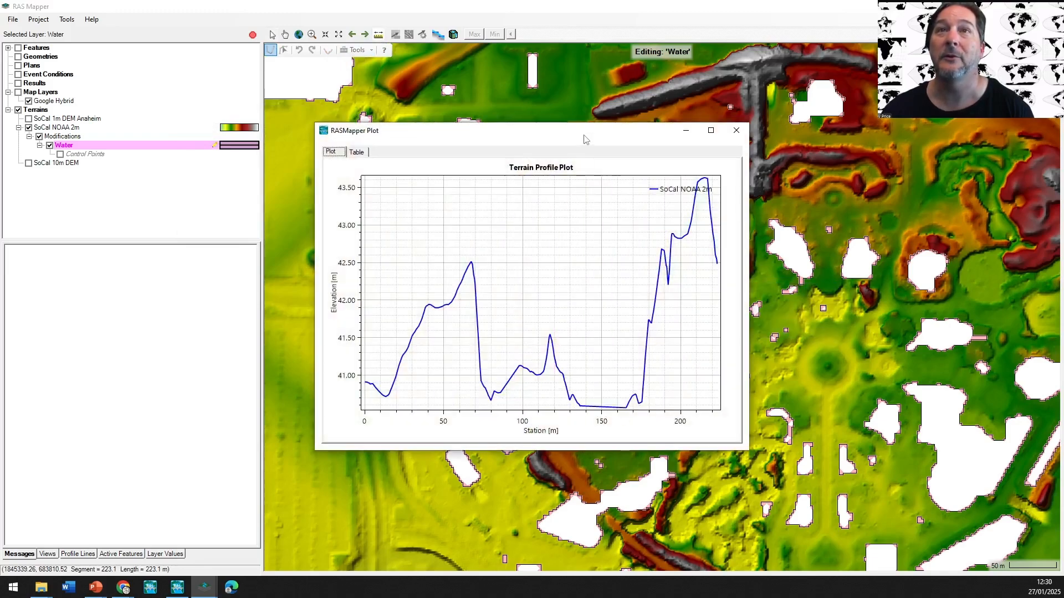
drag(584, 139, 316, 162)
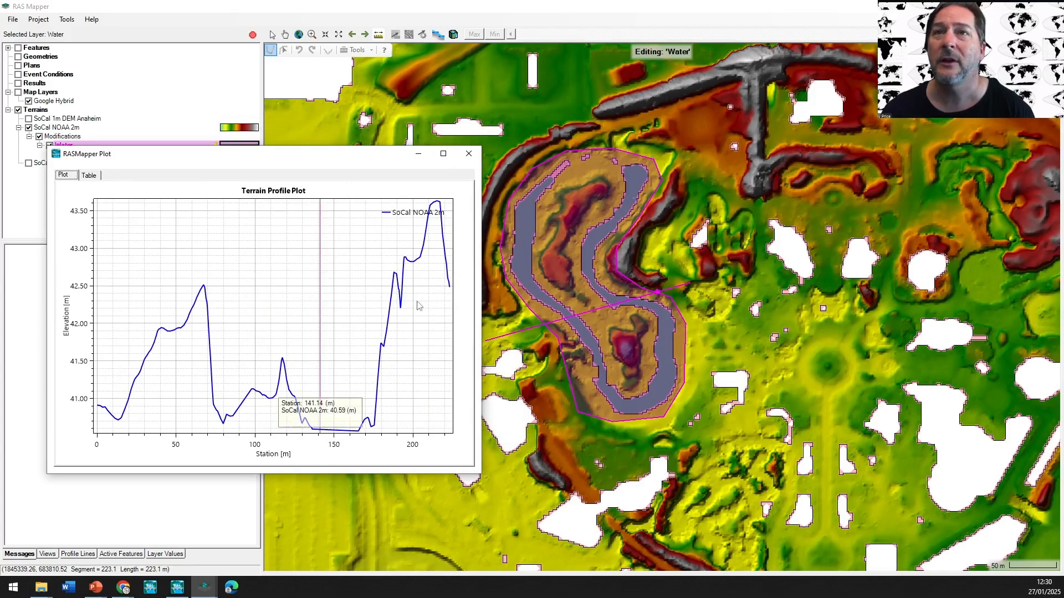
click(468, 153)
drag(654, 286, 611, 241)
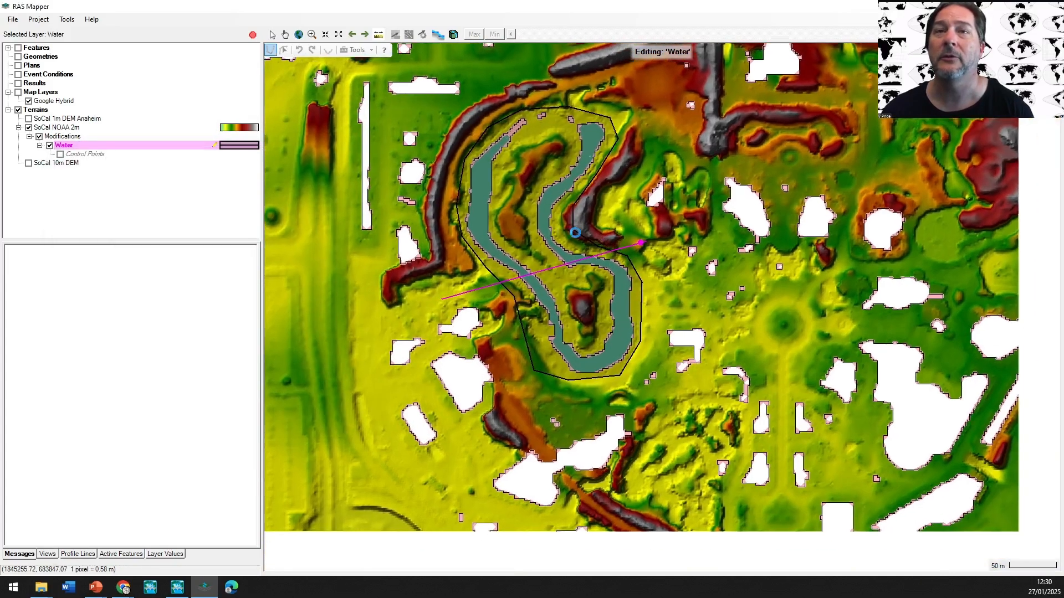
- Plot a fast terrain profile of the SoCal NOAA 2m terrain about 317 m long, lengthwise through the river polygon, then close the plot
scroll(596, 315, up, 2)
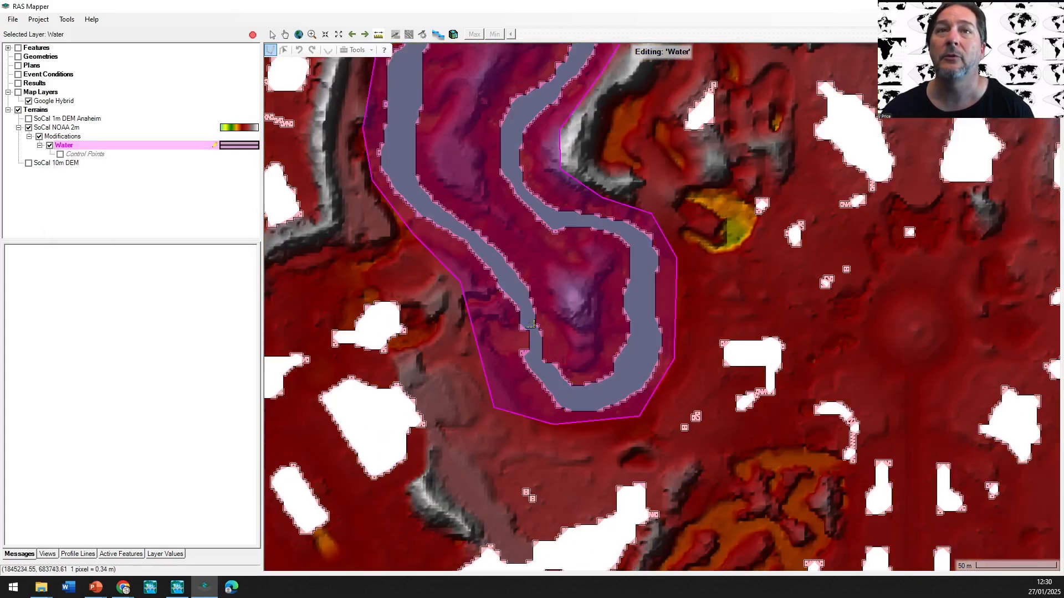
click(63, 136)
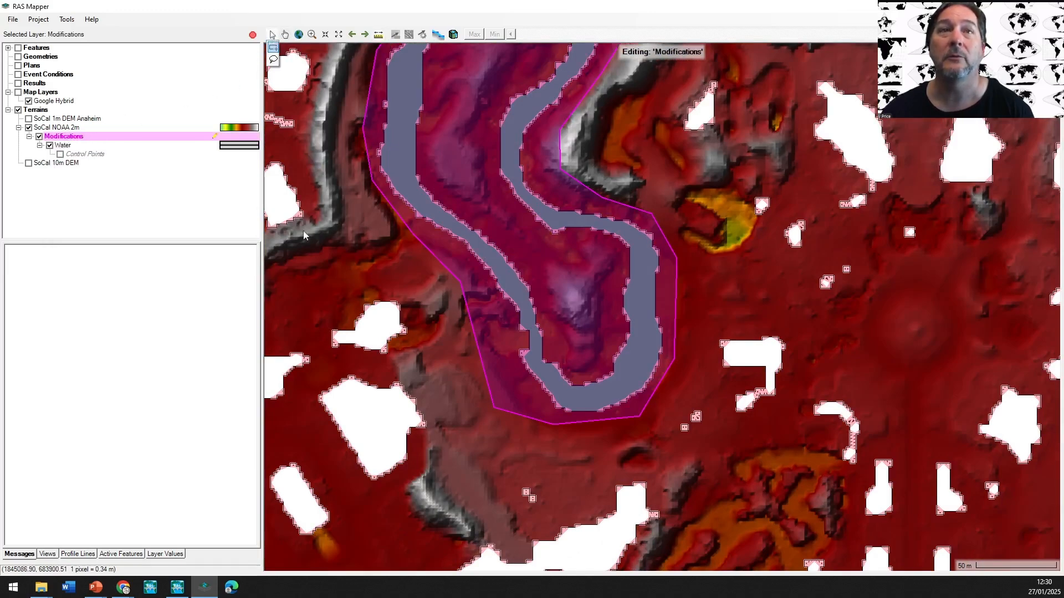
click(63, 129)
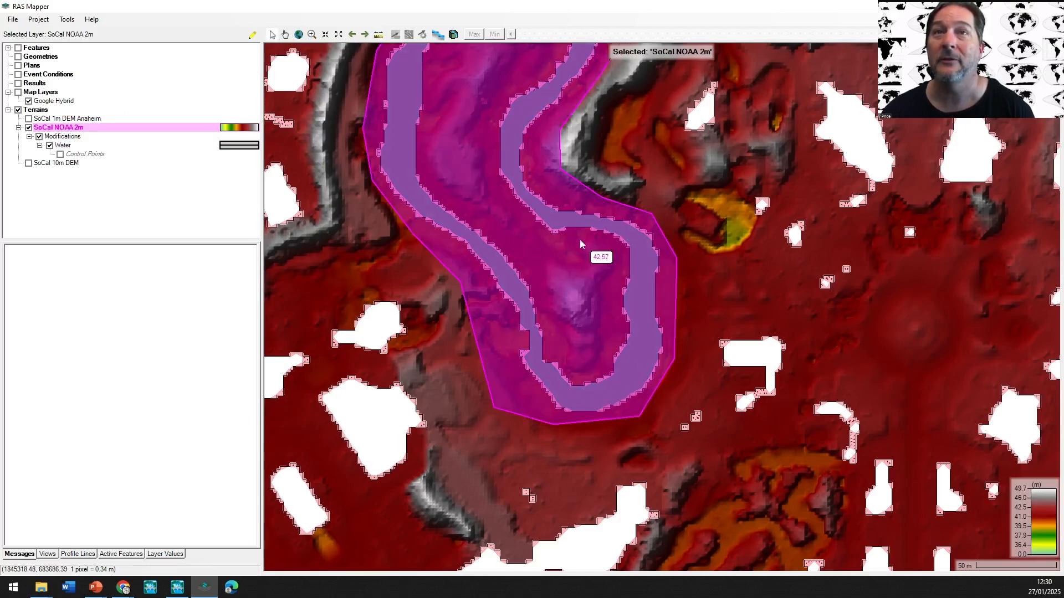
scroll(576, 255, down, 1)
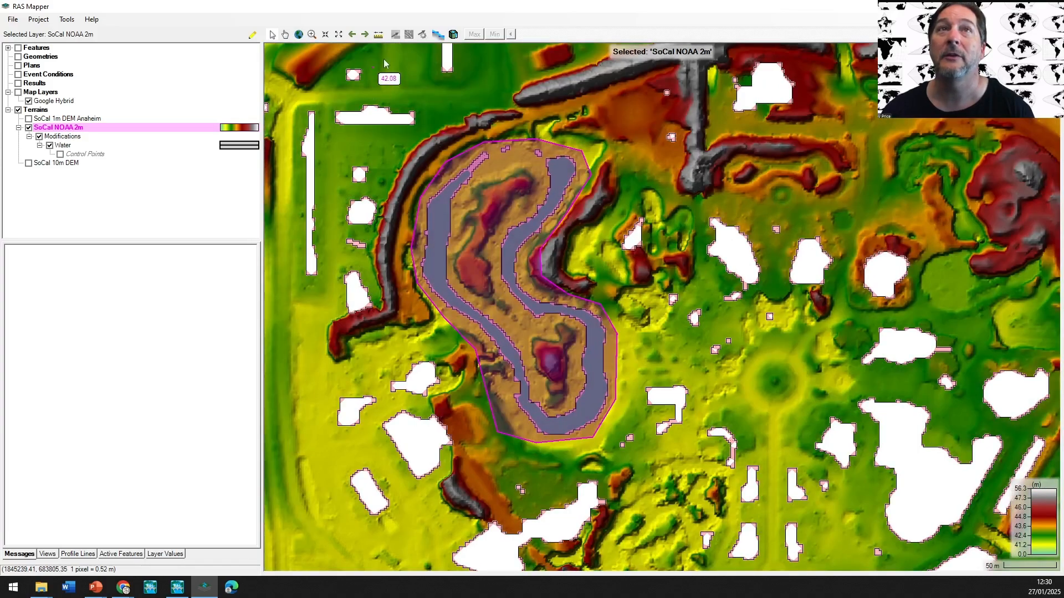
click(378, 34)
click(556, 463)
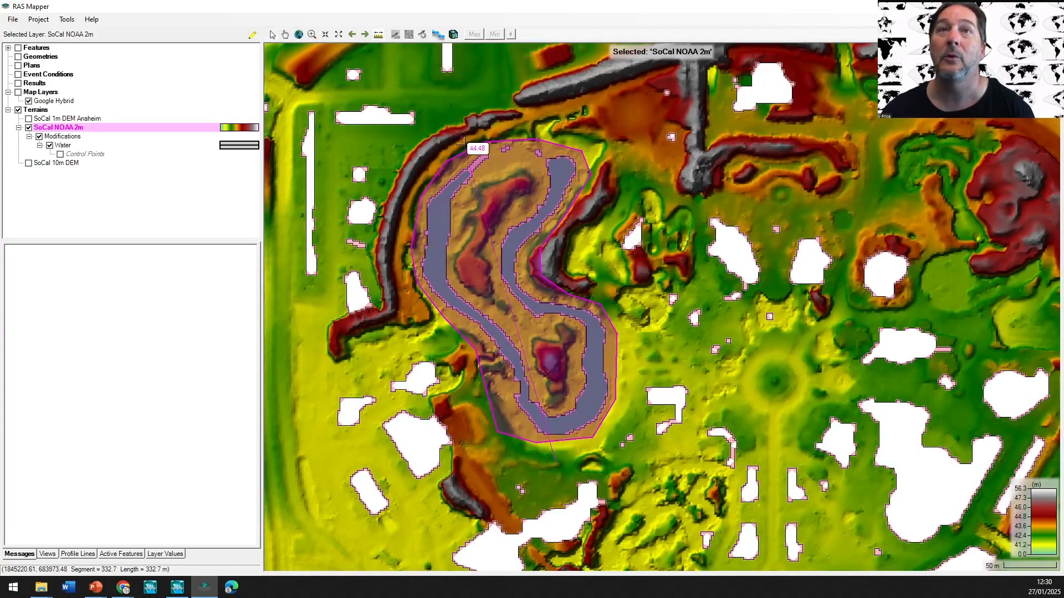
right_click(432, 154)
click(482, 200)
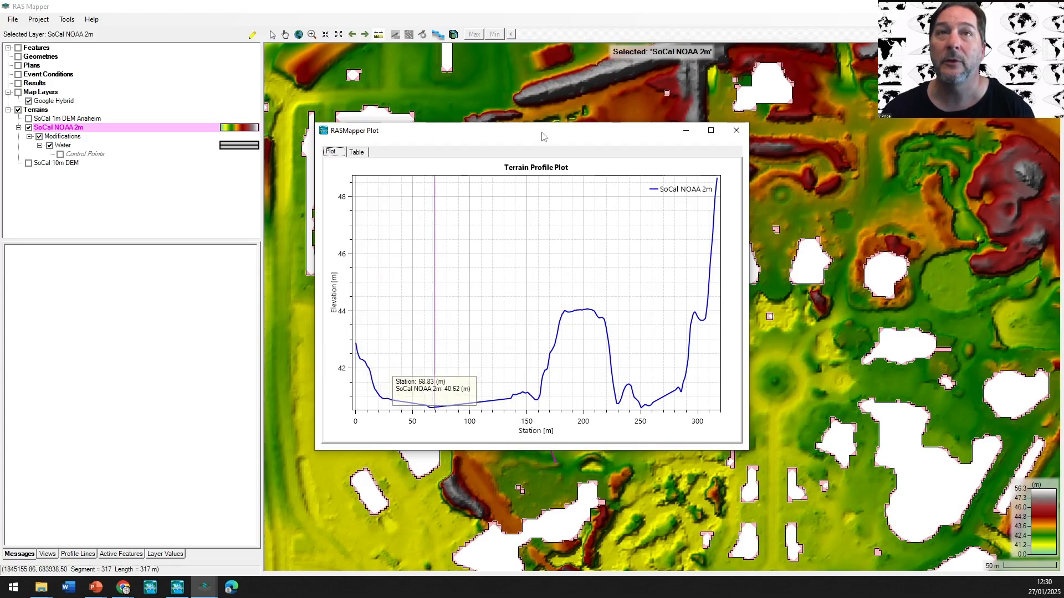
drag(545, 137, 836, 127)
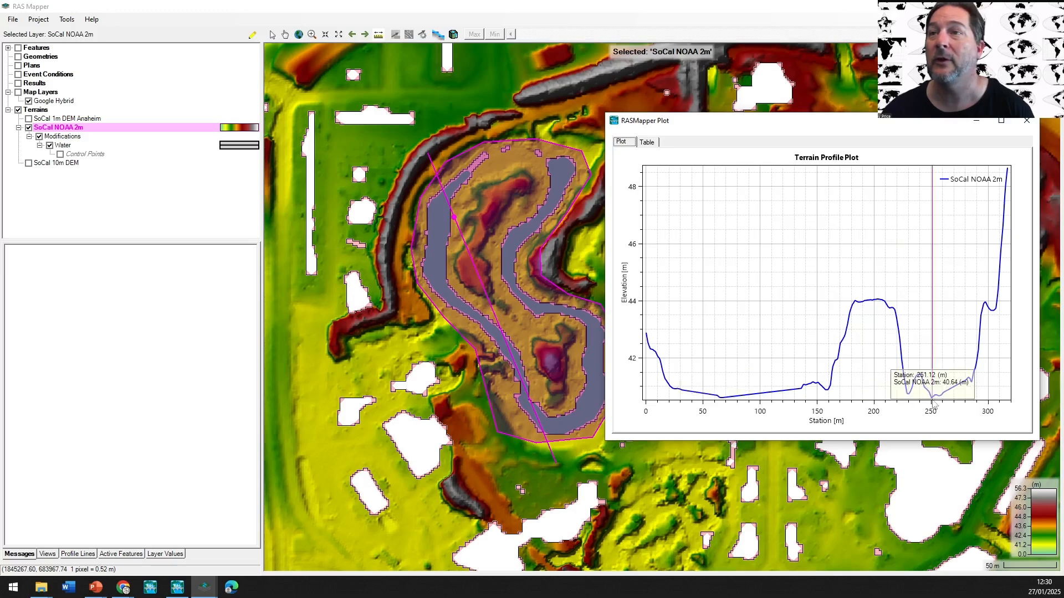
click(1026, 120)
- Give the river polygon in the Water layer a higher constant elevation, then stop editing and save the changes
click(69, 146)
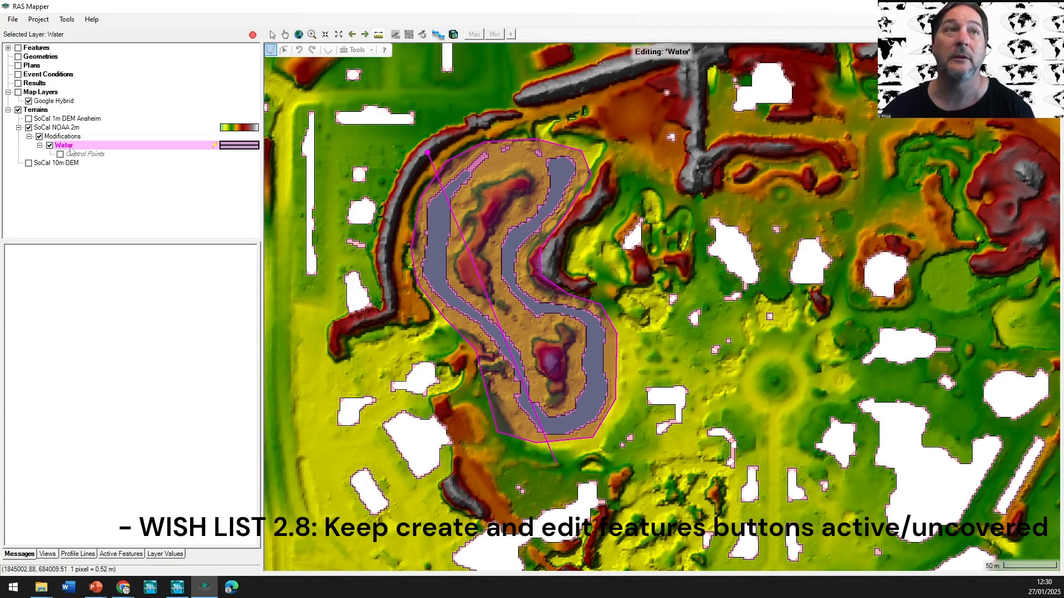
click(272, 36)
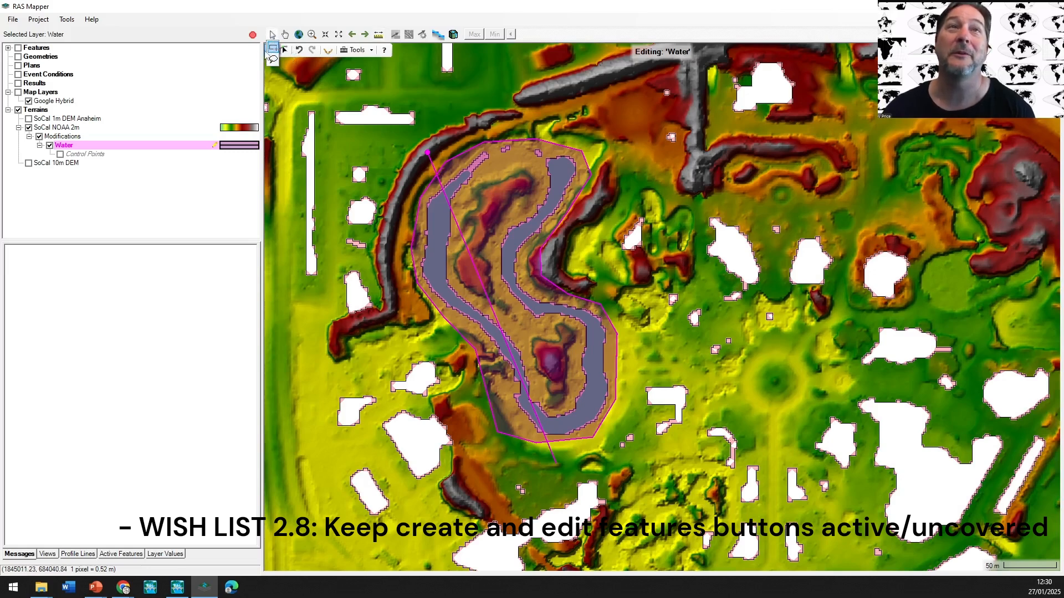
click(273, 47)
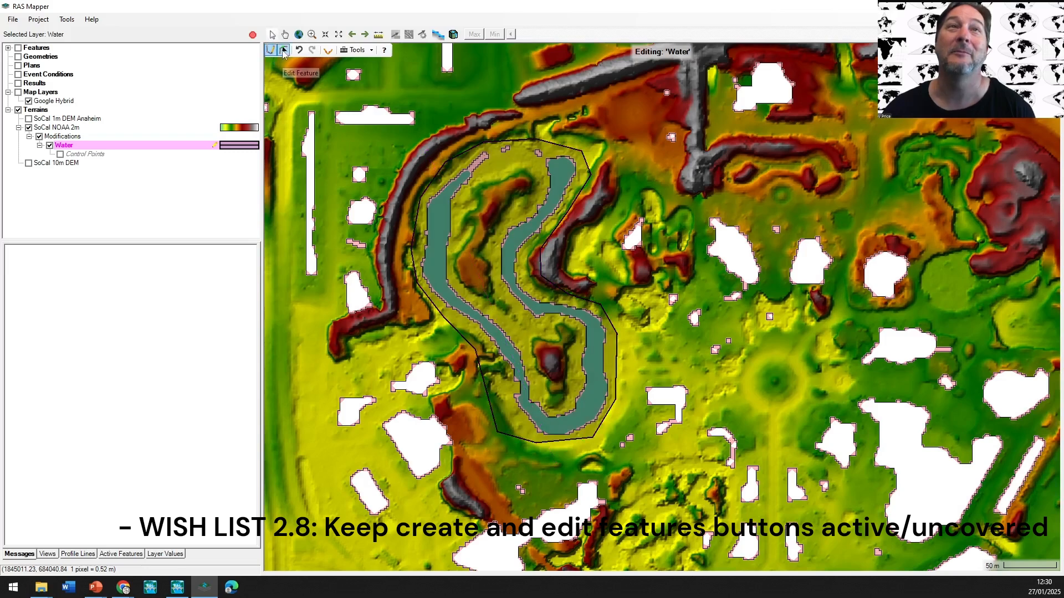
click(283, 51)
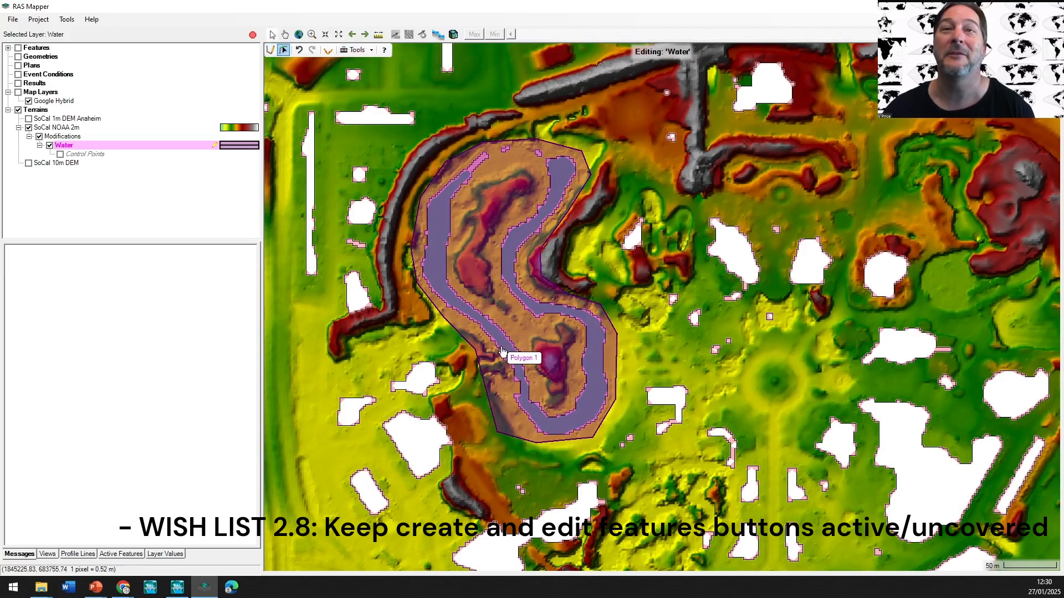
right_click(471, 316)
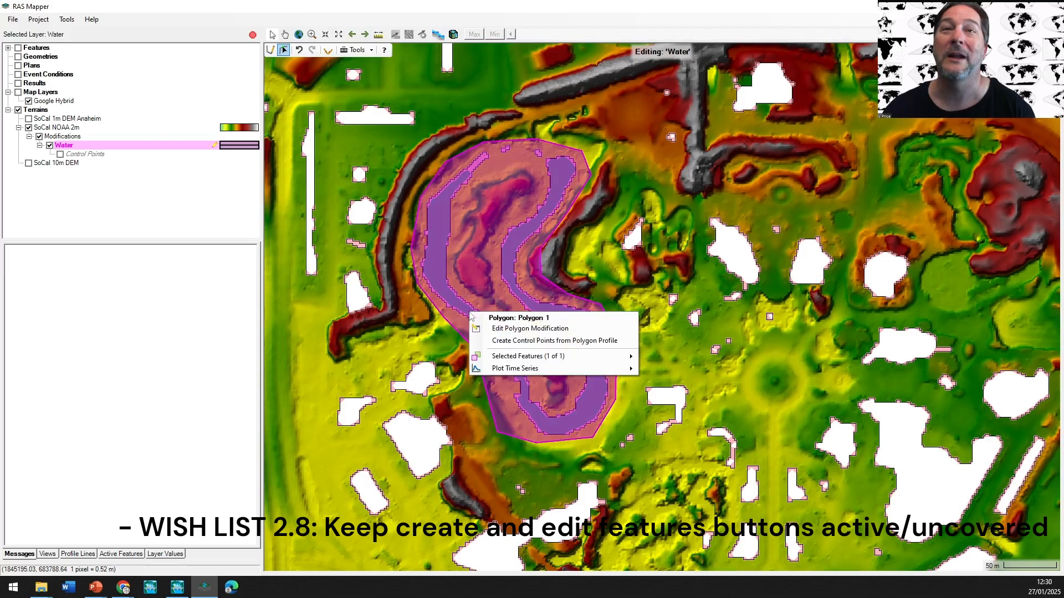
click(508, 330)
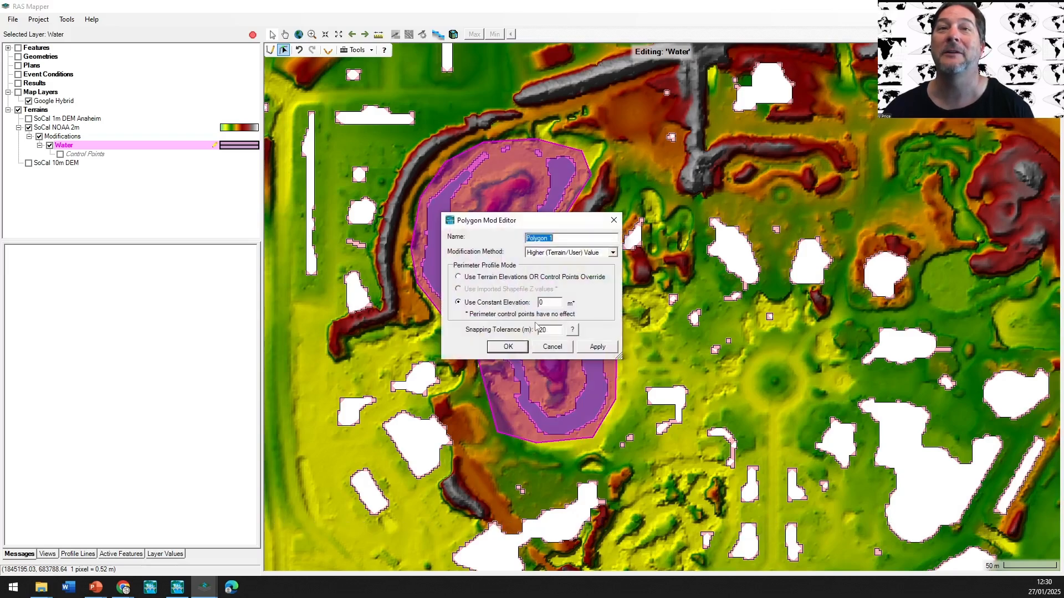
double_click(541, 303)
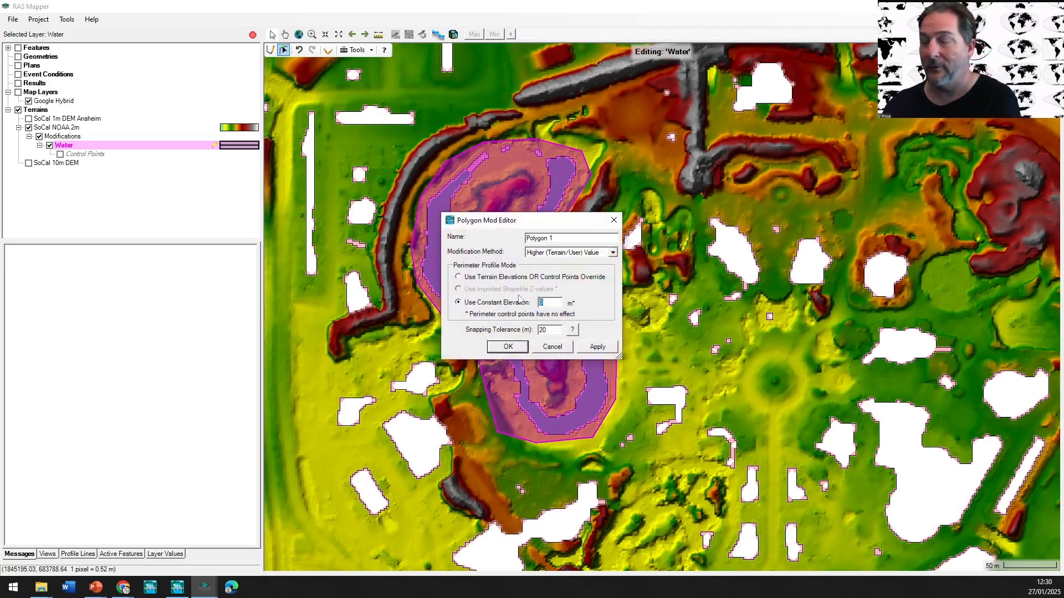
click(507, 347)
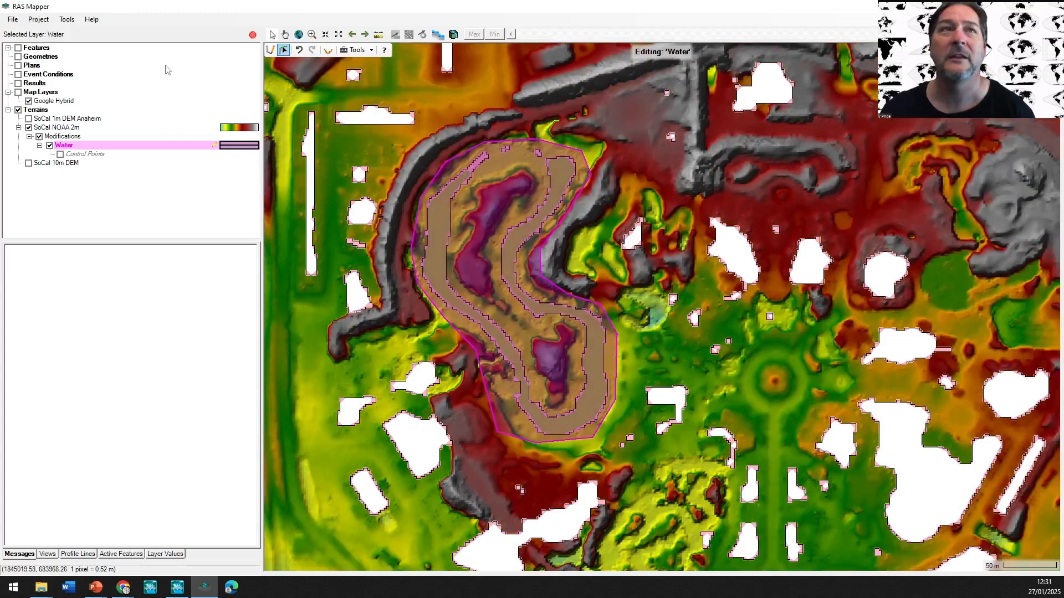
click(253, 34)
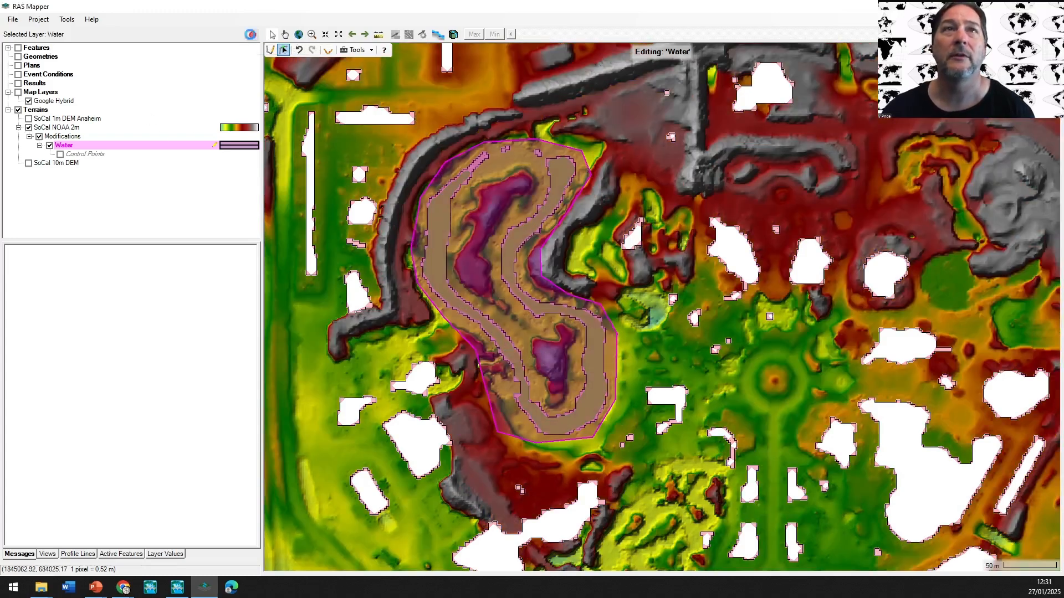
click(506, 333)
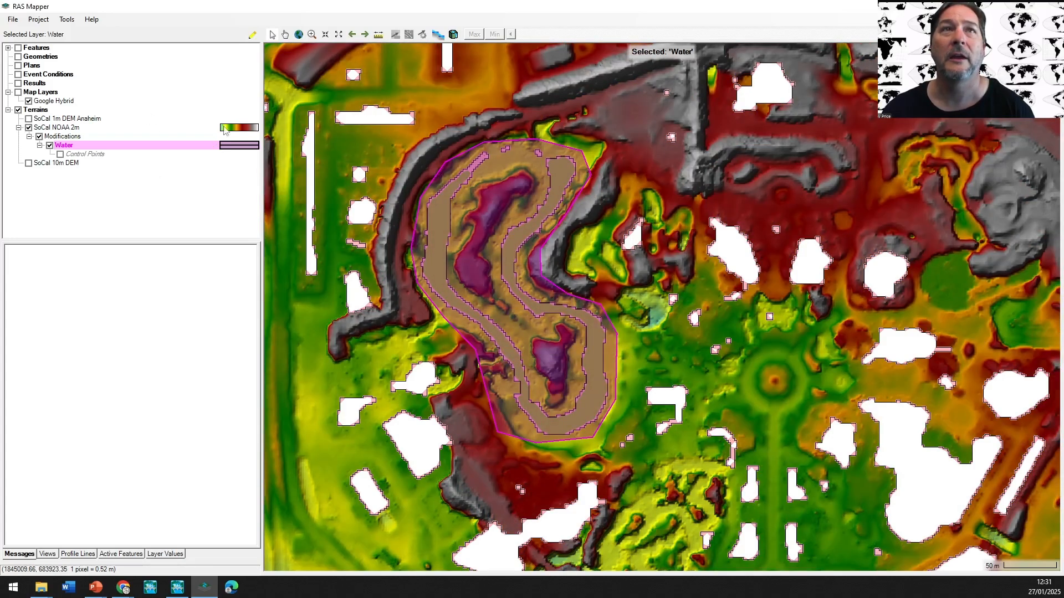
- Plot a fast terrain profile about 157 m long across the southern end of the modified river, then close the plot
click(379, 34)
click(471, 422)
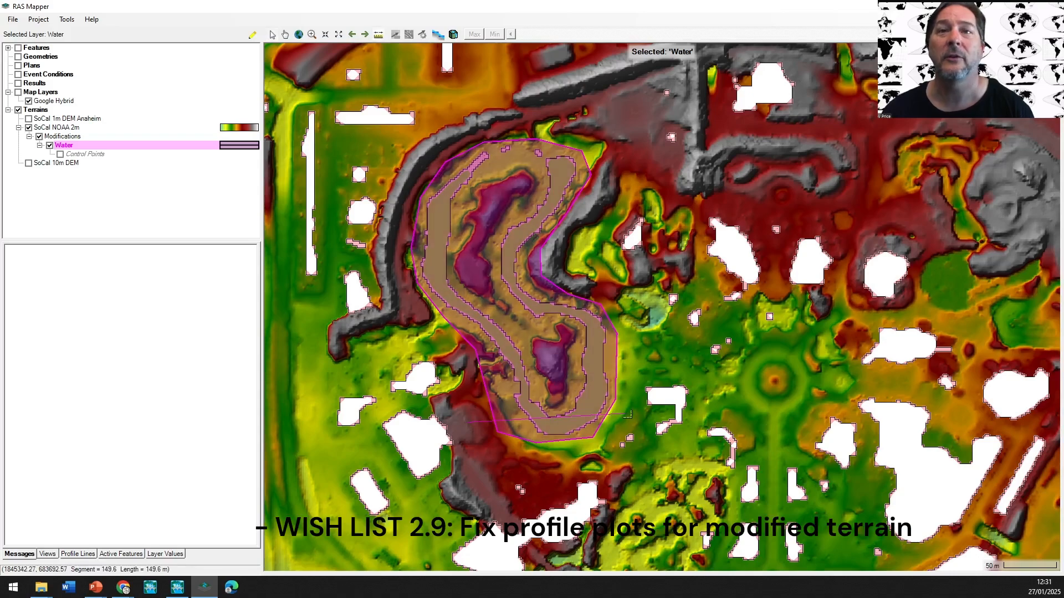
right_click(633, 417)
click(684, 464)
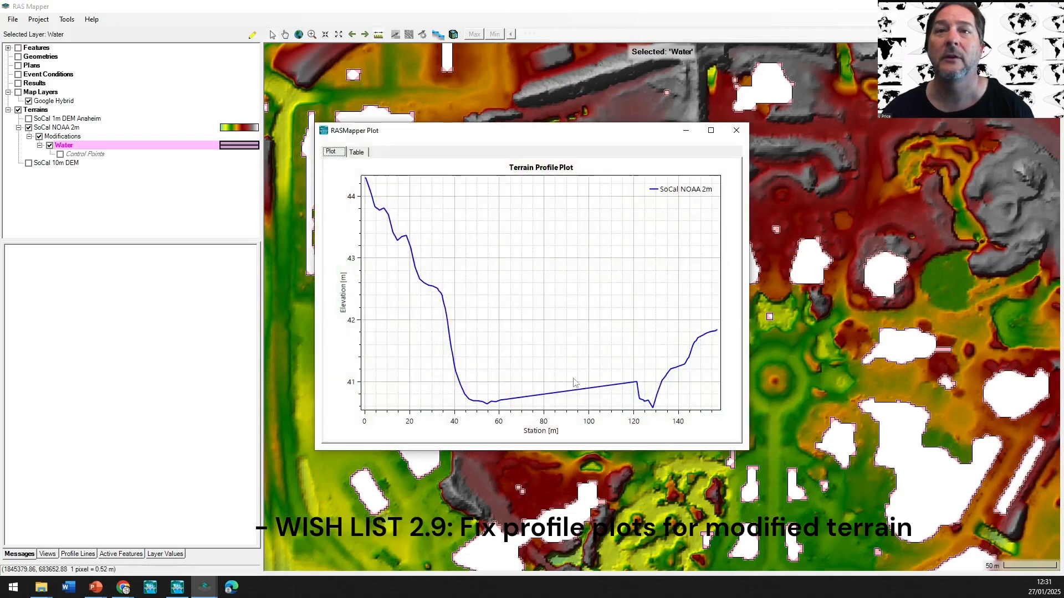
drag(581, 133, 349, 120)
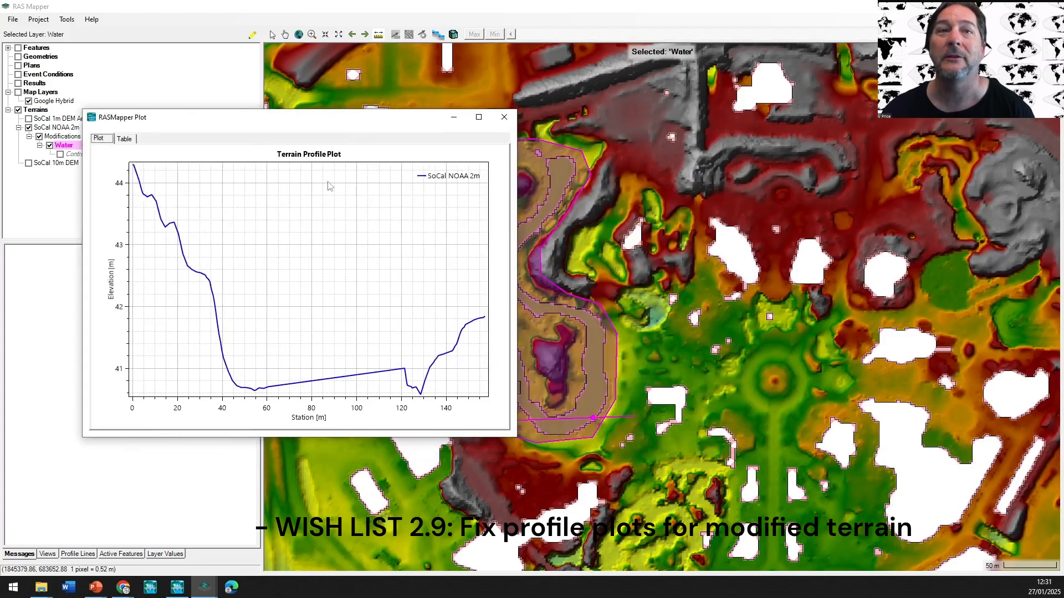
click(503, 117)
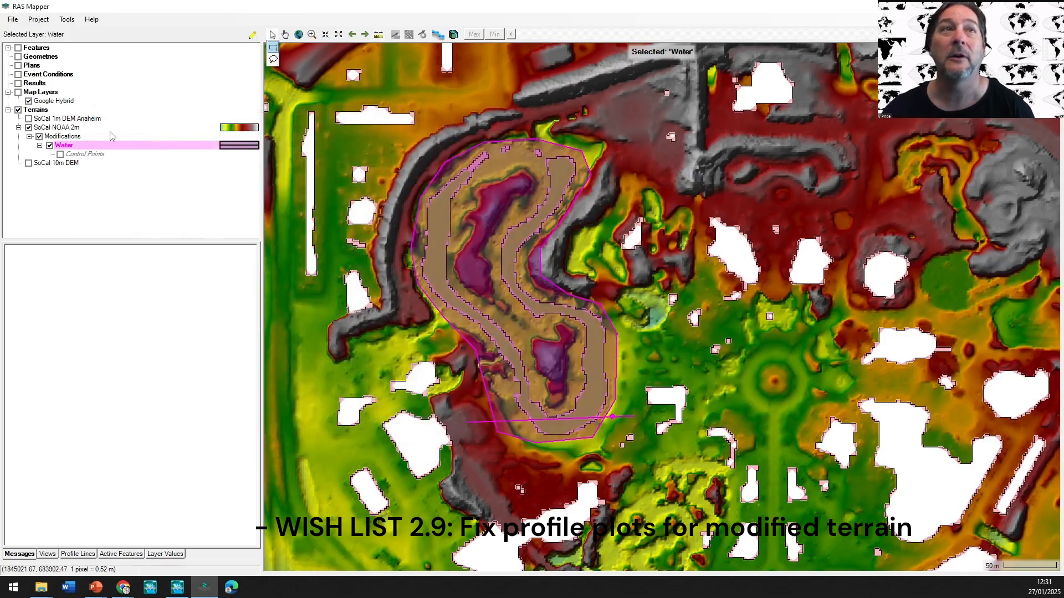
- With the Water layer selected, plot another fast terrain profile about 160 m long across the river's southern end, then close it
click(82, 154)
click(78, 136)
click(64, 146)
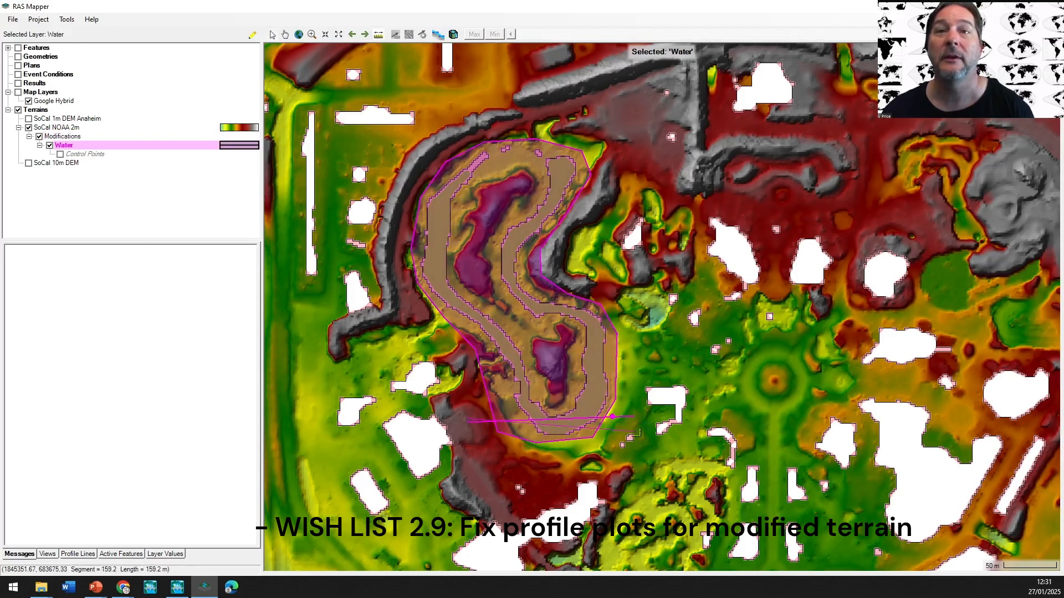
right_click(637, 423)
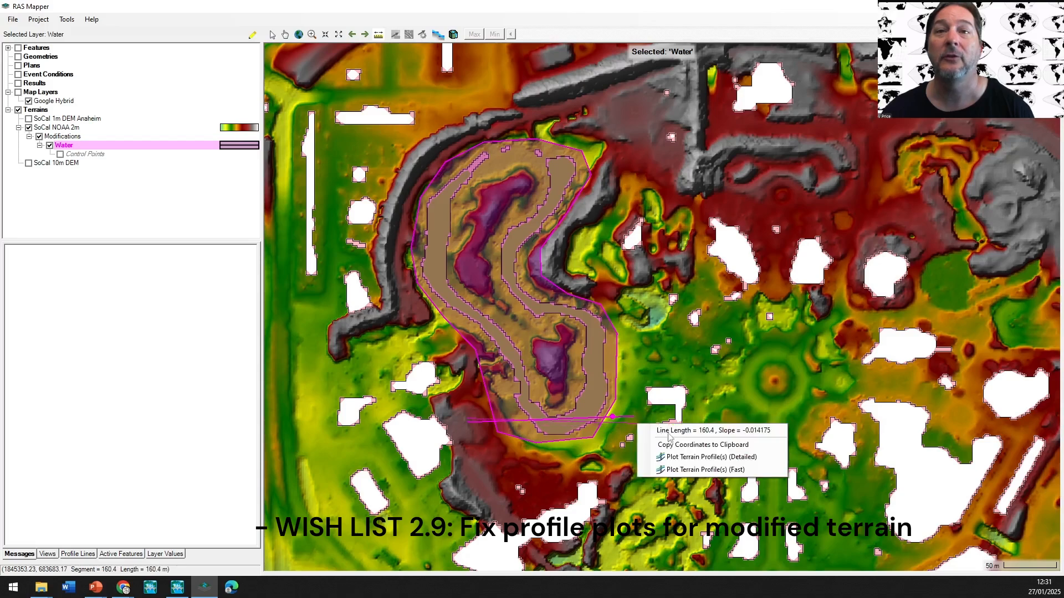
click(698, 471)
drag(526, 131, 846, 138)
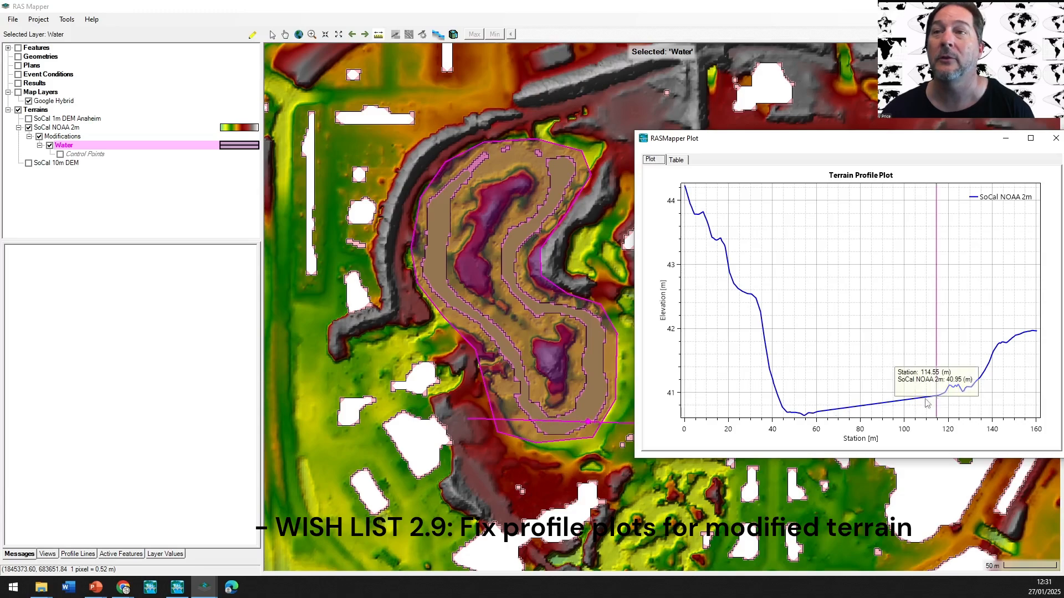
drag(870, 141, 544, 173)
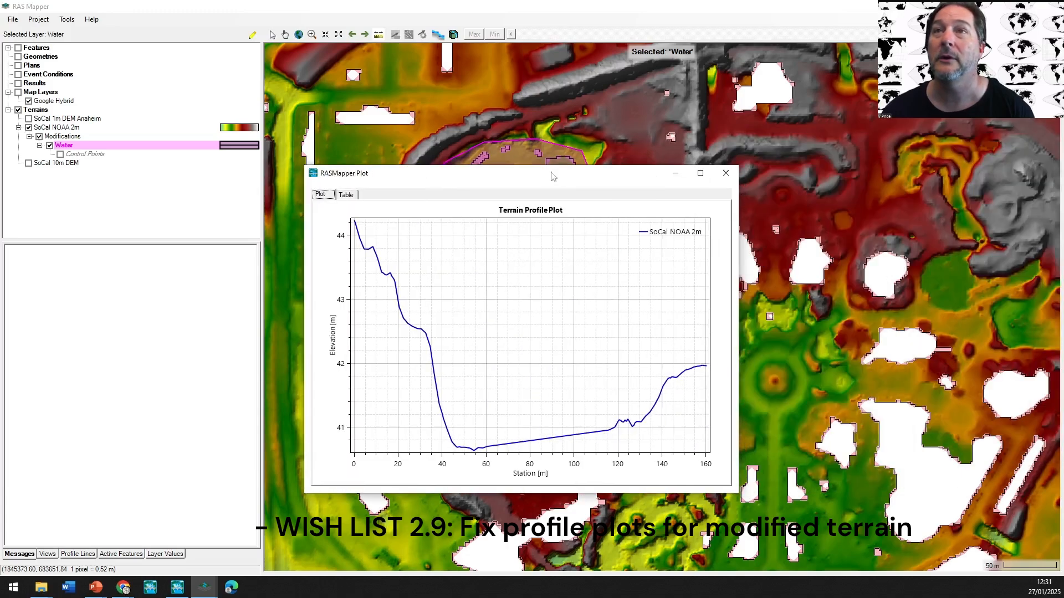
click(731, 172)
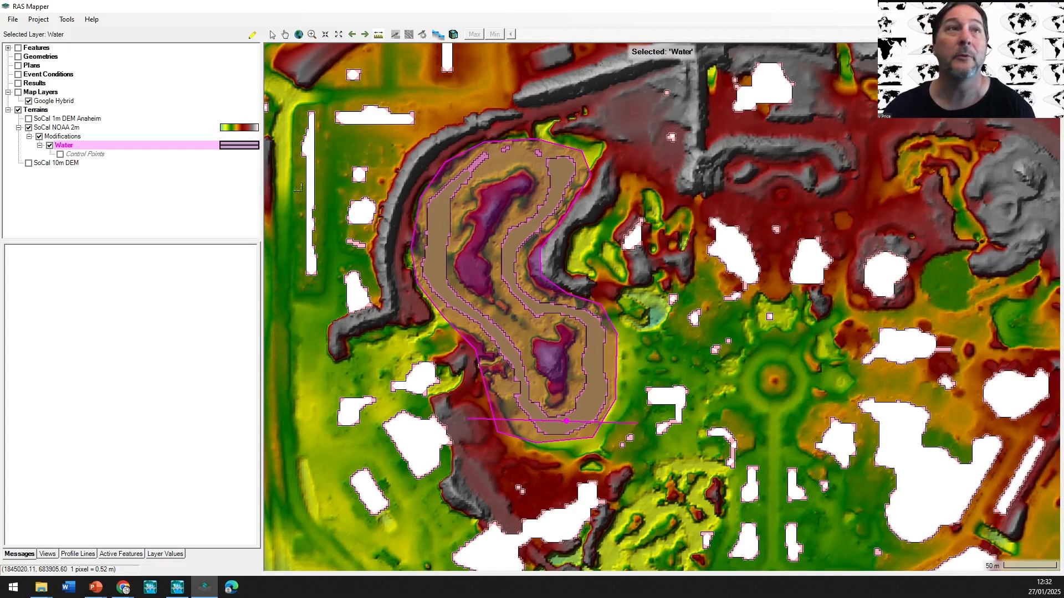
- Add an Auto Fill No Data Regions polygon modification layer named FilledNoData to the SoCal NOAA 2m terrain
click(60, 138)
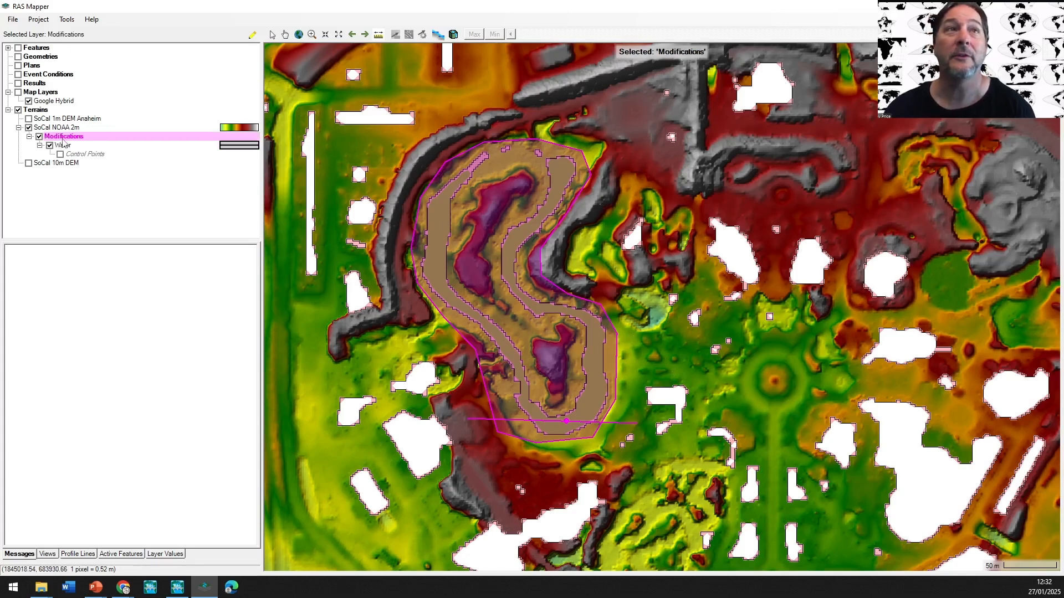
right_click(67, 139)
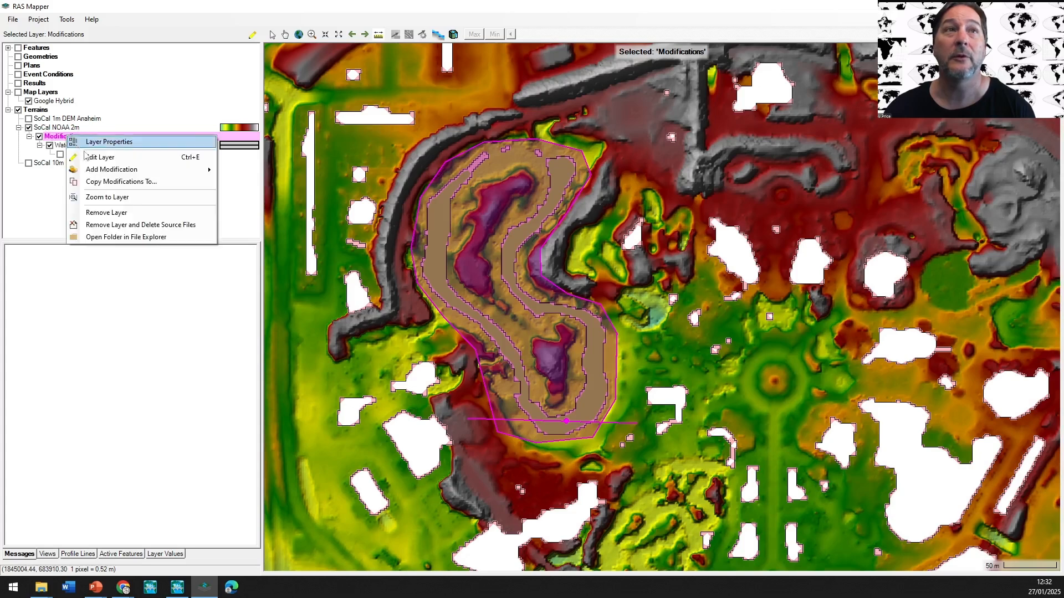
mouse_move(102, 170)
mouse_move(244, 199)
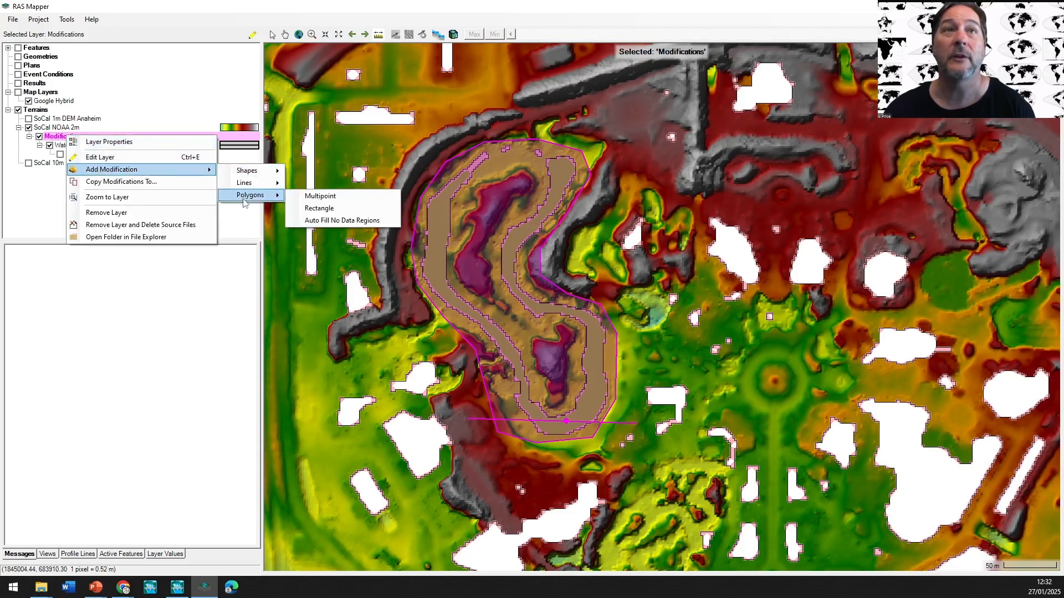
click(340, 221)
click(578, 318)
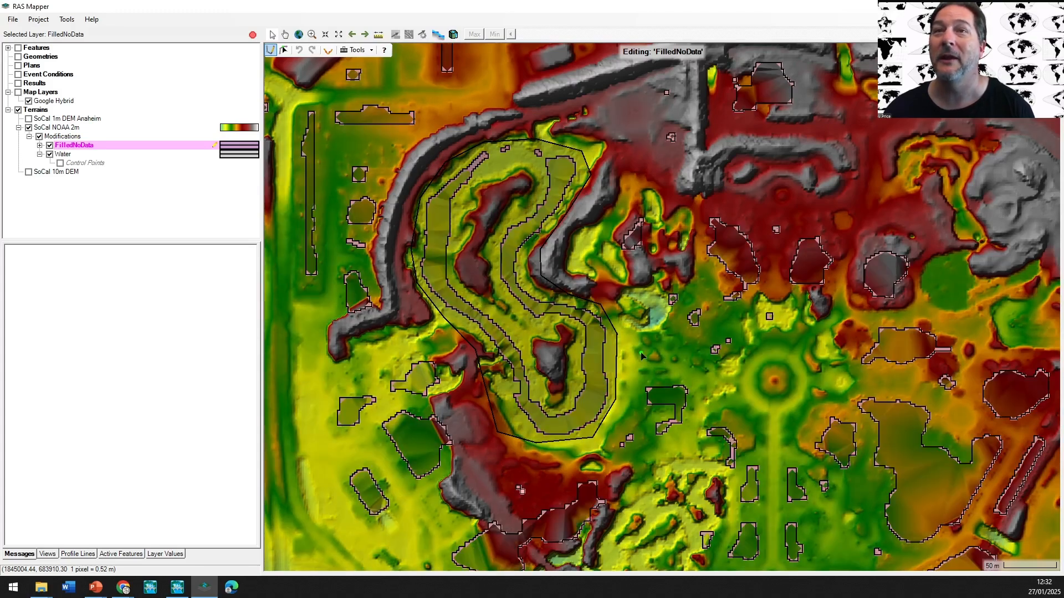
- Inspect the filled no-data regions across the whole terrain and close up around the Disneyland buildings and water areas
scroll(641, 356, down, 3)
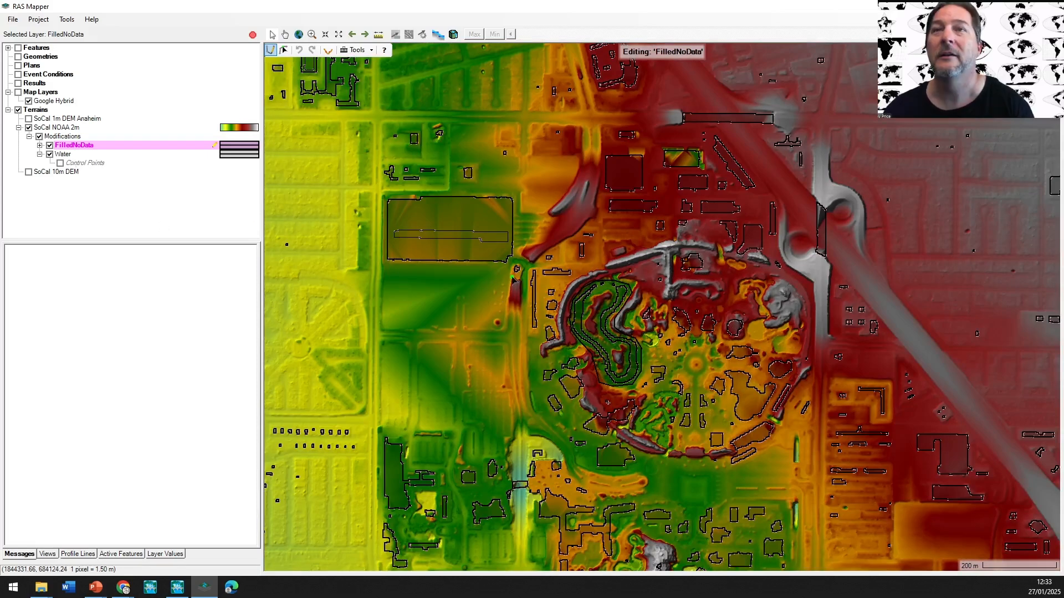
scroll(564, 320, down, 2)
scroll(565, 321, down, 1)
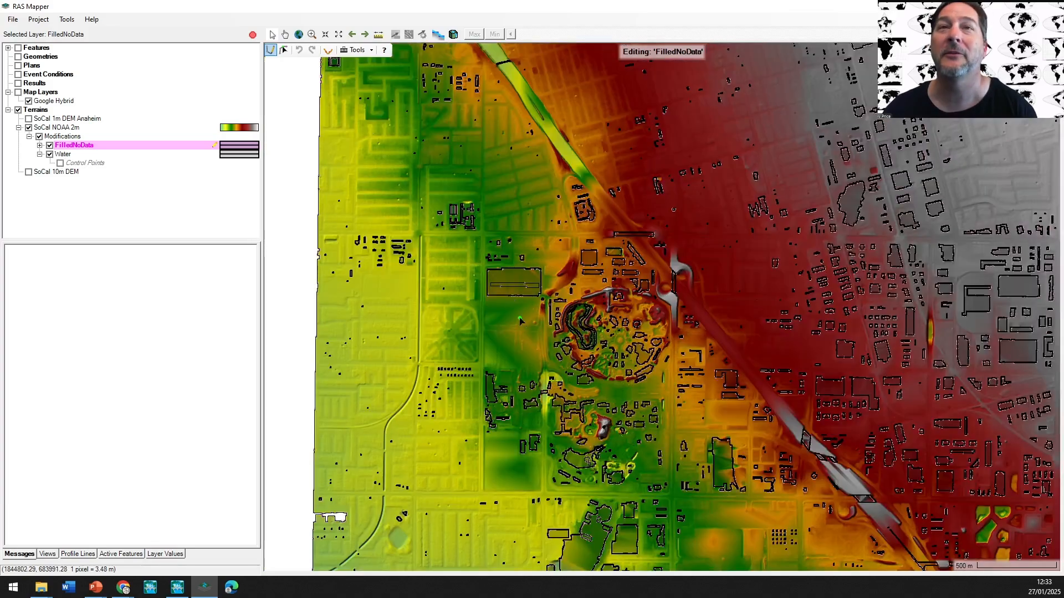
scroll(709, 388, up, 2)
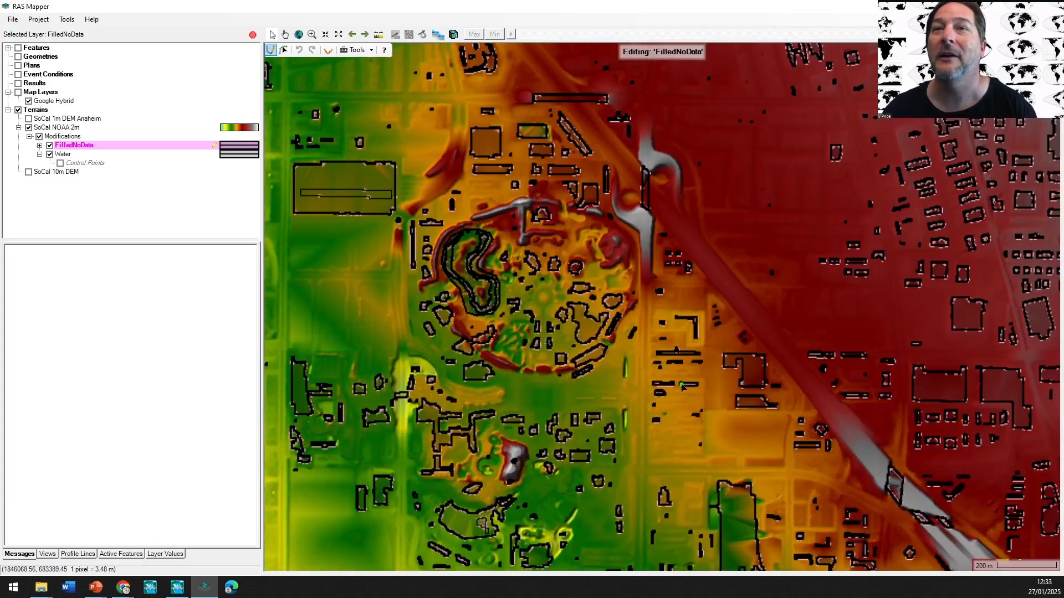
scroll(558, 361, up, 3)
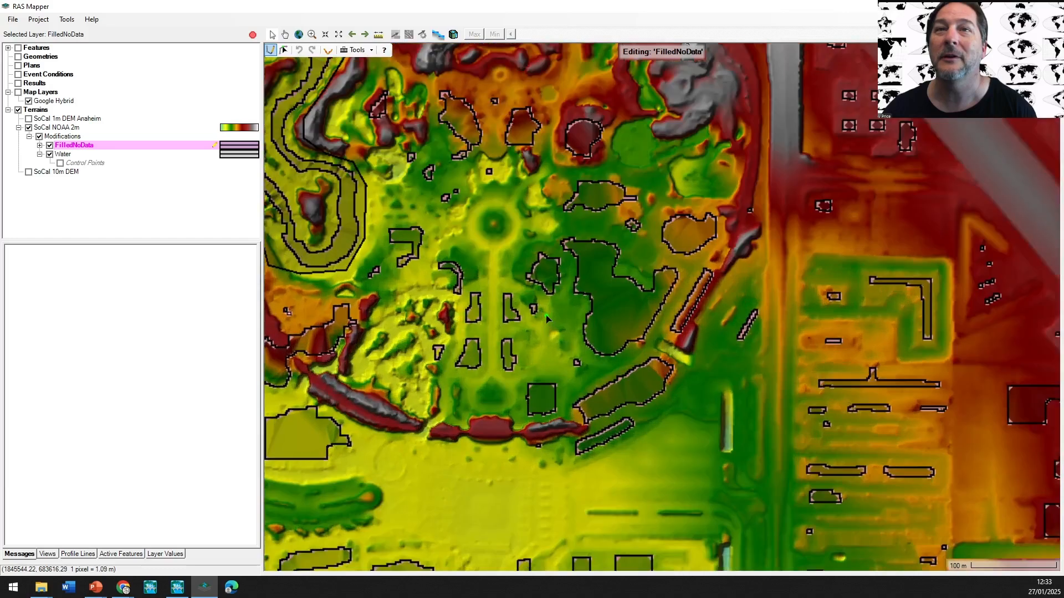
scroll(567, 283, up, 3)
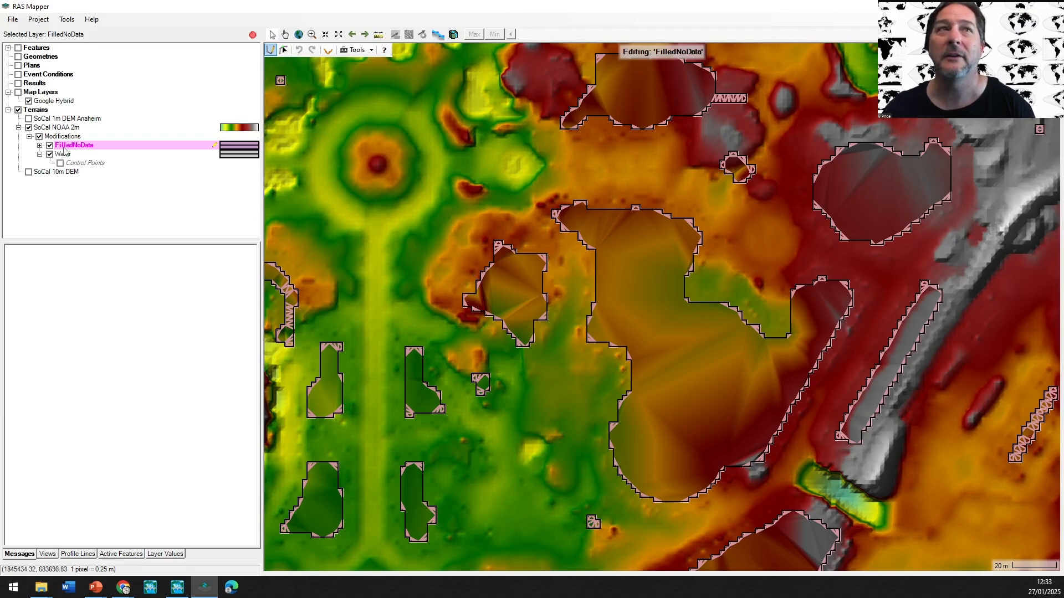
- Move the Water modification layer up in priority above FilledNoData, stop editing and save the edits
scroll(524, 335, down, 3)
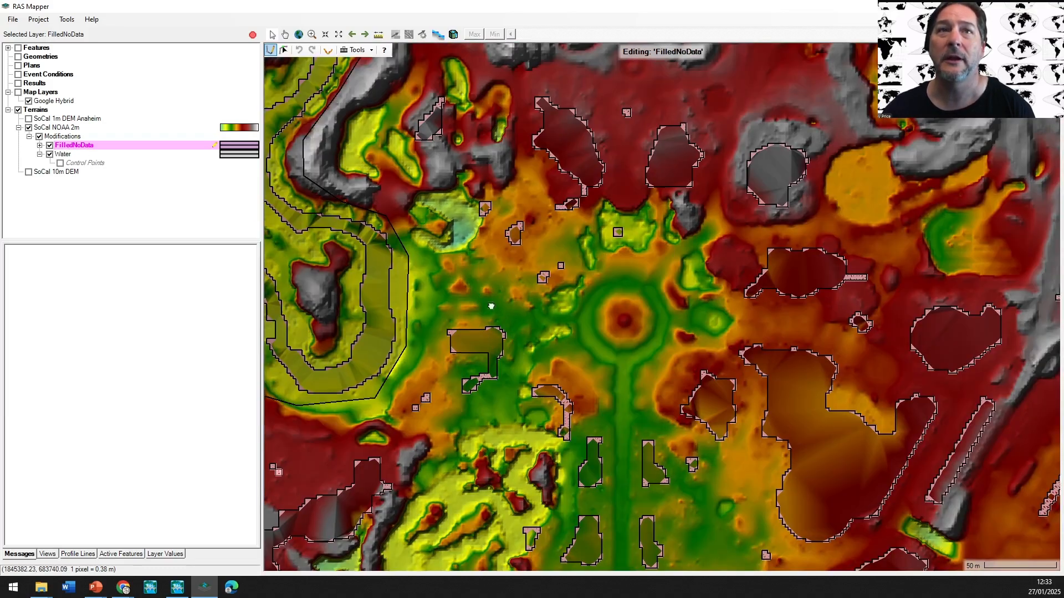
drag(488, 304, 647, 365)
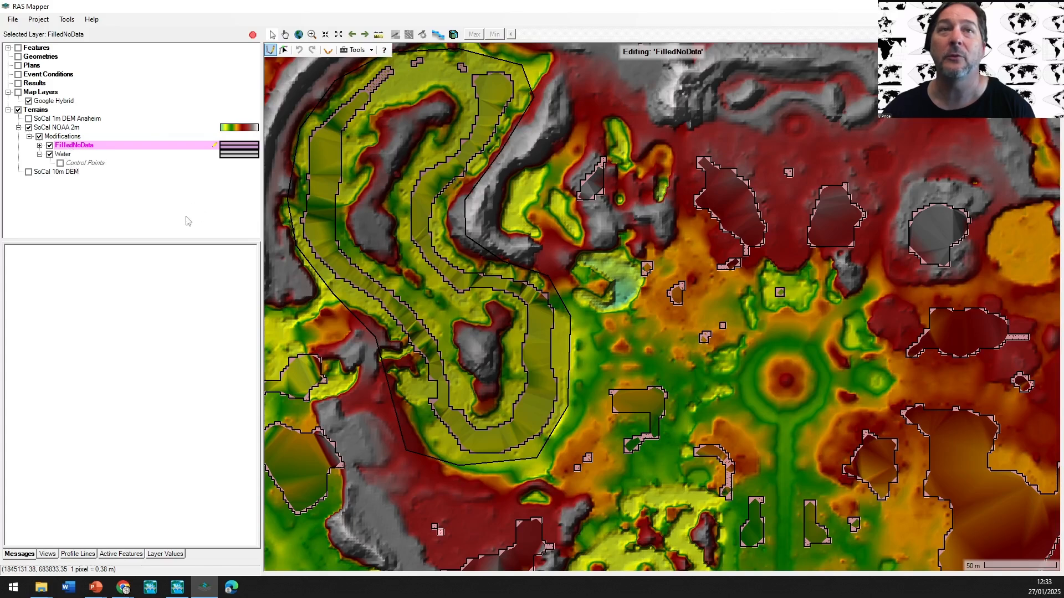
click(63, 155)
right_click(63, 155)
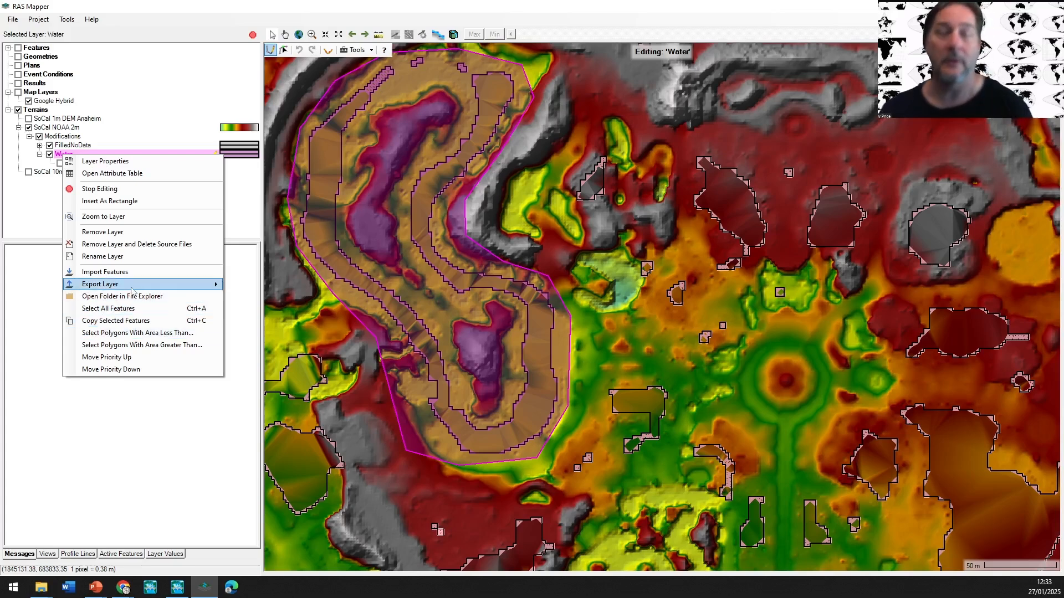
mouse_move(137, 286)
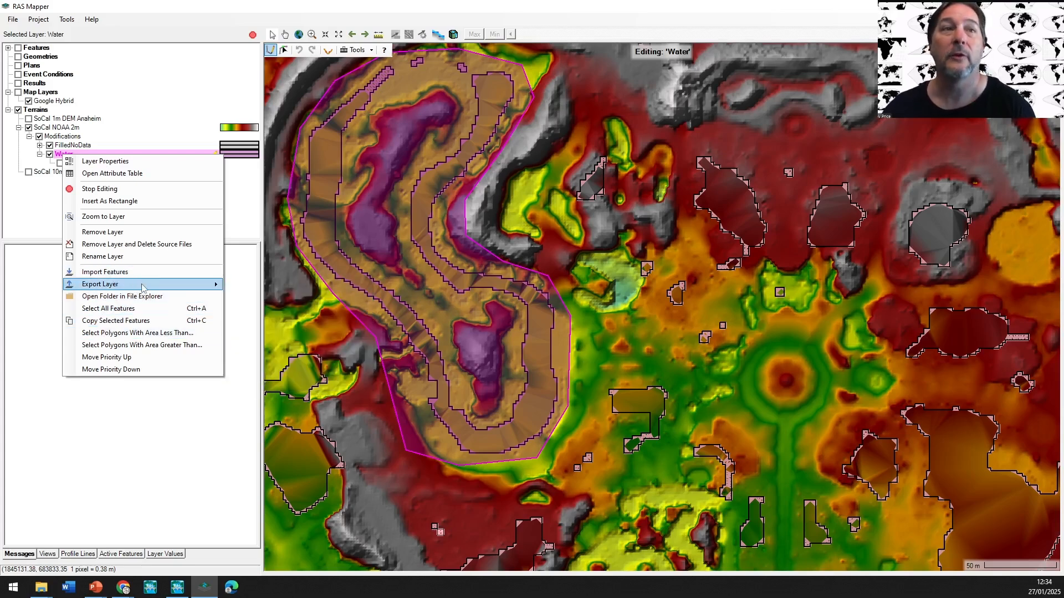
click(121, 358)
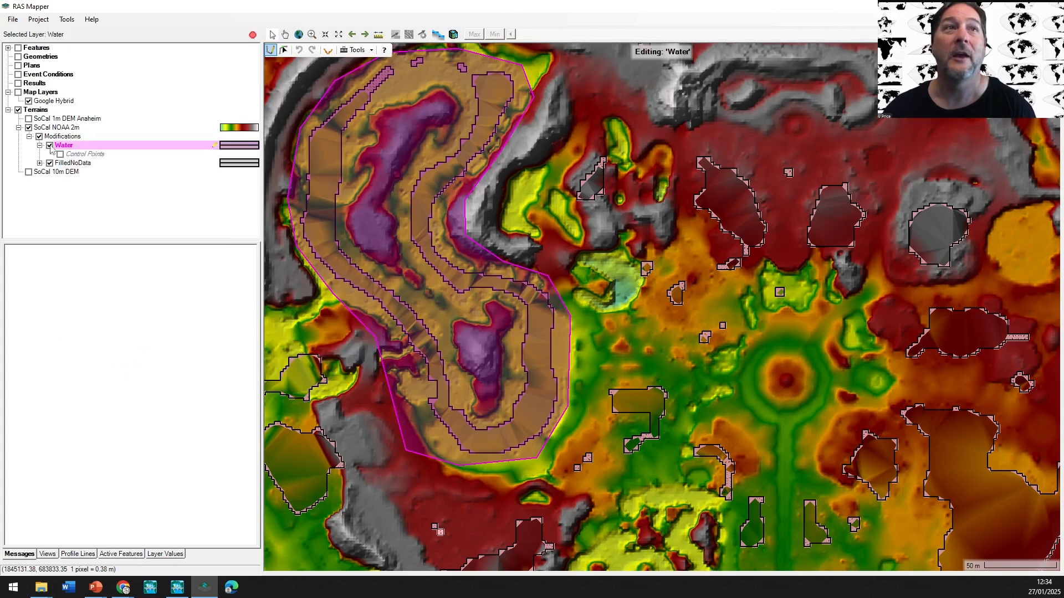
click(252, 35)
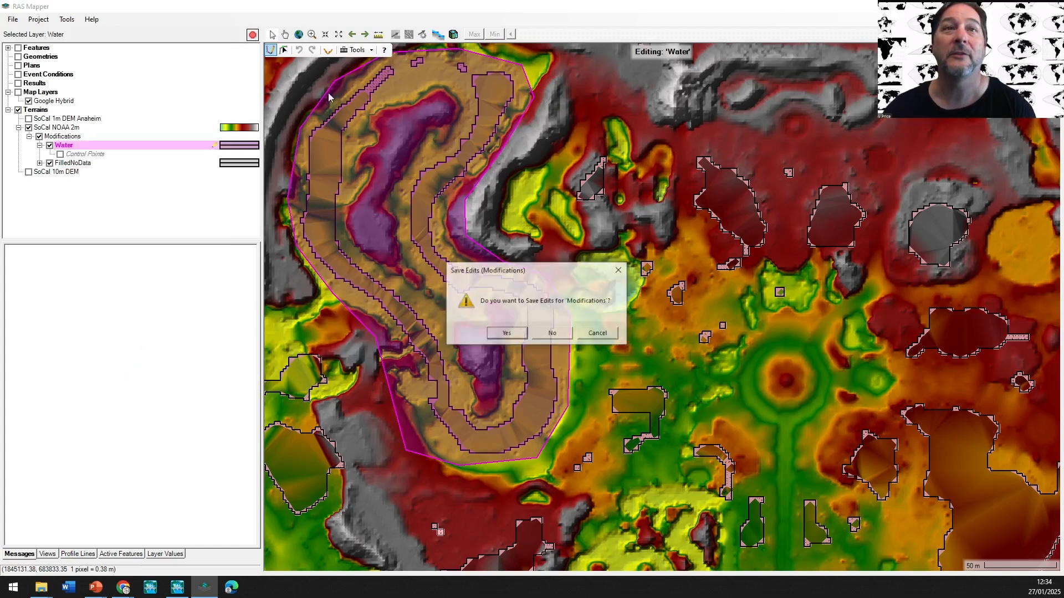
click(509, 335)
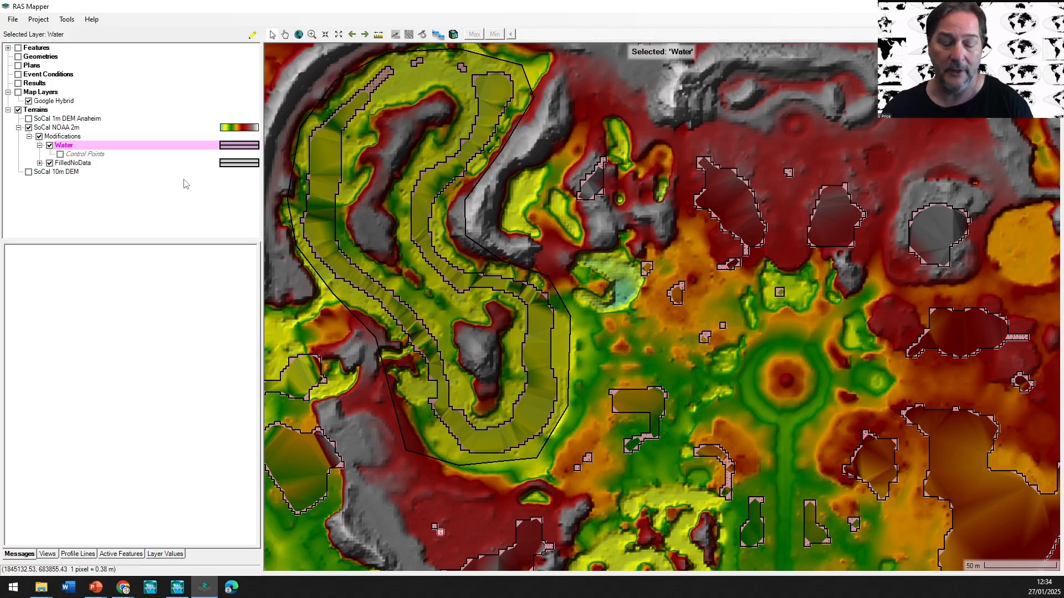
- Start editing the Water layer and draw a modification polygon around the large building no-data area southeast of the circular plaza
drag(689, 391, 417, 231)
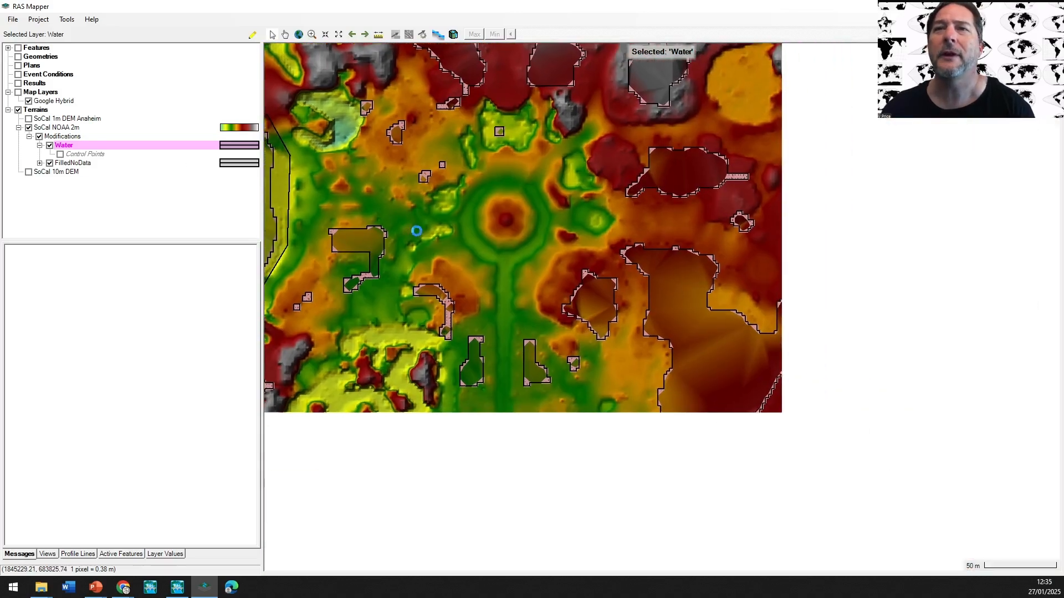
scroll(667, 351, up, 2)
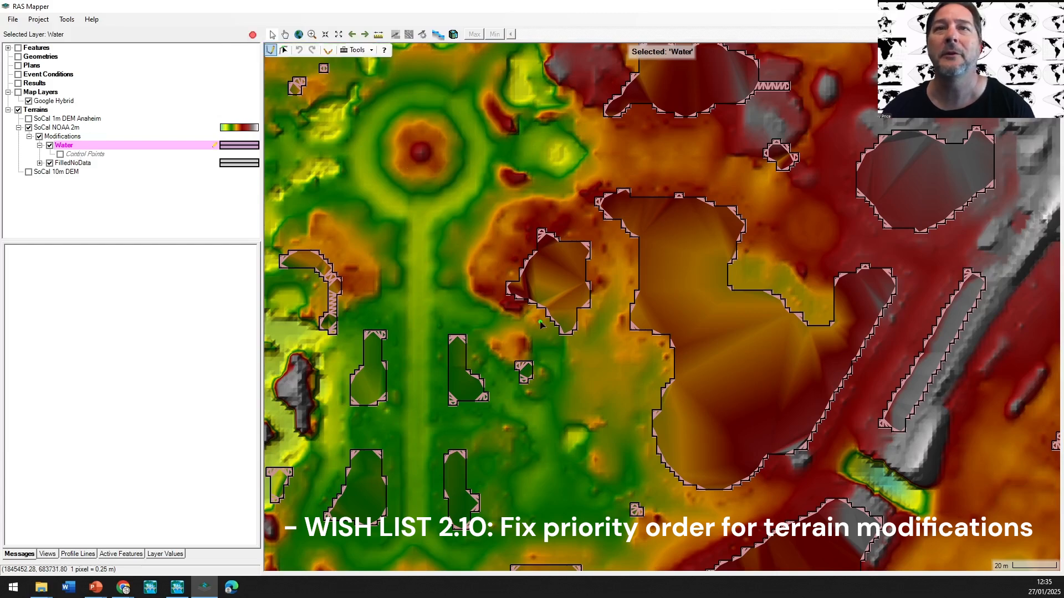
click(641, 388)
click(617, 339)
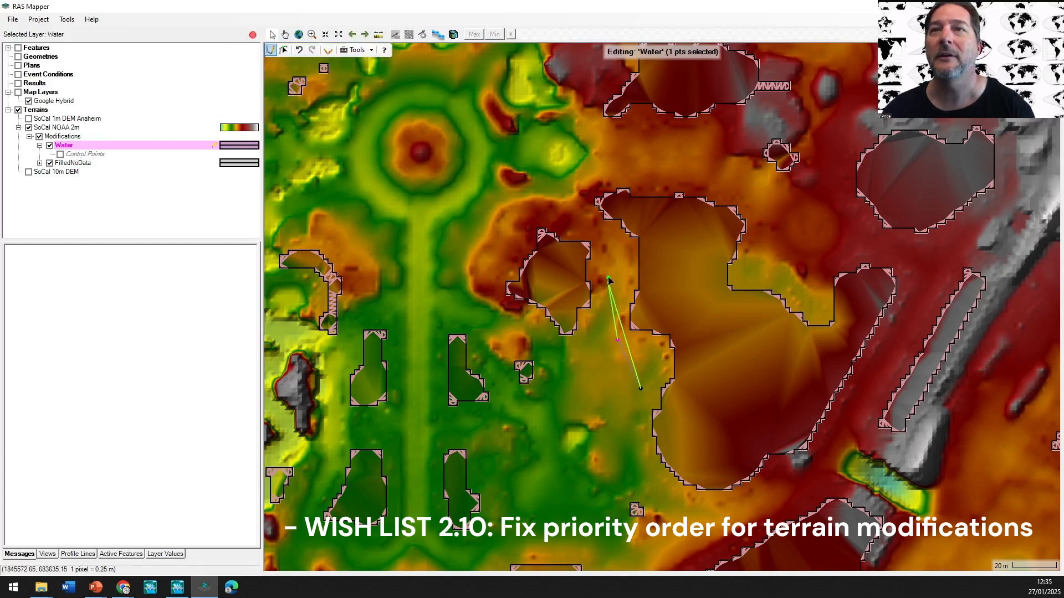
click(609, 264)
click(599, 227)
click(603, 185)
click(674, 172)
click(762, 213)
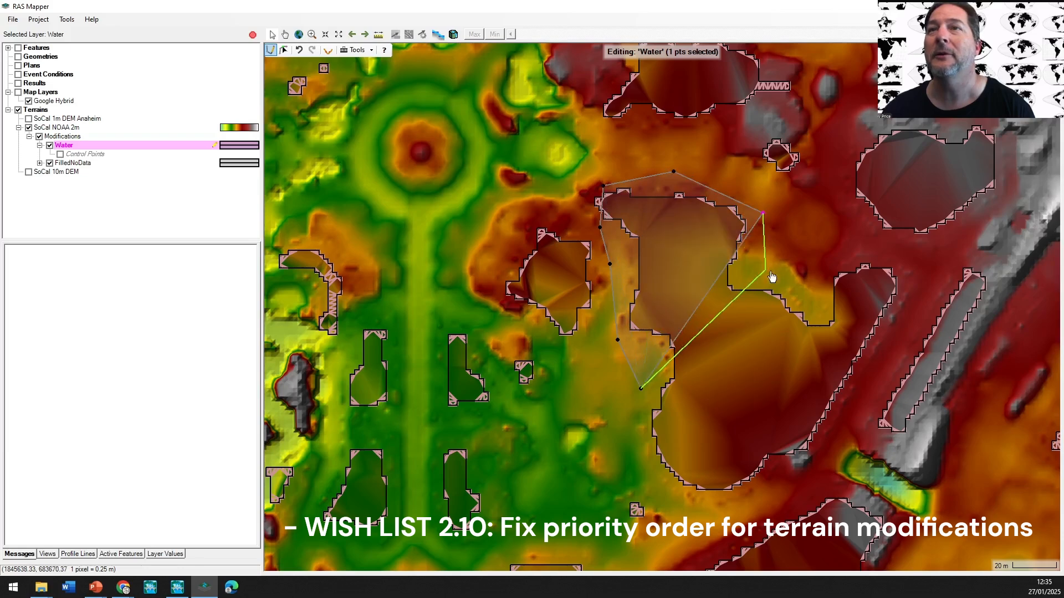
click(770, 271)
click(804, 276)
click(861, 258)
click(902, 262)
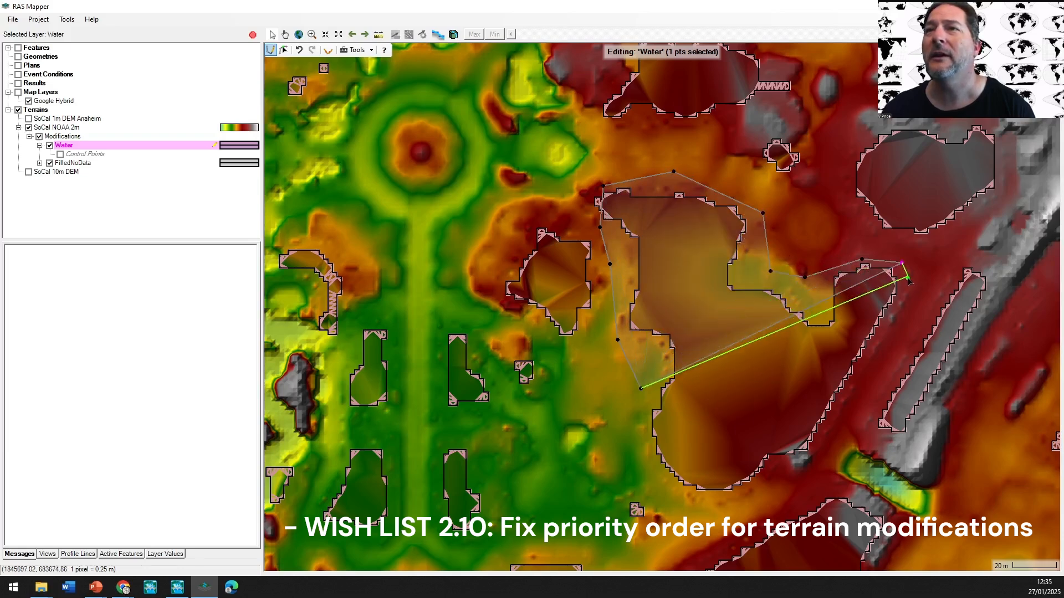
click(909, 282)
click(894, 333)
click(808, 467)
click(744, 503)
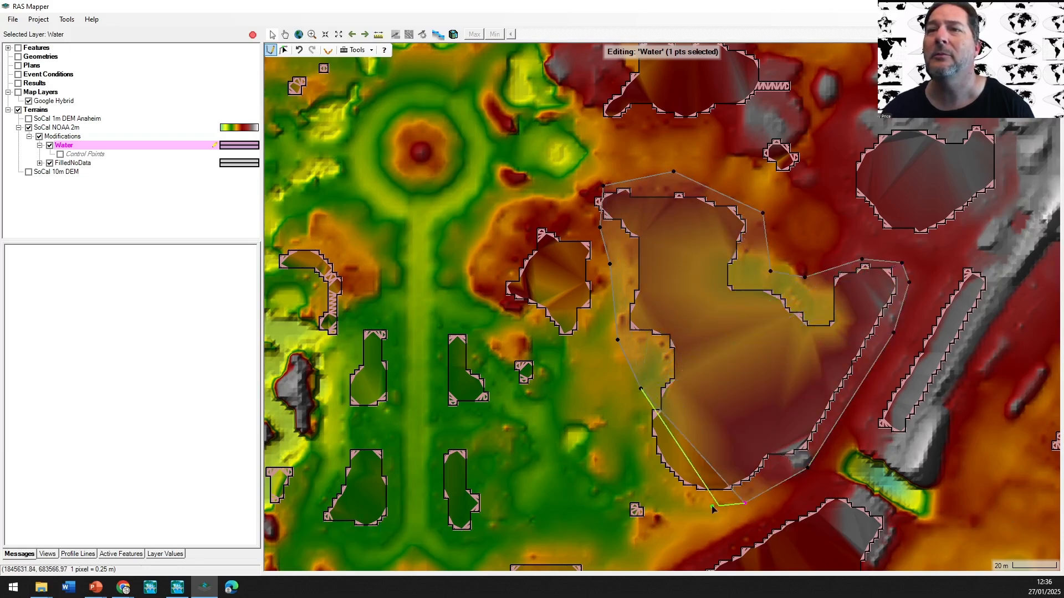
click(690, 501)
click(648, 474)
double_click(639, 432)
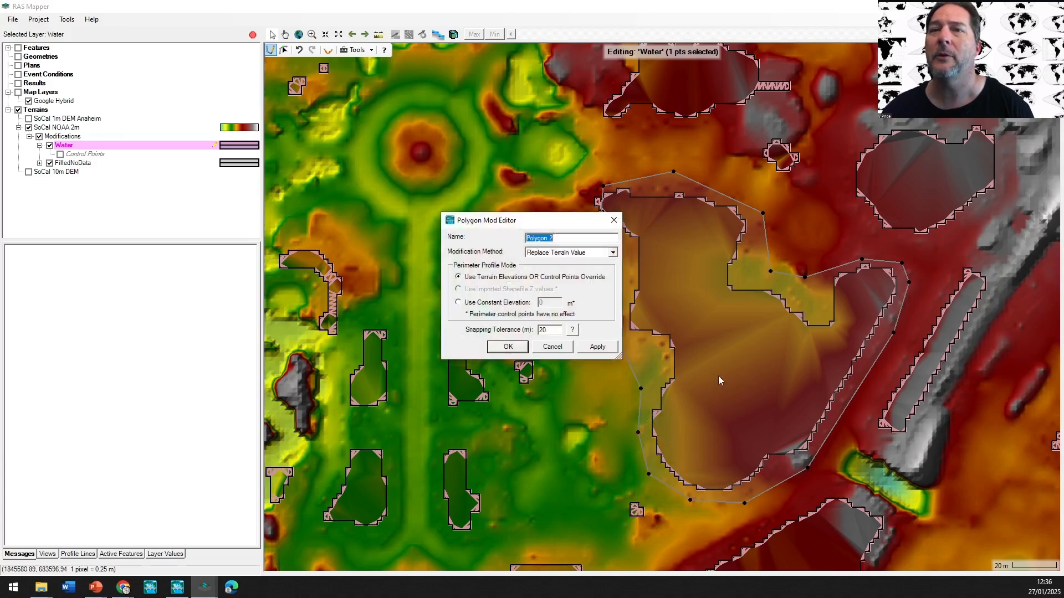
- Set the new polygon to Replace Terrain Value with a constant elevation of 50 m
drag(533, 224, 395, 219)
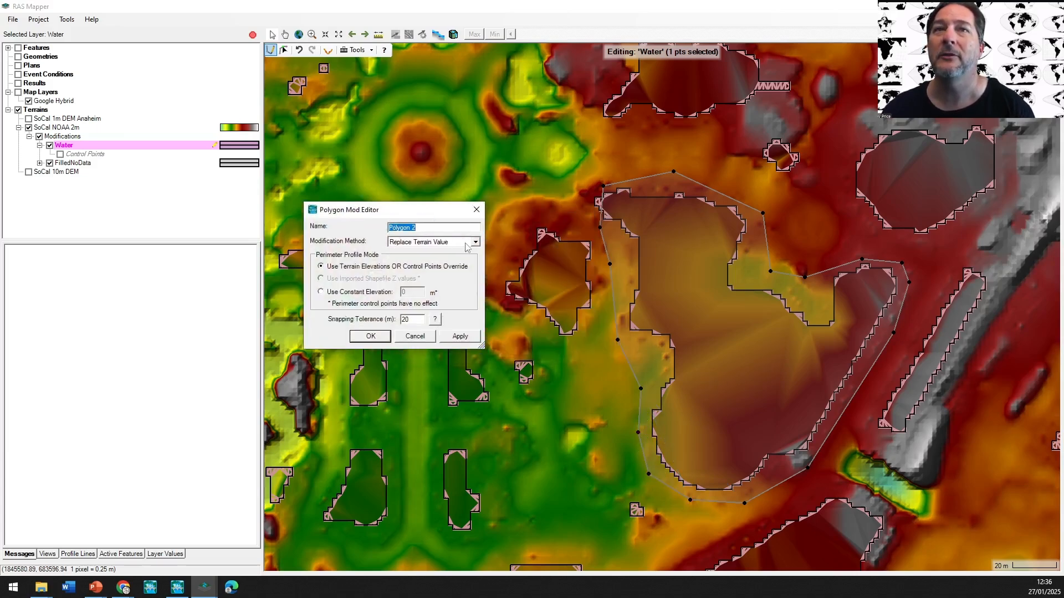
click(475, 242)
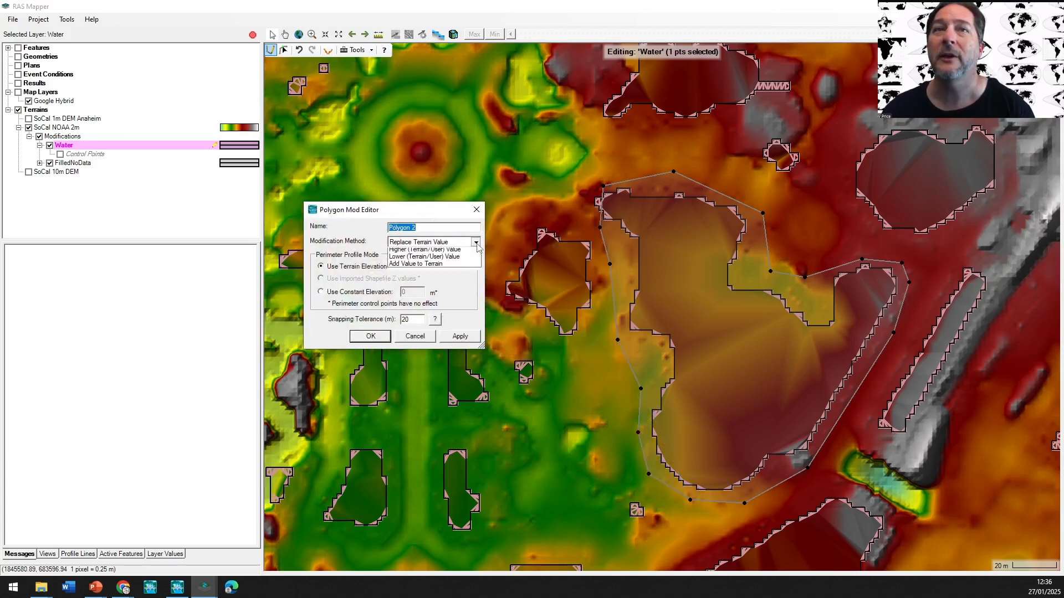
click(416, 210)
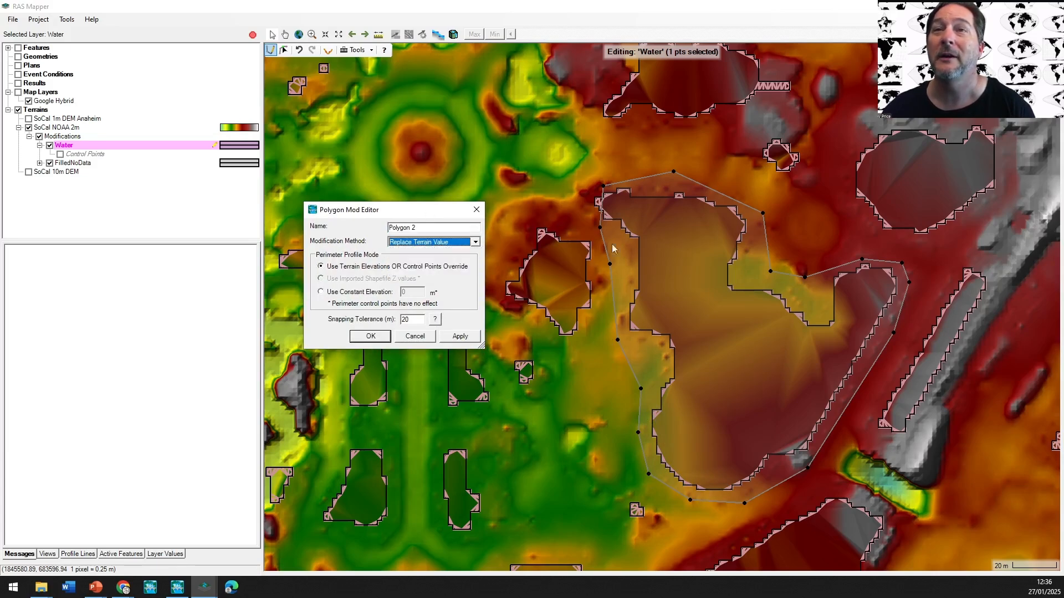
click(337, 298)
drag(412, 292, 391, 294)
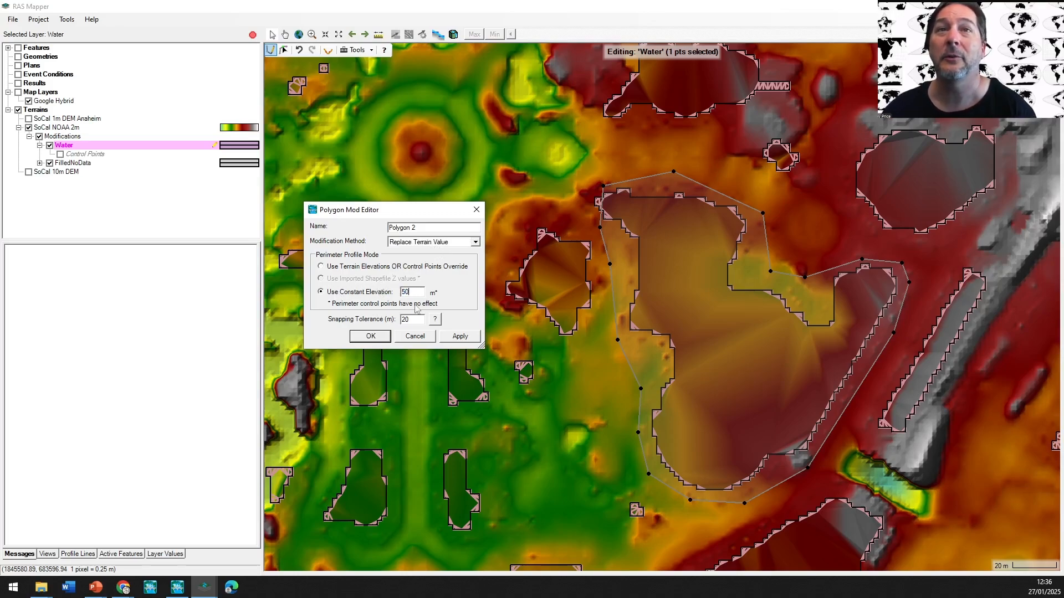
click(378, 339)
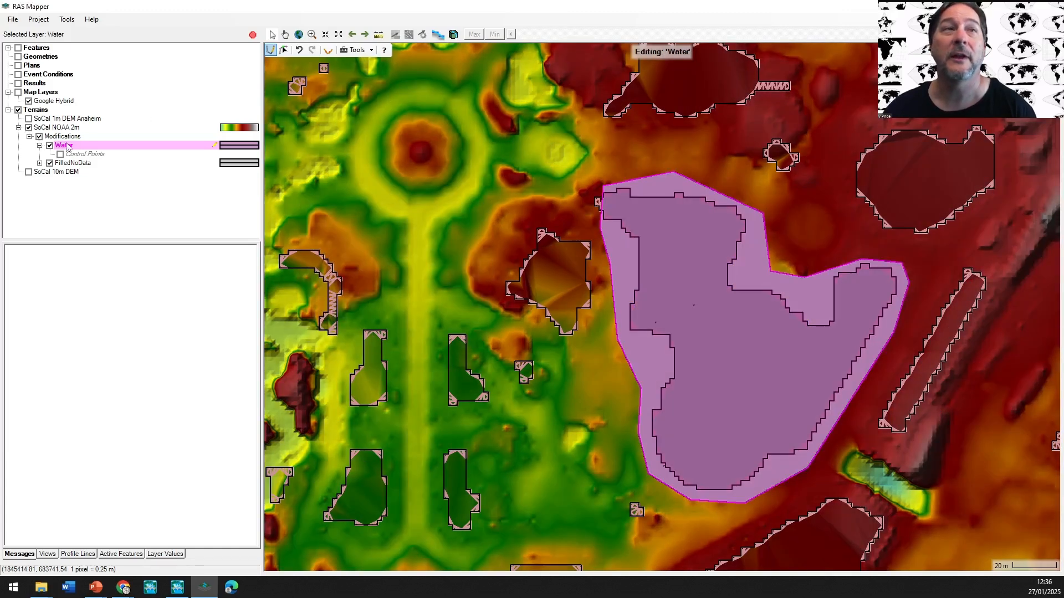
- Plot a terrain profile about 157 m long diagonally across the new building polygon, inspect it and close the plot
click(378, 35)
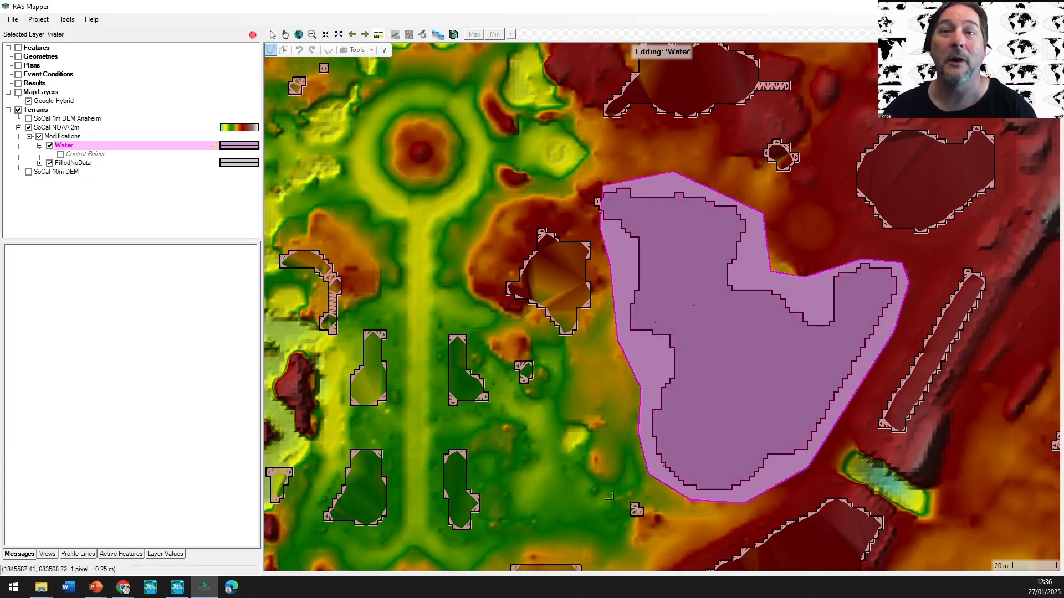
click(609, 495)
double_click(819, 219)
click(862, 262)
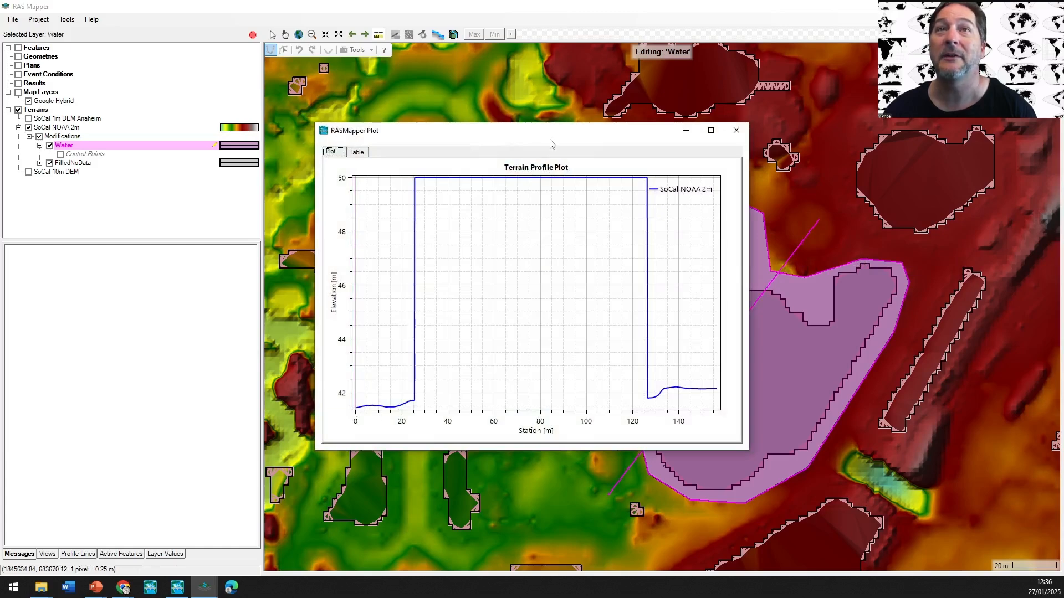
drag(479, 139, 212, 146)
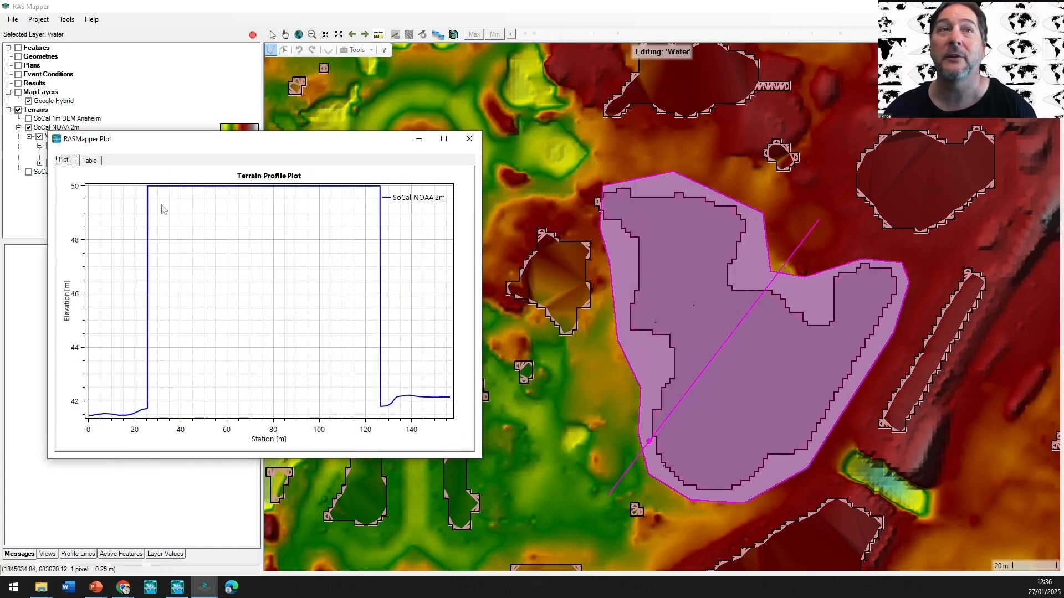
click(470, 139)
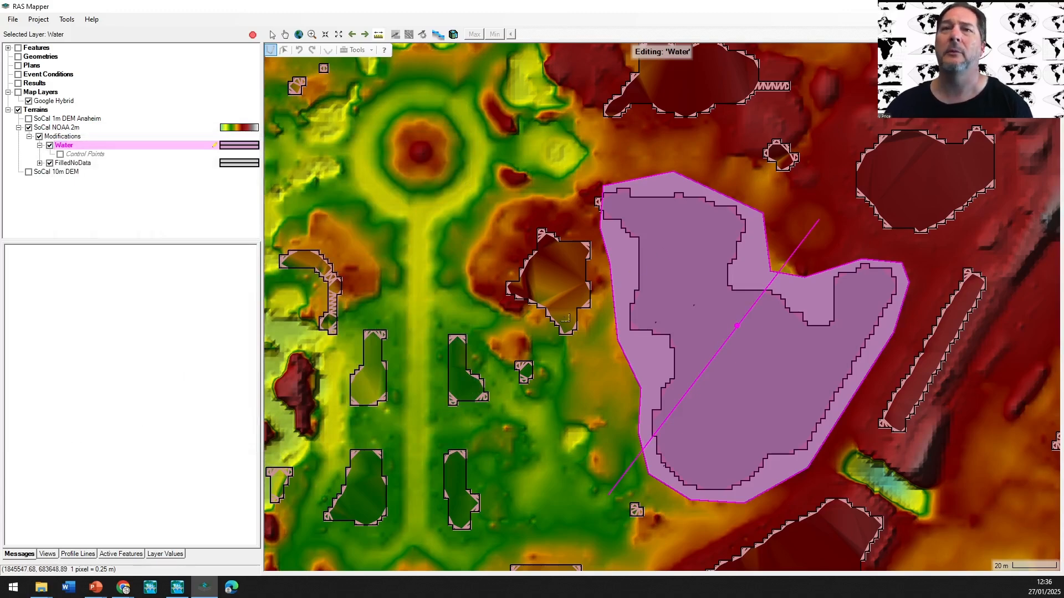
- Remove the FilledNoData layer from the SoCal NOAA 2m terrain modifications
scroll(568, 317, down, 1)
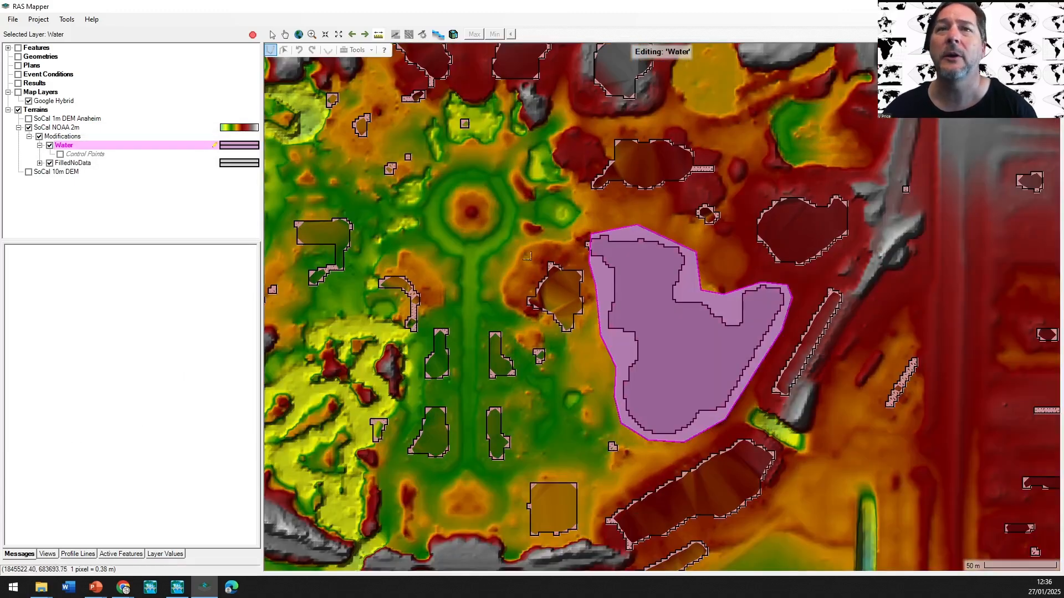
drag(527, 256, 638, 291)
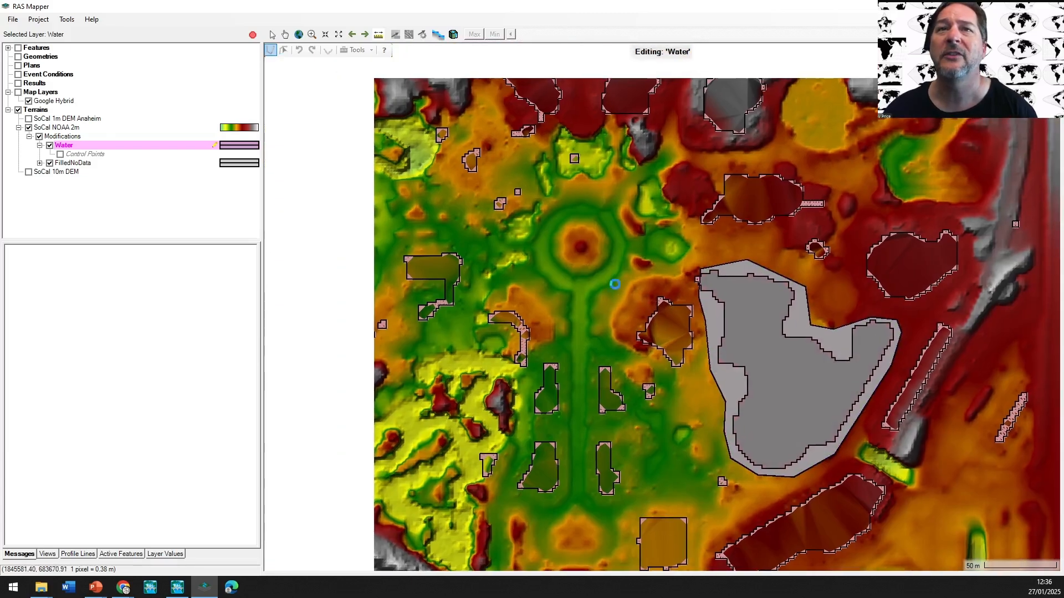
click(86, 166)
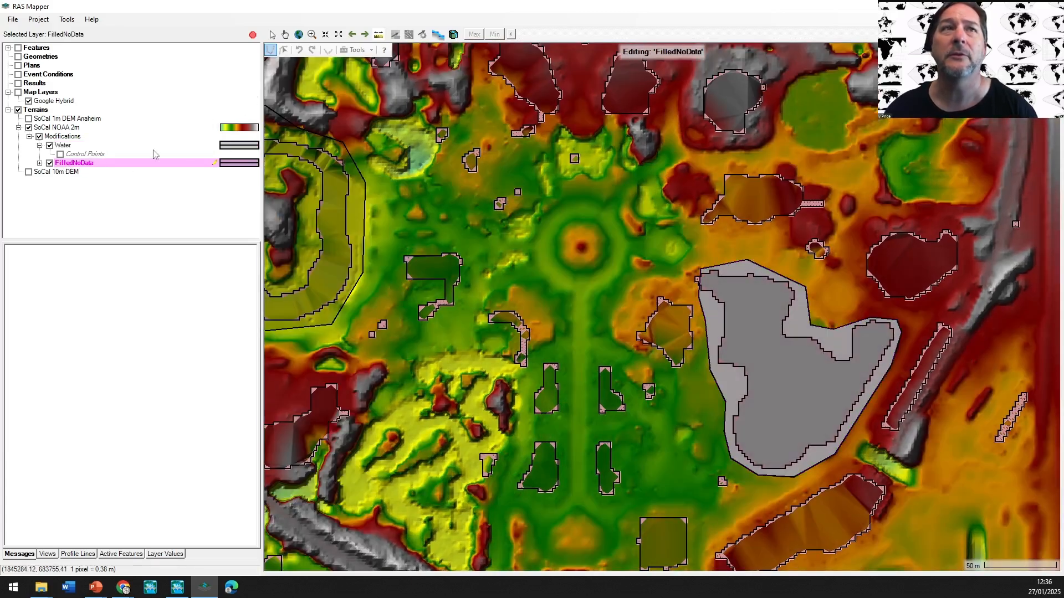
right_click(76, 165)
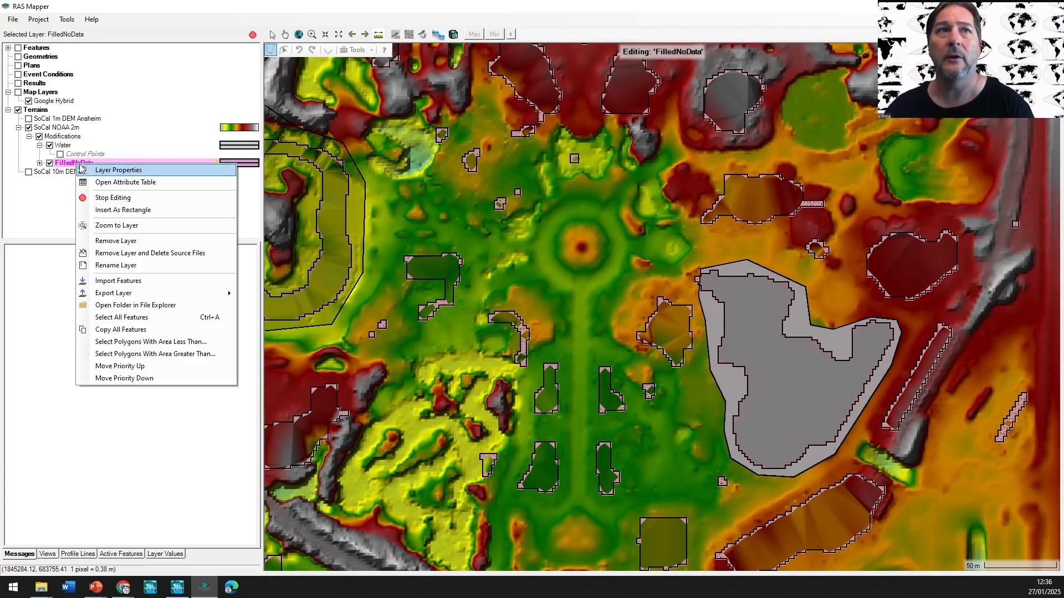
click(116, 241)
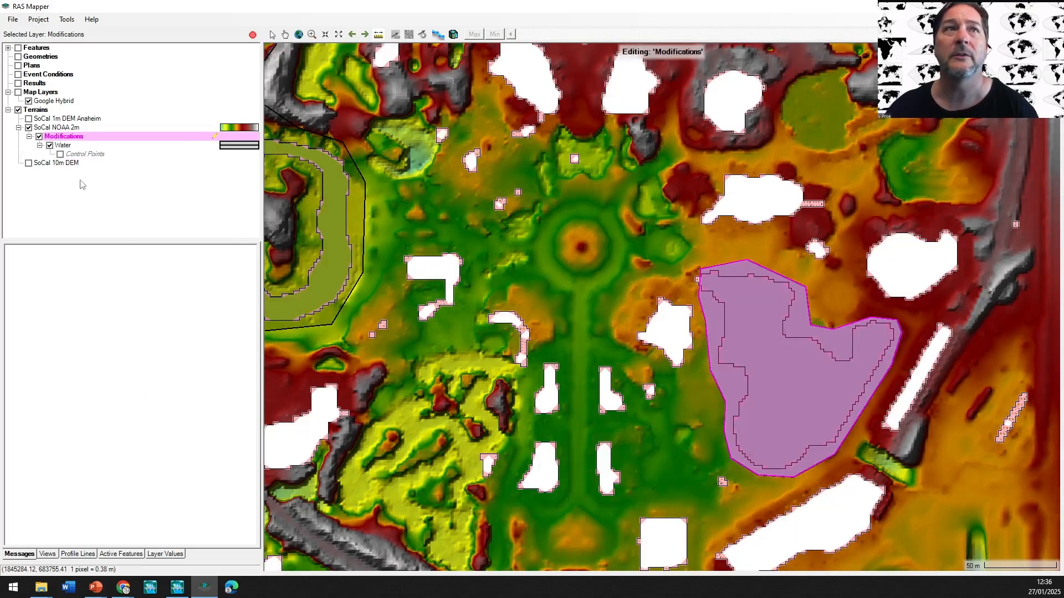
- Delete both polygons from the Water layer, the one around the river and the one around the large building
click(50, 145)
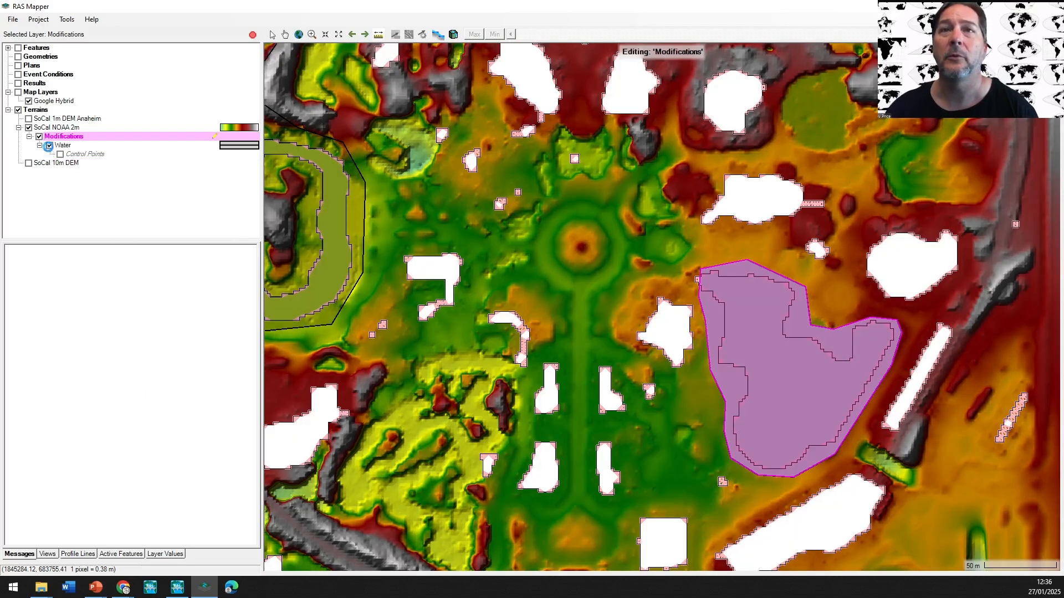
scroll(138, 113, down, 2)
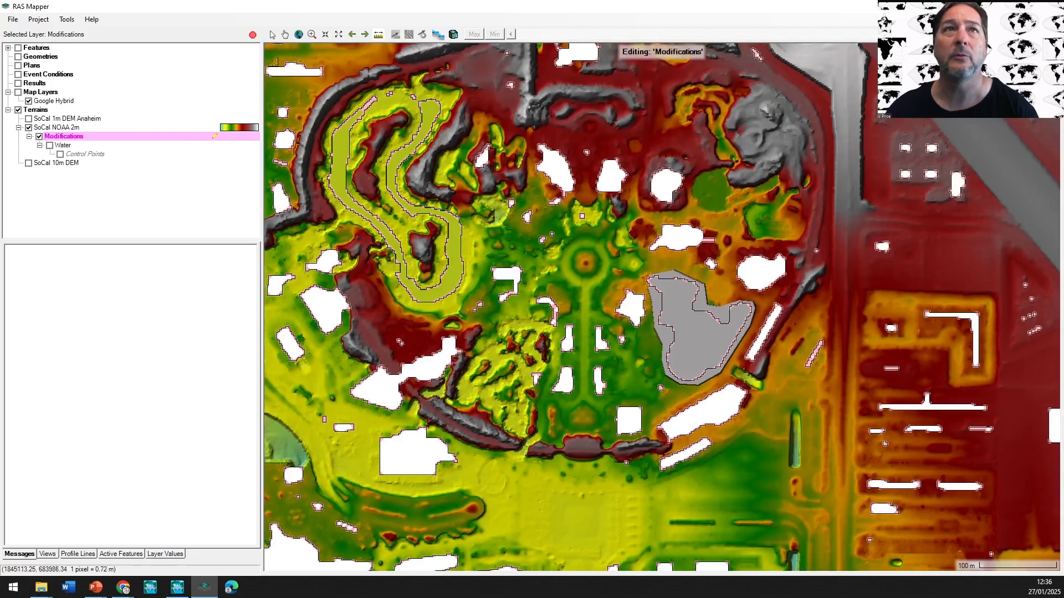
click(65, 129)
click(69, 138)
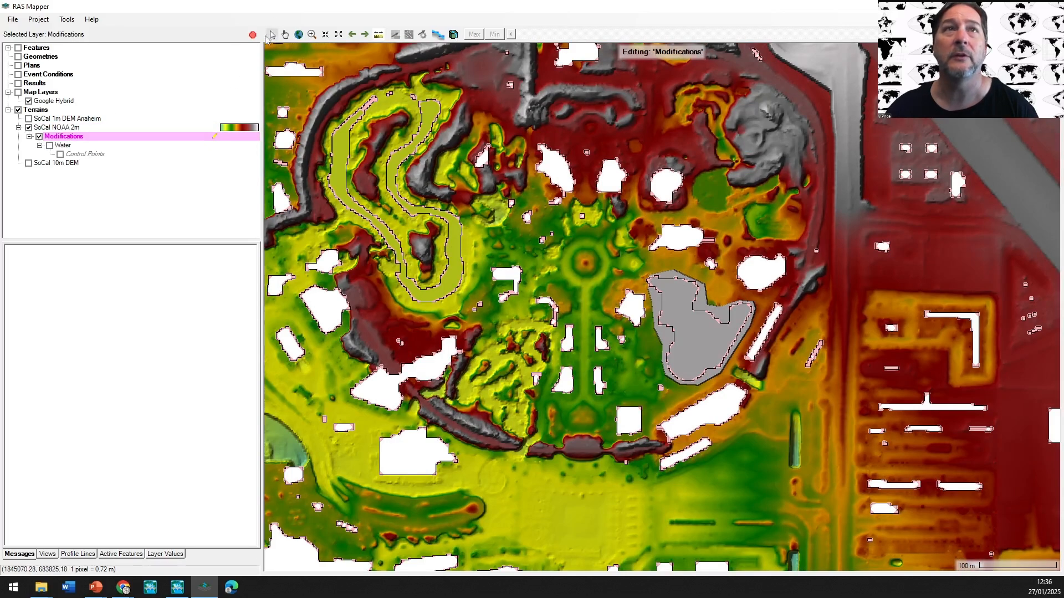
click(63, 145)
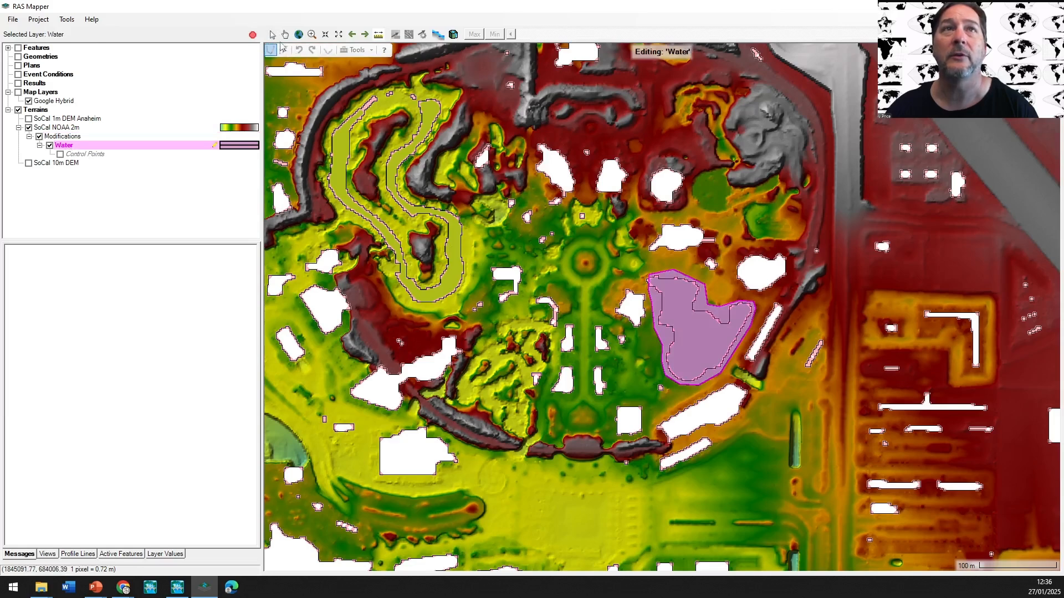
click(283, 50)
click(338, 193)
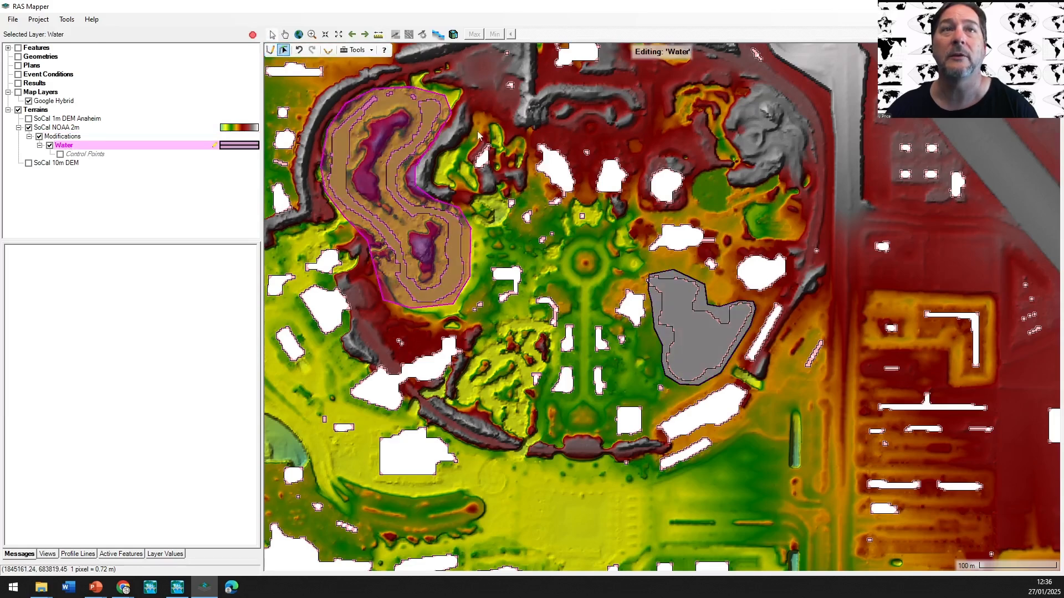
key(Delete)
click(691, 296)
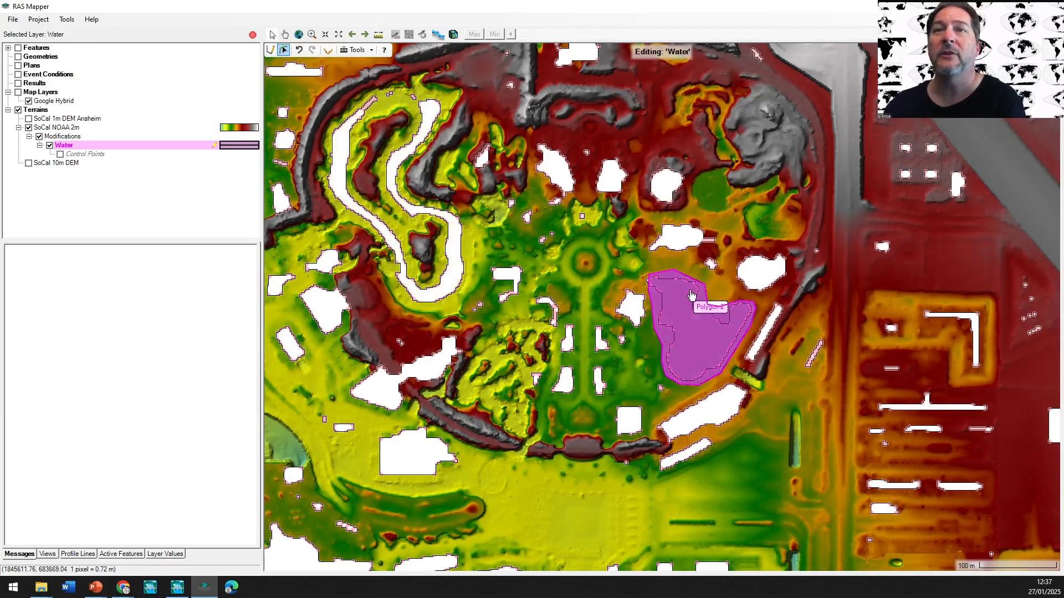
key(Delete)
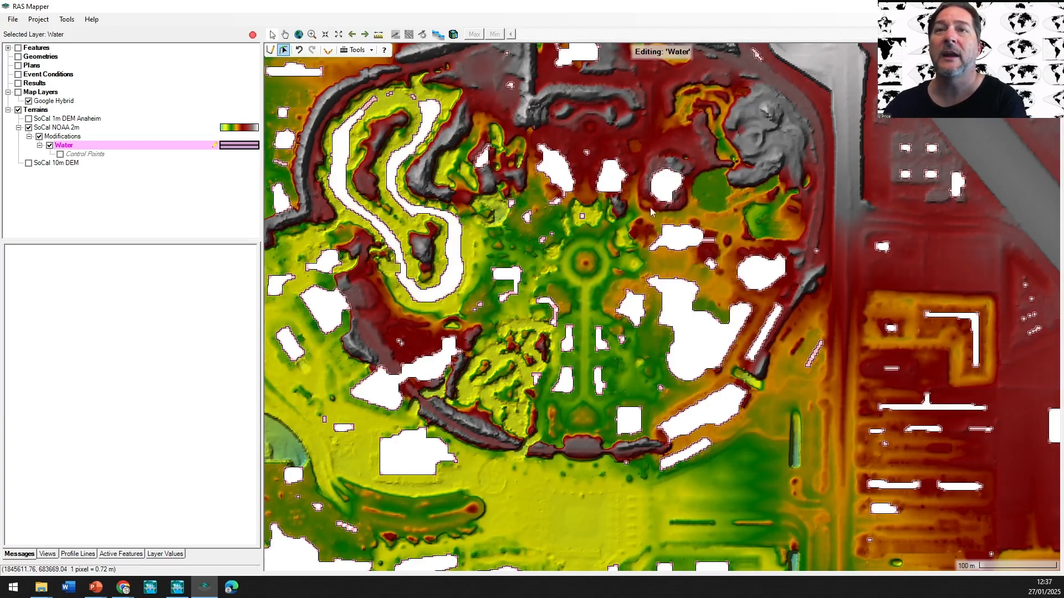
- Display the SoCal 10m DEM beneath the SoCal NOAA 2m terrain and examine how it fills the no-data gaps and surrounding area
click(29, 162)
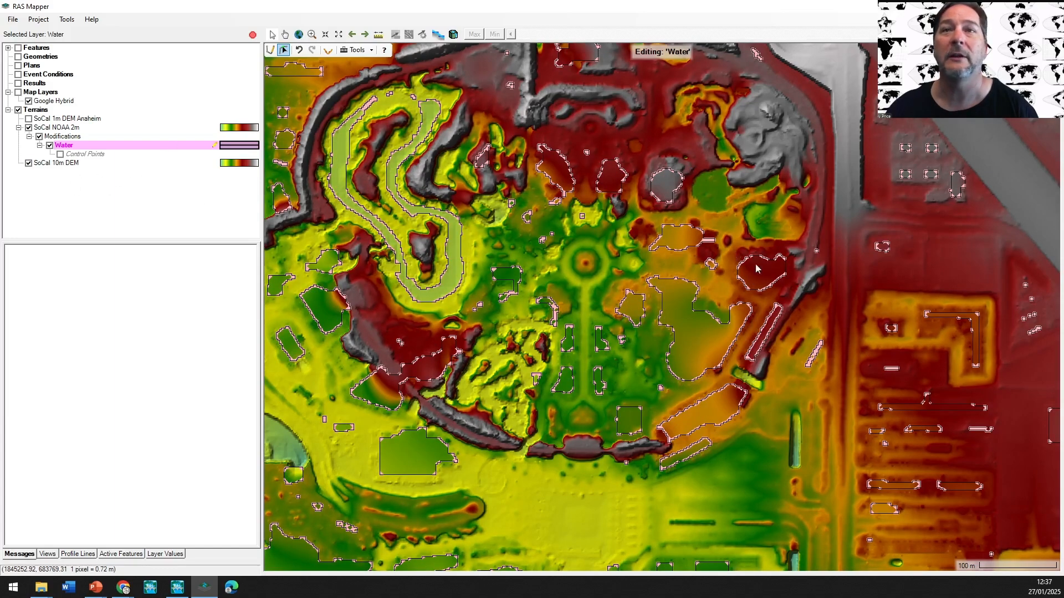
scroll(758, 272, down, 2)
scroll(681, 277, down, 2)
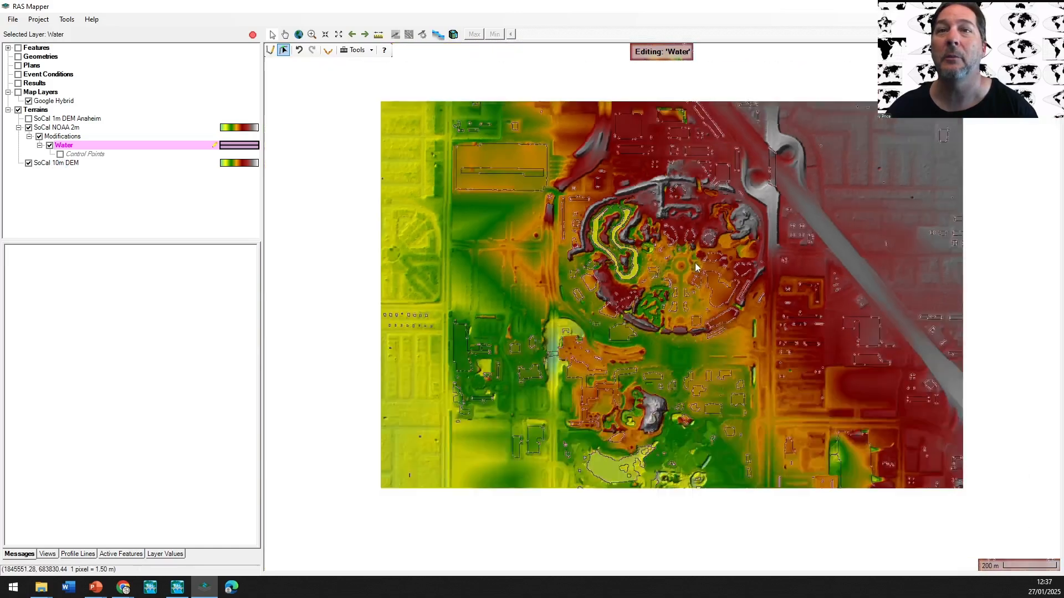
scroll(679, 277, down, 3)
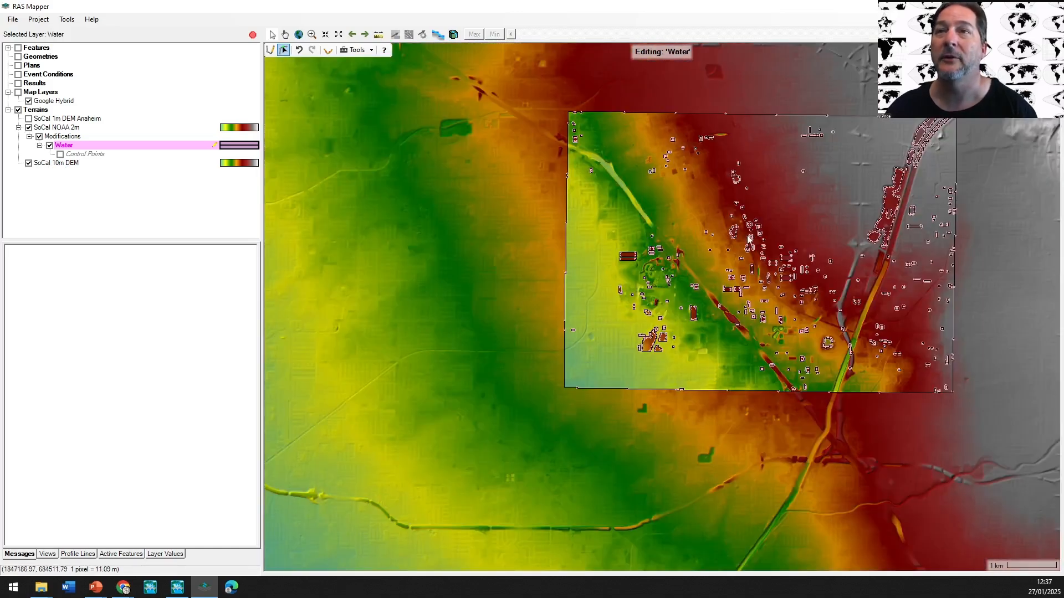
drag(758, 233, 597, 284)
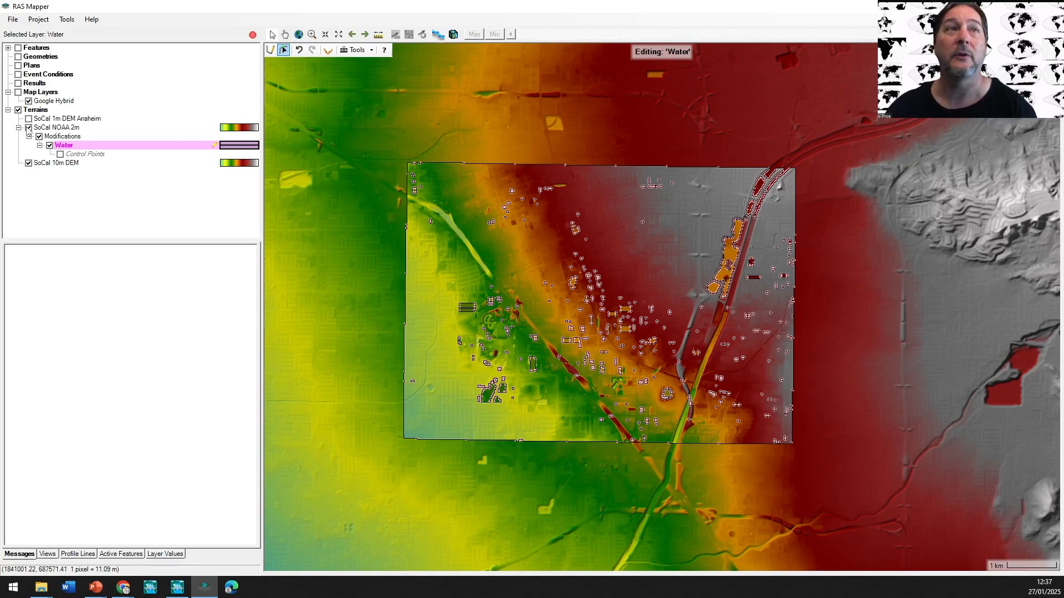
- Hide the SoCal NOAA 2m and SoCal 10m DEM terrains and display the Google Hybrid background imagery
click(18, 127)
click(29, 128)
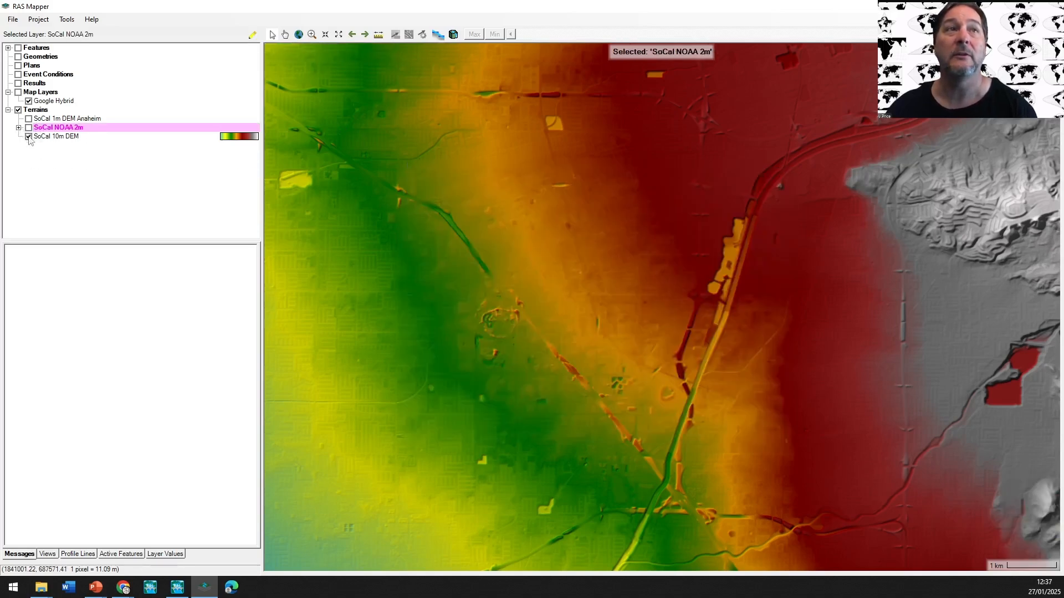
click(28, 137)
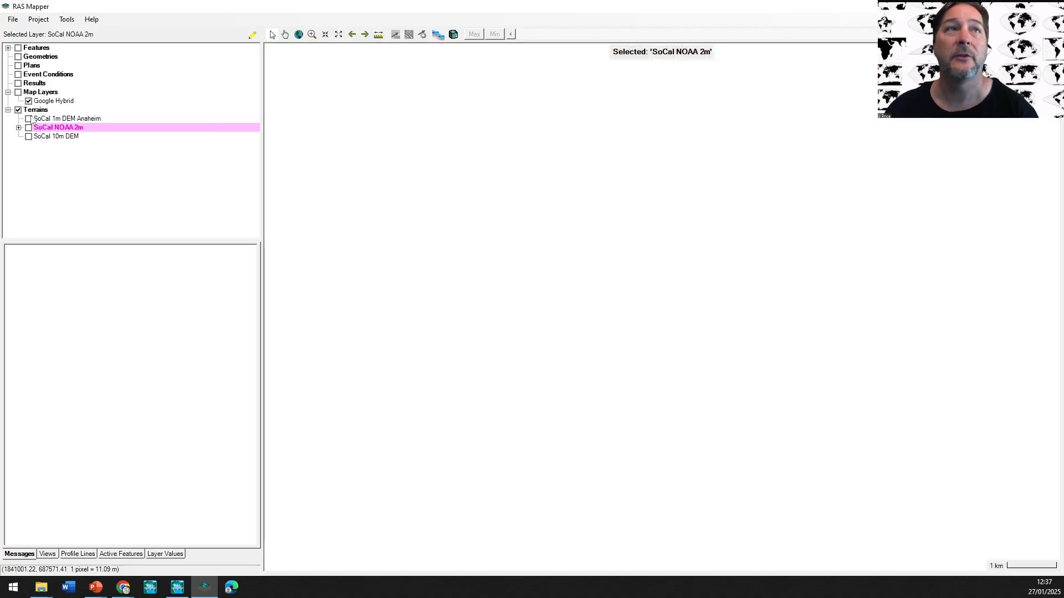
click(18, 91)
- Start a new RAS terrain and add SoCal 10m DEM.tif from the USGS 10m folder as an input file
right_click(34, 109)
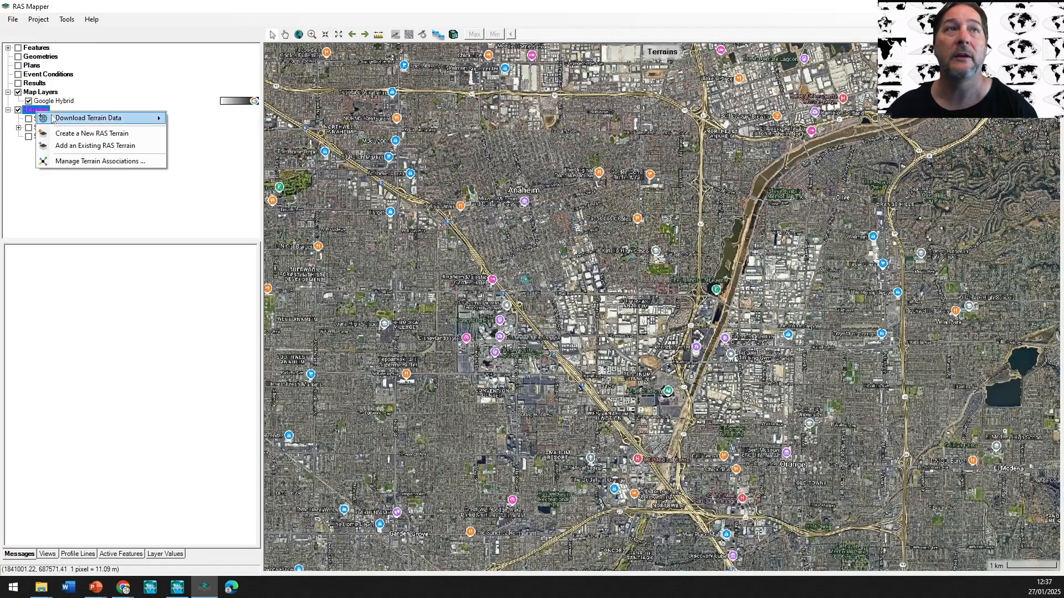
click(78, 136)
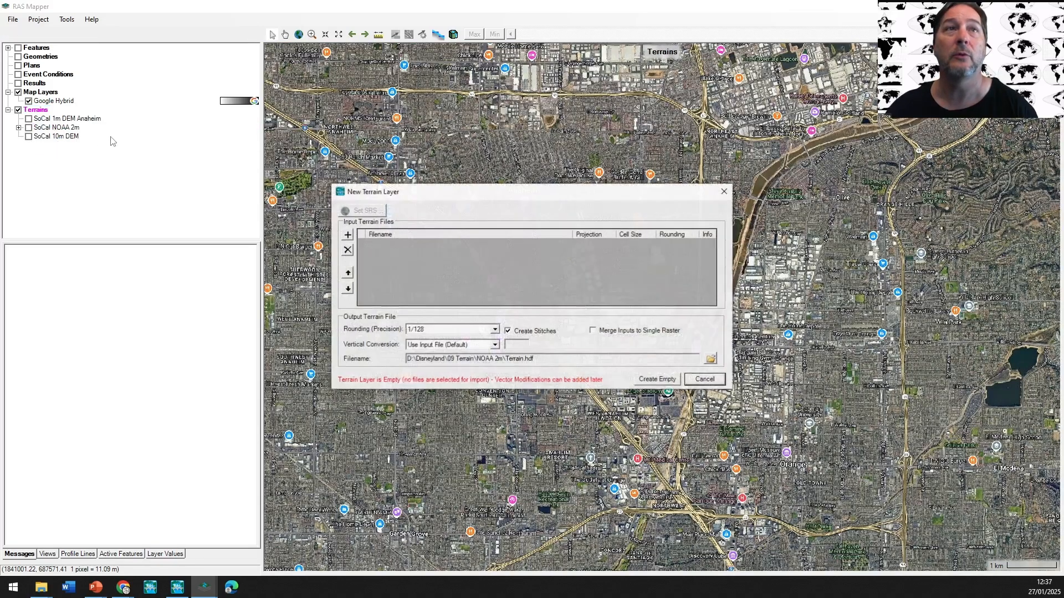
click(347, 234)
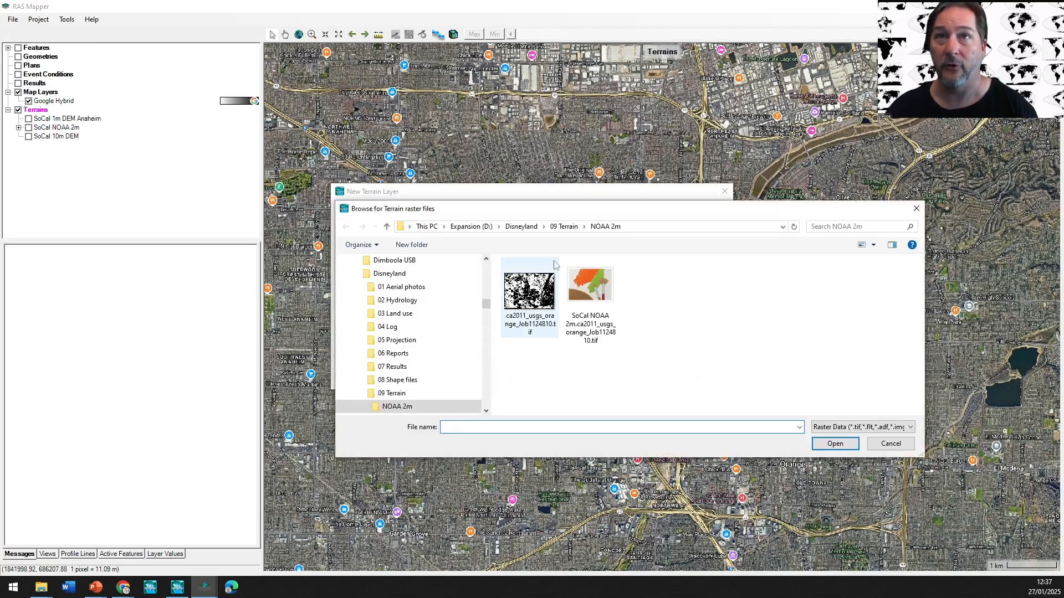
click(565, 229)
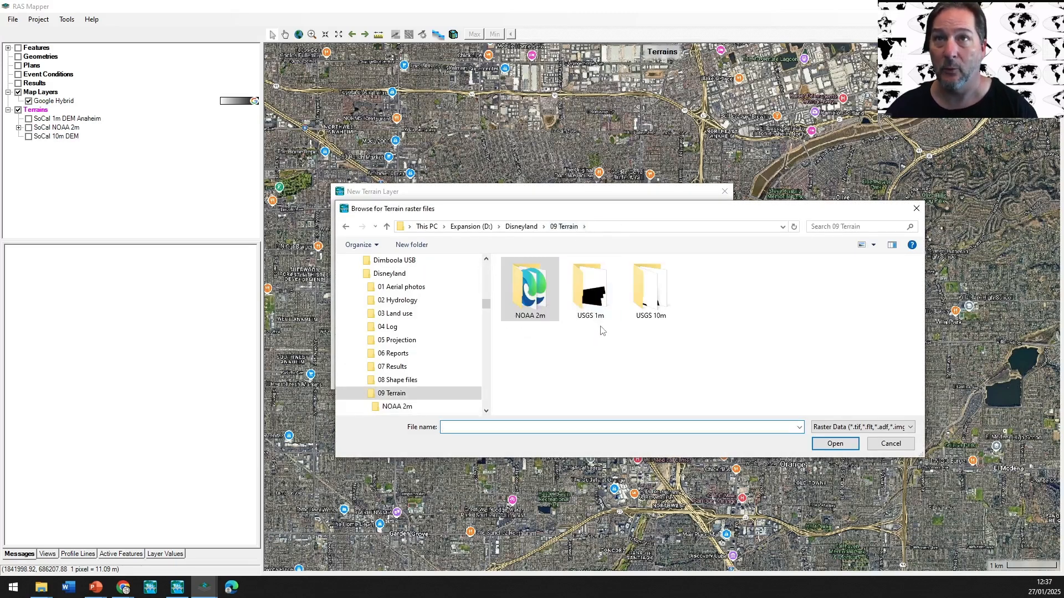
double_click(646, 301)
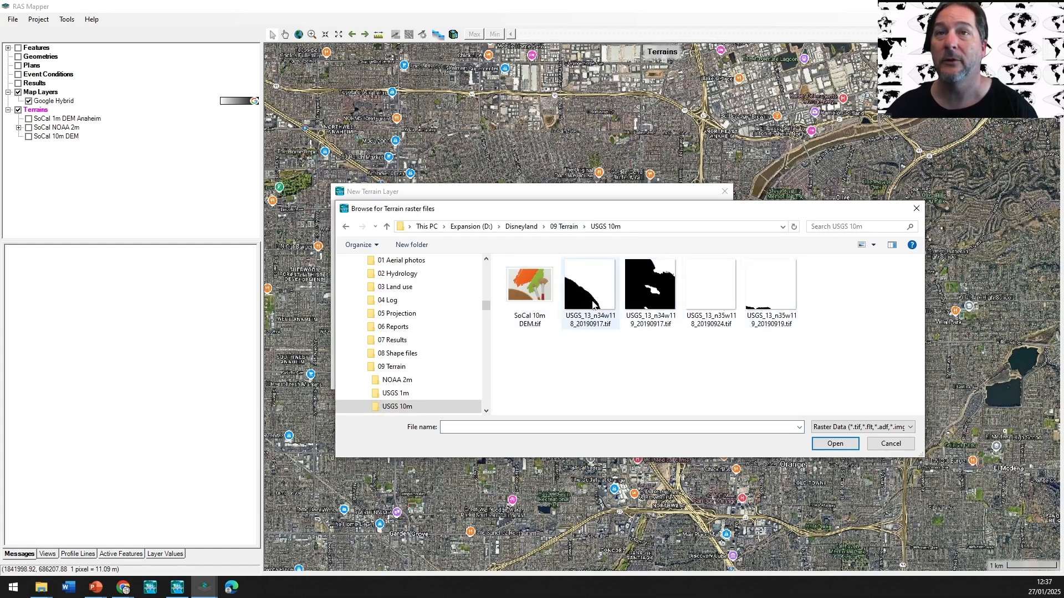
click(527, 300)
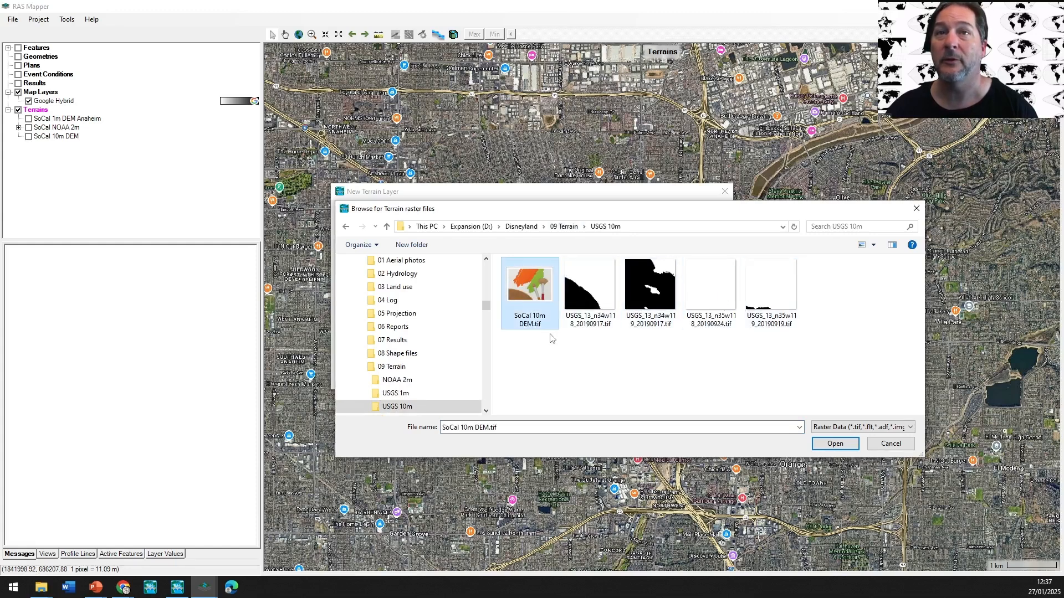
click(835, 444)
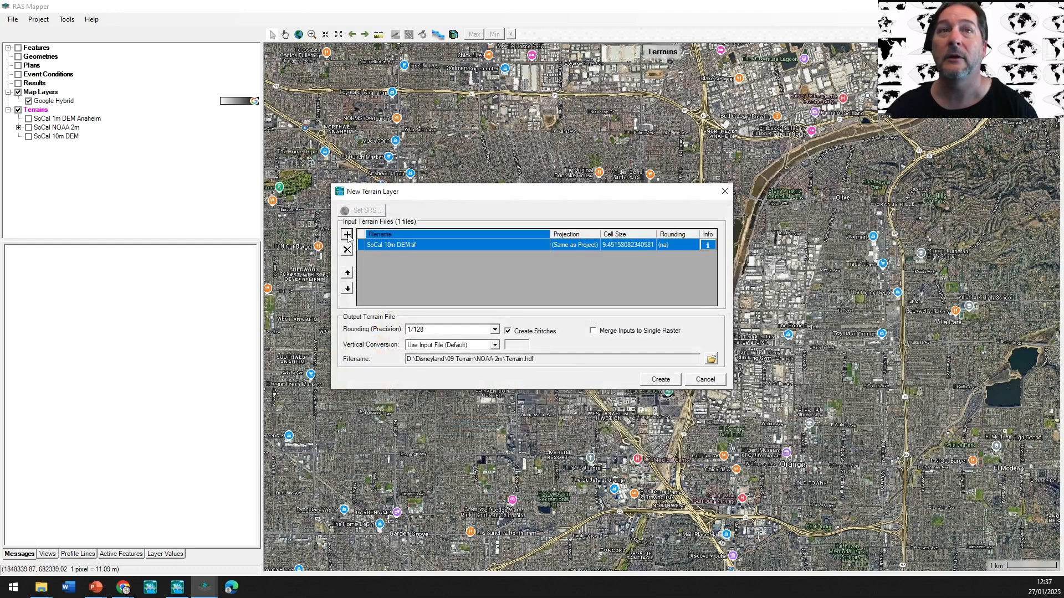
- Add ca2011_usgs_orange_Job1124810.tif from the NOAA 2m folder as the second input file of the new terrain
click(347, 236)
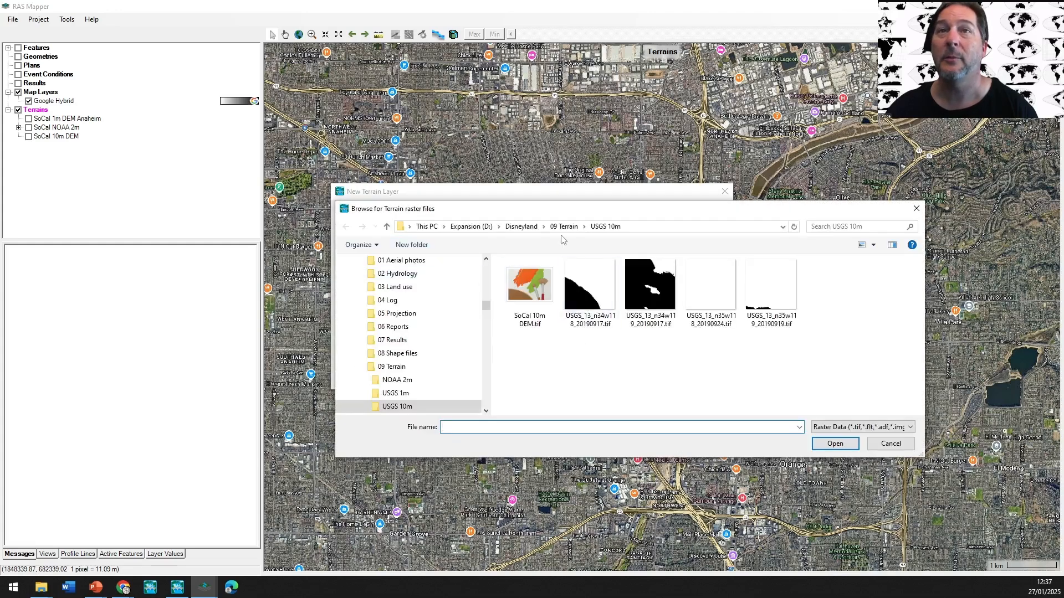
click(563, 227)
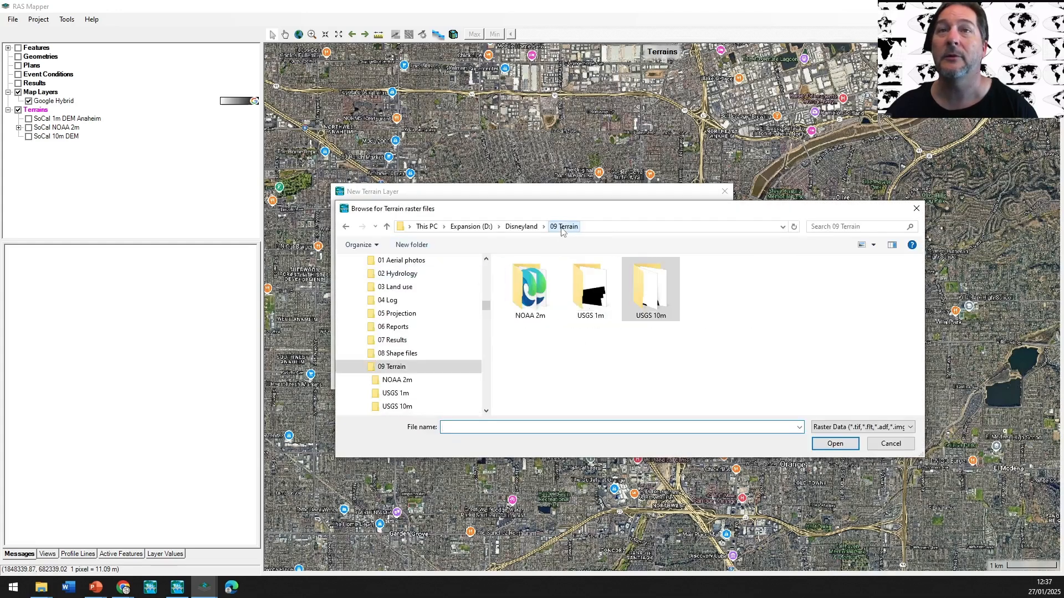
double_click(521, 302)
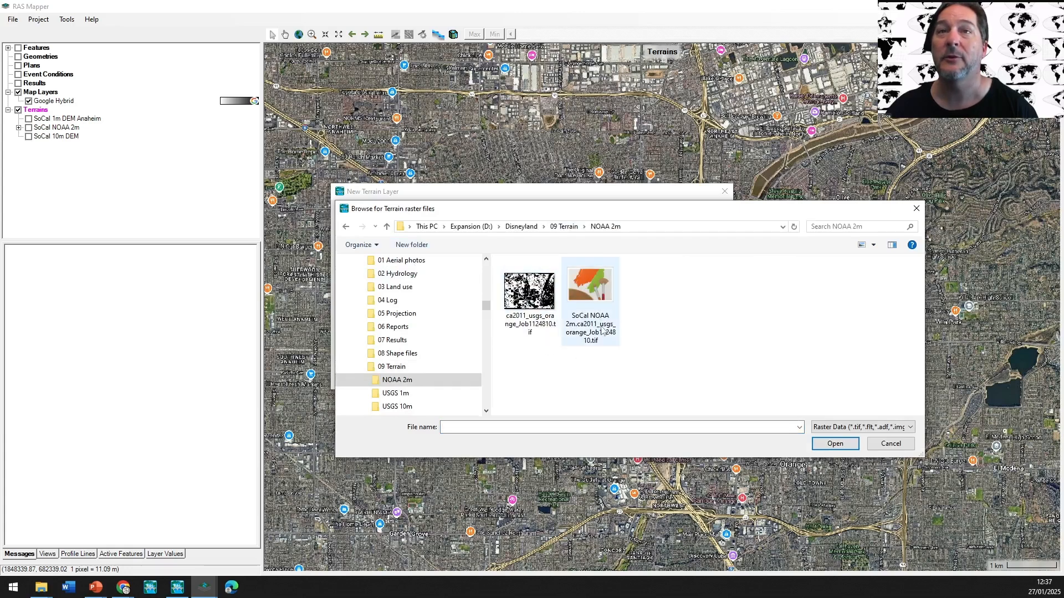
click(874, 245)
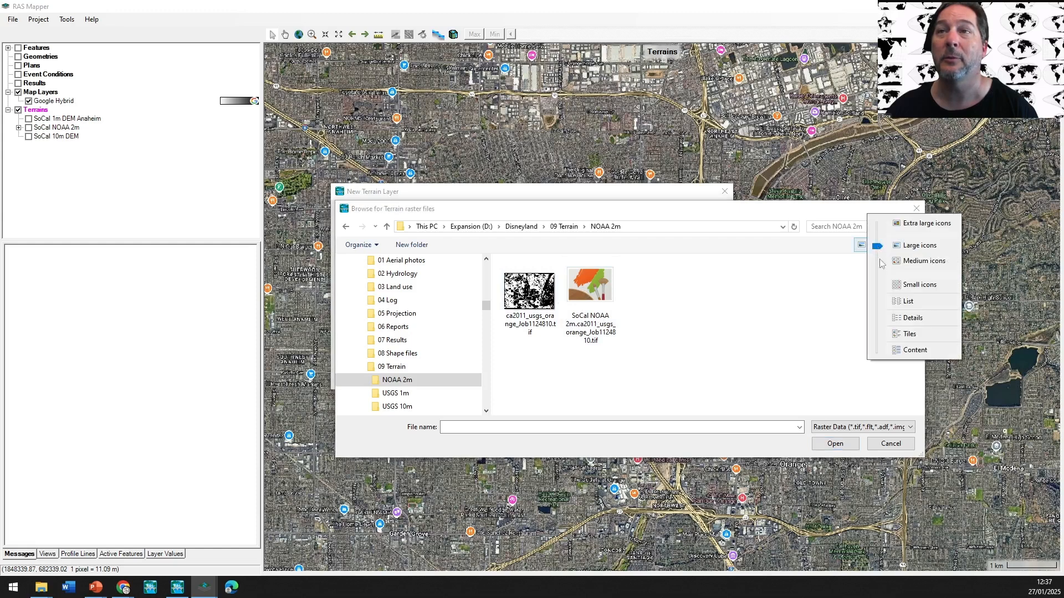
click(913, 319)
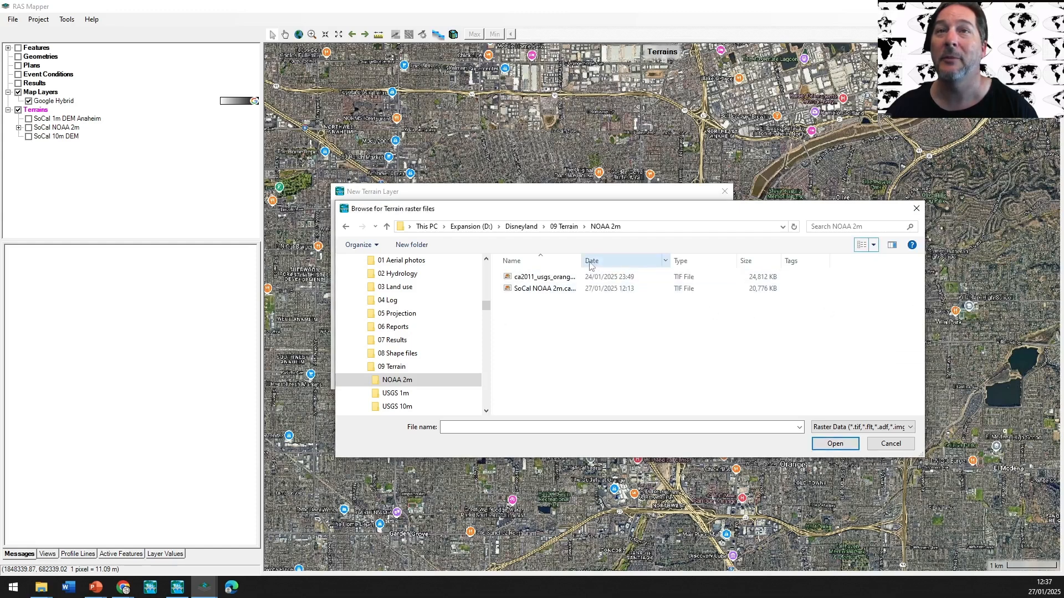
drag(585, 262, 713, 261)
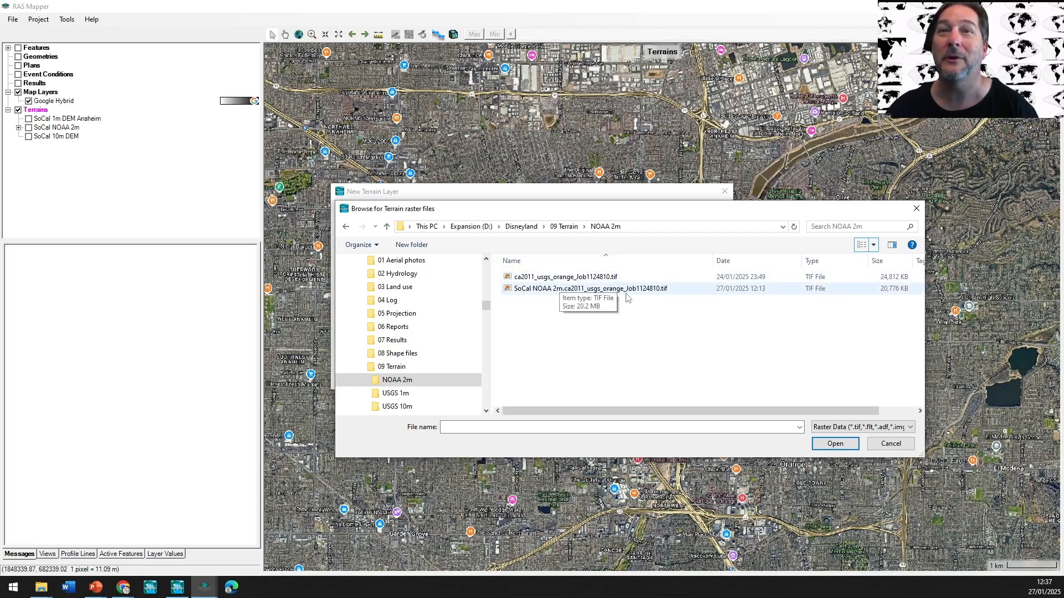
click(554, 278)
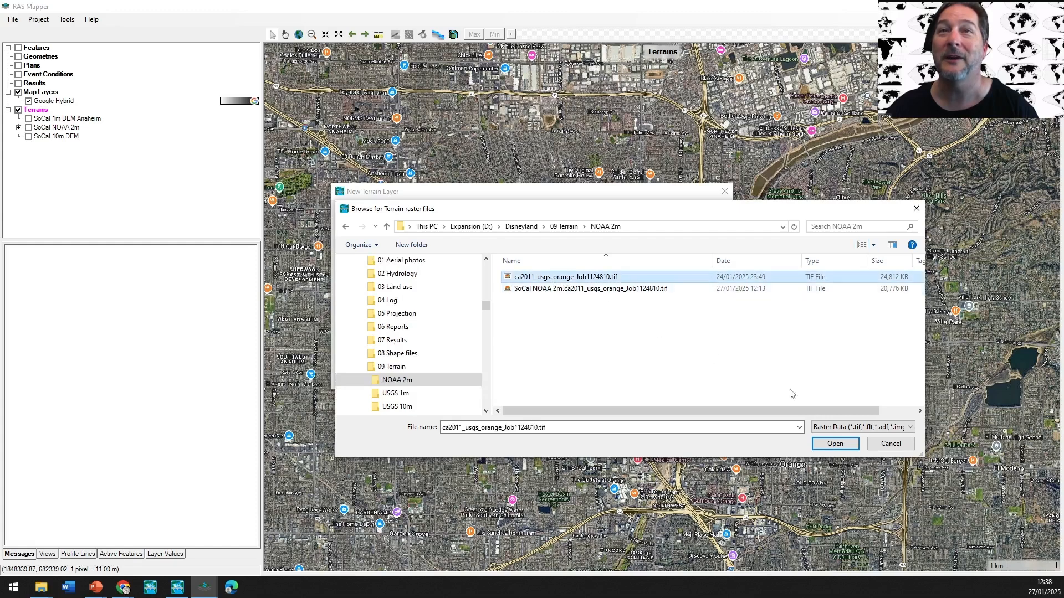
click(832, 446)
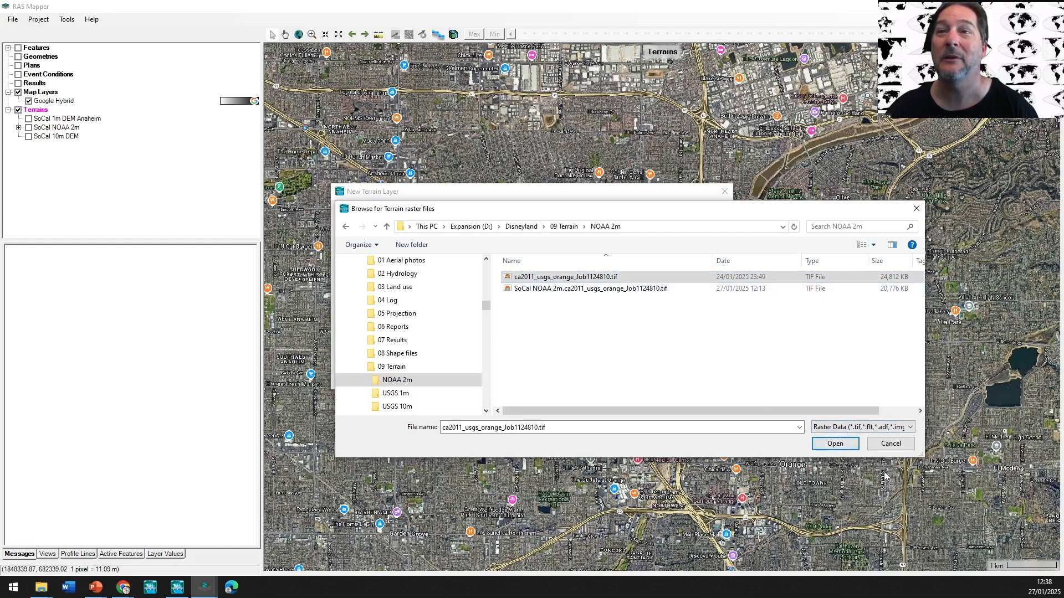
click(834, 444)
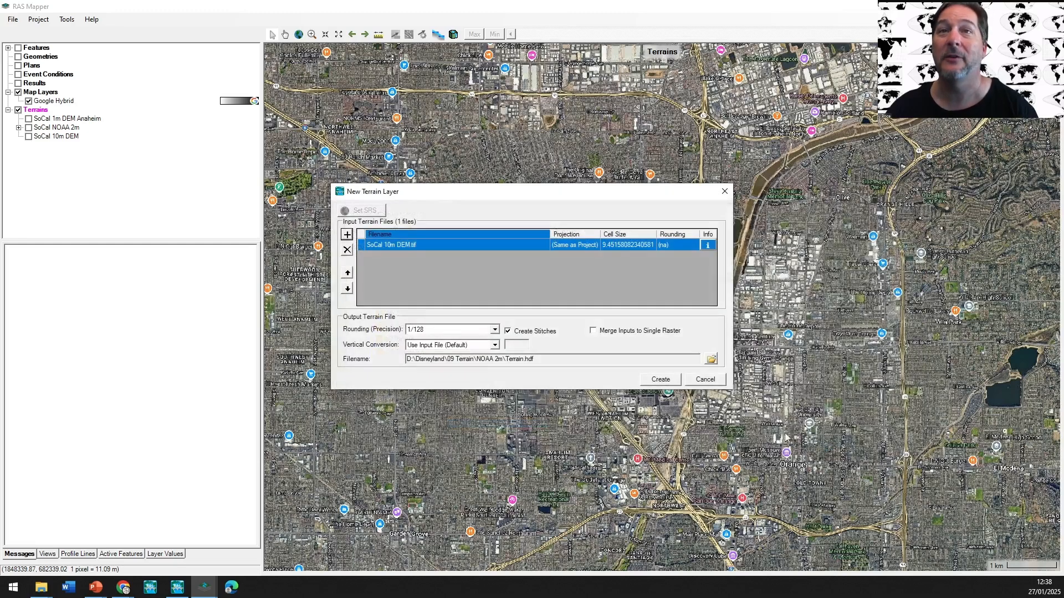
- Set the new terrain's output file to Disneyland DEM in the 09 Terrain folder
click(708, 361)
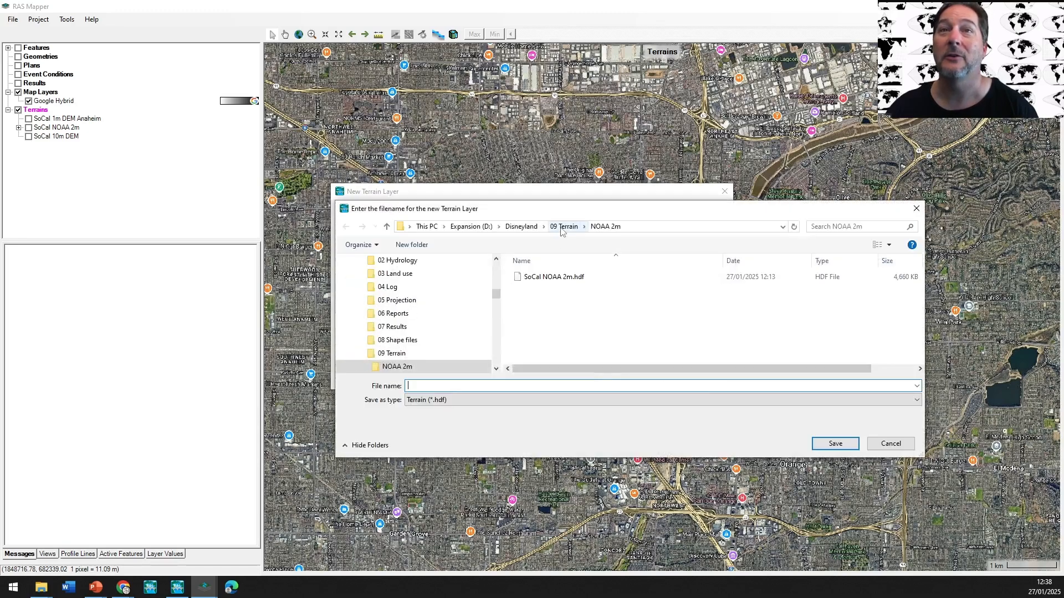
click(563, 226)
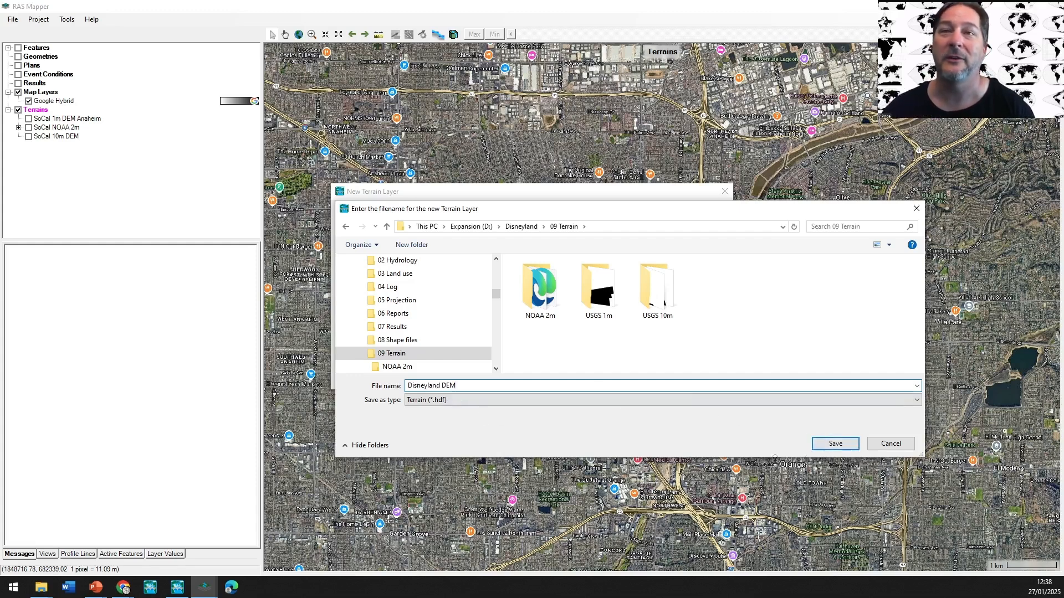
click(835, 444)
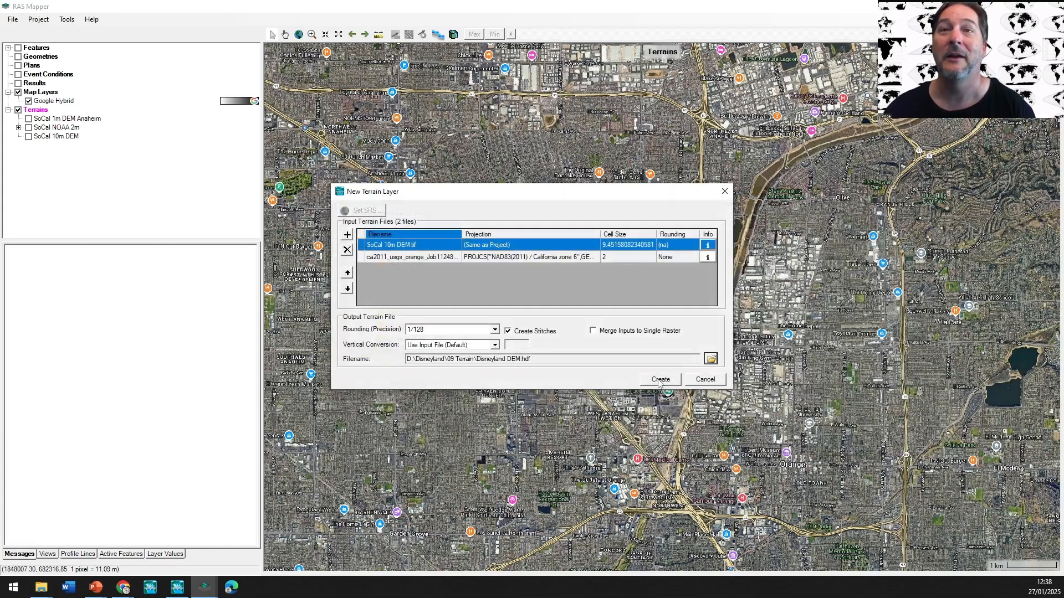
- Give the NOAA 2 m raster priority over SoCal 10m DEM.tif and create the combined terrain, closing the finished computation report
click(598, 256)
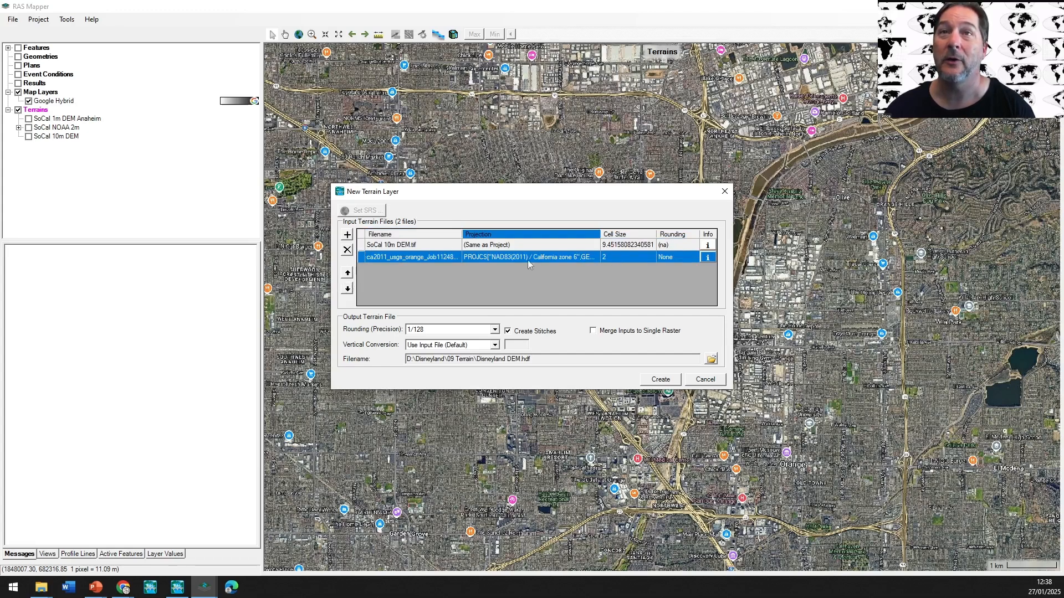
click(346, 273)
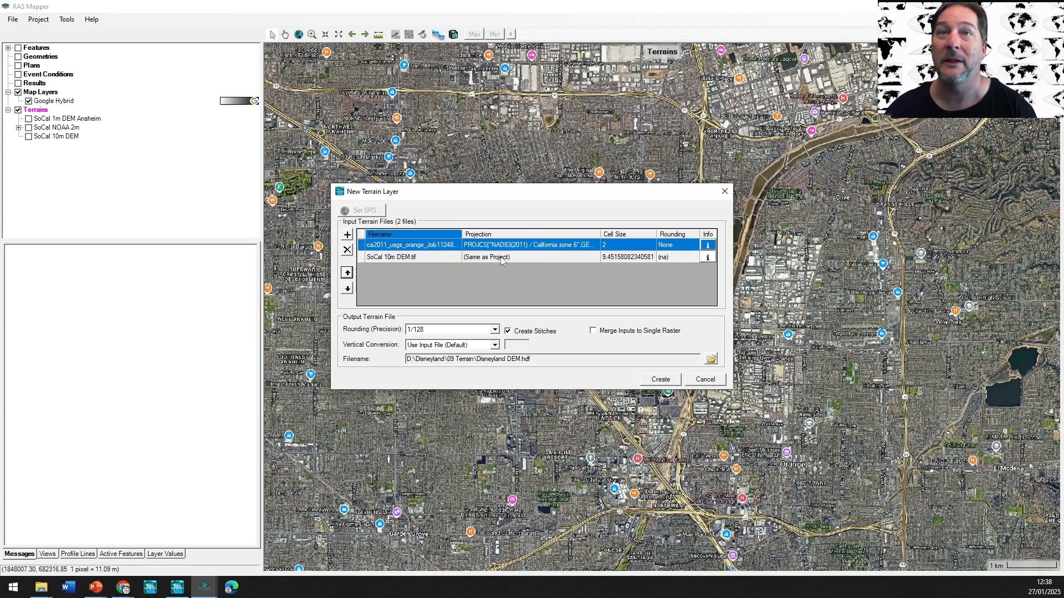
click(660, 380)
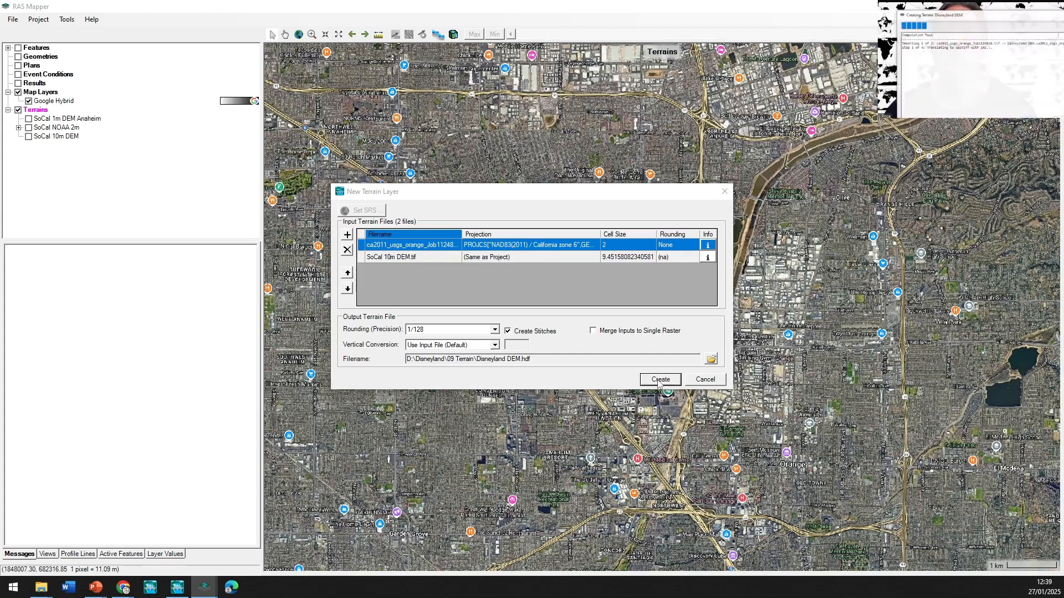
drag(1061, 15, 696, 216)
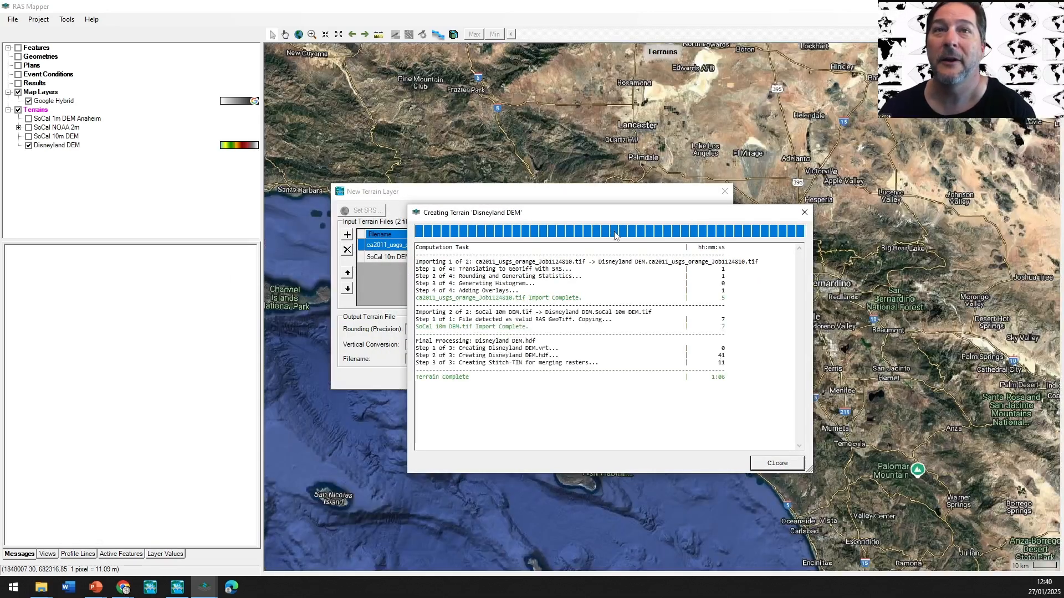
click(776, 463)
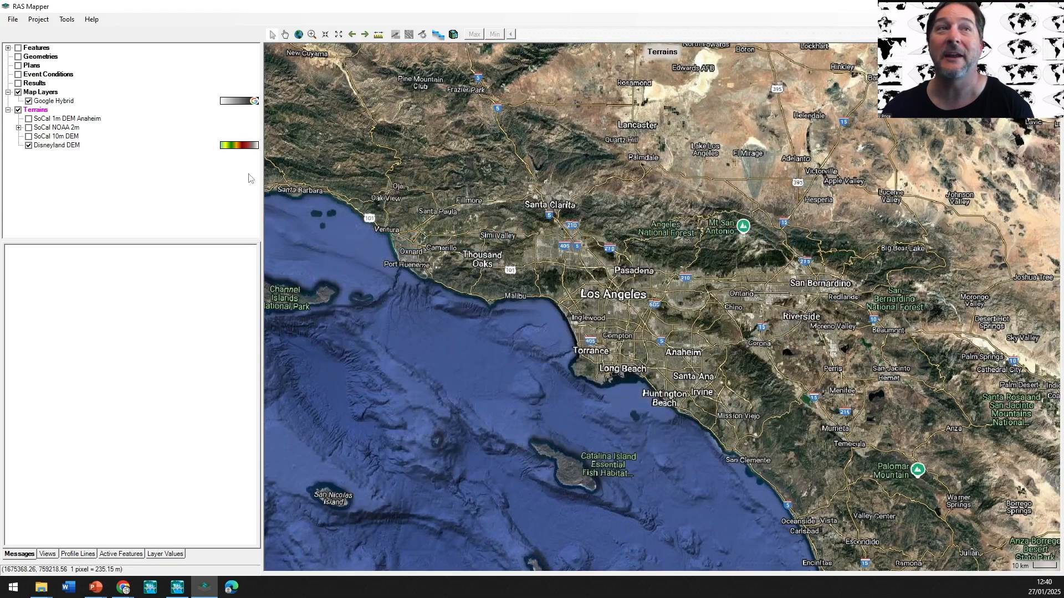
- Hide the Google Hybrid imagery and move the Disneyland DEM layer to the top of the terrain list
click(29, 102)
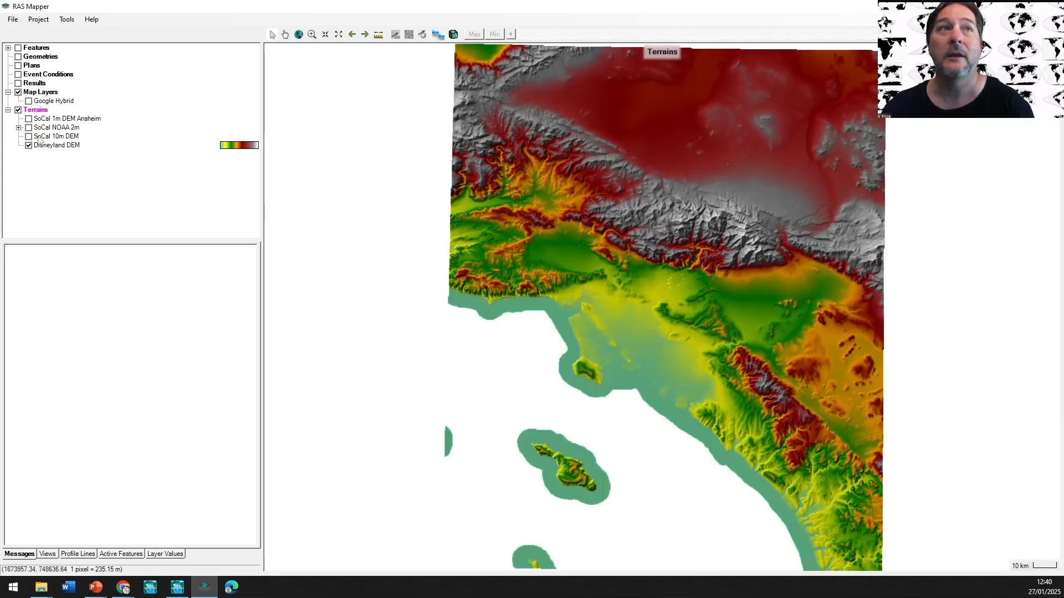
click(52, 146)
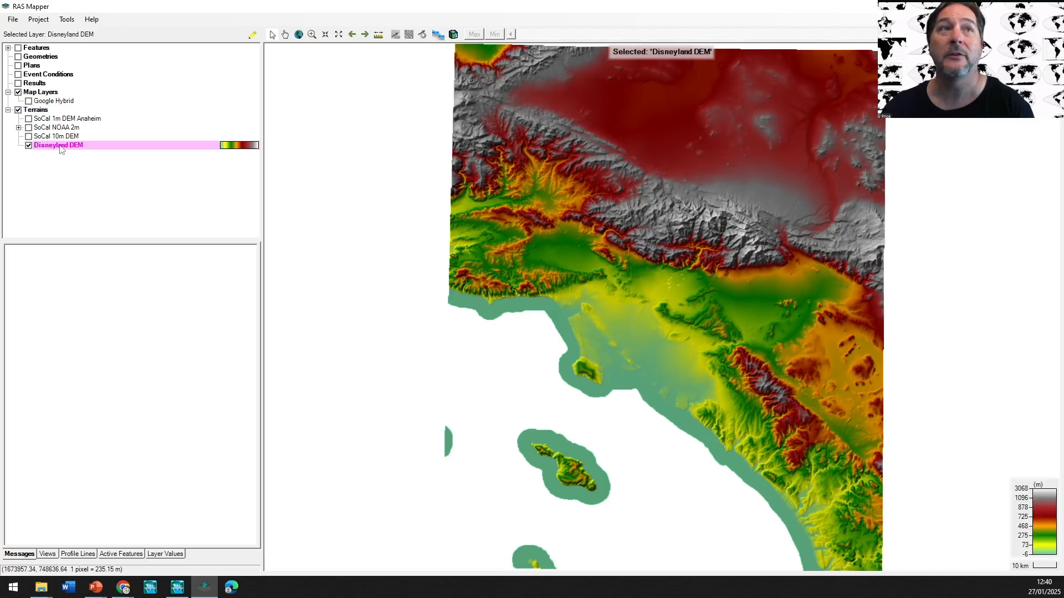
right_click(60, 147)
mouse_move(119, 293)
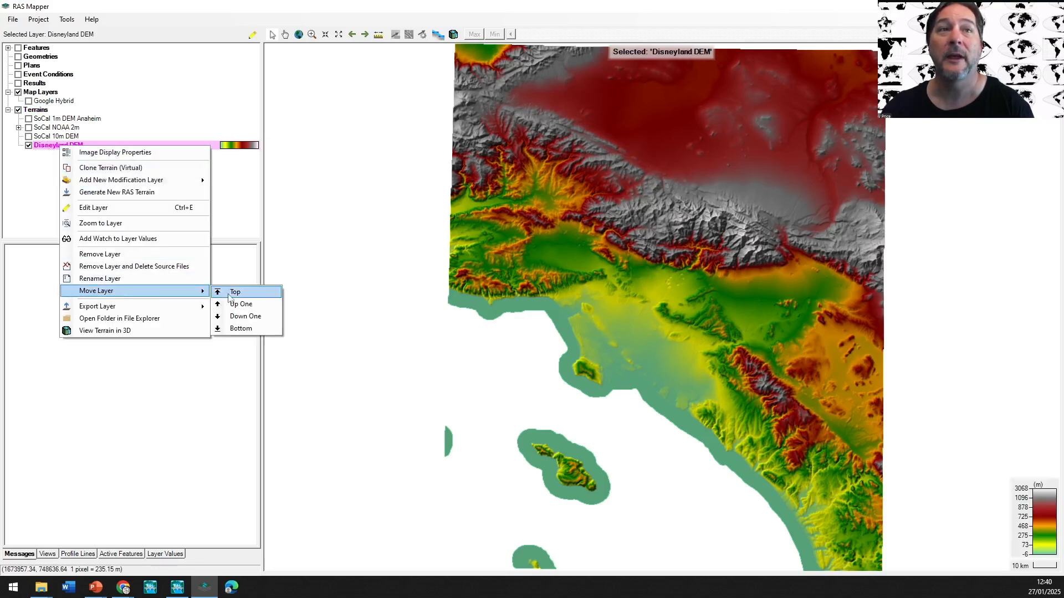
click(232, 293)
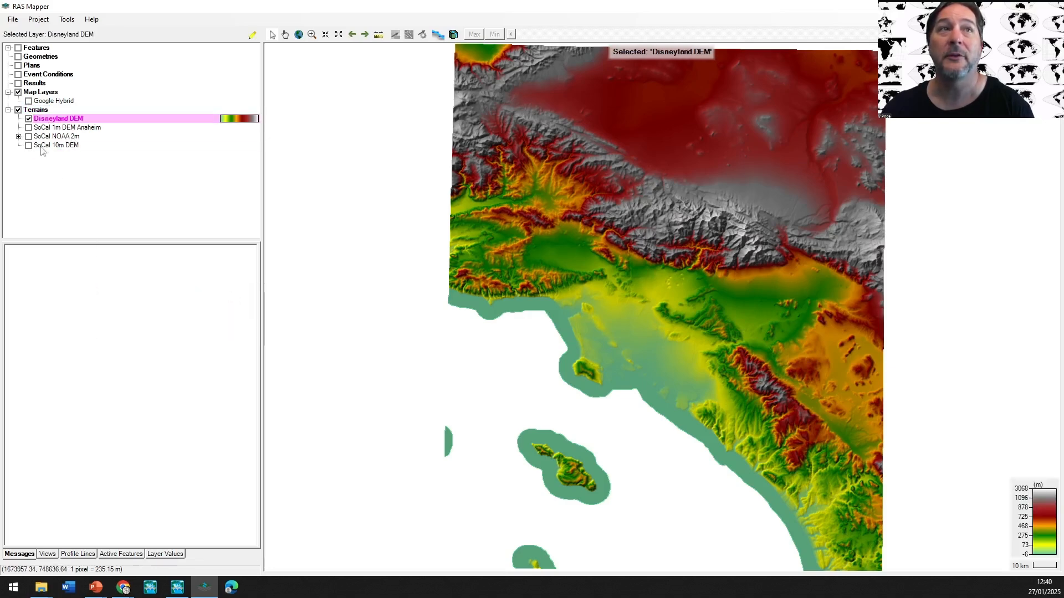
- Turn on legend updating with the view and the plotting of stitch TIN edges for the Disneyland DEM layer
double_click(46, 119)
click(362, 270)
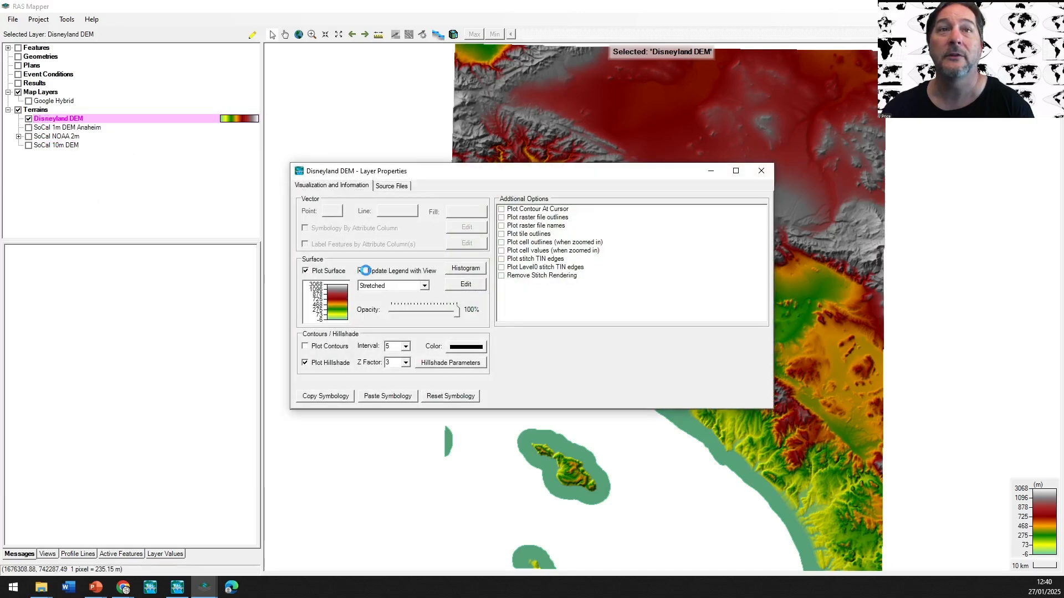
click(762, 173)
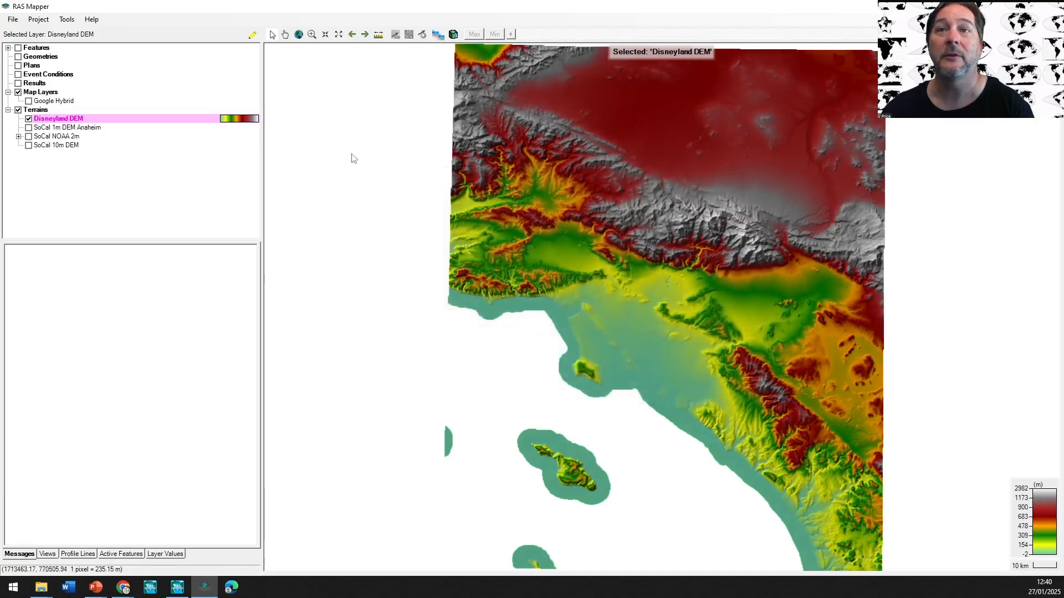
double_click(58, 120)
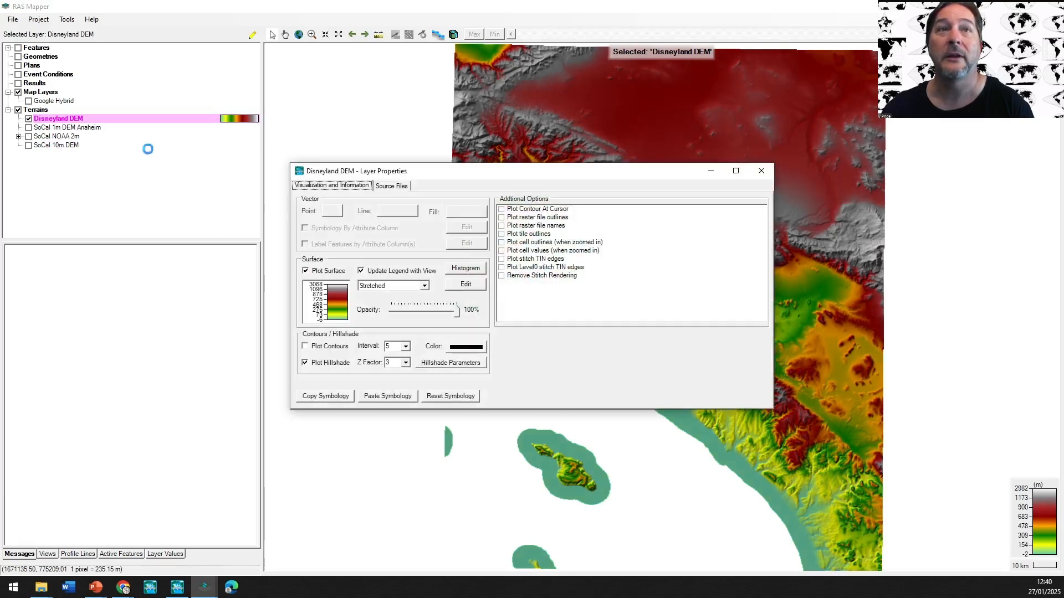
click(501, 260)
click(761, 171)
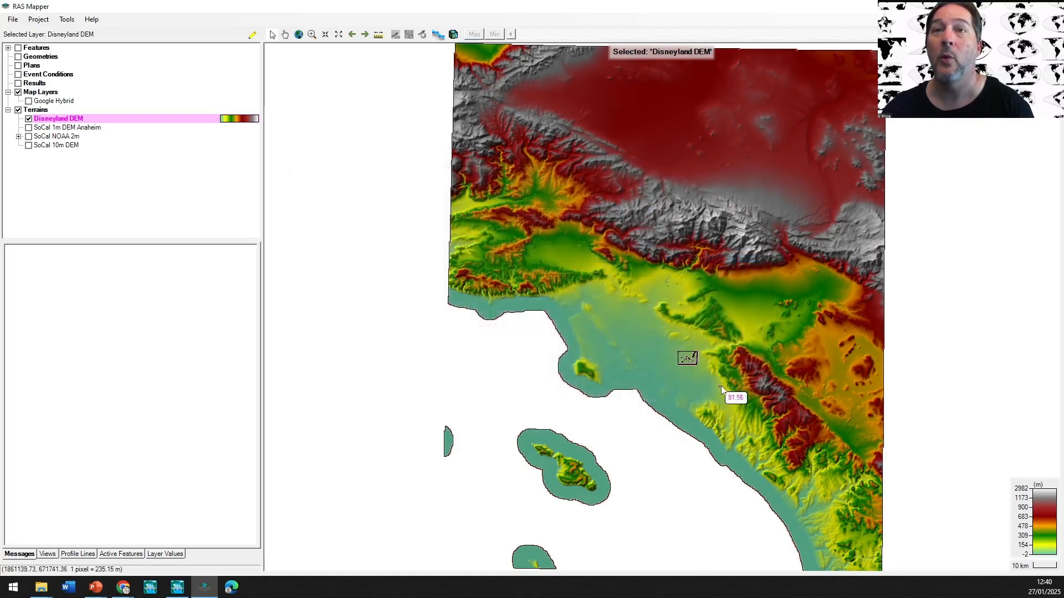
- Examine the stitch TIN edges along the NOAA raster's border and around the no-data gaps at Disneyland's buildings and river
scroll(700, 366, up, 4)
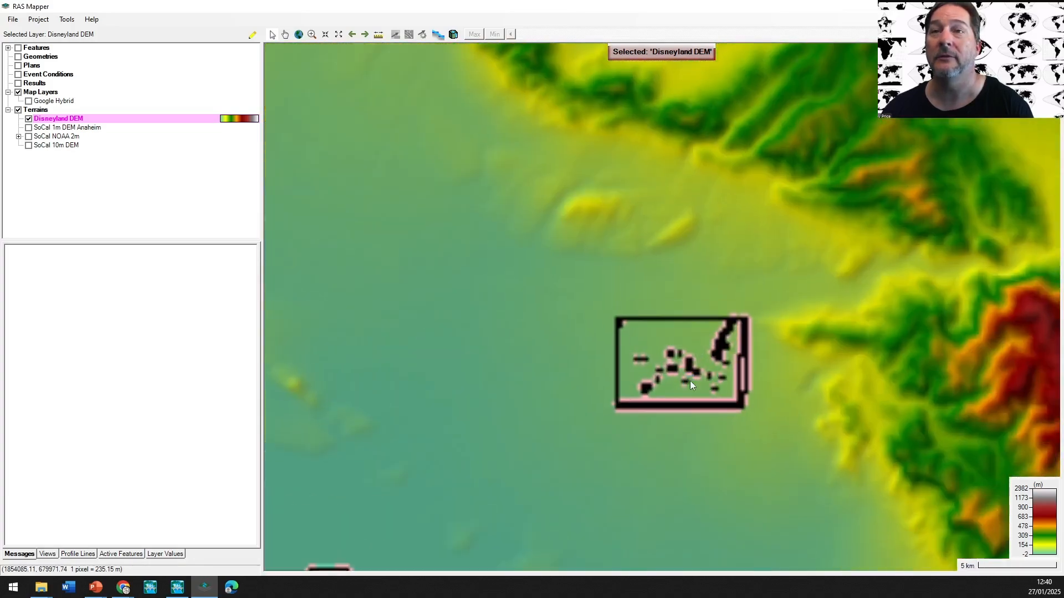
scroll(699, 379, up, 3)
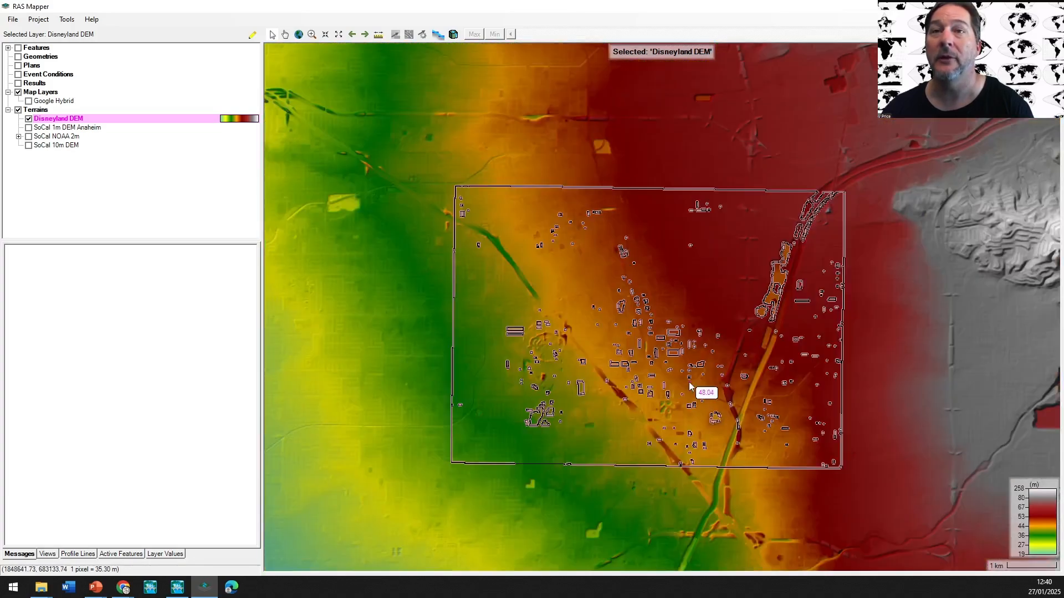
scroll(671, 371, up, 1)
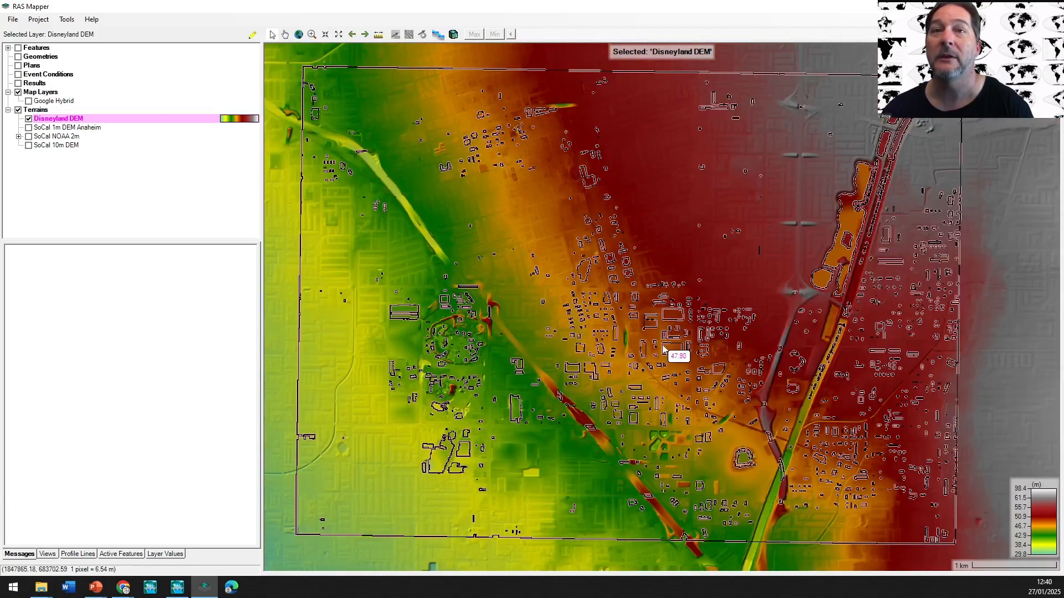
scroll(414, 334, up, 2)
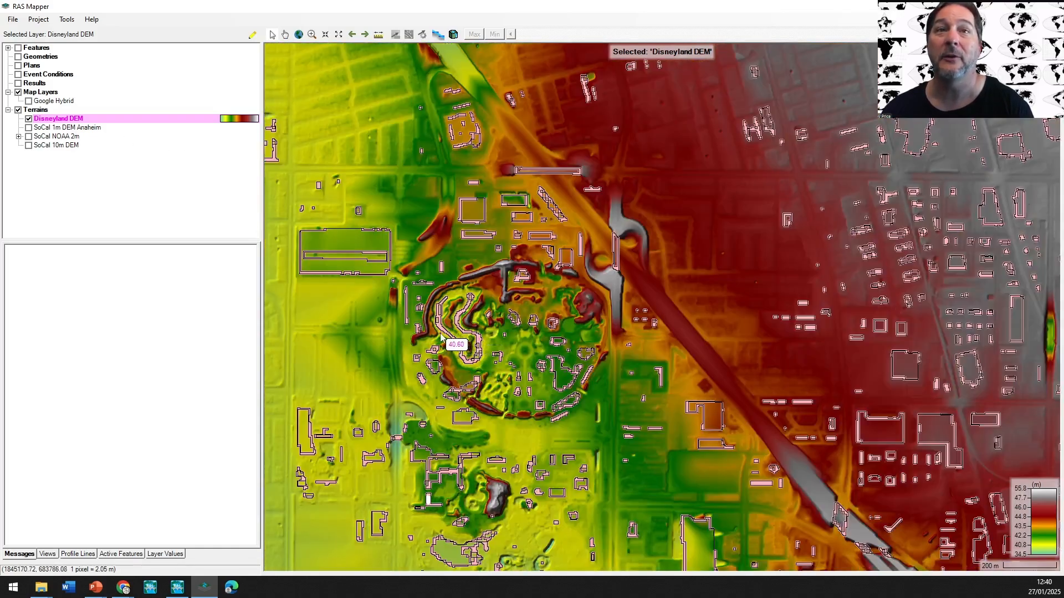
scroll(447, 326, up, 2)
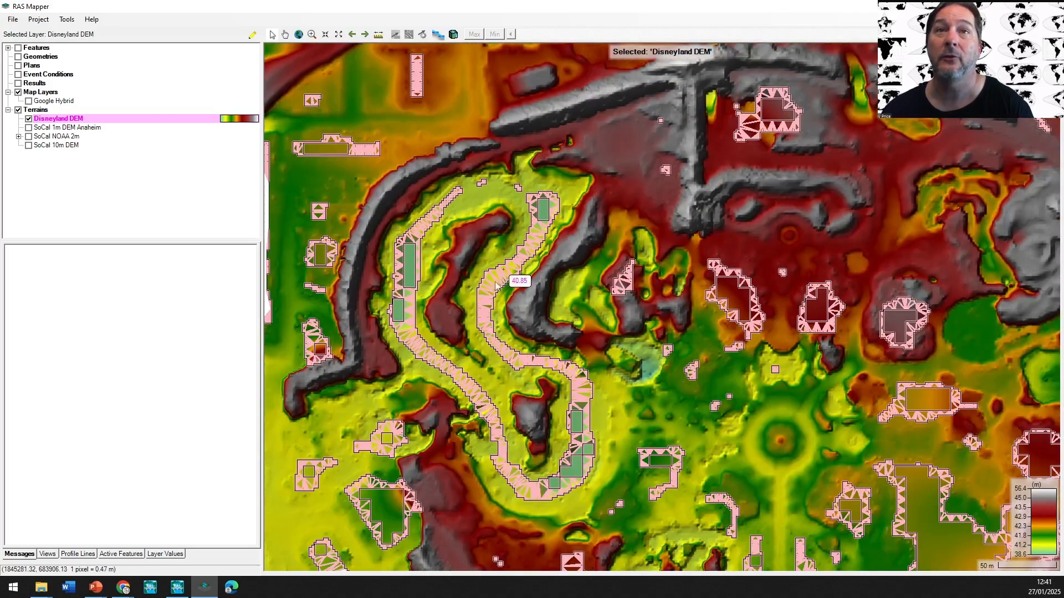
scroll(548, 367, down, 2)
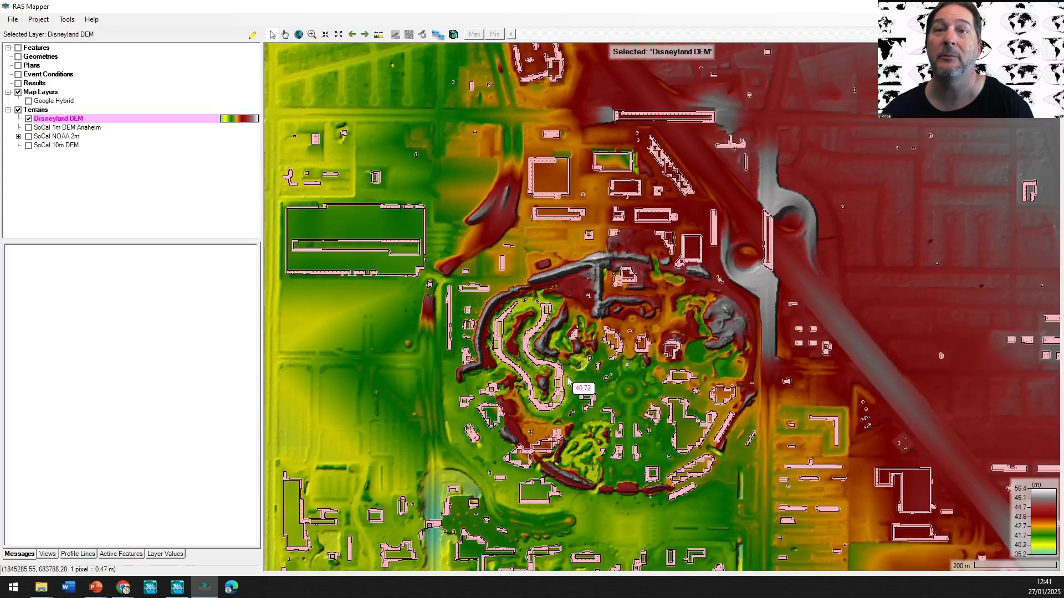
drag(600, 387, 619, 339)
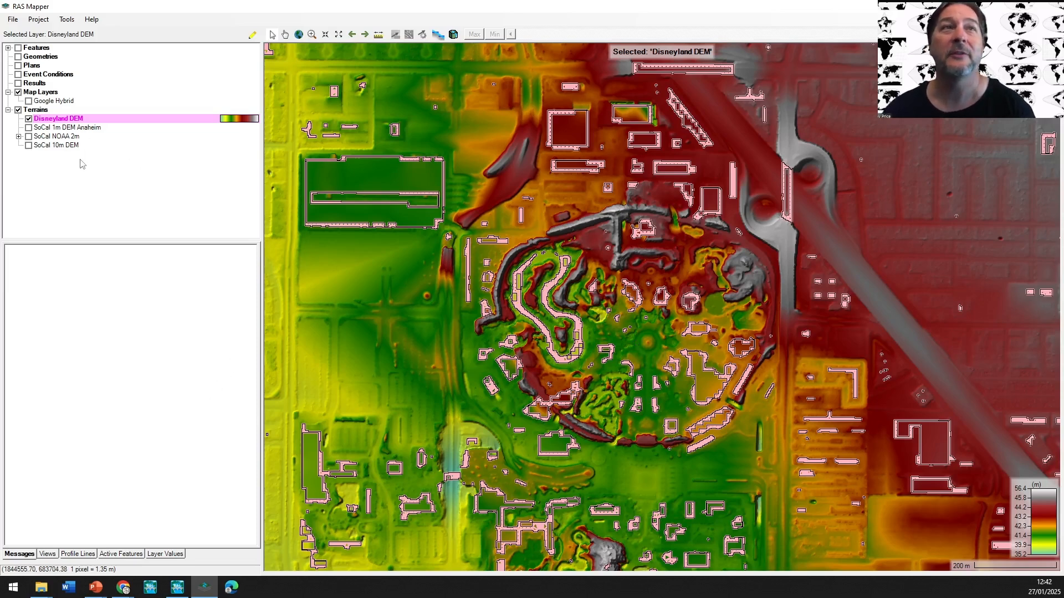
- Remove the SoCal 1m DEM Anaheim terrain layer and permanently delete its source files
click(61, 128)
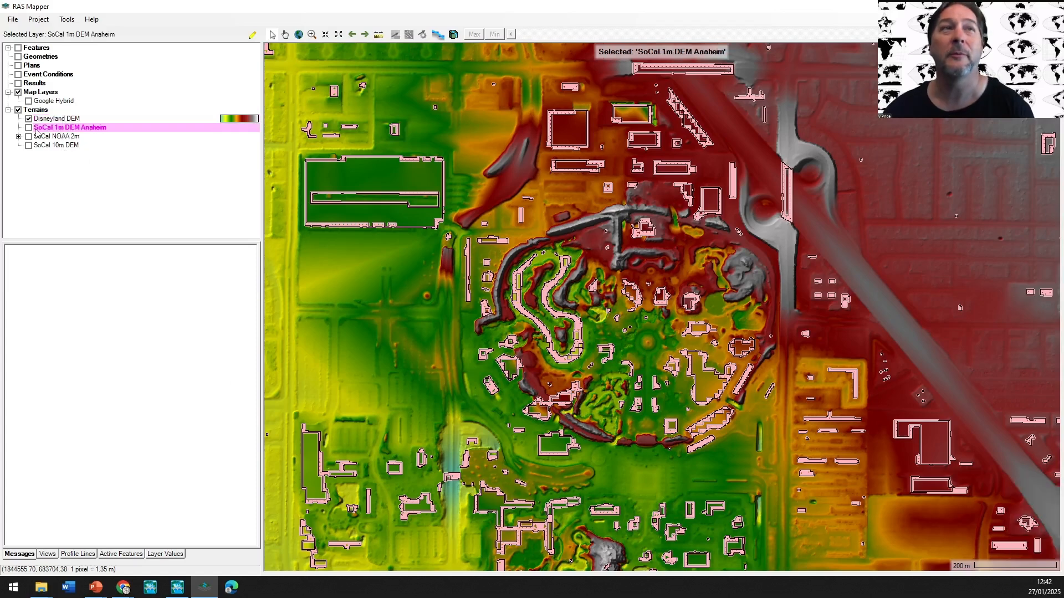
click(29, 127)
right_click(53, 129)
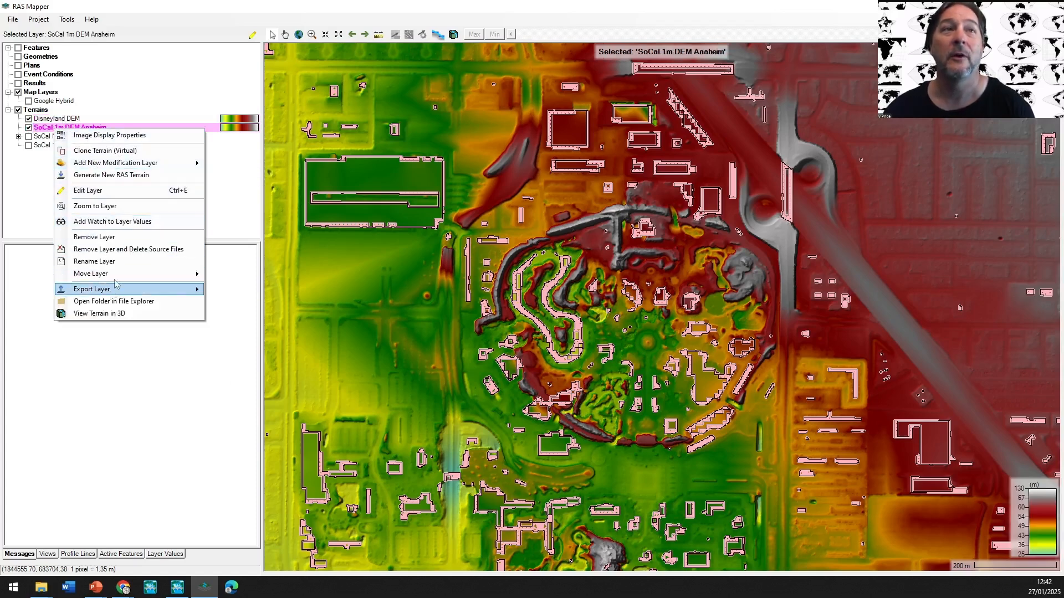
click(142, 250)
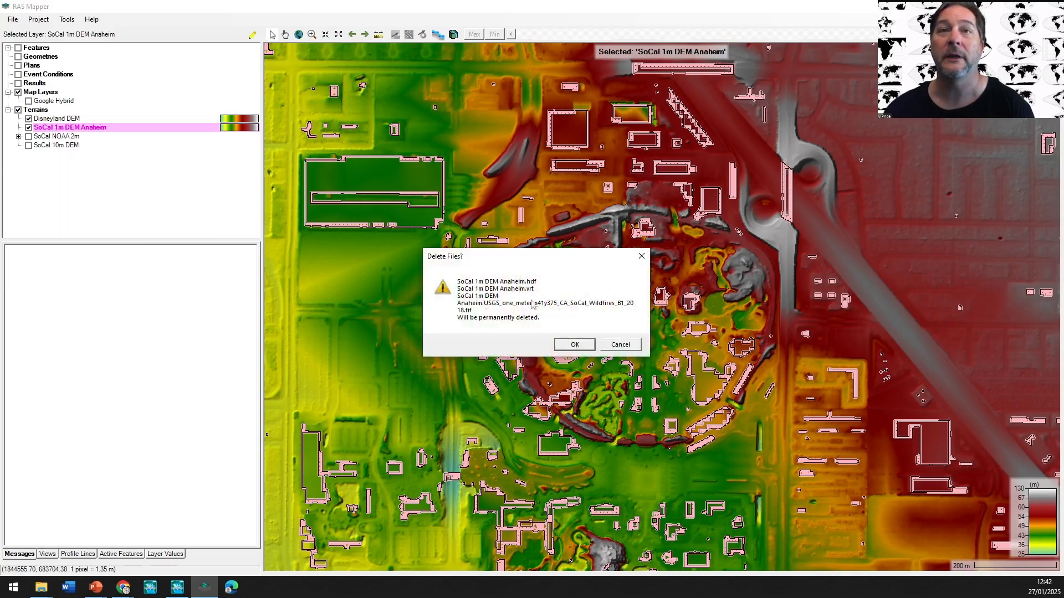
click(574, 344)
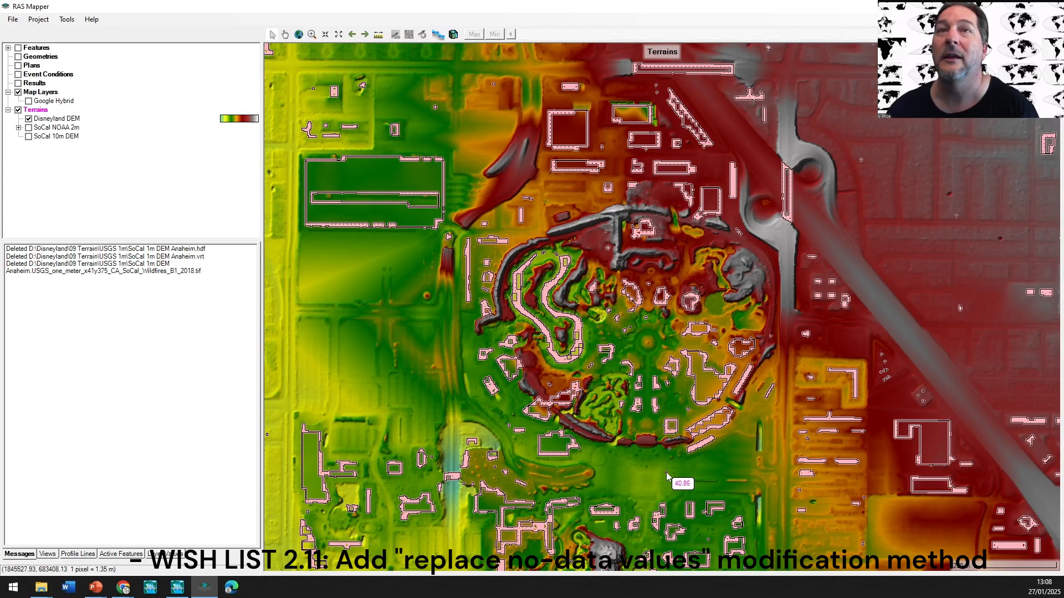
- View the option for creating an empty terrain in the new RAS terrain setup, closing it without creating anything
right_click(44, 113)
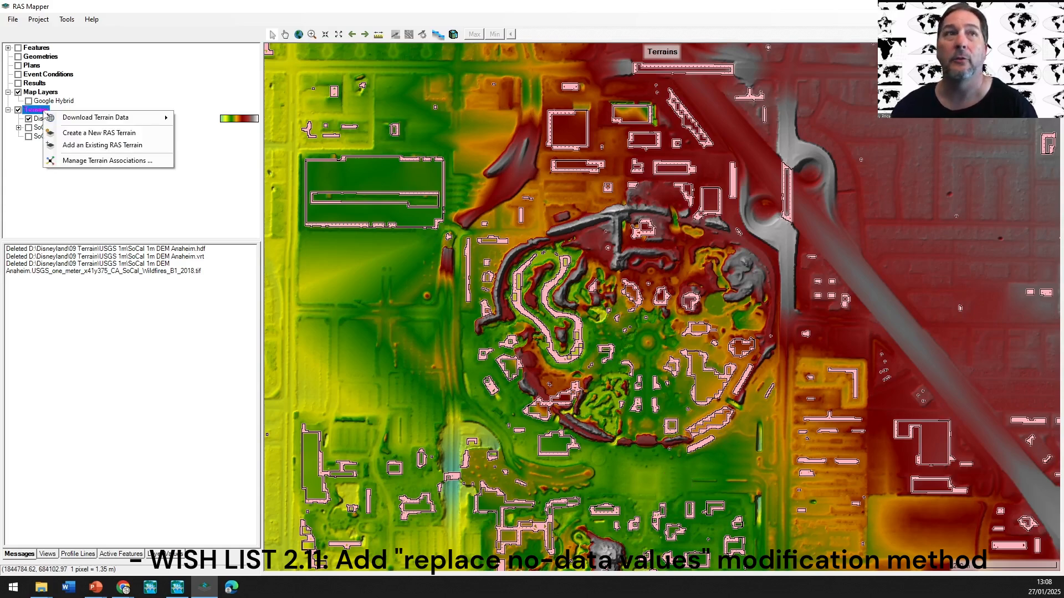
click(88, 134)
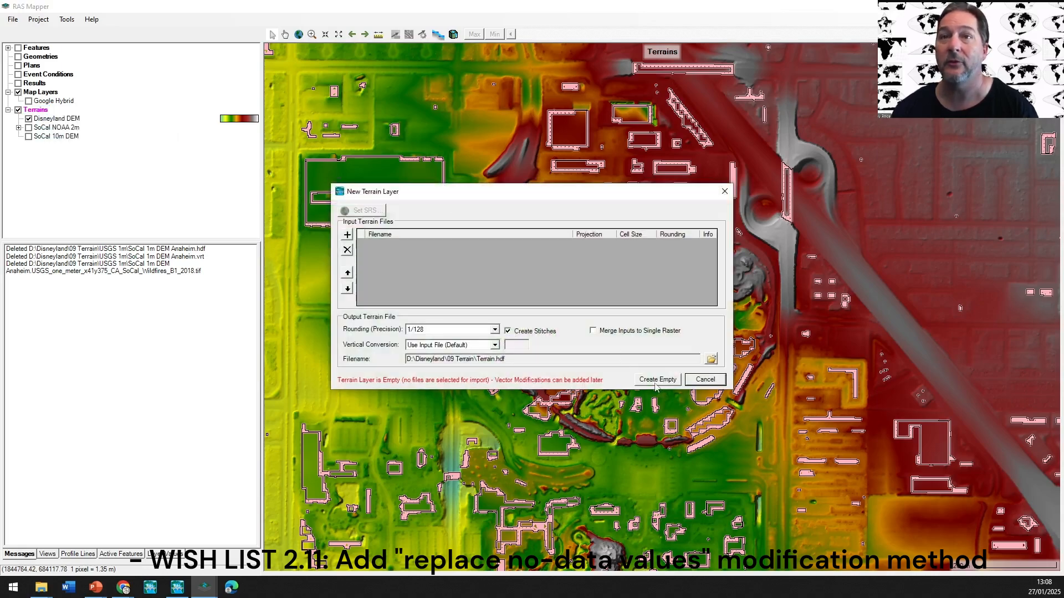
click(724, 191)
click(18, 127)
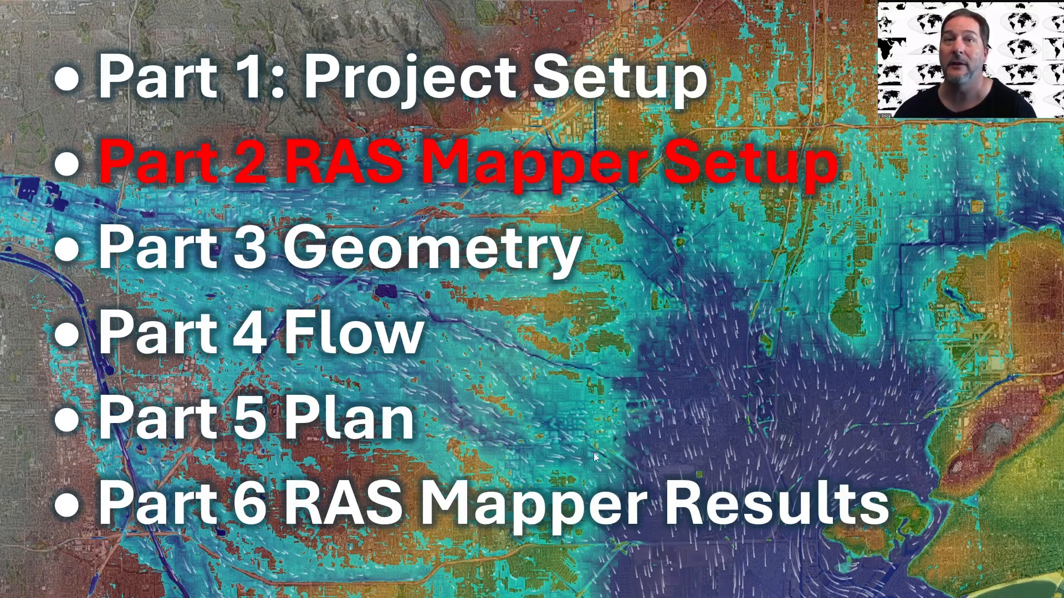
key(Right)
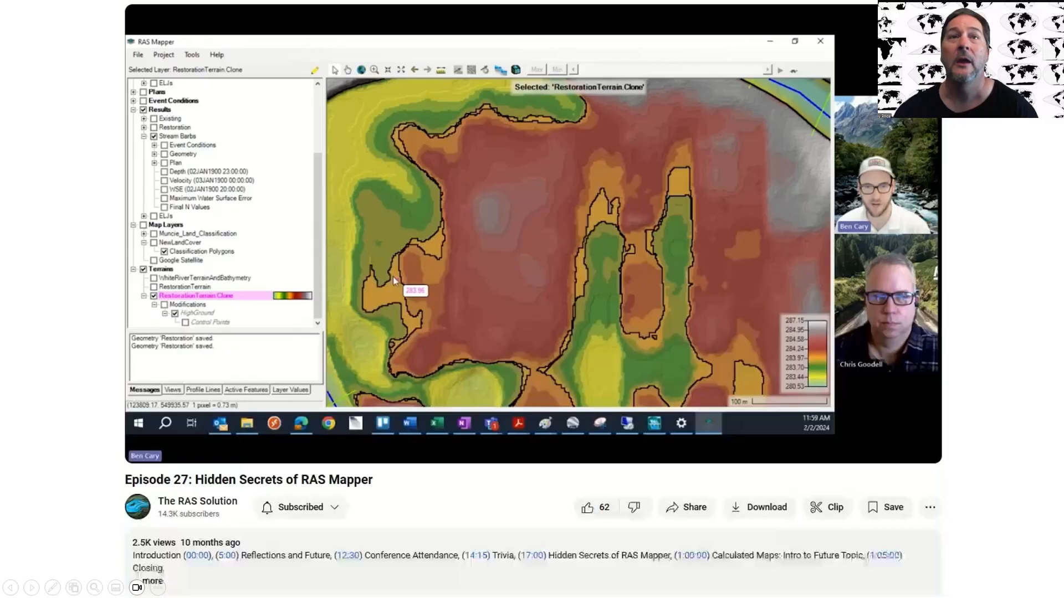